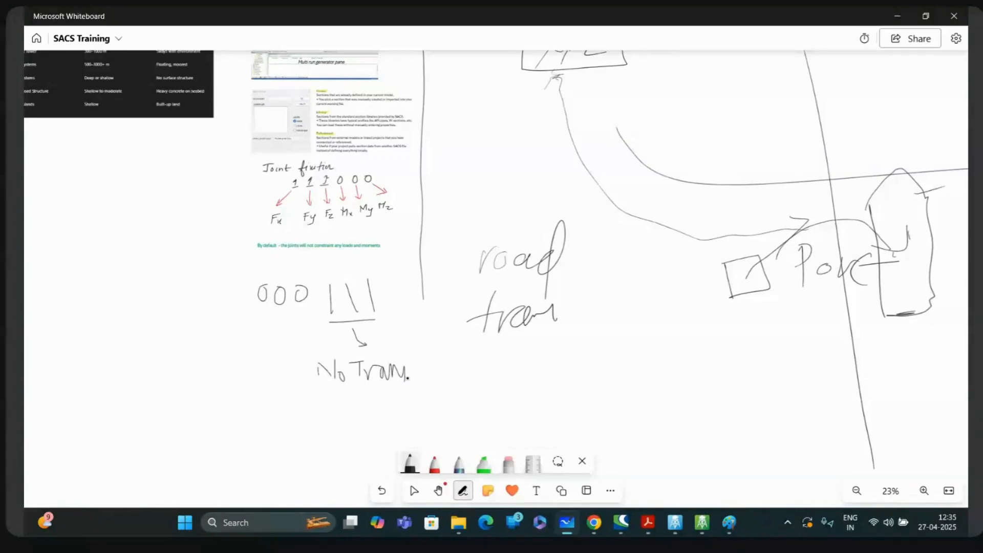
Step: Finish the handwritten whiteboard note under the 000111 release code with the words "of moment"
{"action": "mouse_move", "coordinate": [328, 402]}
{"action": "left_mouse_down"}
{"action": "mouse_move", "coordinate": [361, 416]}
{"action": "mouse_move", "coordinate": [423, 401]}
{"action": "left_mouse_up"}
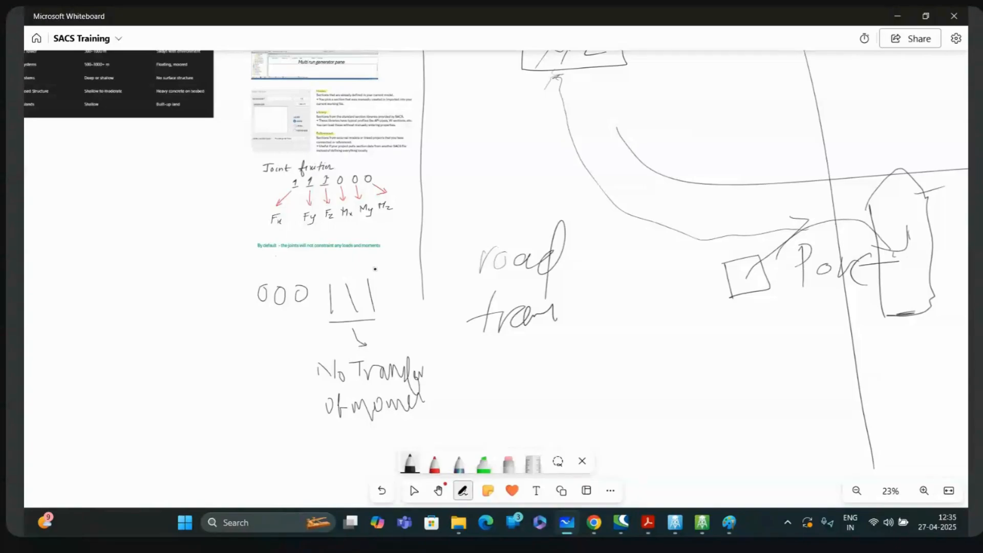
Step: Switch to SACS Precede, clear the B release of member A001-A002 and deselect the member
{"action": "left_click", "coordinate": [703, 524]}
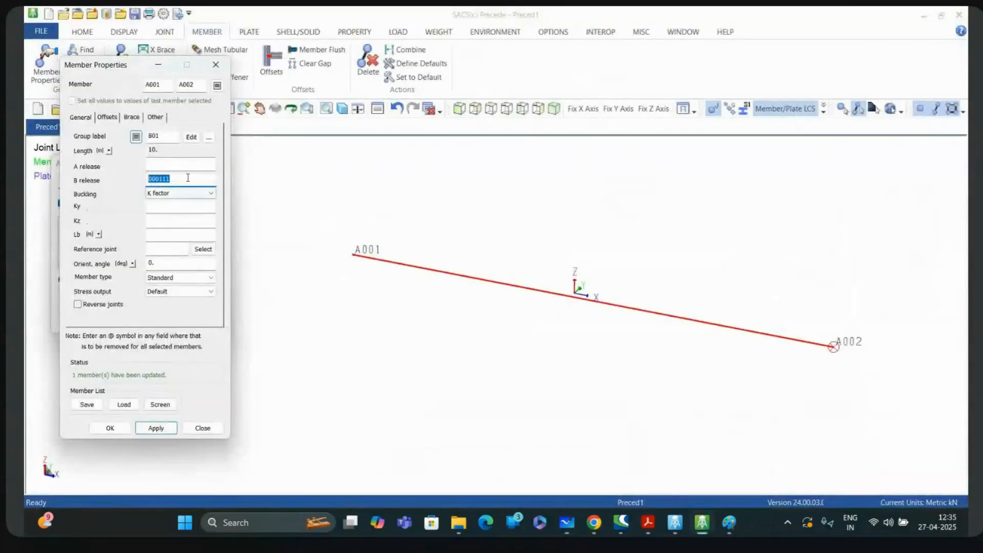
{"action": "key", "text": "BackSpace"}
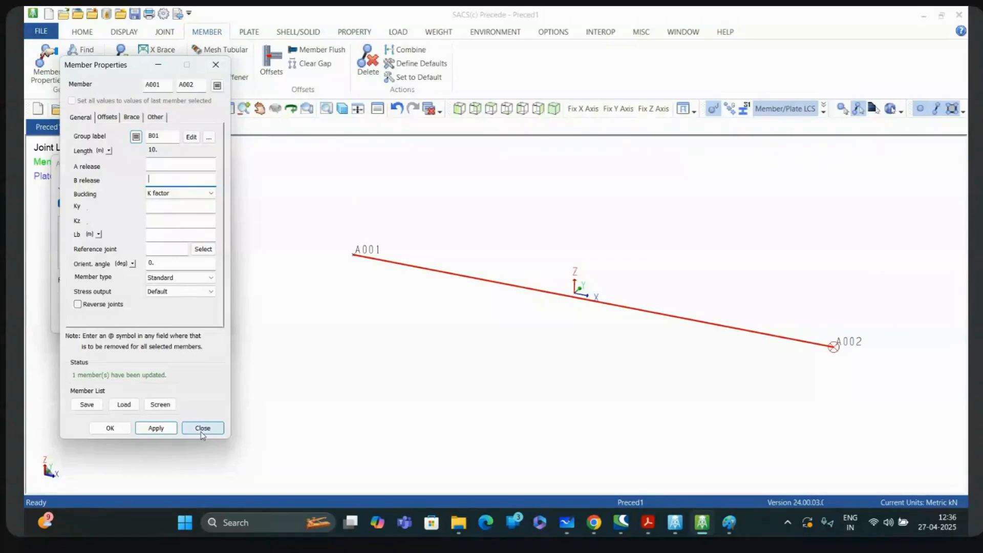
{"action": "left_click", "coordinate": [763, 472]}
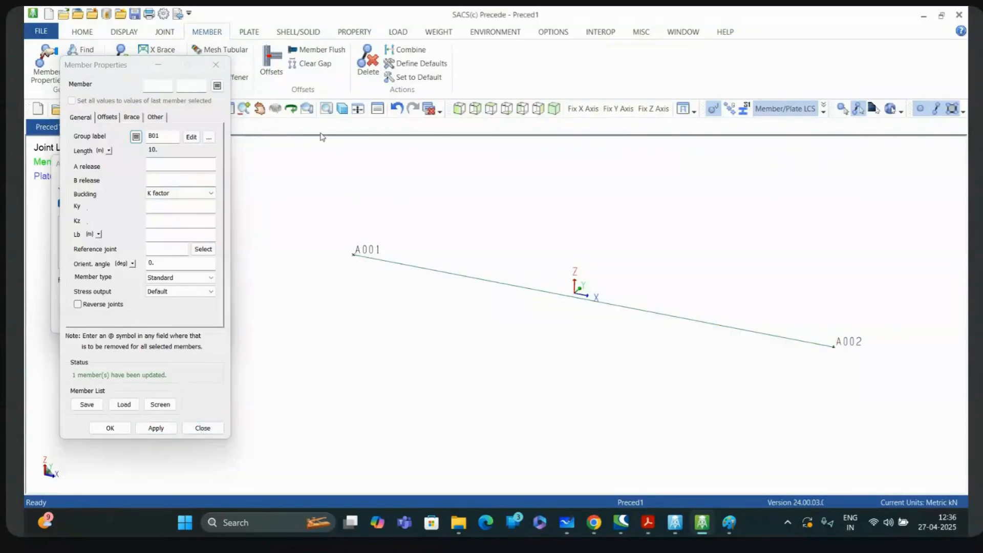
Step: Display the member as a solid 3D section and inspect its end at joint A002
{"action": "left_click", "coordinate": [342, 110]}
{"action": "scroll", "coordinate": [819, 323], "scroll_direction": "up", "scroll_amount": 5}
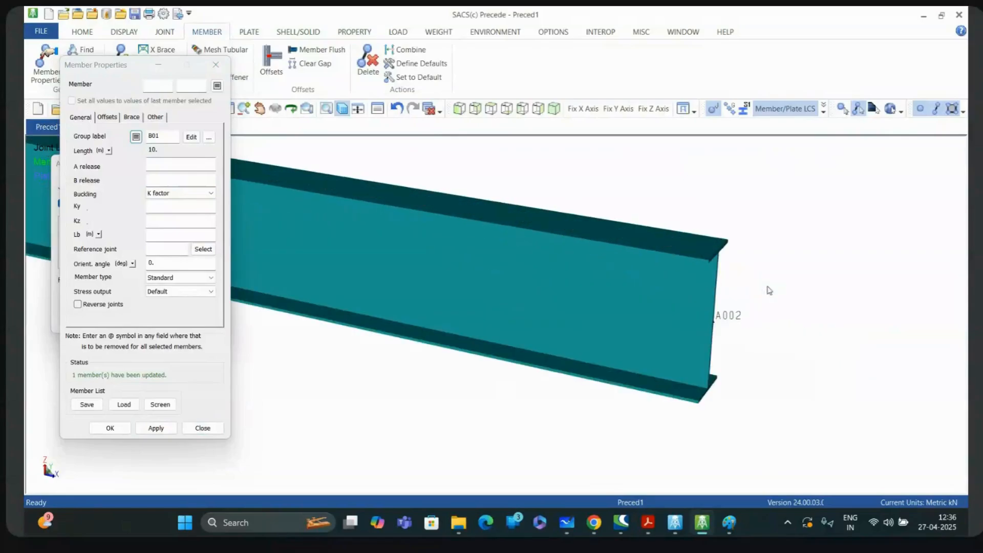
{"action": "scroll", "coordinate": [654, 334], "scroll_direction": "down", "scroll_amount": 4}
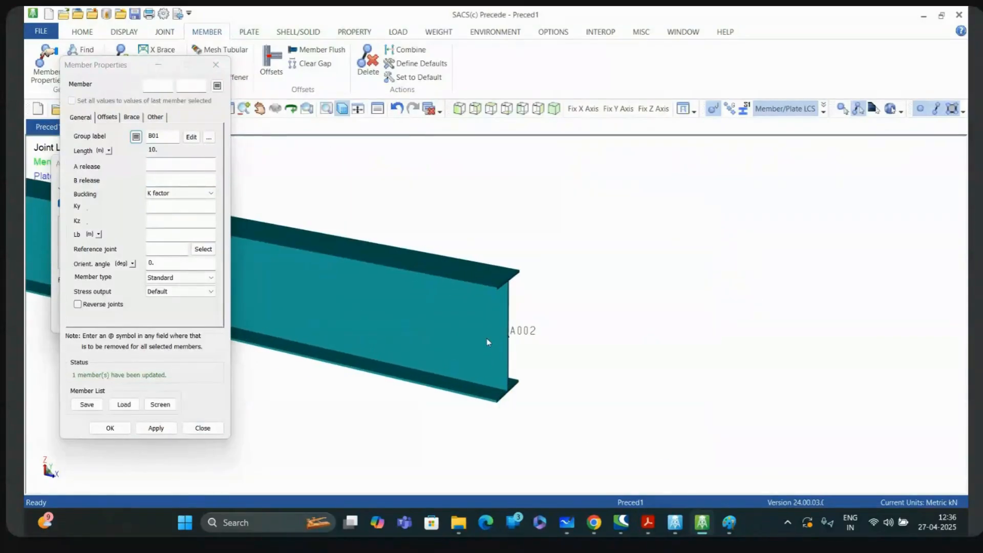
{"action": "mouse_move", "coordinate": [510, 342]}
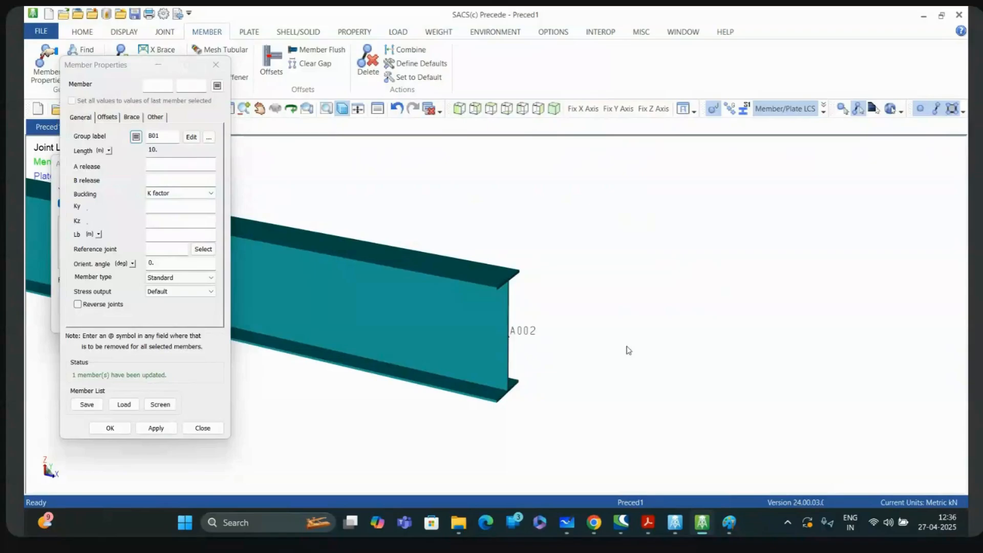
Step: Close the Member Properties and Add Joint Absolute dialogs and bring the whole beam into view
{"action": "left_click", "coordinate": [215, 65]}
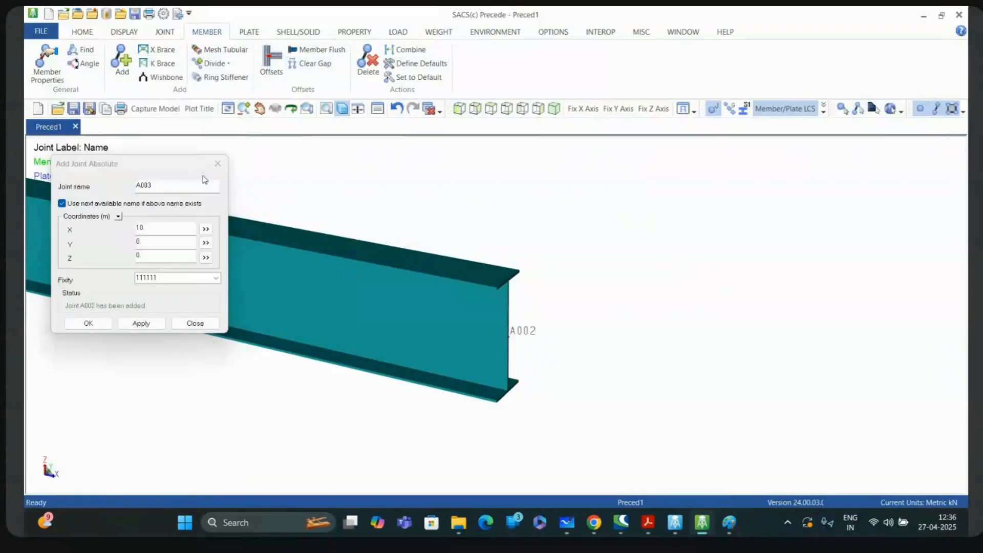
{"action": "left_click", "coordinate": [218, 163]}
{"action": "scroll", "coordinate": [437, 275], "scroll_direction": "down", "scroll_amount": 5}
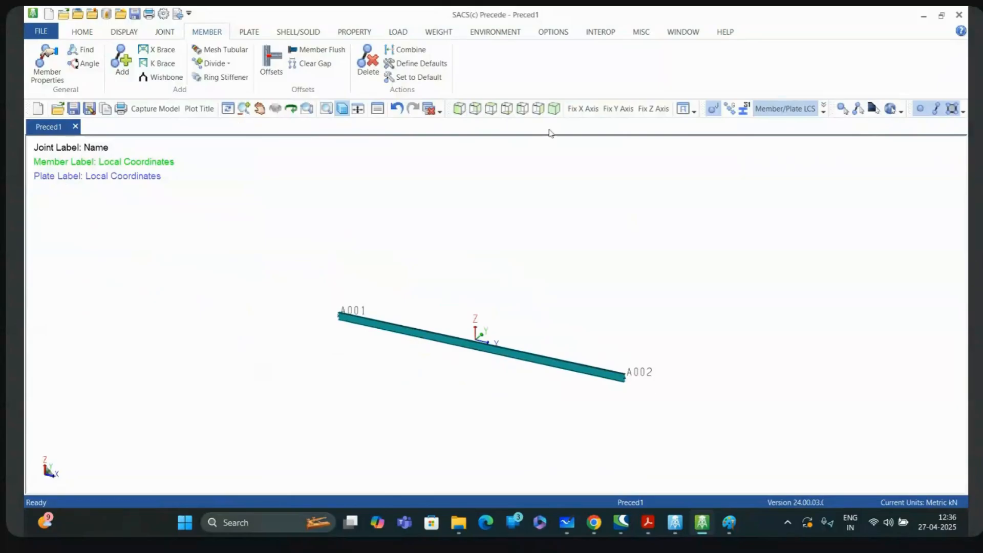
Step: Look at the beam in each of the preset orthogonal and isometric views, ending with the XY plan view
{"action": "key", "text": "Left"}
{"action": "key", "text": "Left"}
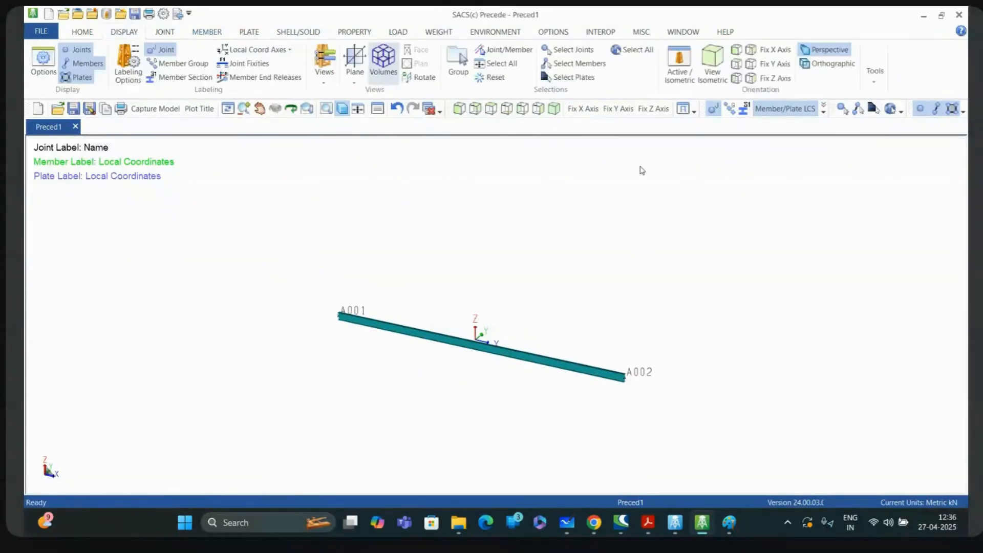
{"action": "left_click", "coordinate": [460, 111]}
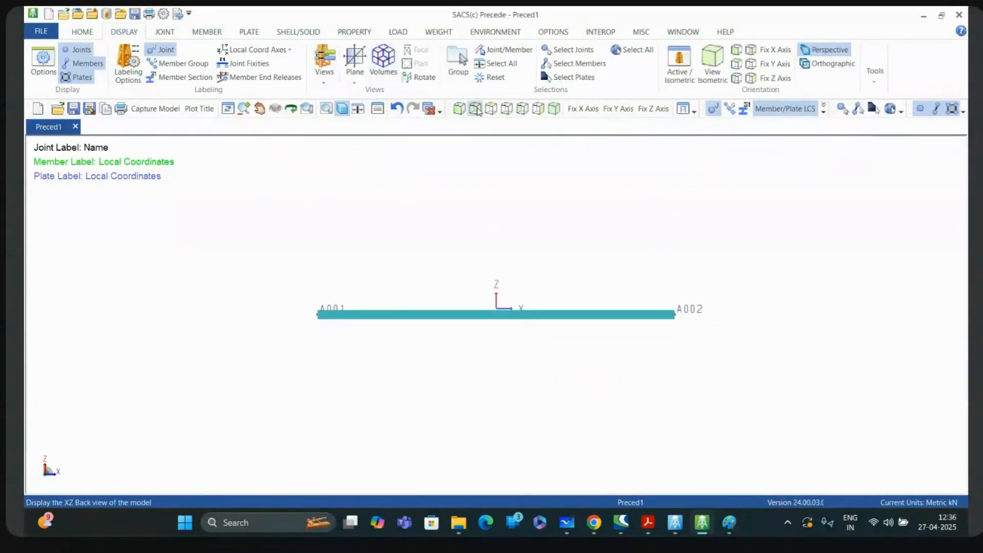
{"action": "left_click", "coordinate": [476, 110]}
{"action": "left_click", "coordinate": [491, 110]}
{"action": "left_click", "coordinate": [507, 111]}
{"action": "left_click", "coordinate": [523, 112]}
{"action": "left_click", "coordinate": [538, 111]}
{"action": "left_click", "coordinate": [554, 111]}
{"action": "left_click", "coordinate": [475, 110]}
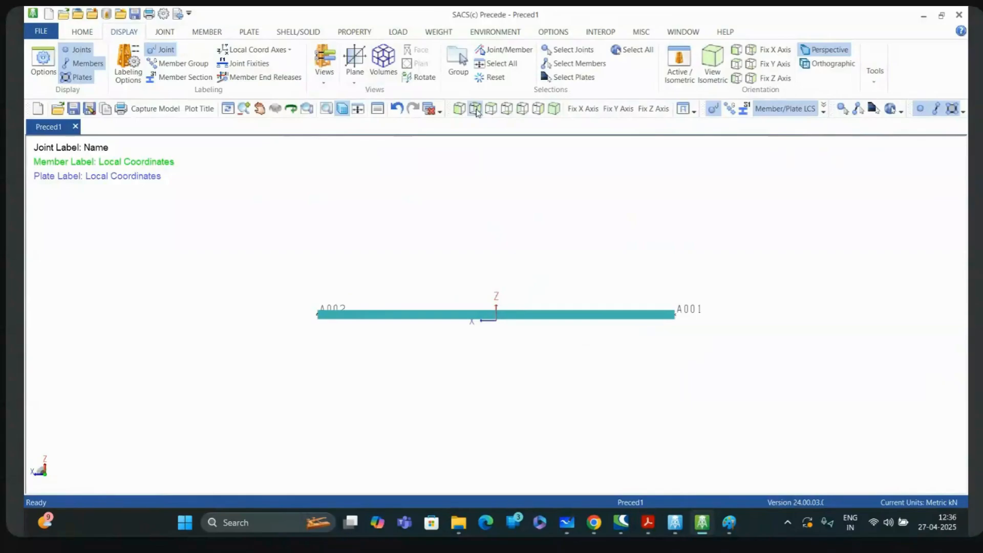
{"action": "left_click", "coordinate": [490, 109]}
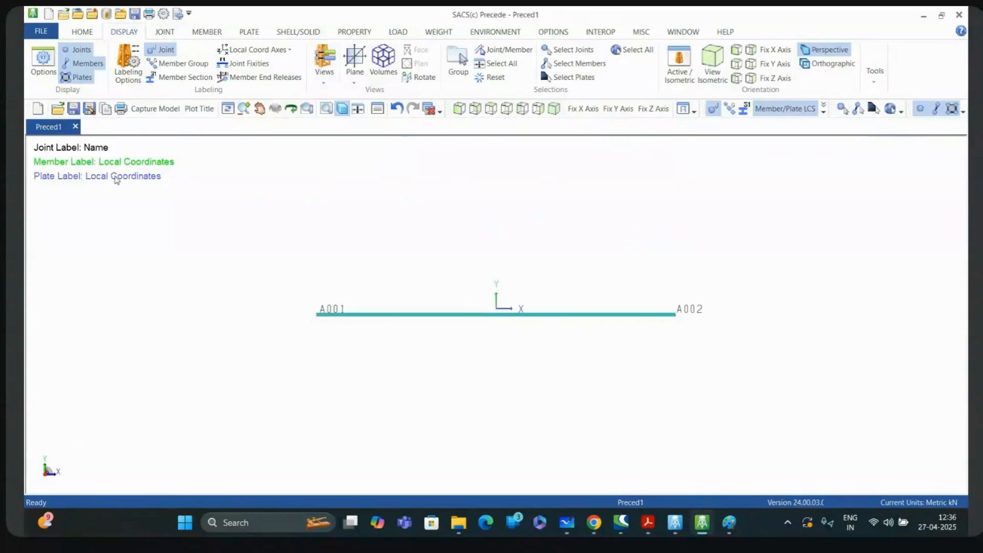
Step: Check the coordinates and fixity of joints A001 and A002 in Joint Properties
{"action": "left_click", "coordinate": [164, 32]}
{"action": "left_click", "coordinate": [47, 60]}
{"action": "left_click", "coordinate": [317, 321]}
{"action": "left_click", "coordinate": [678, 321]}
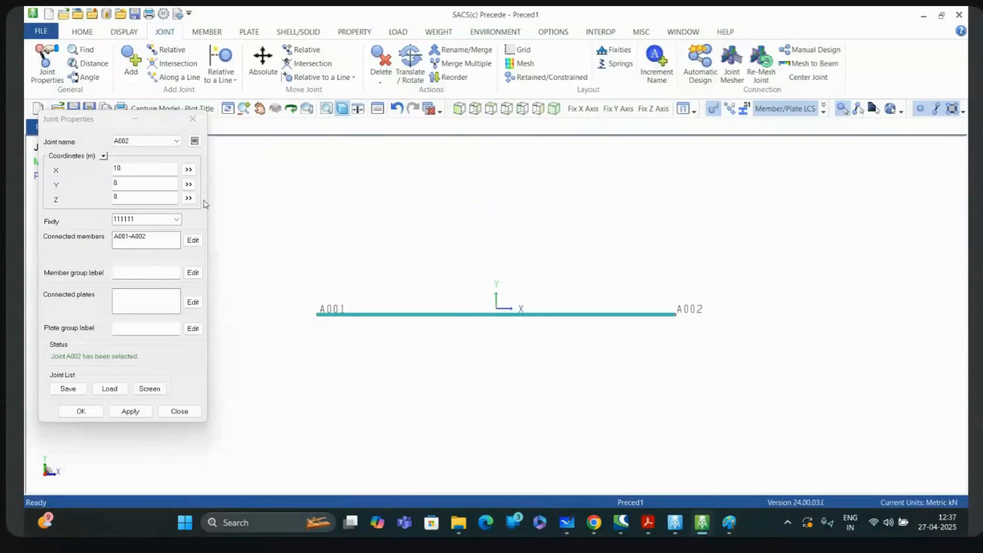
{"action": "left_click", "coordinate": [192, 119]}
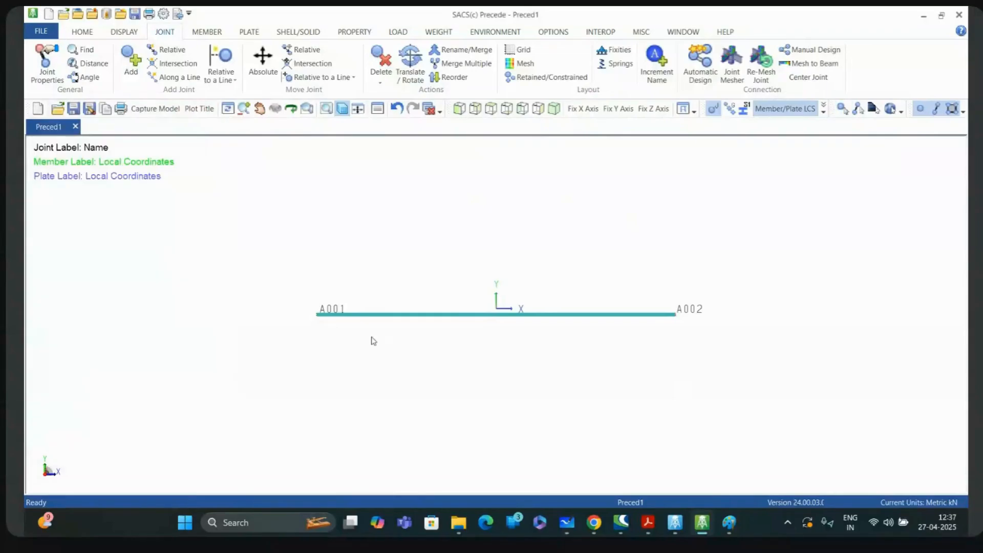
Step: Set up a new relative joint that uses the next available name and takes A002 as its reference joint
{"action": "scroll", "coordinate": [374, 341], "scroll_direction": "down", "scroll_amount": 3}
{"action": "scroll", "coordinate": [448, 454], "scroll_direction": "down", "scroll_amount": 2}
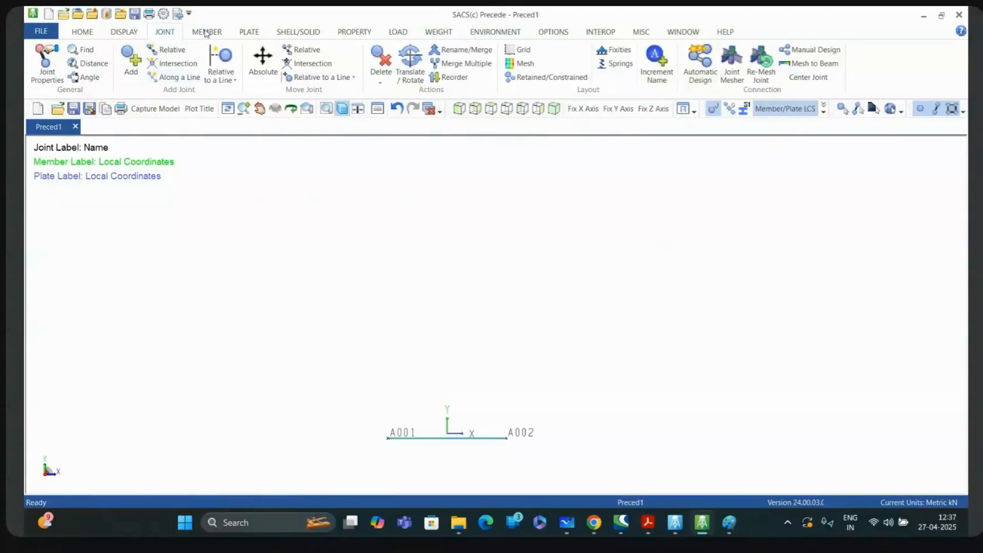
{"action": "left_click", "coordinate": [132, 68]}
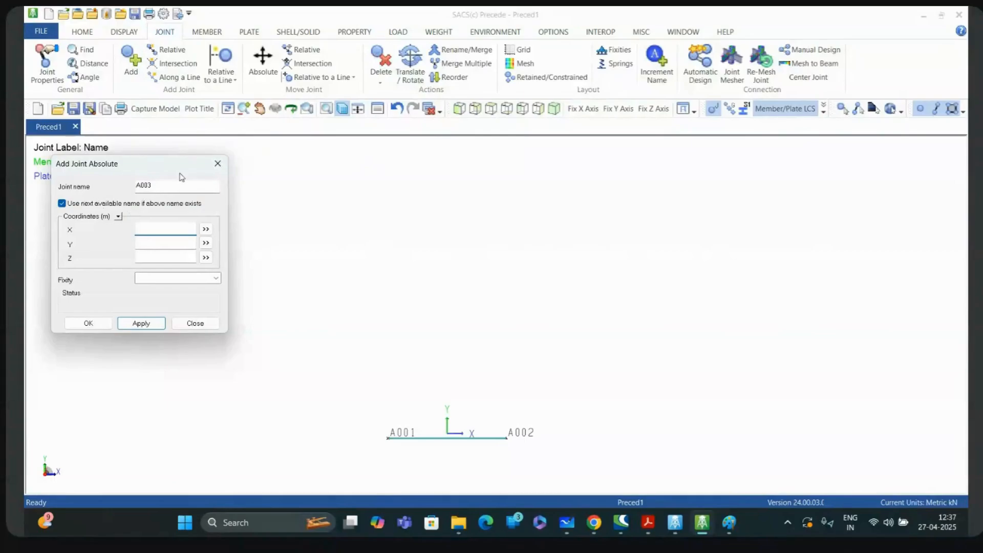
{"action": "left_click", "coordinate": [223, 168]}
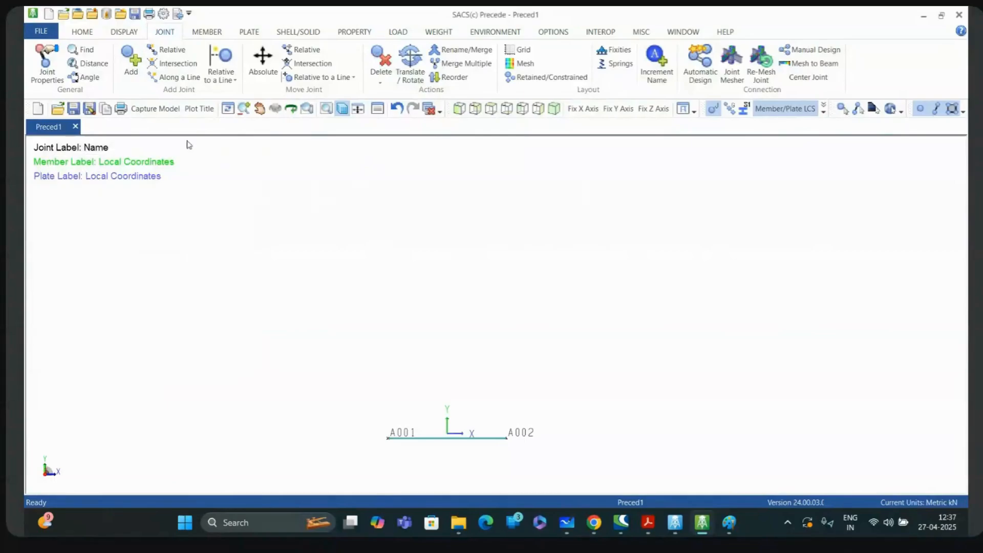
{"action": "left_click", "coordinate": [167, 50]}
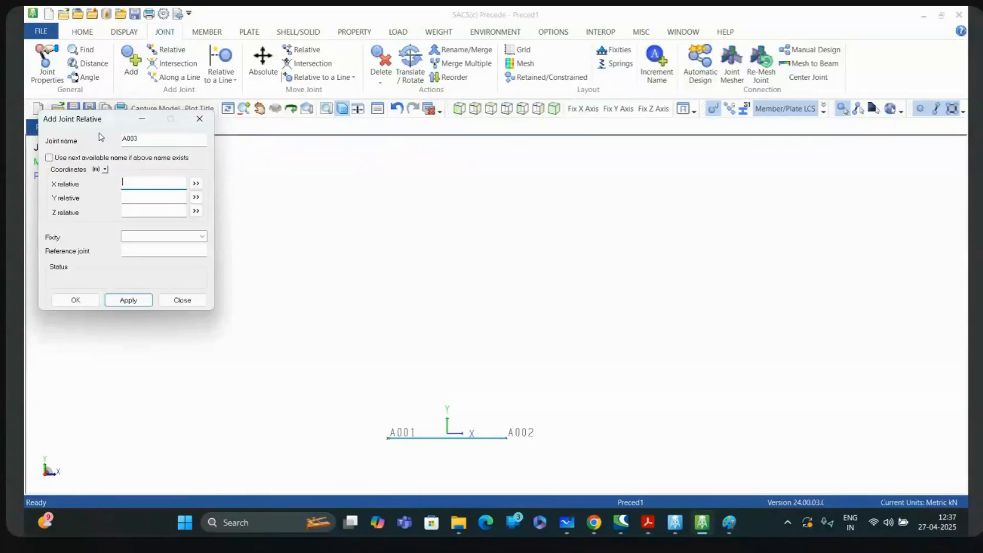
{"action": "left_click", "coordinate": [49, 157]}
{"action": "mouse_move", "coordinate": [506, 440]}
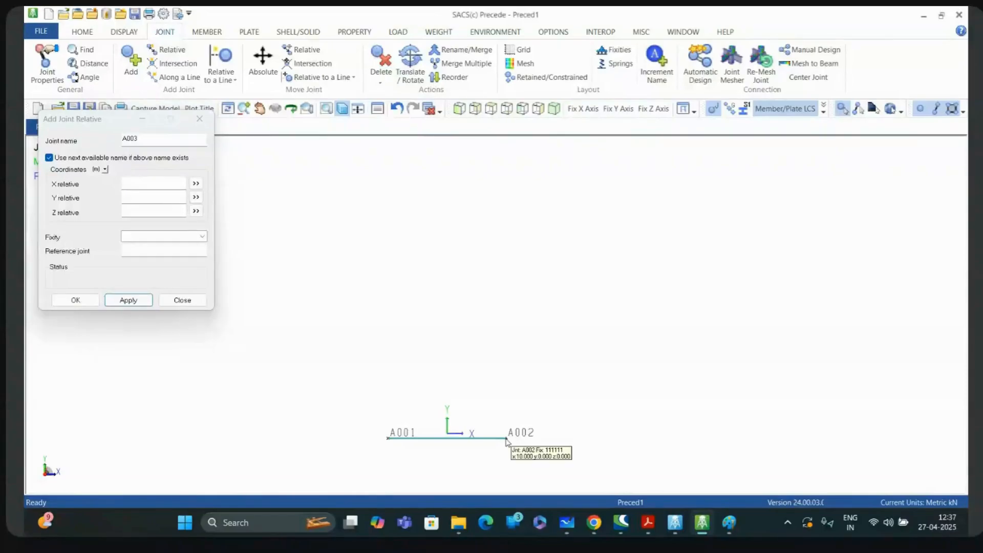
{"action": "left_click", "coordinate": [507, 440]}
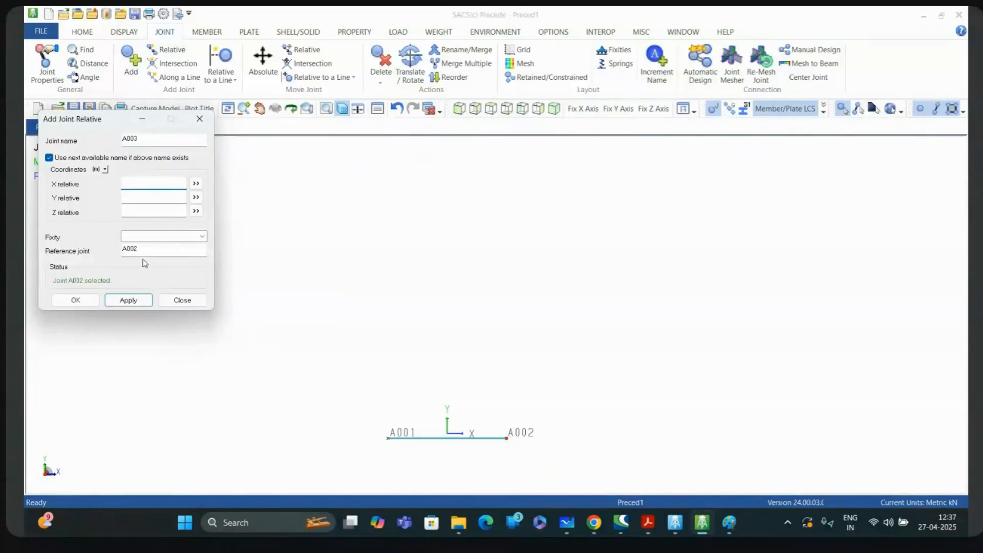
Step: Add the joint with fixity 000000 at a Y relative distance of 10 m from A002
{"action": "left_click", "coordinate": [203, 236]}
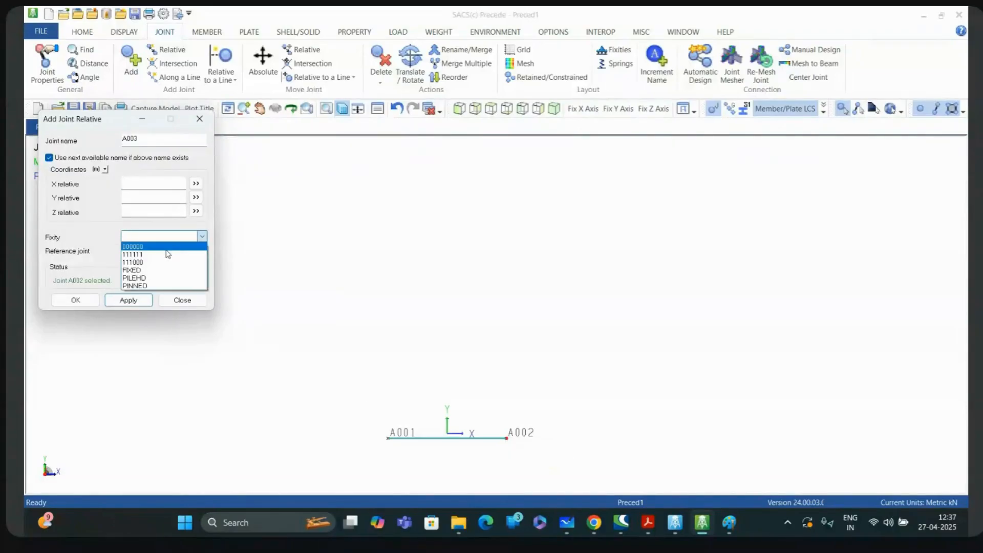
{"action": "left_click", "coordinate": [164, 244]}
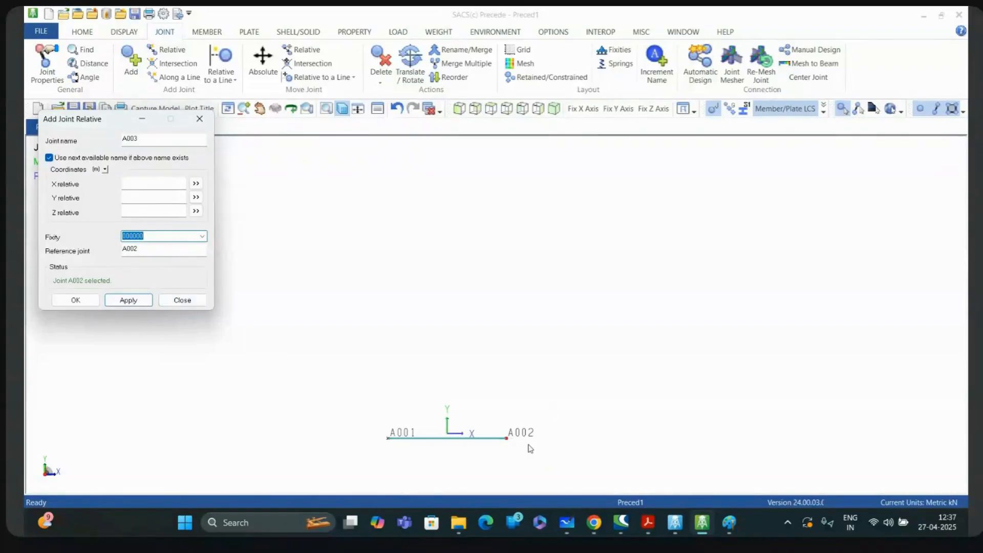
{"action": "left_click", "coordinate": [153, 196]}
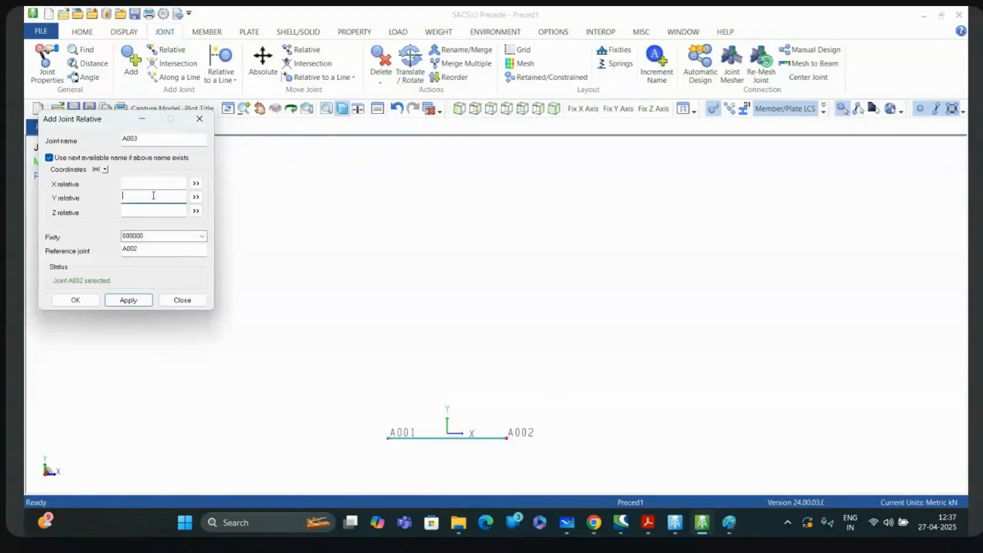
{"action": "key", "text": "Return"}
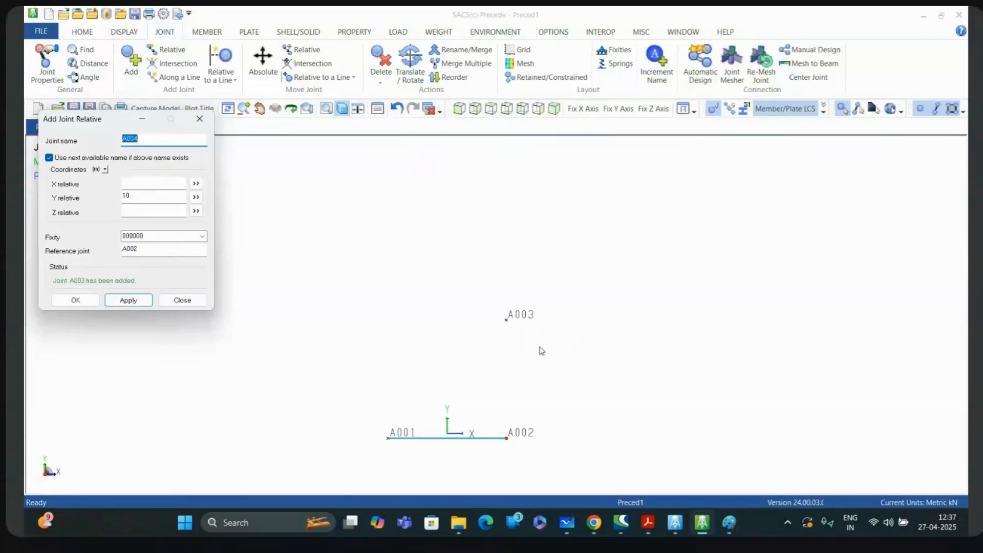
{"action": "left_click", "coordinate": [200, 119]}
Step: Add an individual member from joint A002 to A003 using member group B01
{"action": "left_click", "coordinate": [205, 32]}
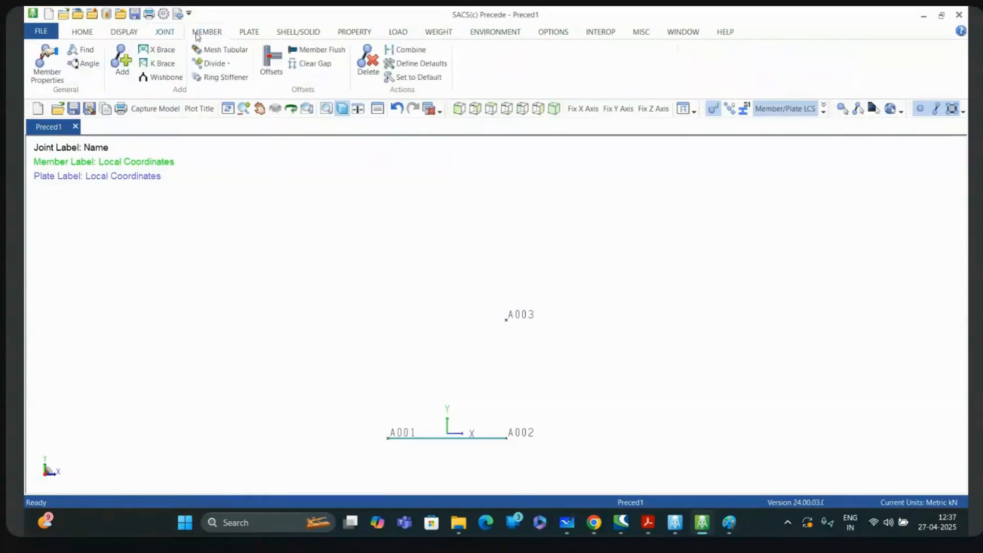
{"action": "left_click", "coordinate": [122, 59]}
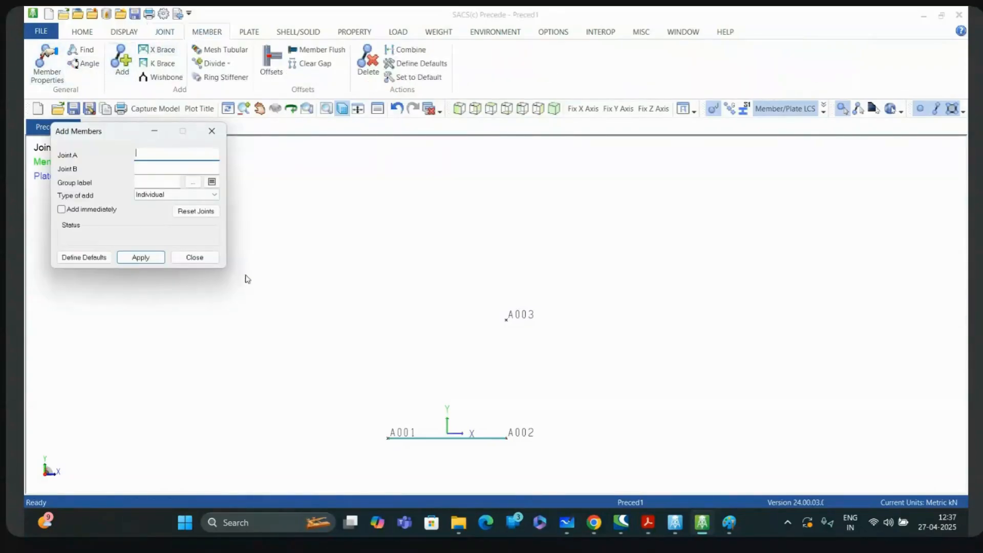
{"action": "left_click", "coordinate": [507, 438]}
{"action": "left_click", "coordinate": [507, 319]}
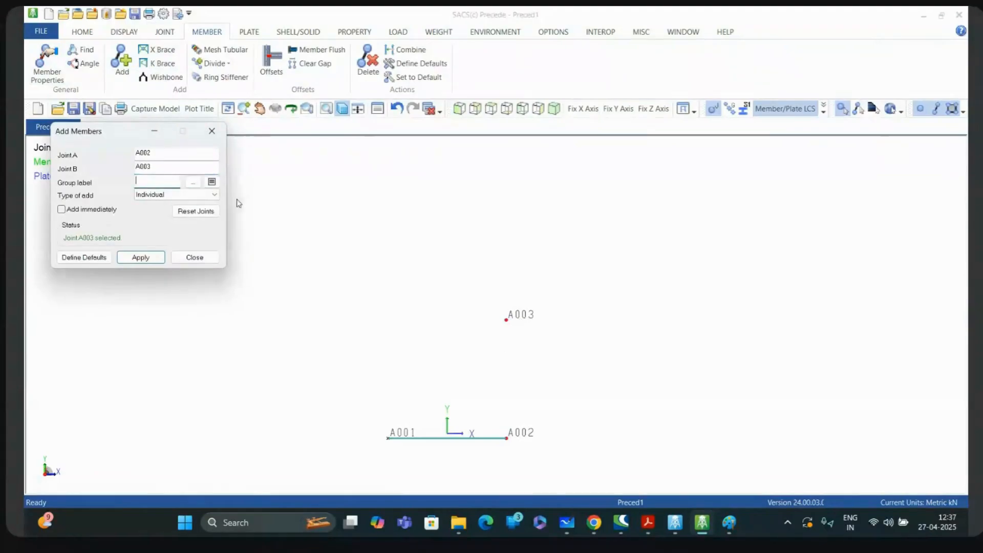
{"action": "left_click", "coordinate": [193, 182]}
{"action": "left_click", "coordinate": [211, 234]}
{"action": "left_click", "coordinate": [220, 368]}
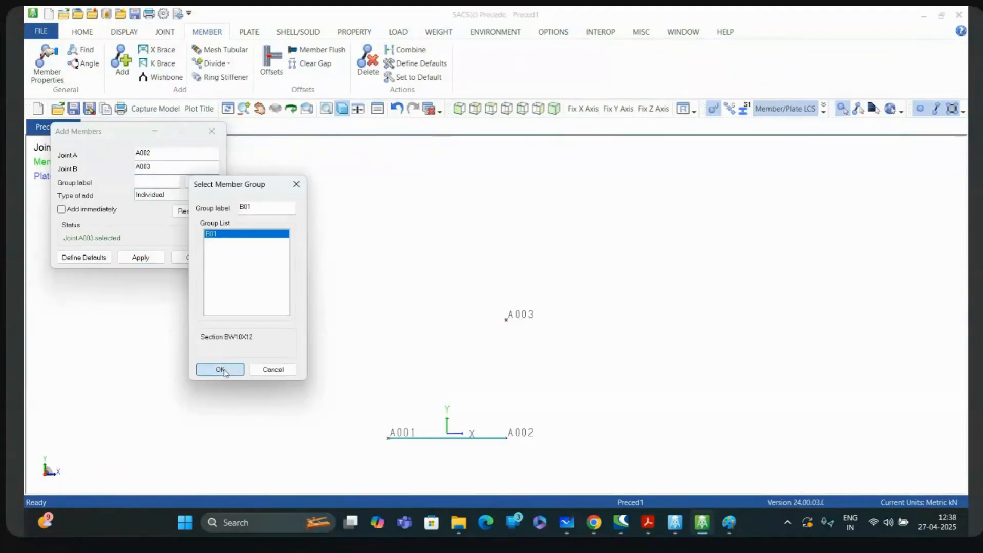
{"action": "left_click", "coordinate": [137, 257]}
{"action": "left_click", "coordinate": [194, 257]}
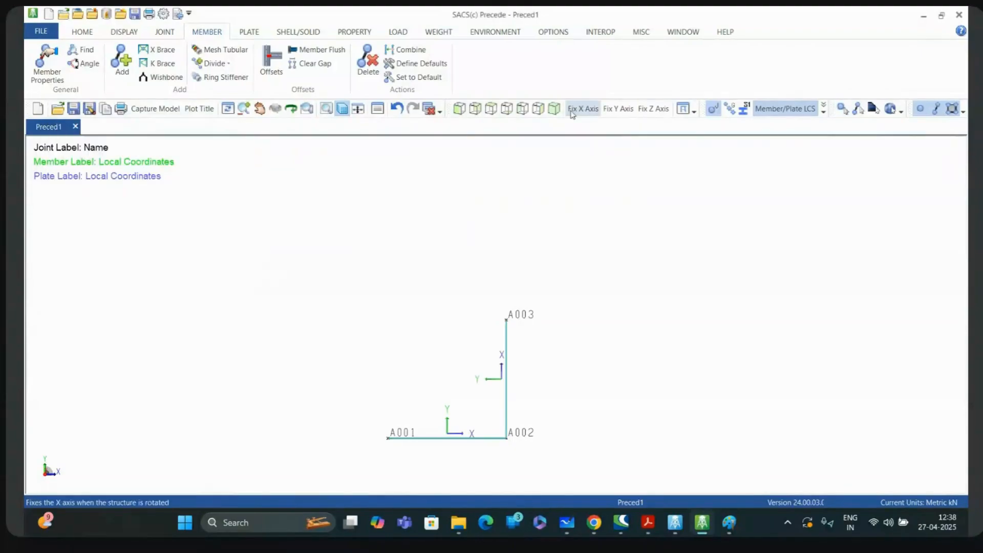
Step: Examine the corner connection of the two members at joint A002 in the isometric view, and return to the full isometric view
{"action": "left_click", "coordinate": [554, 108]}
{"action": "scroll", "coordinate": [627, 307], "scroll_direction": "up", "scroll_amount": 3}
{"action": "scroll", "coordinate": [613, 298], "scroll_direction": "down", "scroll_amount": 3}
{"action": "scroll", "coordinate": [537, 376], "scroll_direction": "up", "scroll_amount": 10}
{"action": "scroll", "coordinate": [569, 382], "scroll_direction": "down", "scroll_amount": 7}
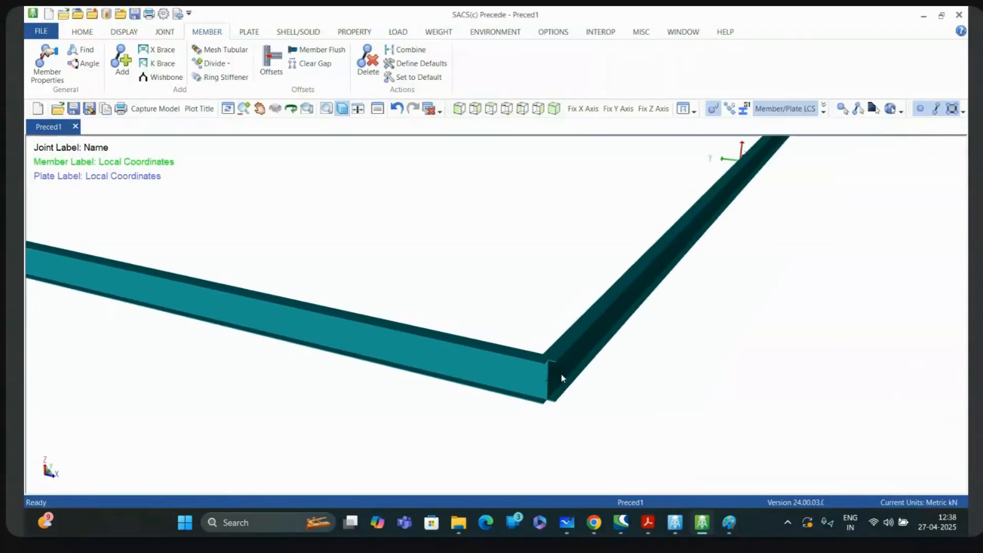
{"action": "scroll", "coordinate": [548, 378], "scroll_direction": "up", "scroll_amount": 3}
{"action": "scroll", "coordinate": [412, 351], "scroll_direction": "down", "scroll_amount": 4}
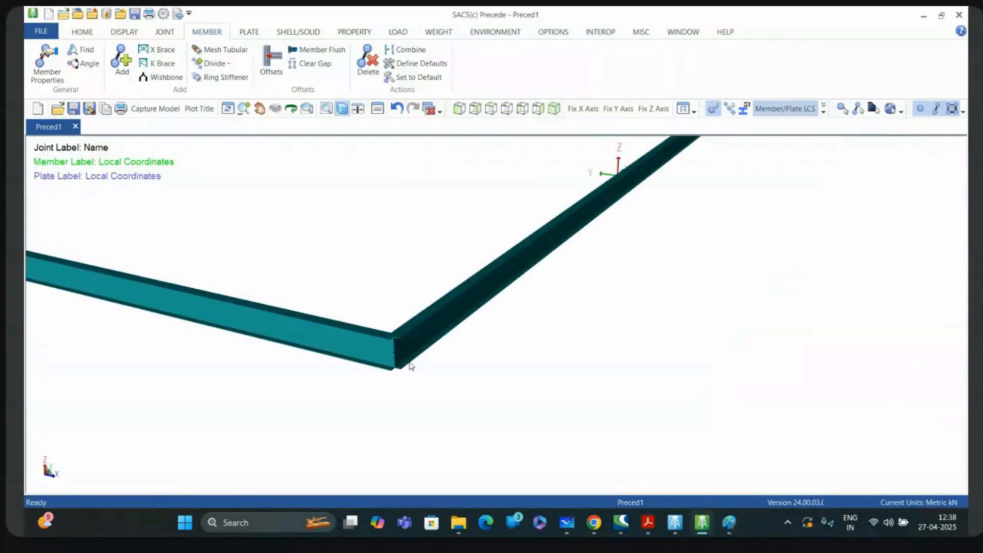
{"action": "scroll", "coordinate": [539, 407], "scroll_direction": "down", "scroll_amount": 4}
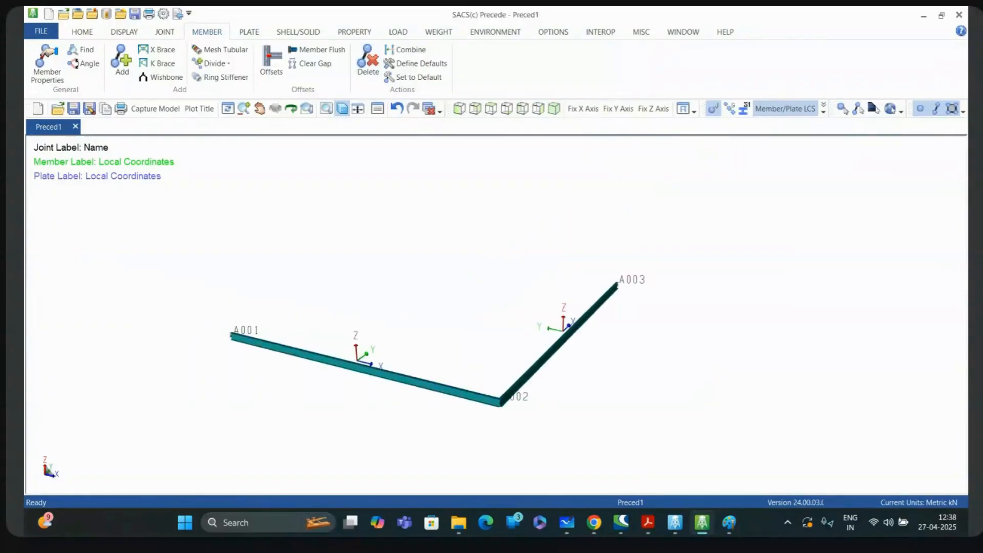
{"action": "left_click", "coordinate": [120, 34]}
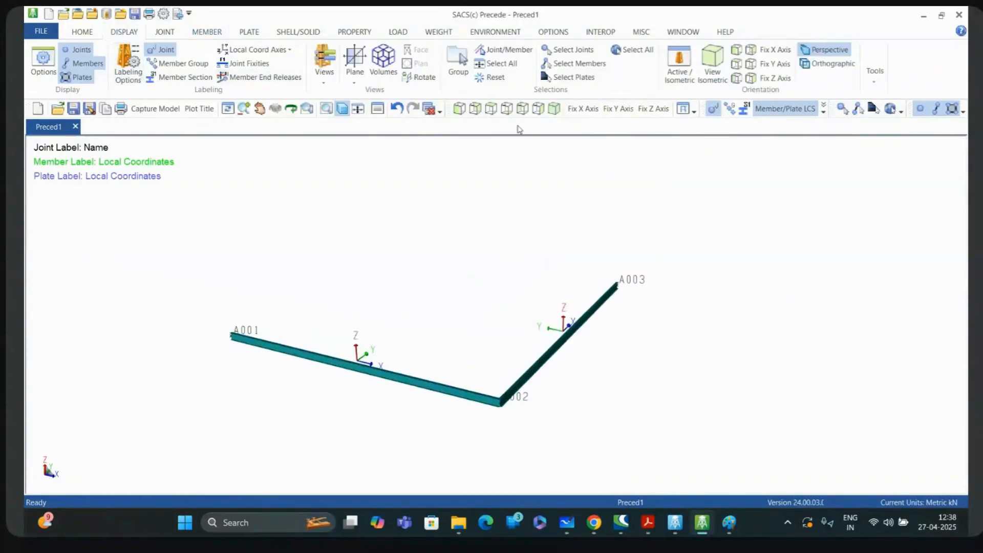
{"action": "left_click", "coordinate": [553, 109]}
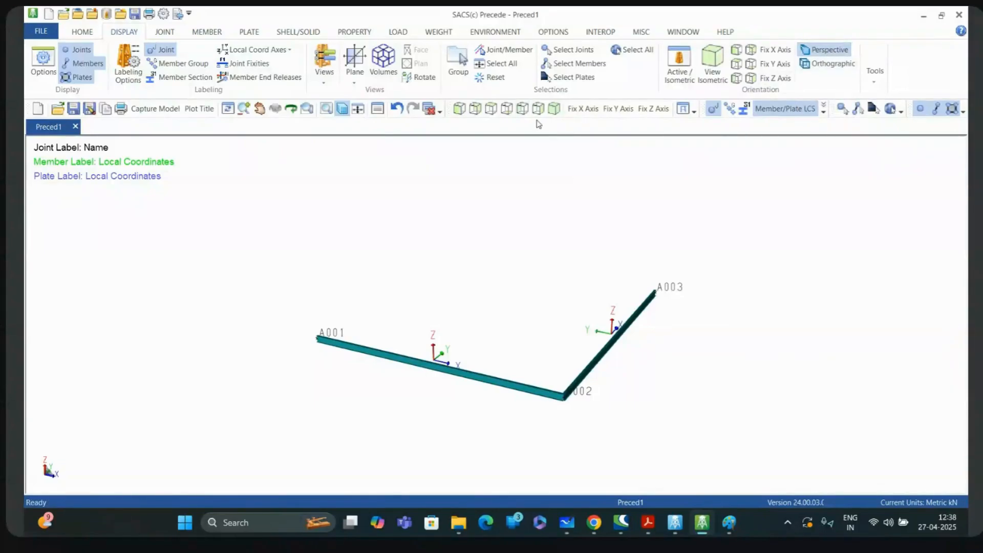
Step: Compare the front view as wireframe, switch the display to orthographic projection, and return to the solid isometric view
{"action": "left_click", "coordinate": [459, 109]}
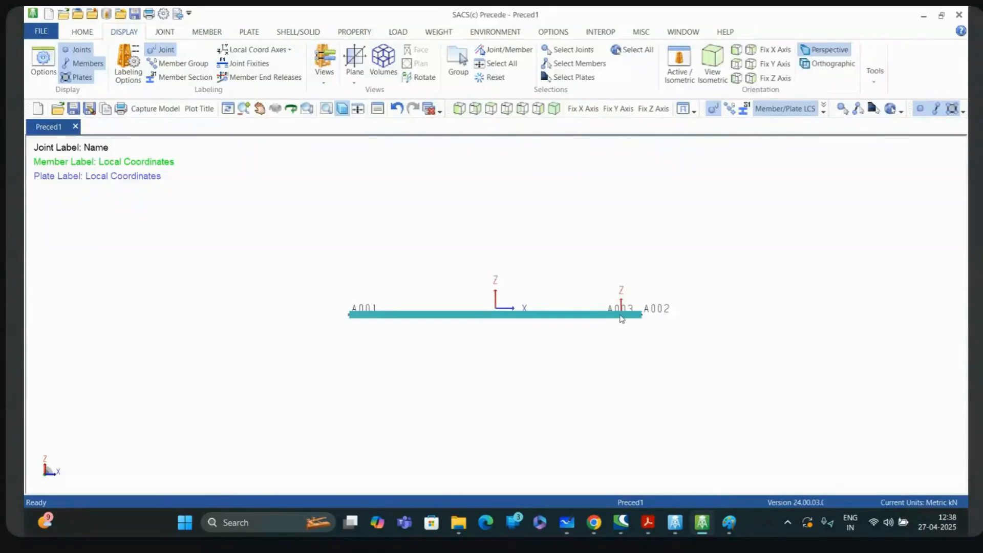
{"action": "left_click", "coordinate": [342, 108]}
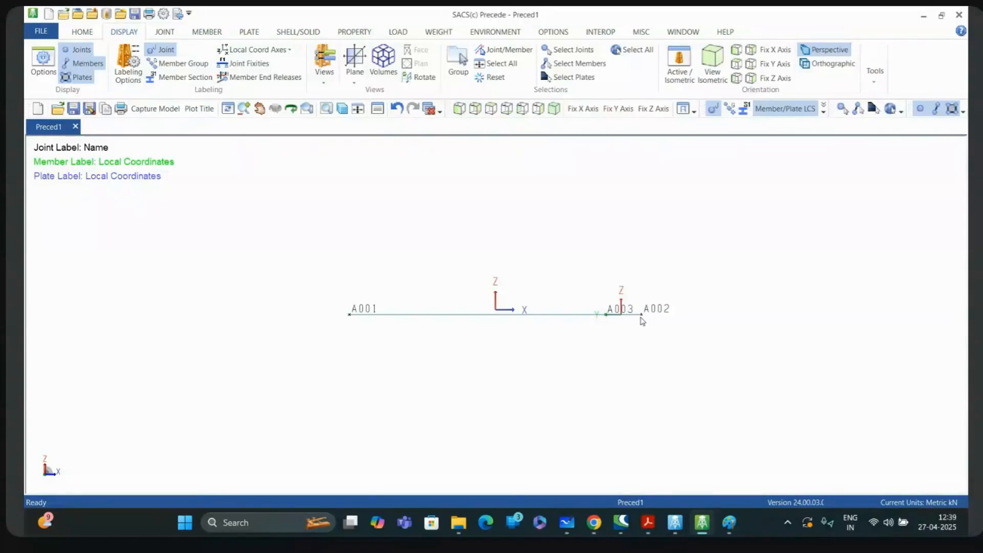
{"action": "left_click", "coordinate": [834, 64]}
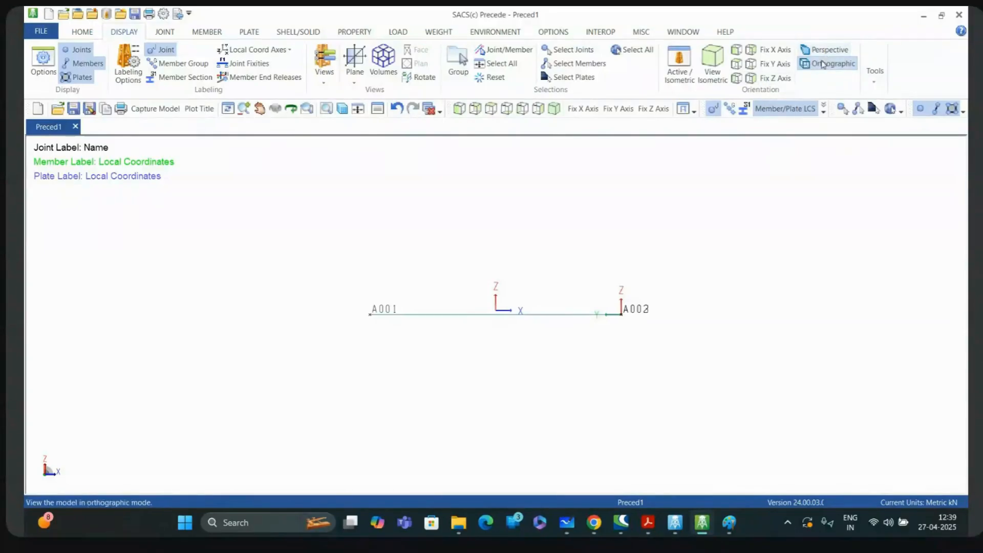
{"action": "left_click", "coordinate": [554, 109]}
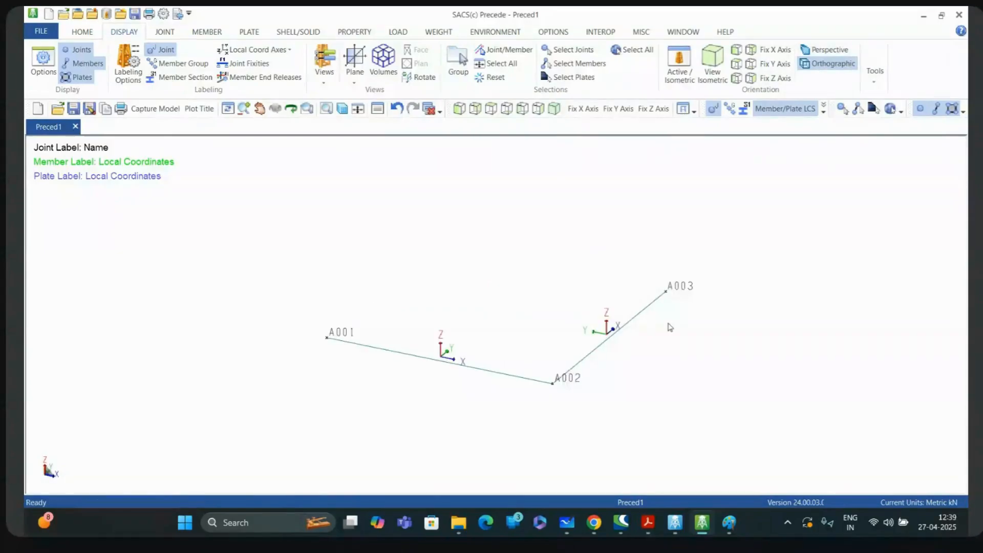
{"action": "left_click", "coordinate": [342, 108]}
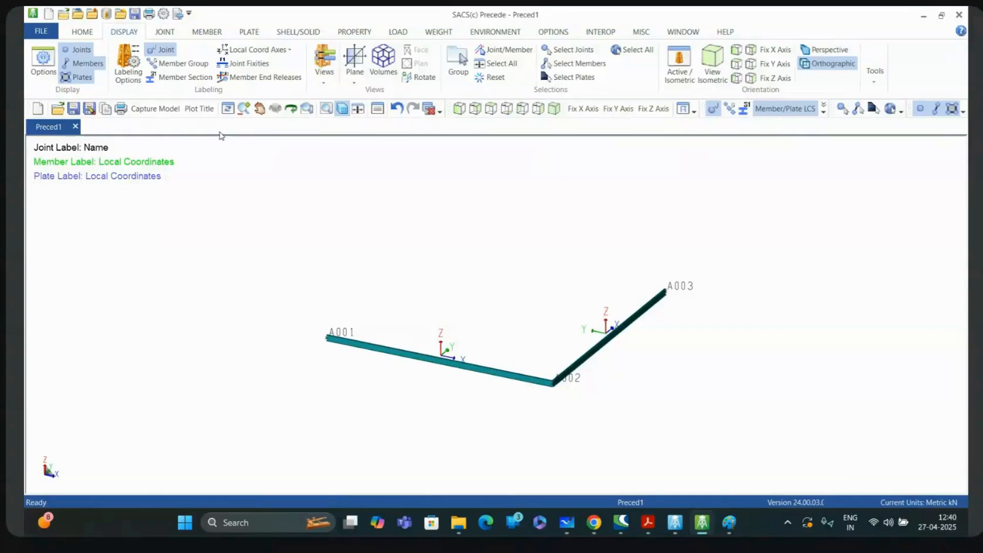
Step: Open the joint Translate and Rotate tool with its general type and selected-joints option
{"action": "left_click", "coordinate": [162, 33]}
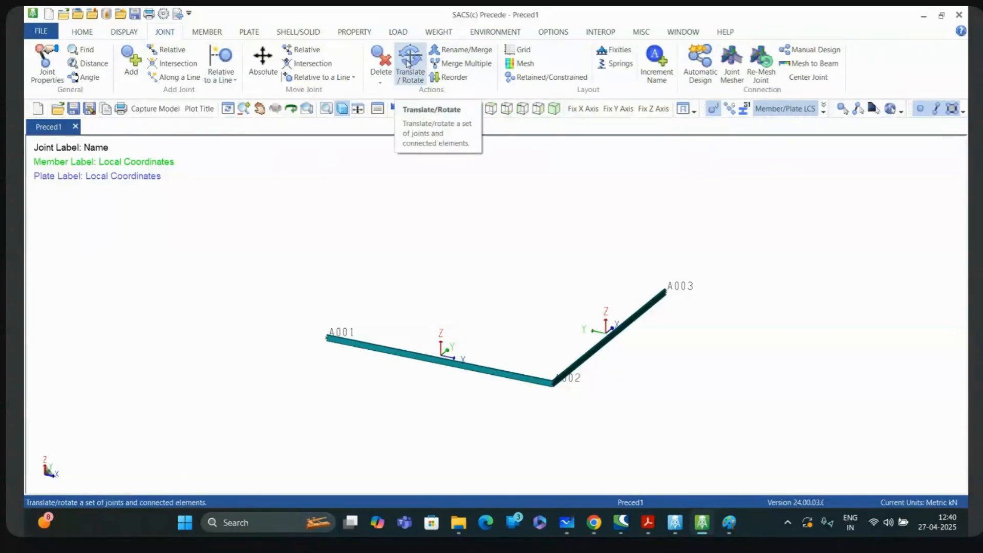
{"action": "left_click", "coordinate": [409, 63]}
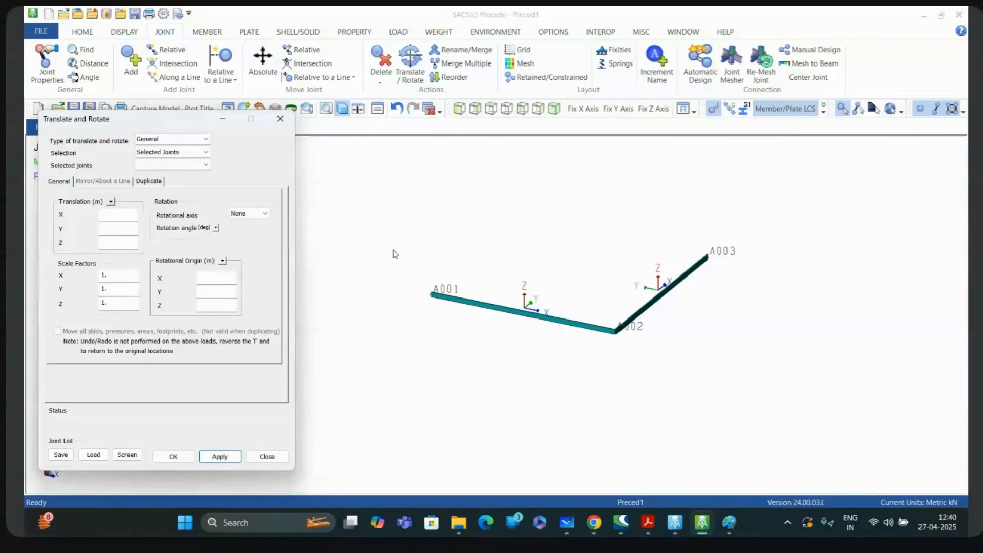
{"action": "mouse_move", "coordinate": [435, 304]}
Step: Switch to Paint and start a new blank canvas, discarding the existing fixity sketch
{"action": "left_click", "coordinate": [731, 528]}
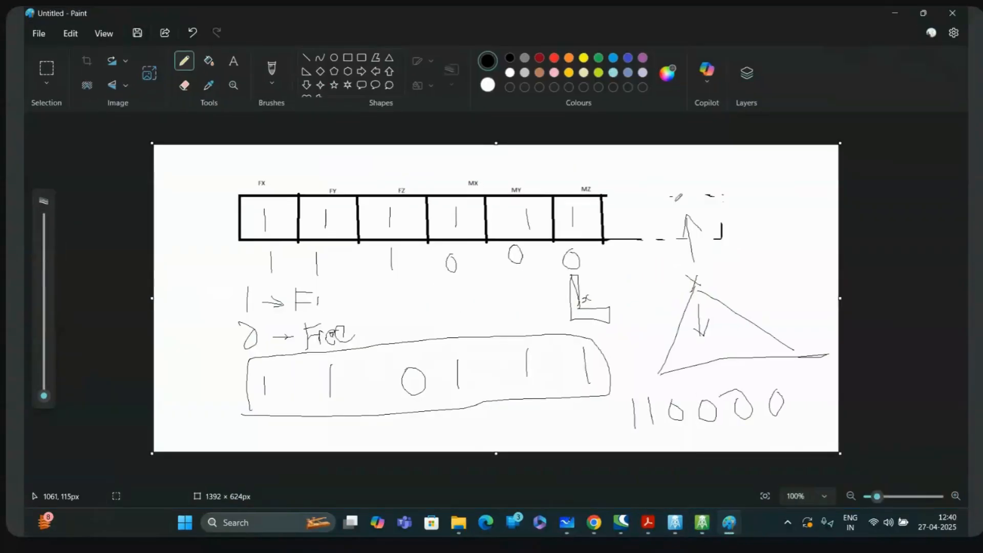
{"action": "left_click", "coordinate": [39, 34]}
{"action": "left_click", "coordinate": [67, 60]}
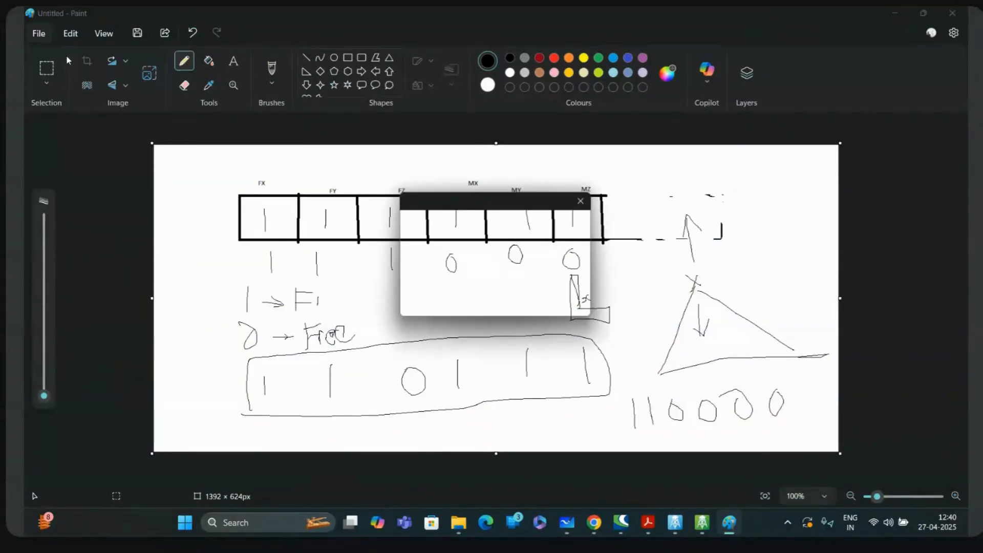
{"action": "left_click", "coordinate": [490, 292]}
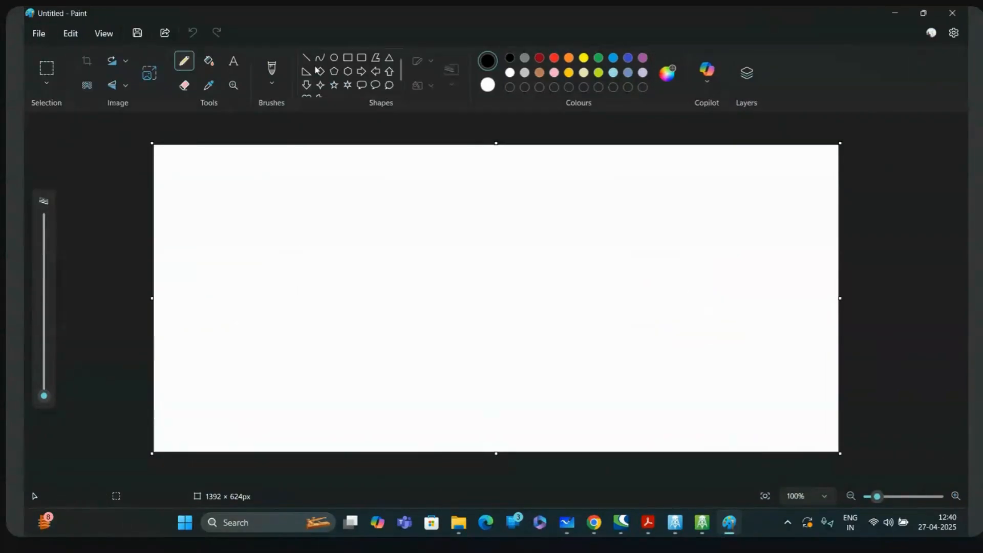
Step: Draw a large rectangle on the canvas and a smaller rectangle nested inside it
{"action": "left_click", "coordinate": [348, 57]}
{"action": "left_click_drag", "start_coordinate": [245, 217], "coordinate": [256, 241]}
{"action": "left_click_drag", "start_coordinate": [268, 278], "coordinate": [512, 418]}
{"action": "left_click", "coordinate": [555, 404]}
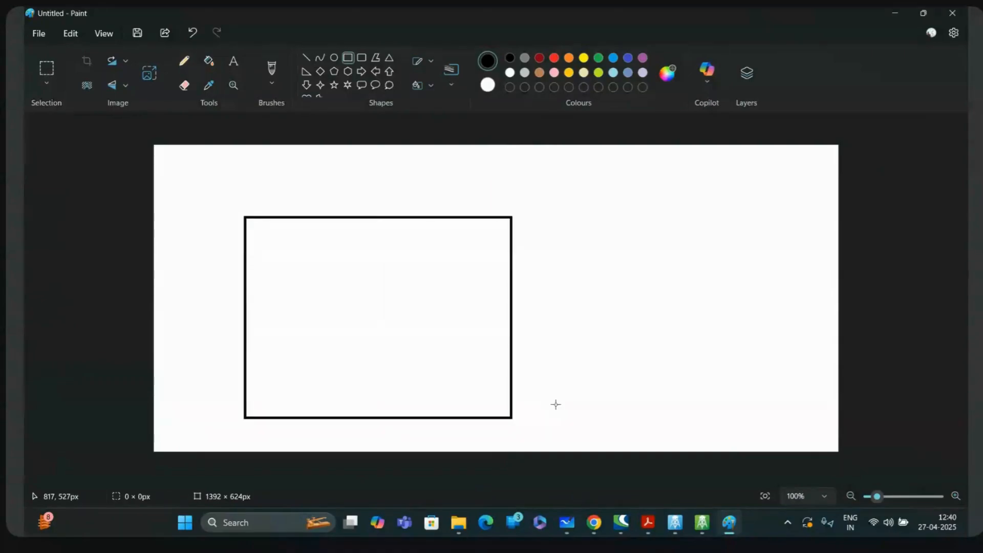
{"action": "left_click_drag", "start_coordinate": [314, 267], "coordinate": [461, 379]}
{"action": "left_click", "coordinate": [467, 380]}
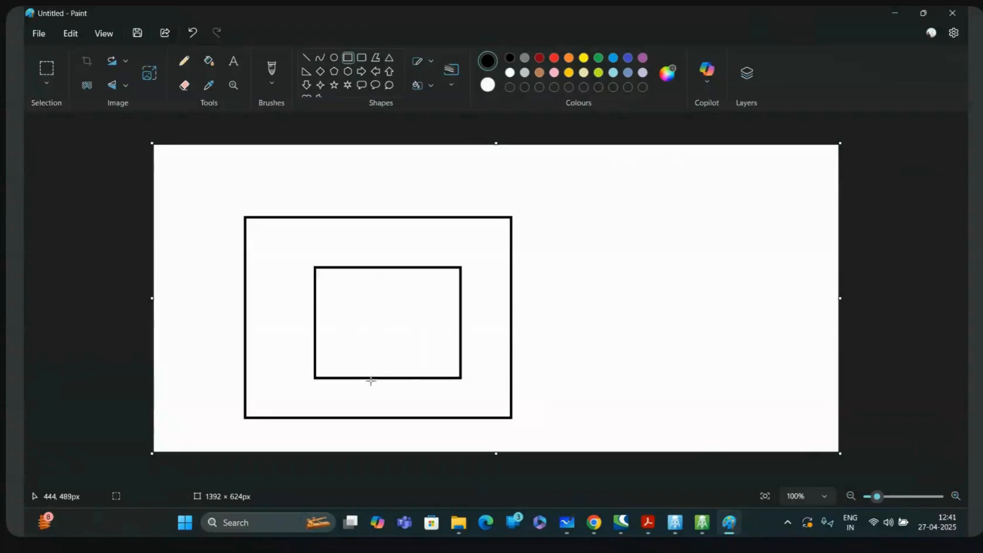
Step: Draw four straight lines connecting the midpoint of each inner rectangle side to the outer rectangle
{"action": "left_click", "coordinate": [306, 58]}
{"action": "left_click_drag", "start_coordinate": [380, 375], "coordinate": [381, 418]}
{"action": "left_click_drag", "start_coordinate": [460, 324], "coordinate": [517, 322]}
{"action": "left_click_drag", "start_coordinate": [379, 267], "coordinate": [379, 216]}
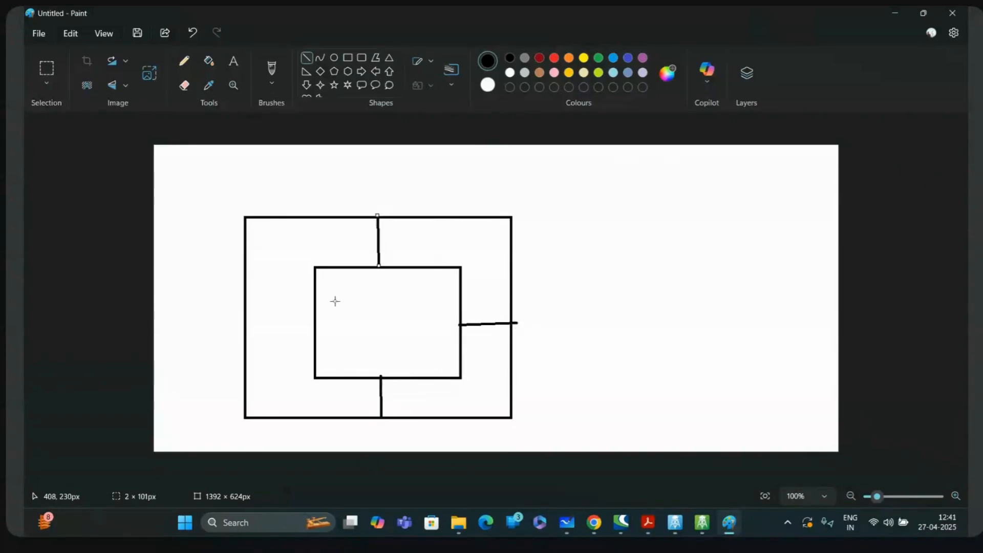
{"action": "left_click_drag", "start_coordinate": [317, 336], "coordinate": [242, 338]}
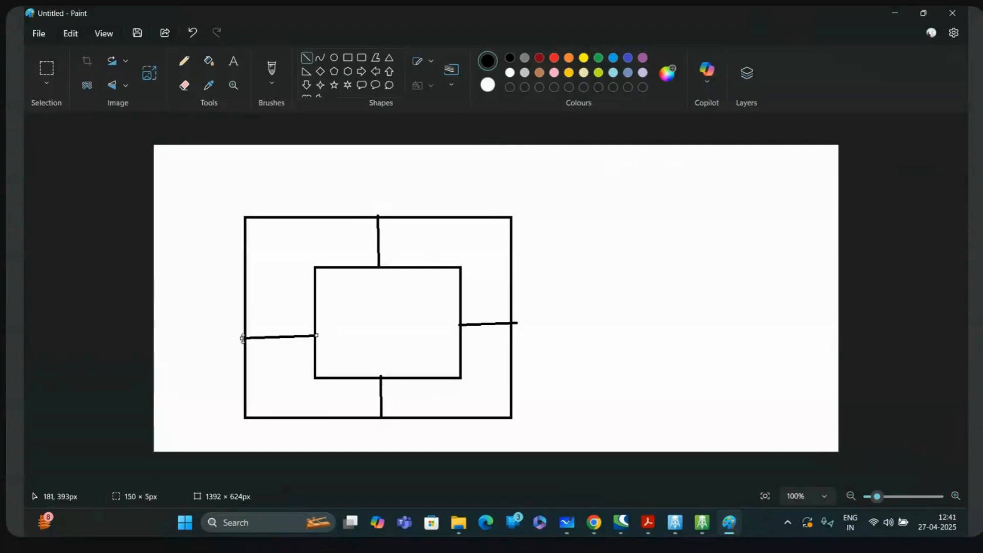
Step: Add extension ticks for the outer rectangle's width and both rectangles' heights, and handwrite 20 beside the outer height
{"action": "left_click_drag", "start_coordinate": [243, 211], "coordinate": [245, 181]}
{"action": "left_click_drag", "start_coordinate": [511, 212], "coordinate": [512, 185]}
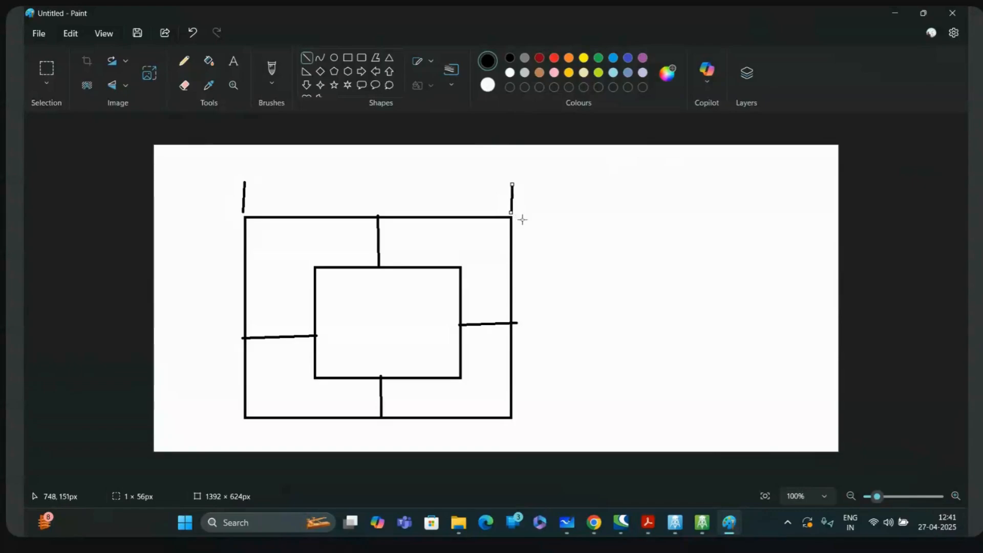
{"action": "left_click", "coordinate": [184, 61]}
{"action": "left_click_drag", "start_coordinate": [519, 219], "coordinate": [536, 219]}
{"action": "left_click_drag", "start_coordinate": [528, 422], "coordinate": [567, 425]}
{"action": "mouse_move", "coordinate": [528, 320]}
{"action": "left_mouse_down"}
{"action": "mouse_move", "coordinate": [544, 339]}
{"action": "mouse_move", "coordinate": [540, 311]}
{"action": "left_mouse_up"}
{"action": "left_click_drag", "start_coordinate": [463, 268], "coordinate": [476, 269]}
{"action": "left_click_drag", "start_coordinate": [466, 374], "coordinate": [485, 372]}
{"action": "left_click_drag", "start_coordinate": [473, 298], "coordinate": [473, 311]}
{"action": "left_click_drag", "start_coordinate": [479, 300], "coordinate": [484, 311]}
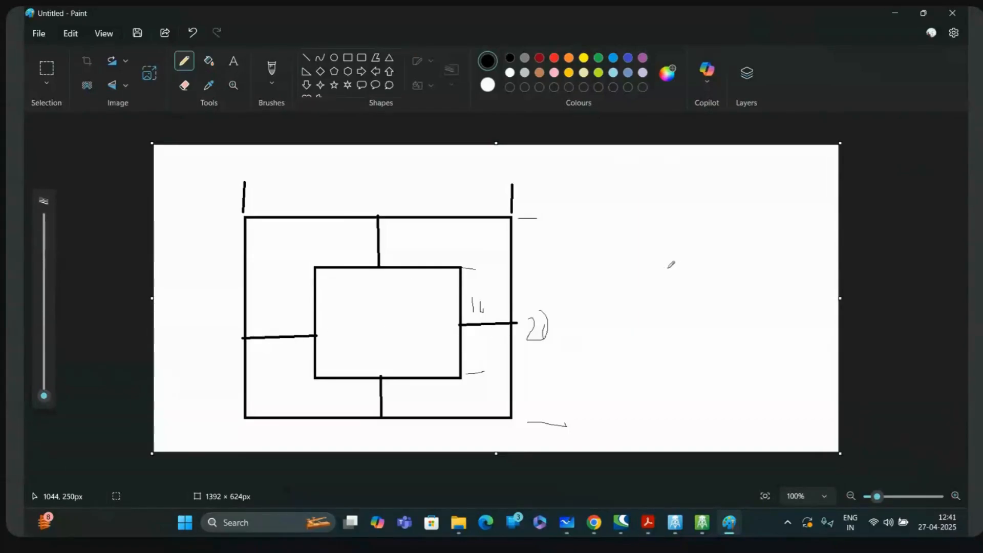
Step: Switch back to SACS Precede and check the coordinates of joints A001, A003 and A002 in the joint properties
{"action": "left_click", "coordinate": [702, 523]}
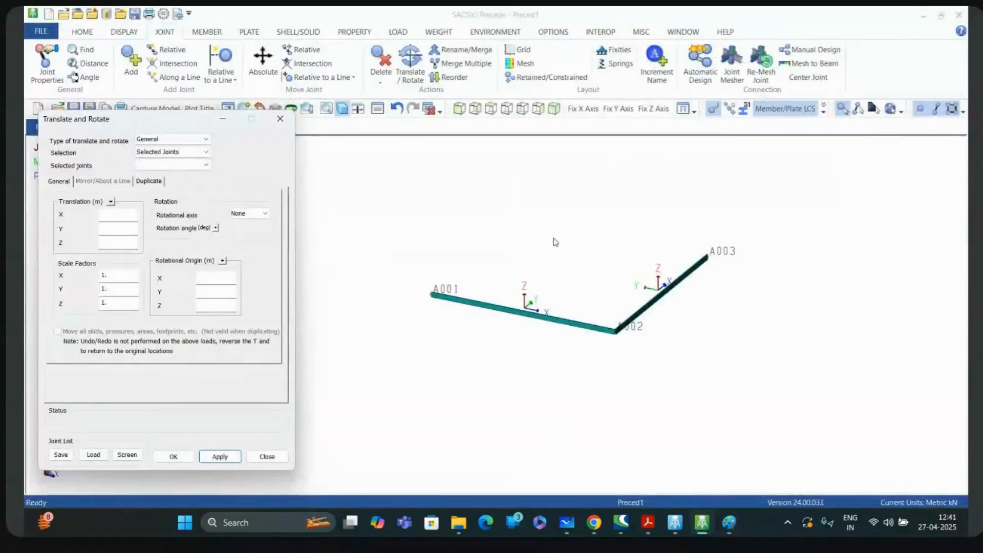
{"action": "left_click", "coordinate": [46, 64]}
{"action": "left_click", "coordinate": [430, 300]}
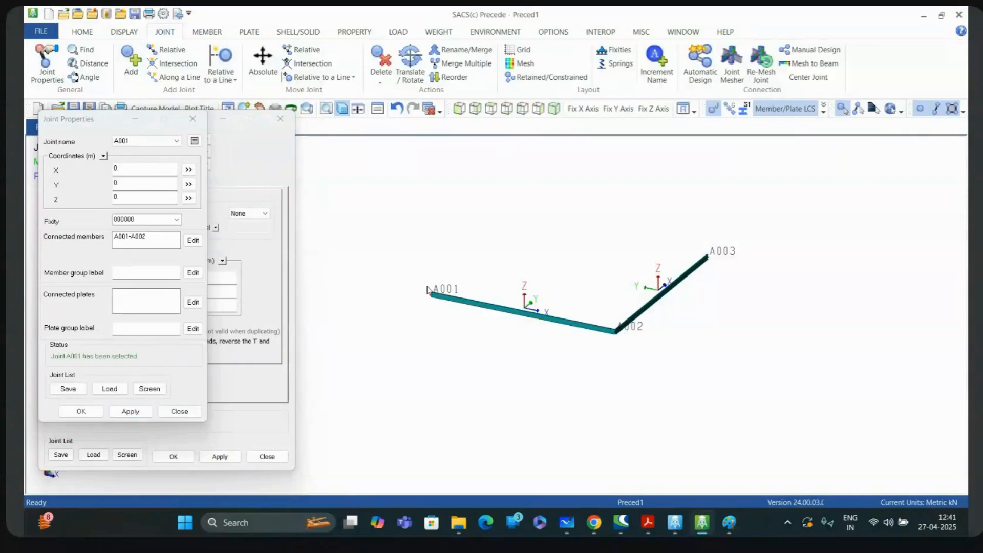
{"action": "left_click", "coordinate": [708, 260]}
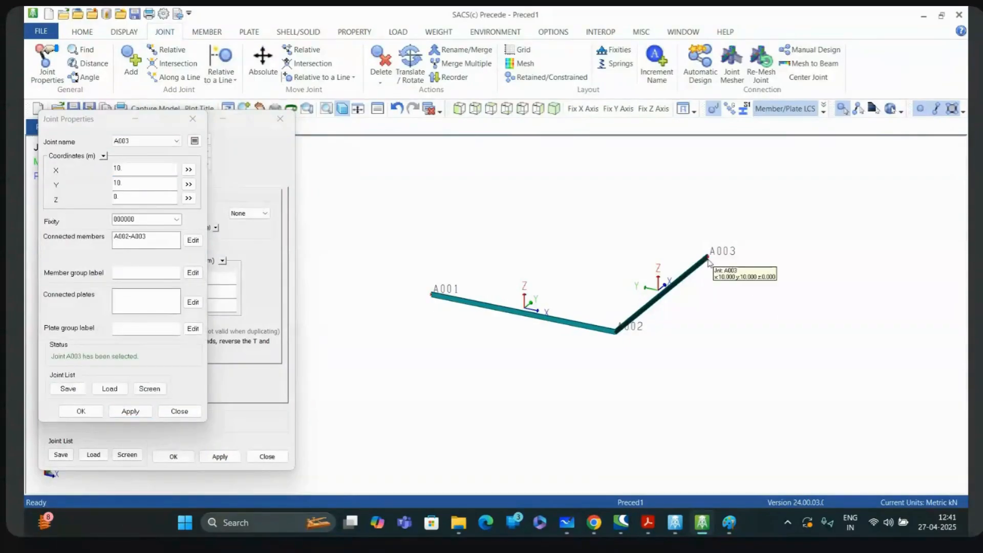
{"action": "left_click", "coordinate": [618, 340]}
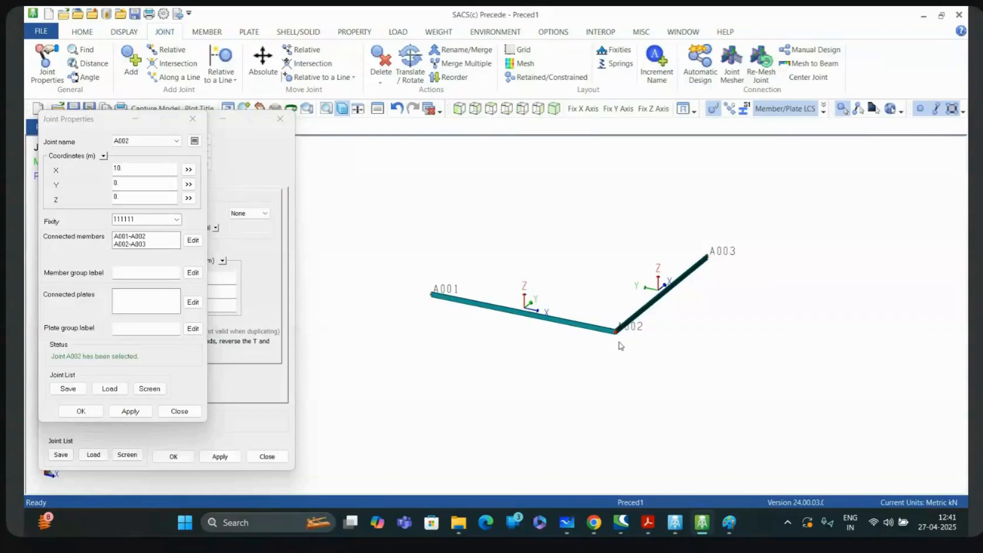
{"action": "left_click", "coordinate": [201, 124]}
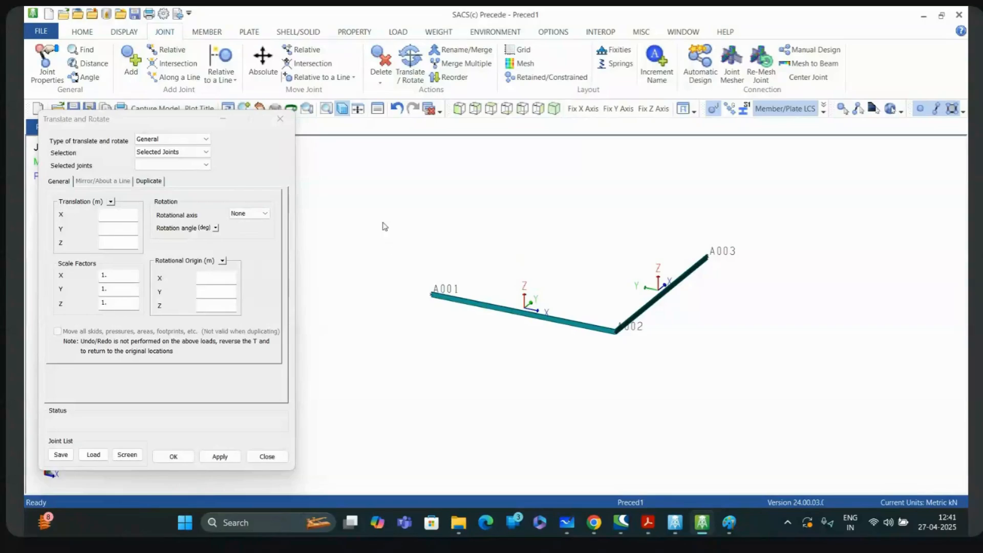
Step: Select joints A001, A002 and A003 and translate them by -10 m in Y
{"action": "left_click", "coordinate": [278, 161]}
{"action": "left_click", "coordinate": [707, 257]}
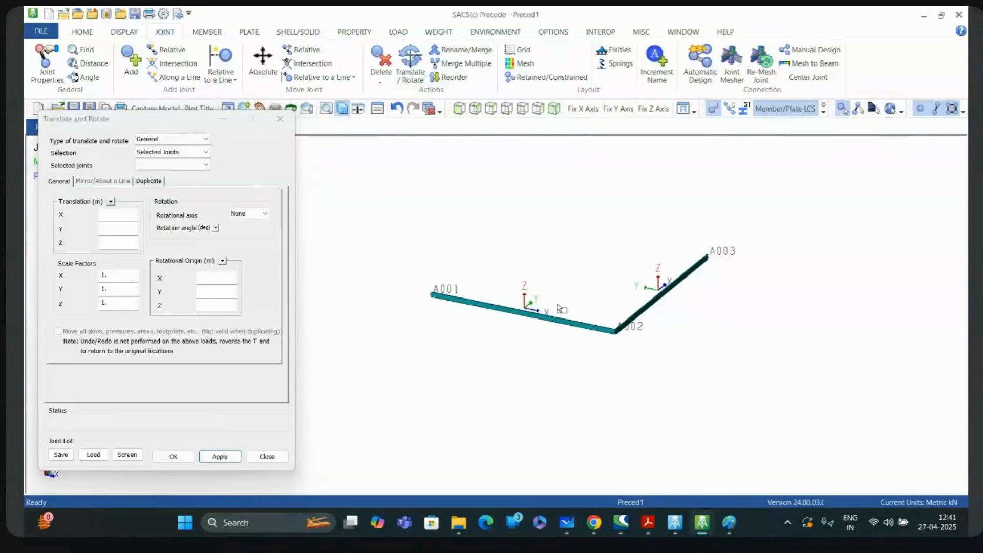
{"action": "left_click", "coordinate": [116, 226]}
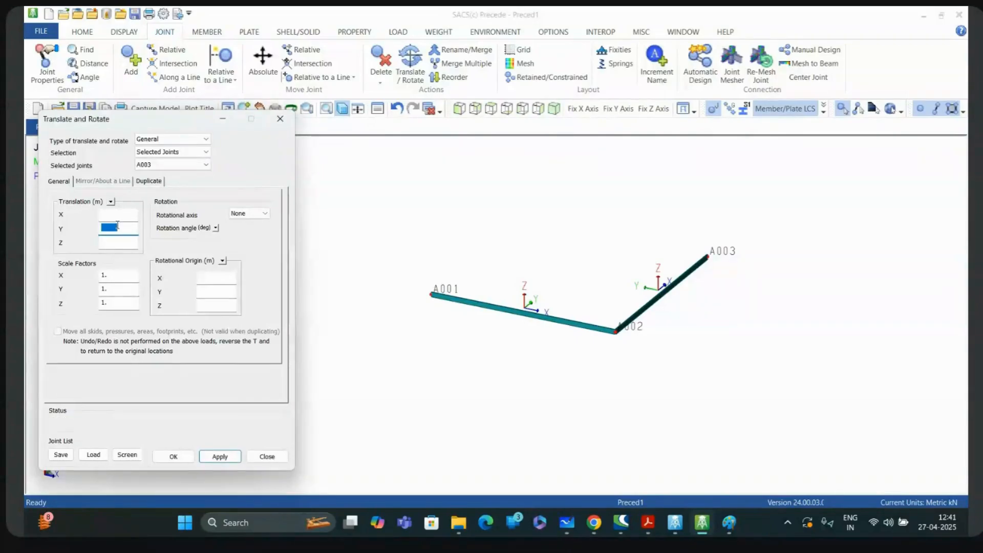
{"action": "type", "text": "10"}
{"action": "key", "text": "Return"}
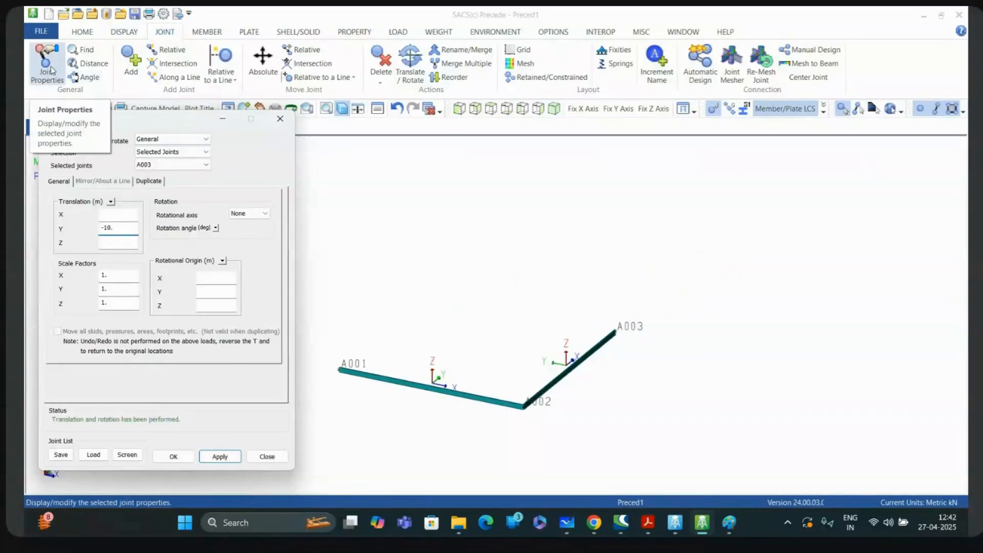
Step: Add an absolute joint named ORG at coordinates 0, 0, 0 without a fixity
{"action": "left_click", "coordinate": [131, 62]}
{"action": "left_click_drag", "start_coordinate": [161, 186], "coordinate": [103, 194]}
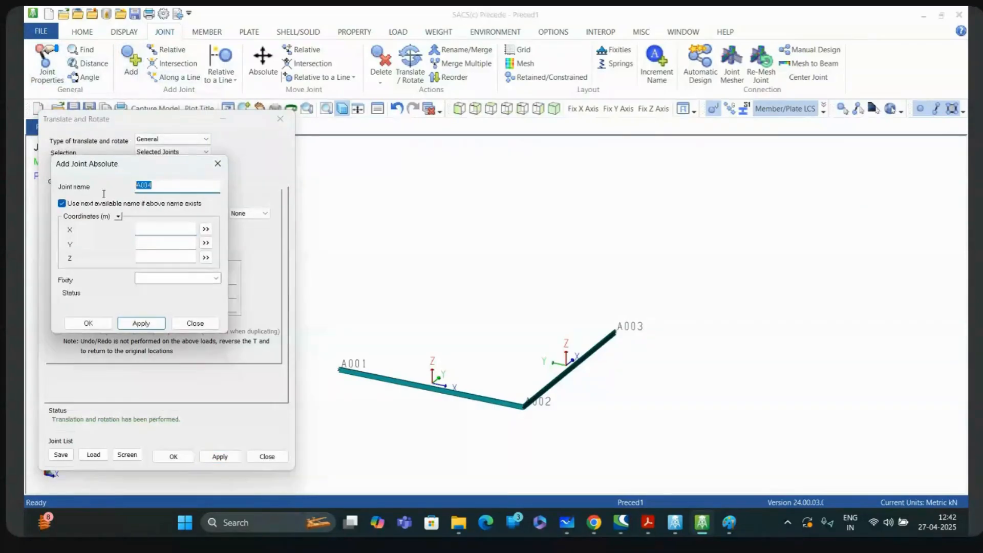
{"action": "type", "text": "0RG"}
{"action": "left_click", "coordinate": [140, 325]}
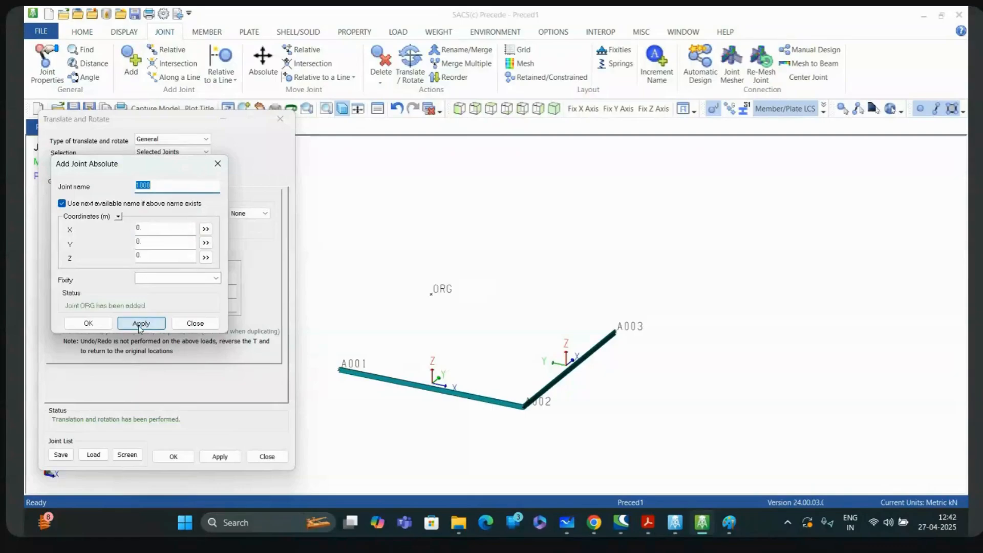
{"action": "left_click", "coordinate": [196, 323]}
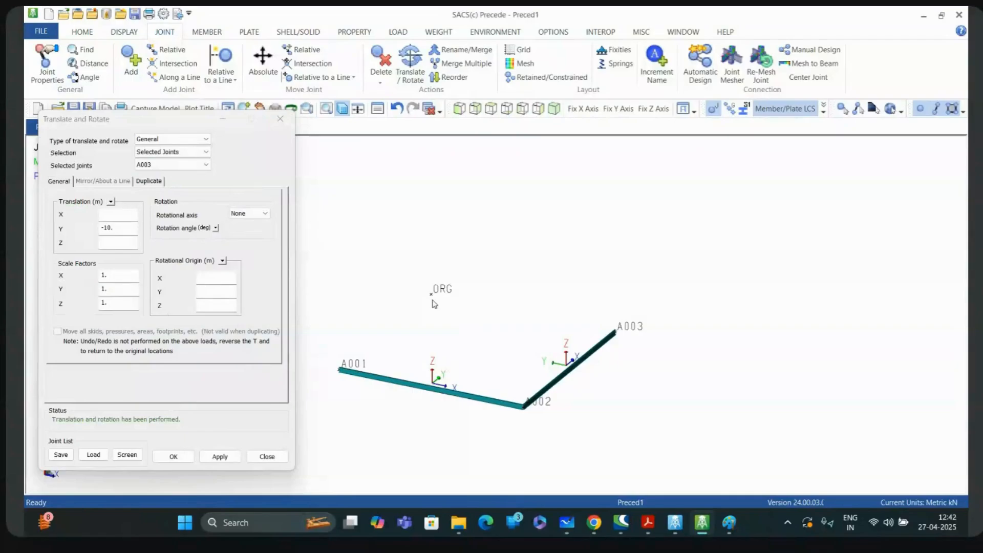
Step: In the plan view, replace the 111111 fixity of joint A002 with another listed option and apply the change
{"action": "left_click", "coordinate": [491, 108]}
{"action": "scroll", "coordinate": [629, 379], "scroll_direction": "down", "scroll_amount": 4}
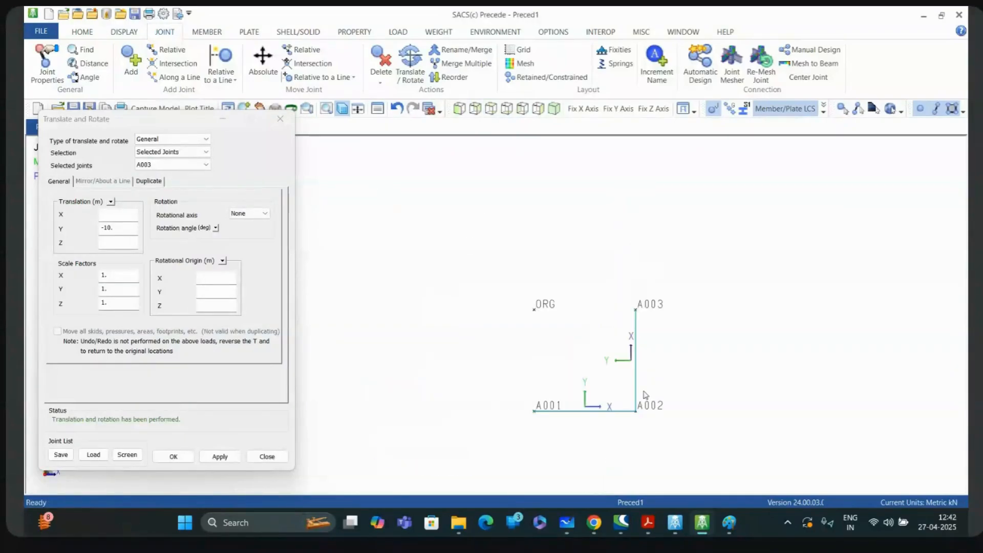
{"action": "scroll", "coordinate": [647, 395], "scroll_direction": "up", "scroll_amount": 1}
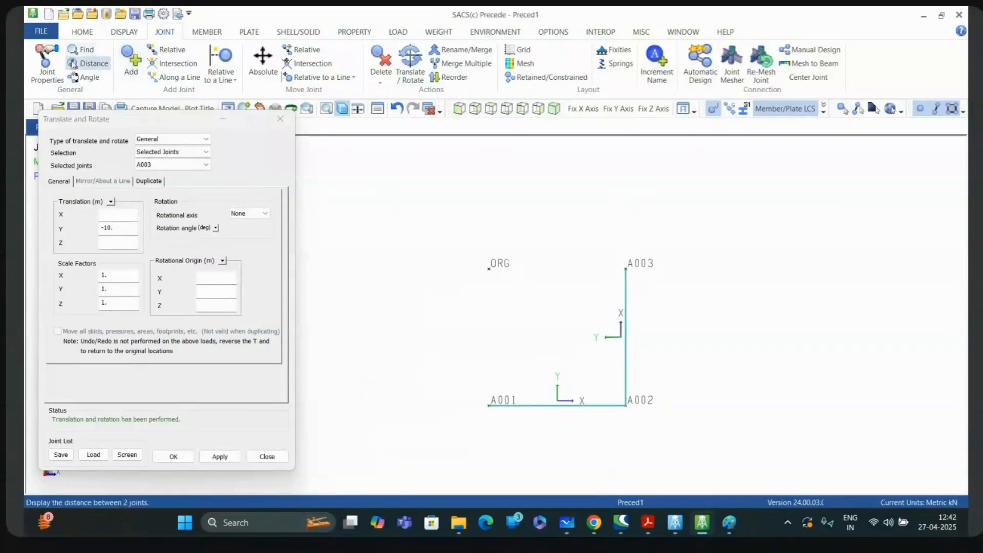
{"action": "left_click", "coordinate": [46, 66]}
{"action": "left_click", "coordinate": [632, 436]}
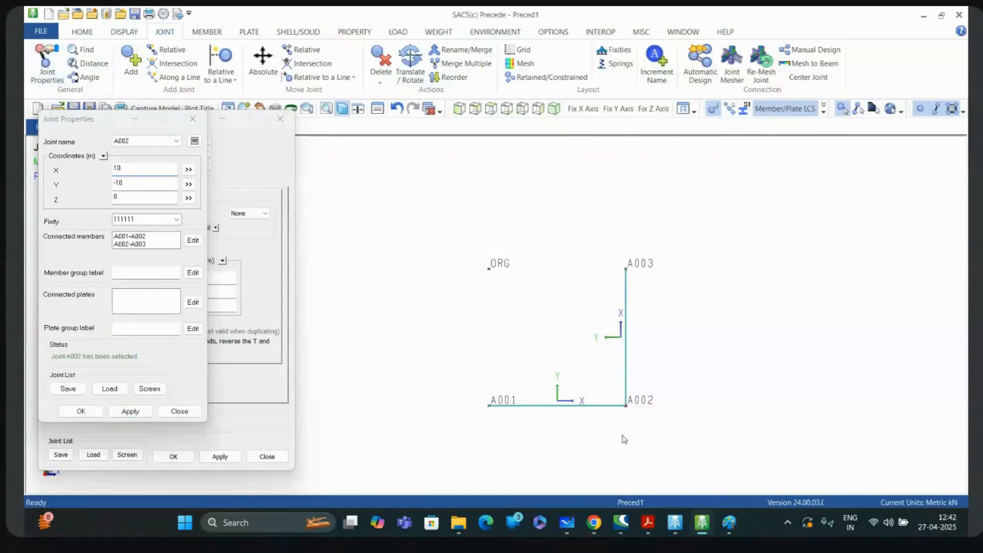
{"action": "left_click", "coordinate": [176, 220]}
{"action": "left_click", "coordinate": [145, 230]}
{"action": "left_click", "coordinate": [130, 412]}
{"action": "left_click", "coordinate": [179, 411]}
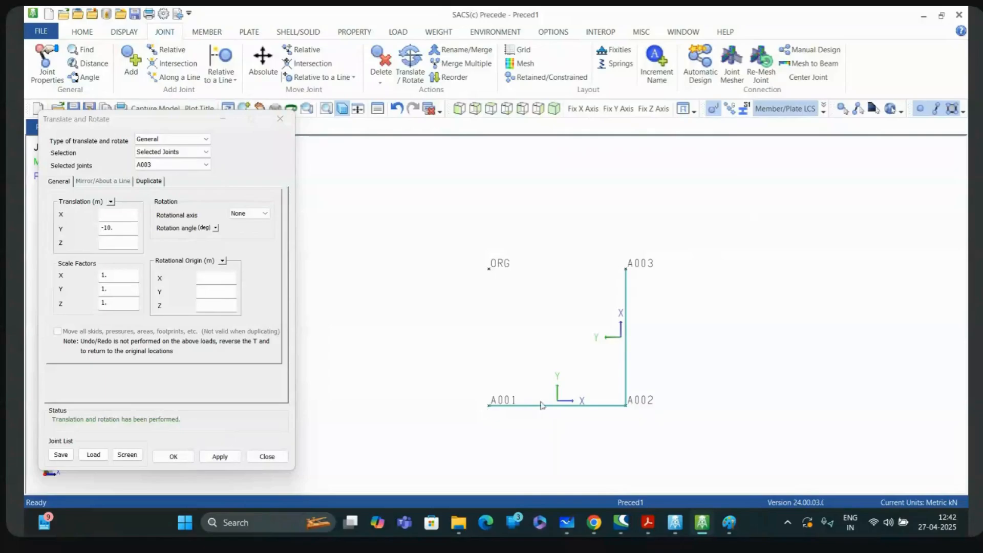
Step: Select joints A001, A002 and A003, reset the Y translation to 0 and rotate them 90 degrees about the Z axis
{"action": "left_click", "coordinate": [206, 278]}
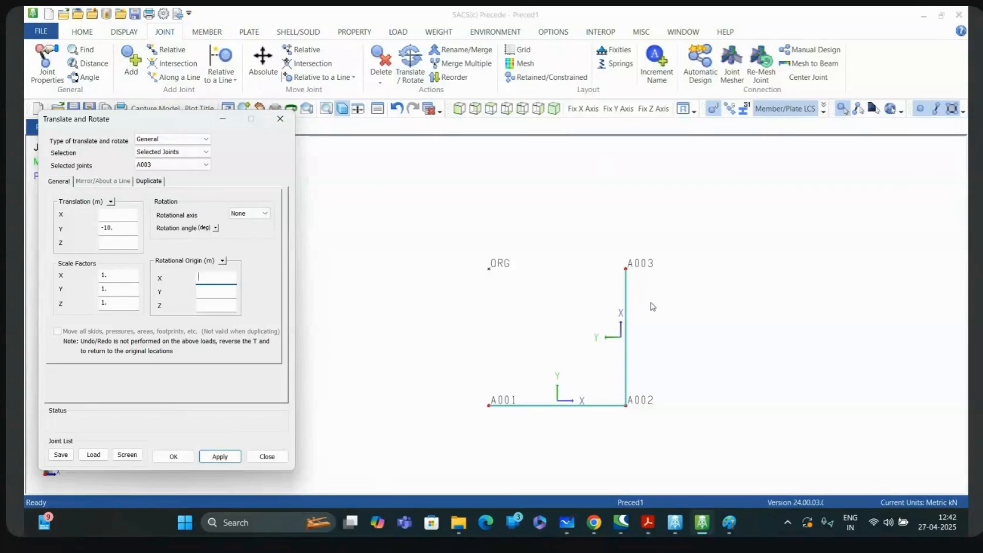
{"action": "double_click", "coordinate": [130, 231]}
{"action": "type", "text": "0"}
{"action": "left_click", "coordinate": [264, 213]}
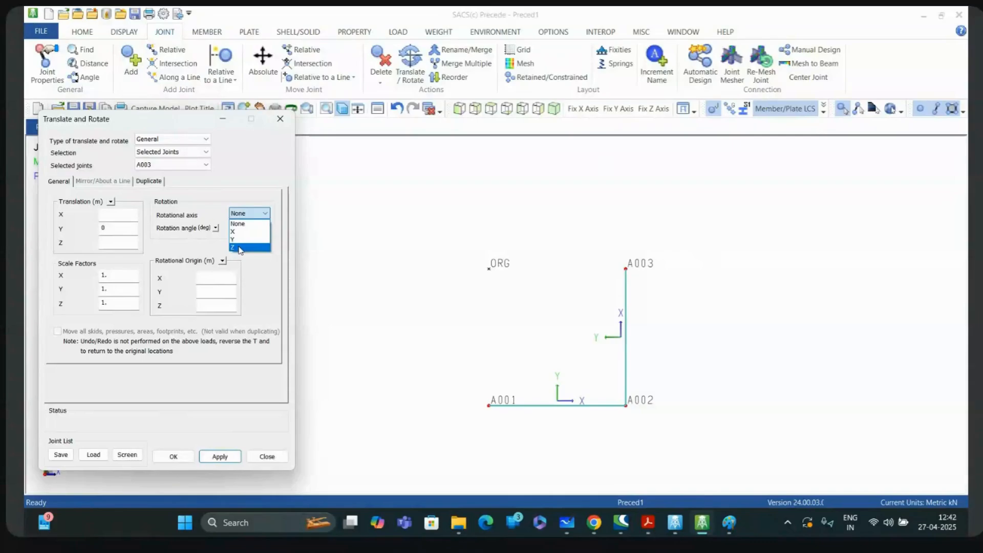
{"action": "left_click", "coordinate": [240, 249]}
{"action": "left_click", "coordinate": [244, 229]}
{"action": "type", "text": "90"}
{"action": "key", "text": "Return"}
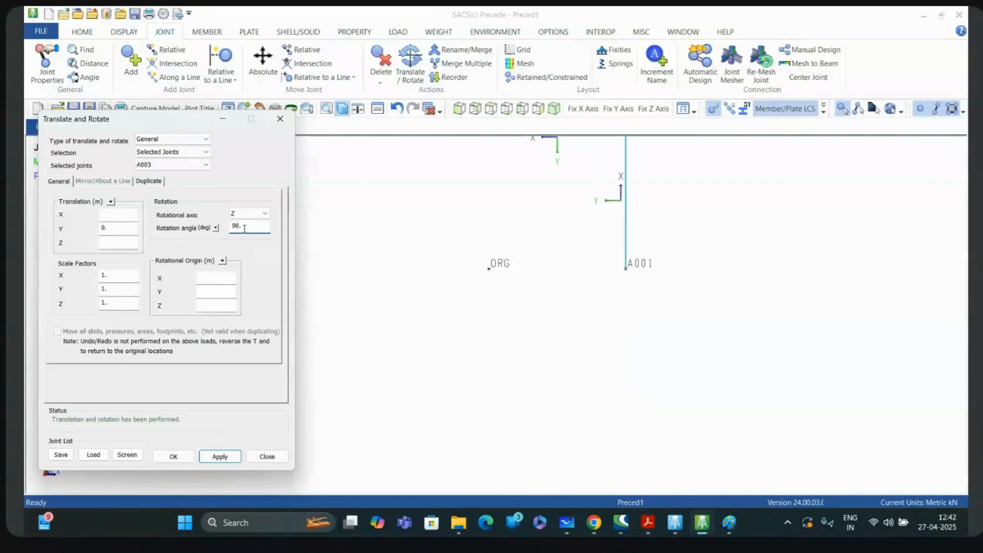
{"action": "scroll", "coordinate": [551, 377], "scroll_direction": "down", "scroll_amount": 3}
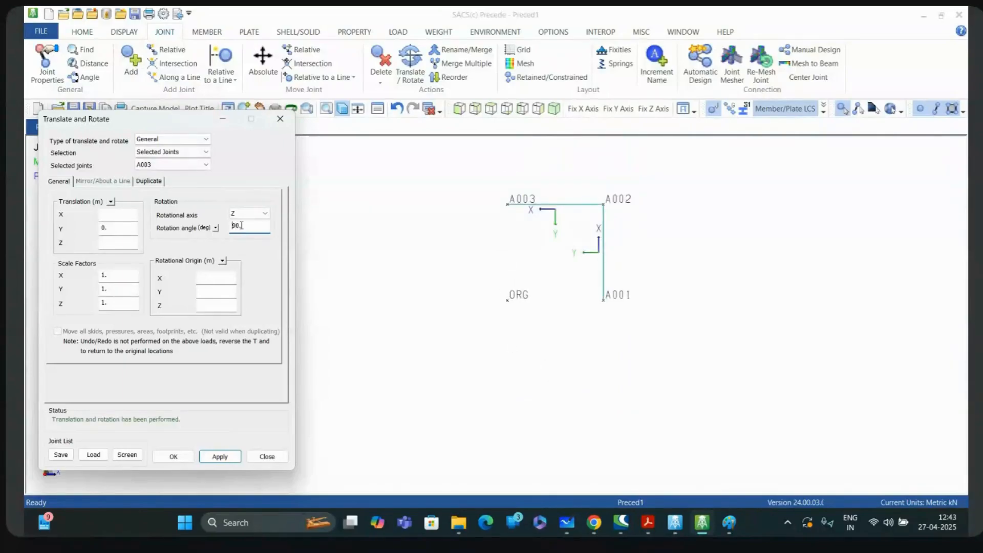
Step: Rotate joints A001, A002 and A003 by 270 degrees about the Z axis
{"action": "left_click_drag", "start_coordinate": [250, 228], "coordinate": [225, 228]}
{"action": "type", "text": "270"}
{"action": "key", "text": "Return"}
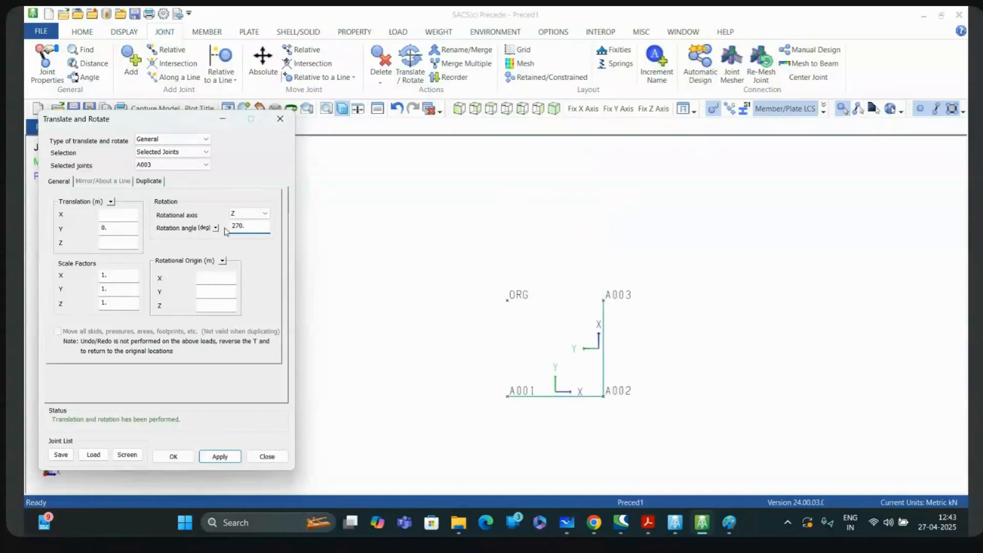
Step: Try rotating joints A001, A002 and A003 by 180 and a further 270 degrees about the Z axis, and undo these rotations
{"action": "left_click_drag", "start_coordinate": [250, 225], "coordinate": [212, 224]}
{"action": "type", "text": "180"}
{"action": "key", "text": "Return"}
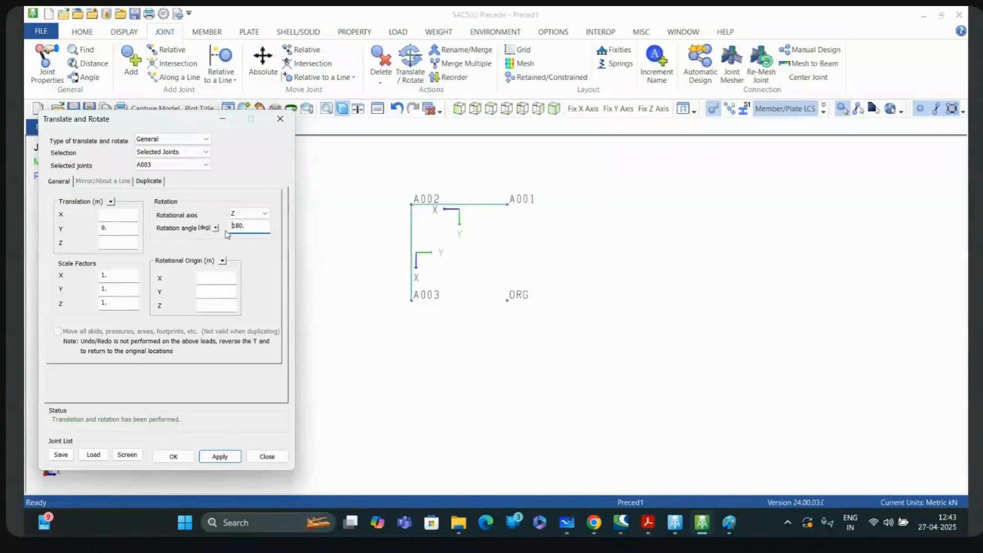
{"action": "left_click_drag", "start_coordinate": [250, 231], "coordinate": [229, 231]}
{"action": "type", "text": "270"}
{"action": "left_click", "coordinate": [219, 456]}
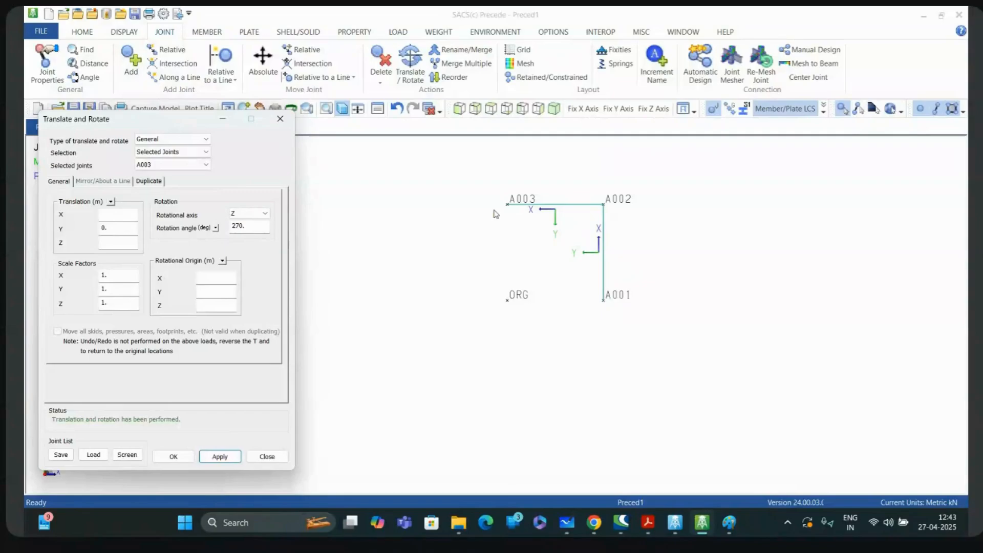
{"action": "left_click", "coordinate": [382, 289]}
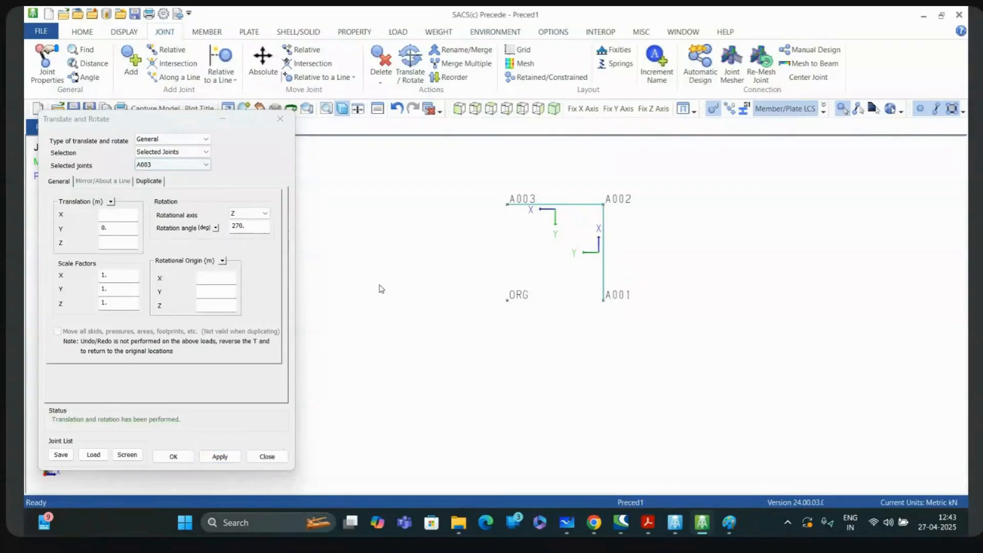
{"action": "key", "text": "ctrl+z"}
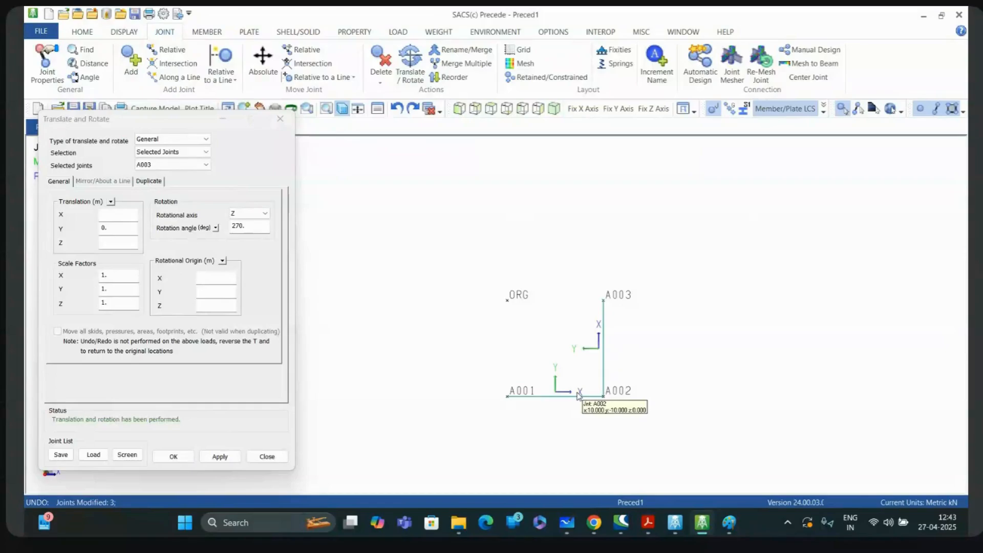
Step: Set the translate and rotate operation to duplicate existing joints once, including their attached structural elements
{"action": "left_click", "coordinate": [57, 184]}
{"action": "left_click", "coordinate": [161, 182]}
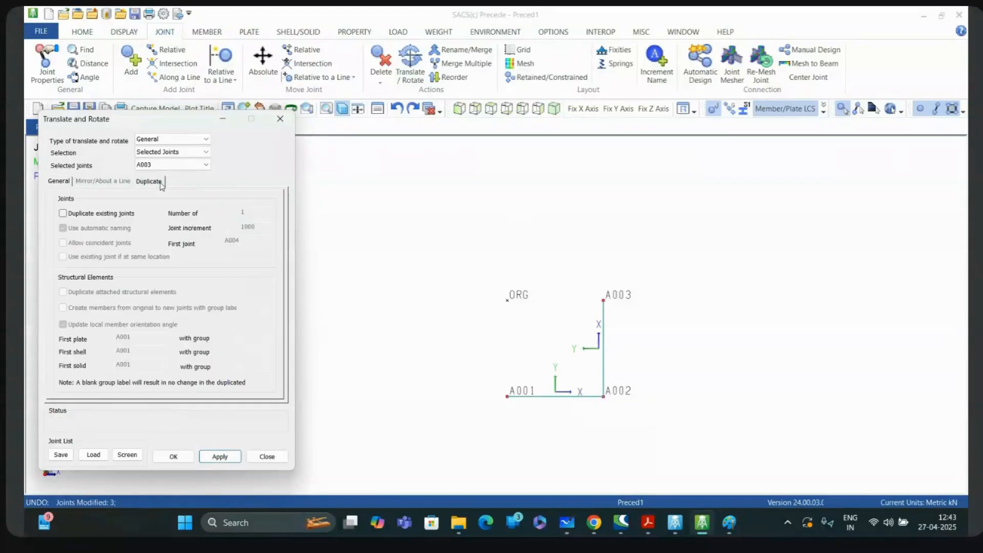
{"action": "left_click", "coordinate": [63, 214]}
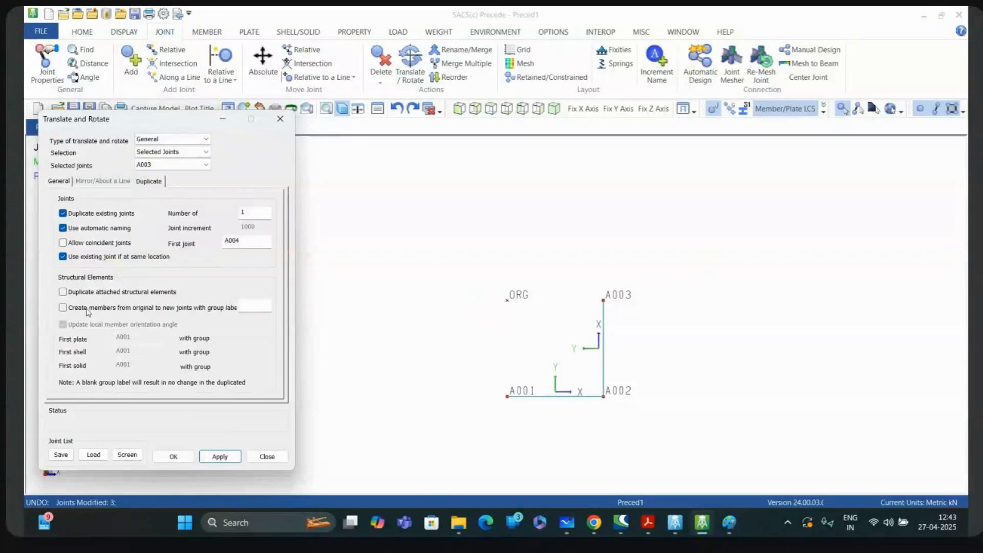
{"action": "left_click", "coordinate": [63, 292]}
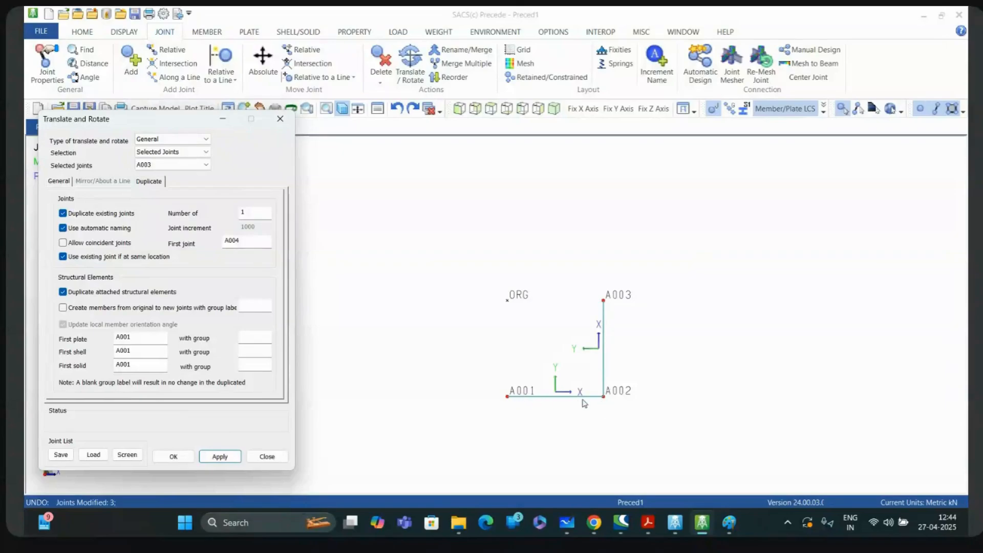
Step: Duplicate joints A001, A002 and A003 with their members by rotating them 90 degrees about the Z axis
{"action": "left_click", "coordinate": [58, 183]}
{"action": "left_click_drag", "start_coordinate": [256, 229], "coordinate": [221, 233]}
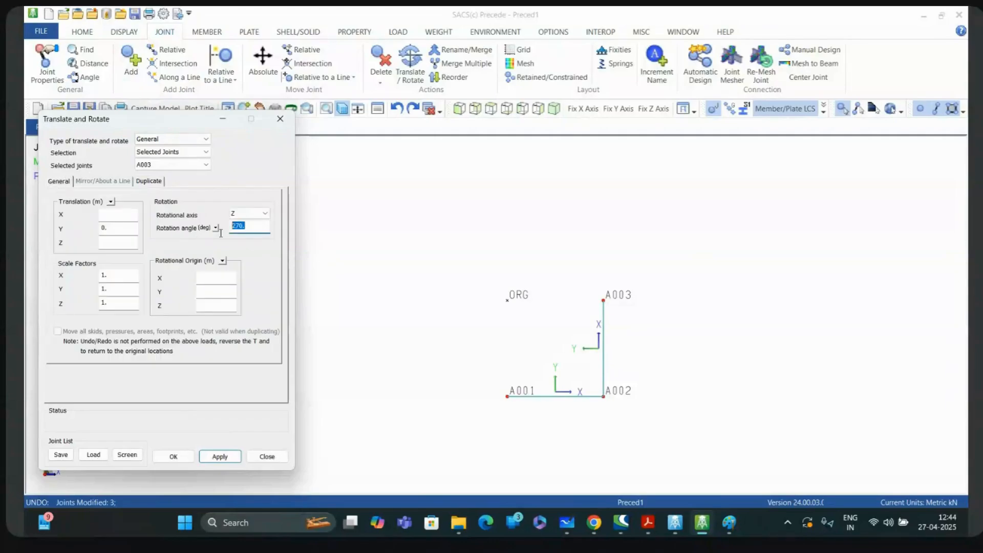
{"action": "type", "text": "90"}
{"action": "left_click", "coordinate": [220, 457]}
{"action": "mouse_move", "coordinate": [493, 217]}
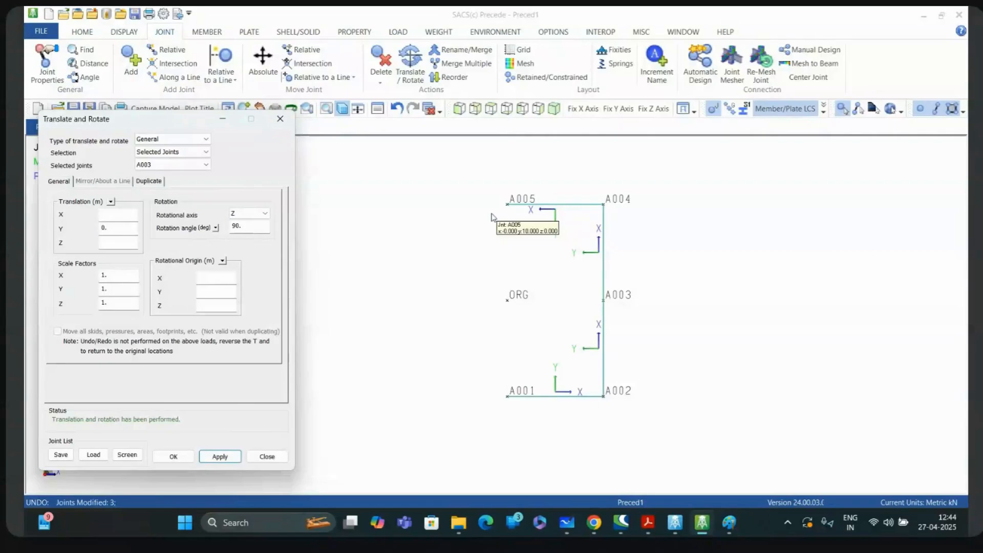
Step: Create two more rotated copies of the joints and members, at 180 and 270 degrees about the Z axis
{"action": "double_click", "coordinate": [254, 226]}
{"action": "type", "text": "180"}
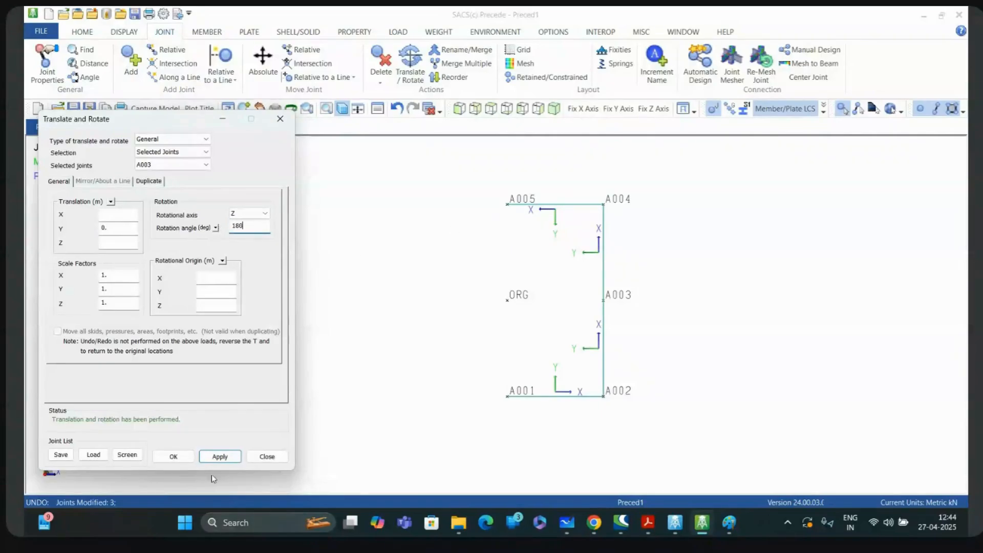
{"action": "left_click", "coordinate": [220, 456]}
{"action": "left_click_drag", "start_coordinate": [246, 231], "coordinate": [217, 230]}
{"action": "type", "text": "270"}
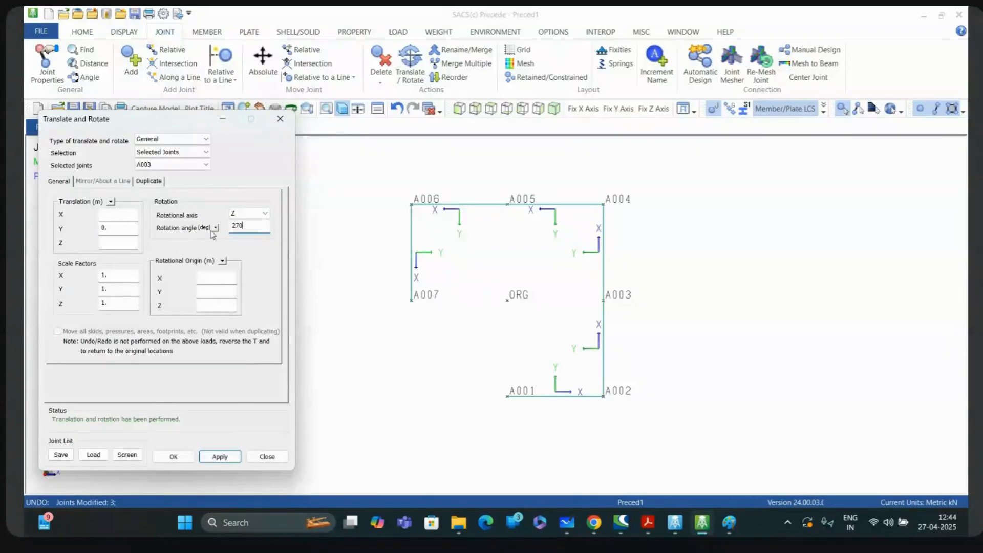
{"action": "left_click", "coordinate": [221, 456]}
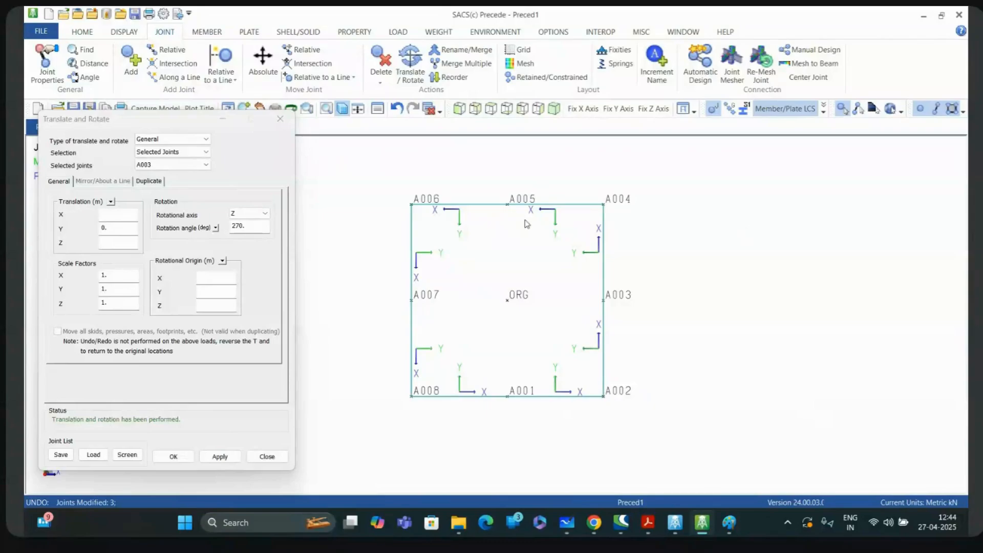
Step: Select joint A006 for the next operation and set the rotational axis to None with a zero angle
{"action": "mouse_move", "coordinate": [514, 210]}
{"action": "left_click", "coordinate": [373, 212]}
{"action": "left_click", "coordinate": [247, 168]}
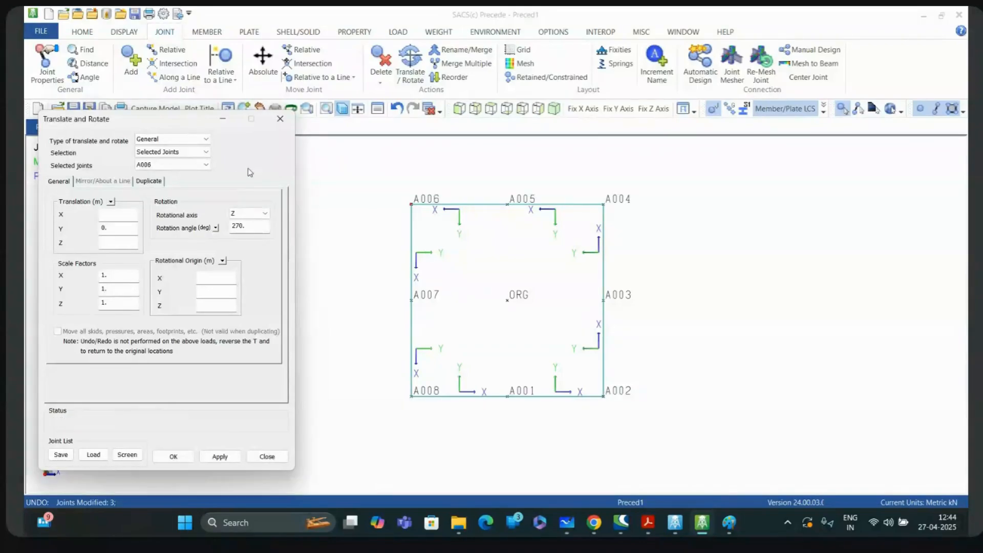
{"action": "left_click", "coordinate": [263, 215]}
{"action": "left_click", "coordinate": [253, 223]}
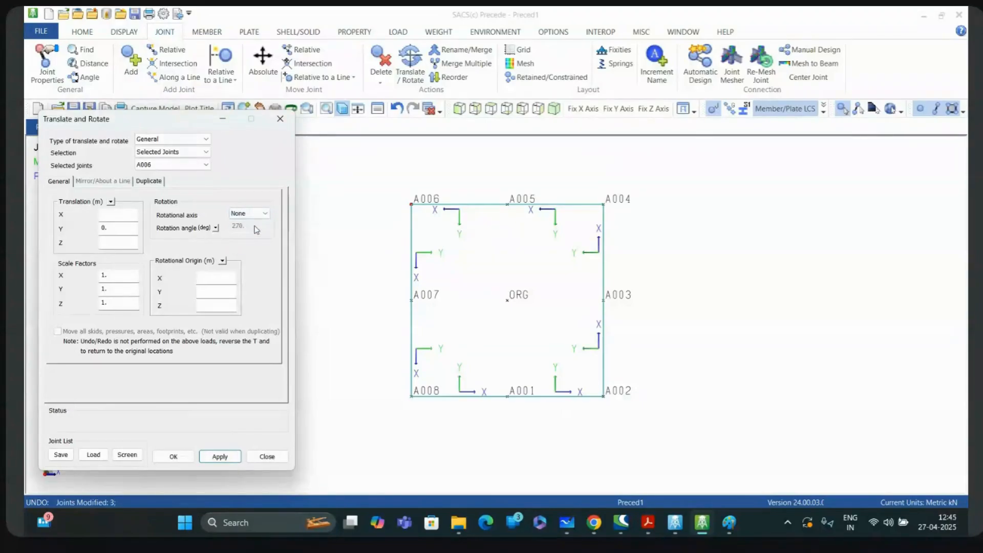
{"action": "left_click", "coordinate": [254, 214]}
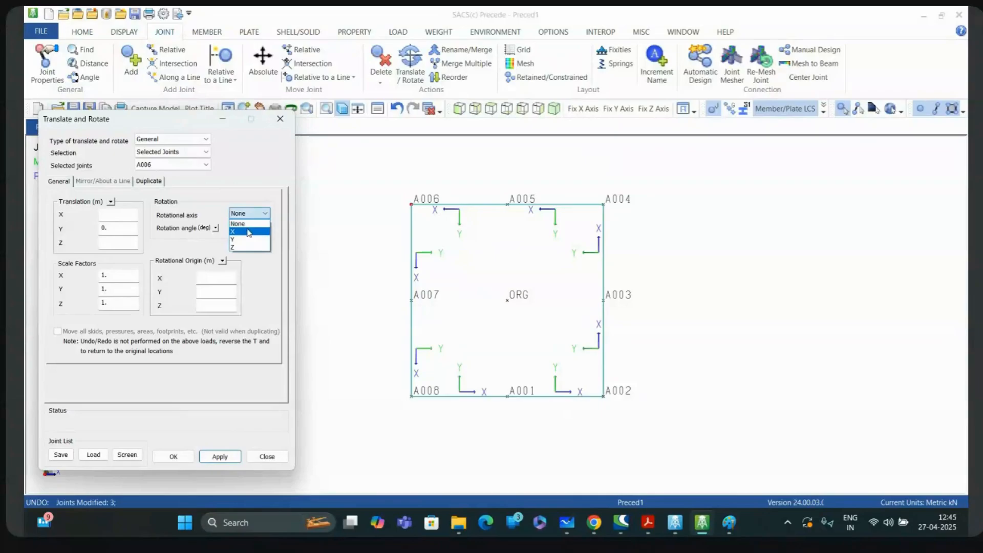
{"action": "left_click", "coordinate": [248, 232]}
{"action": "left_click", "coordinate": [249, 214]}
{"action": "left_click", "coordinate": [249, 223]}
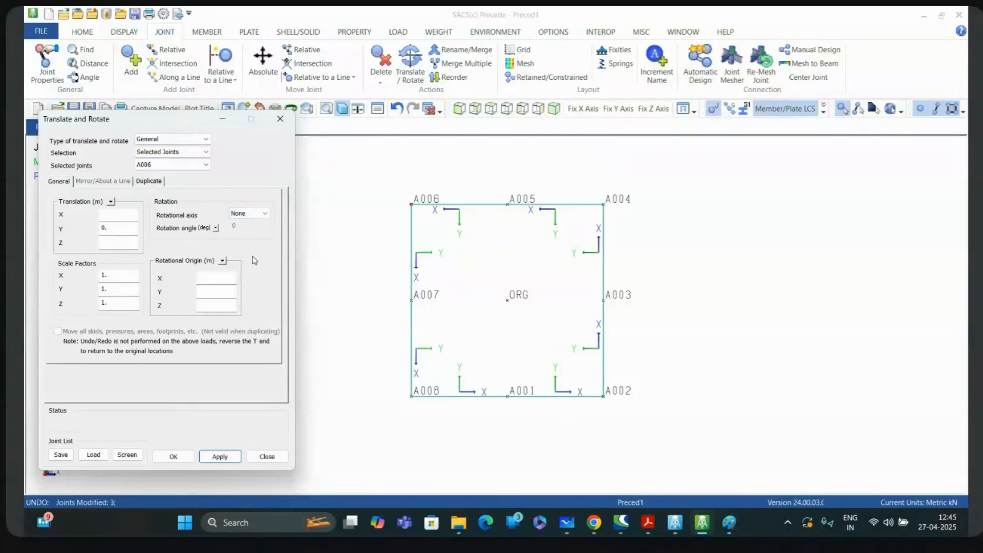
Step: Extend the joint selection to all eight perimeter joints, A001 through A008
{"action": "left_click", "coordinate": [414, 205]}
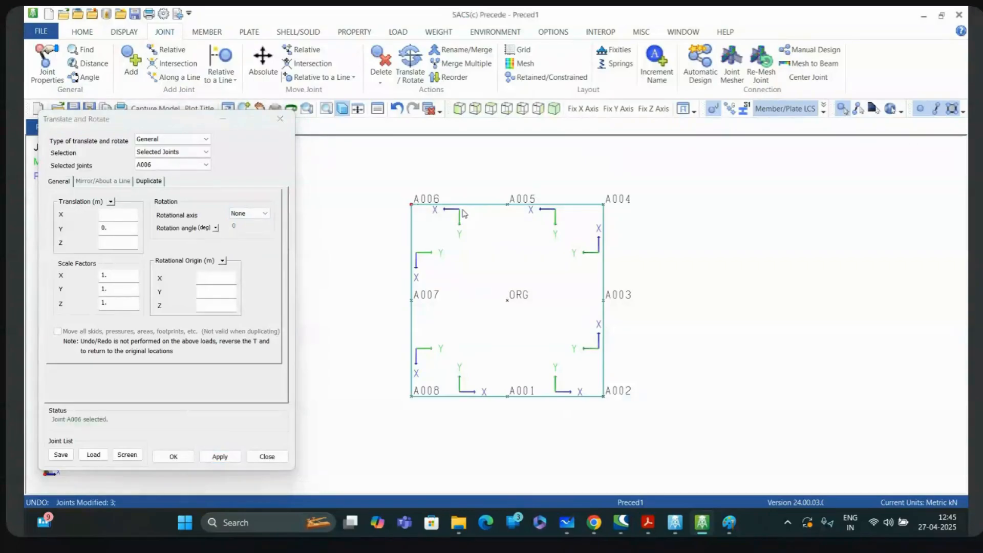
{"action": "left_click", "coordinate": [597, 218]}
{"action": "left_click", "coordinate": [516, 405]}
{"action": "left_click", "coordinate": [416, 302]}
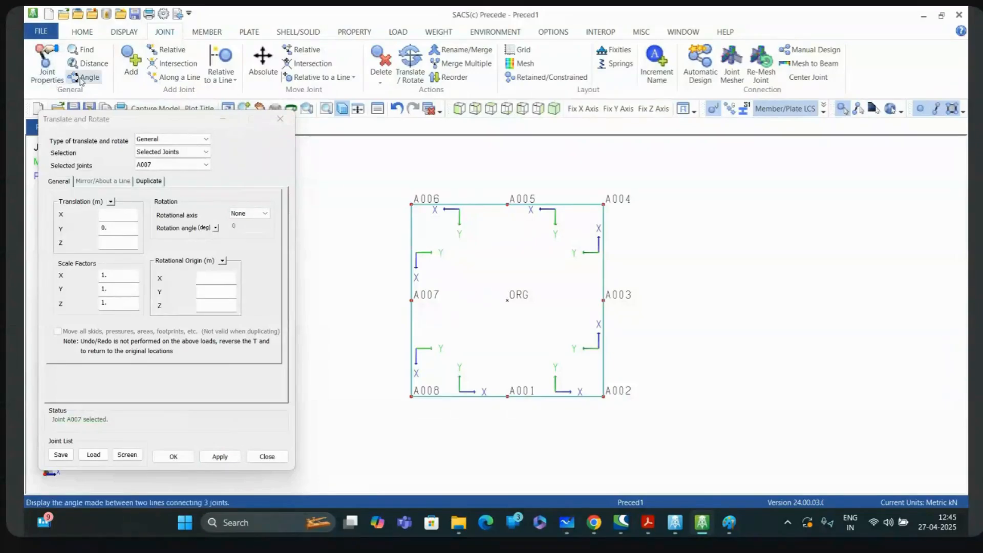
Step: Measure the distance between joints A006 and A008
{"action": "left_click", "coordinate": [87, 63]}
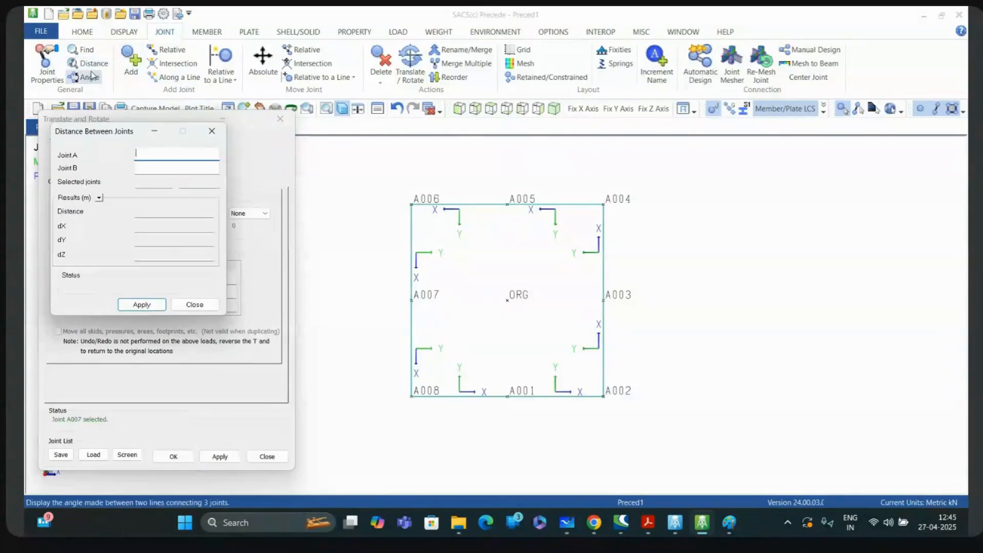
{"action": "left_click", "coordinate": [413, 401]}
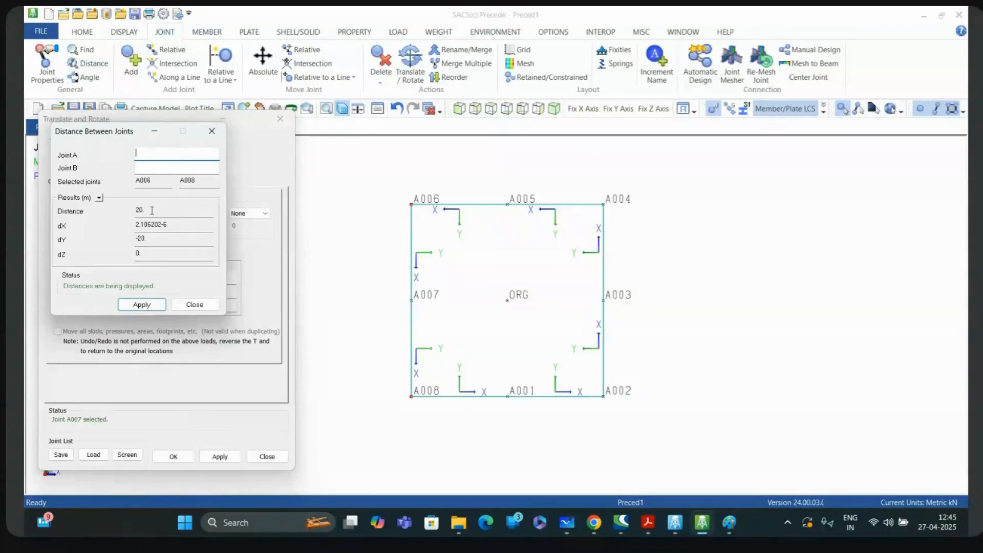
{"action": "left_click", "coordinate": [211, 131]}
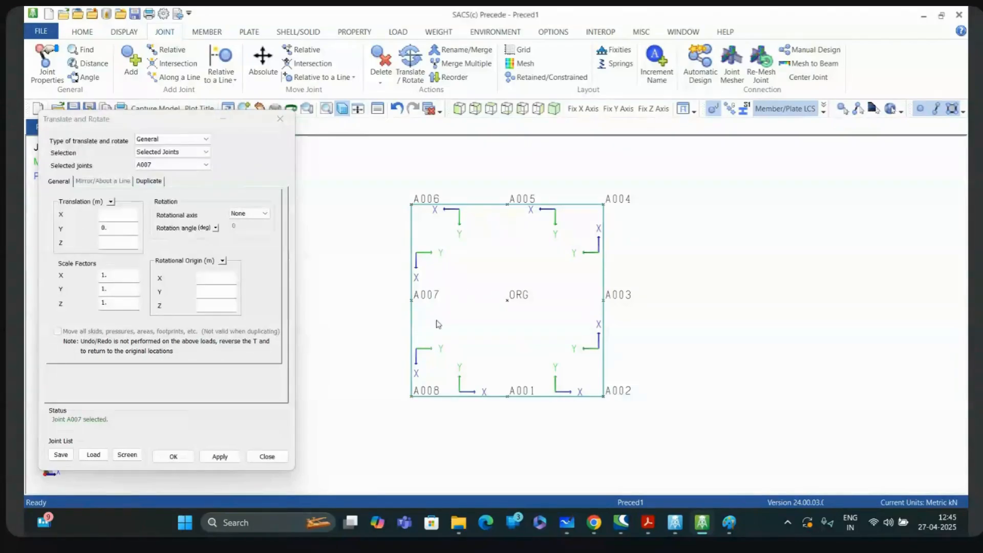
Step: Duplicate the eight perimeter joints and their members with scale factors of 0.5 in X and Y
{"action": "left_click", "coordinate": [271, 180]}
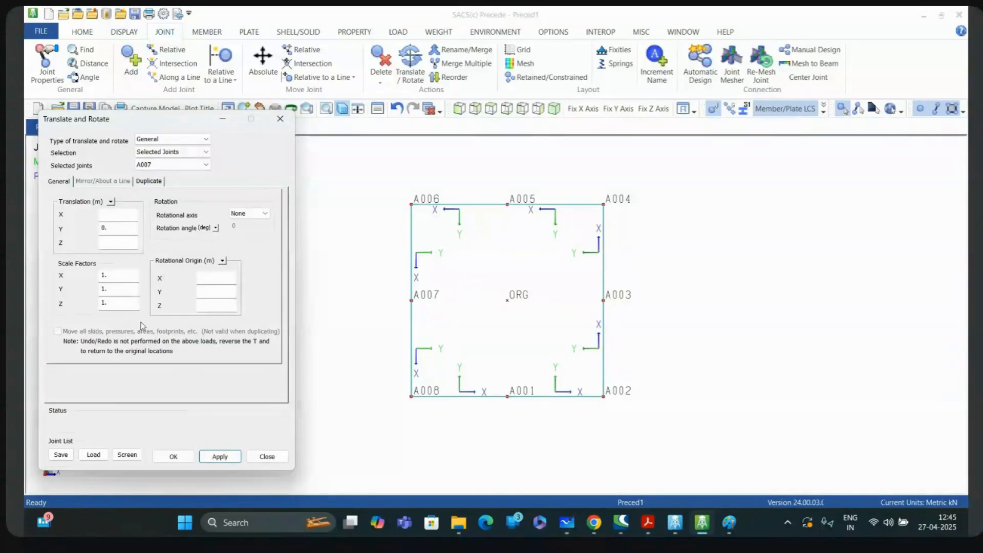
{"action": "double_click", "coordinate": [104, 275]}
{"action": "double_click", "coordinate": [104, 290]}
{"action": "type", "text": "0"}
{"action": "left_click", "coordinate": [217, 459]}
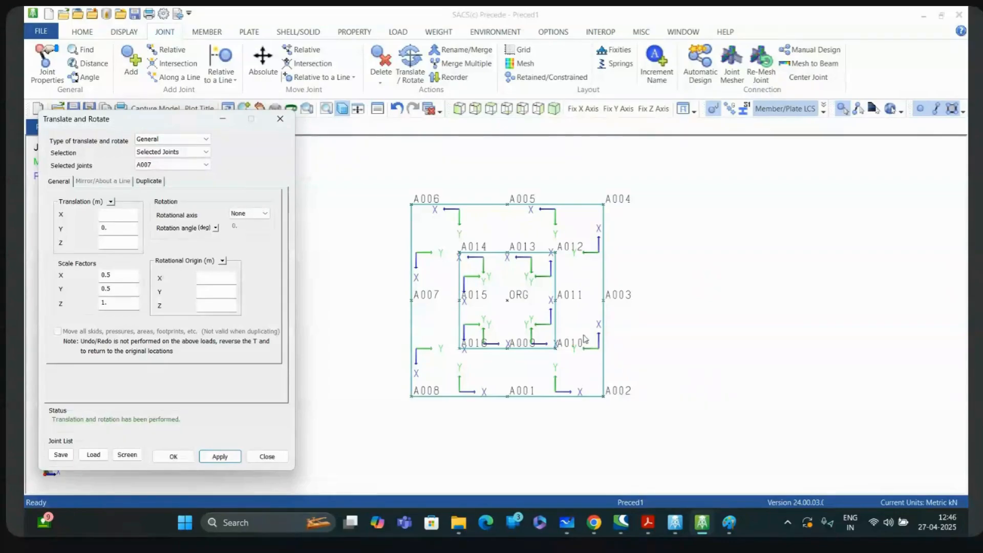
Step: Reverse the end joints of member A001-A002 on the outer square through its member properties
{"action": "scroll", "coordinate": [586, 338], "scroll_direction": "up", "scroll_amount": 2}
{"action": "scroll", "coordinate": [578, 340], "scroll_direction": "down", "scroll_amount": 1}
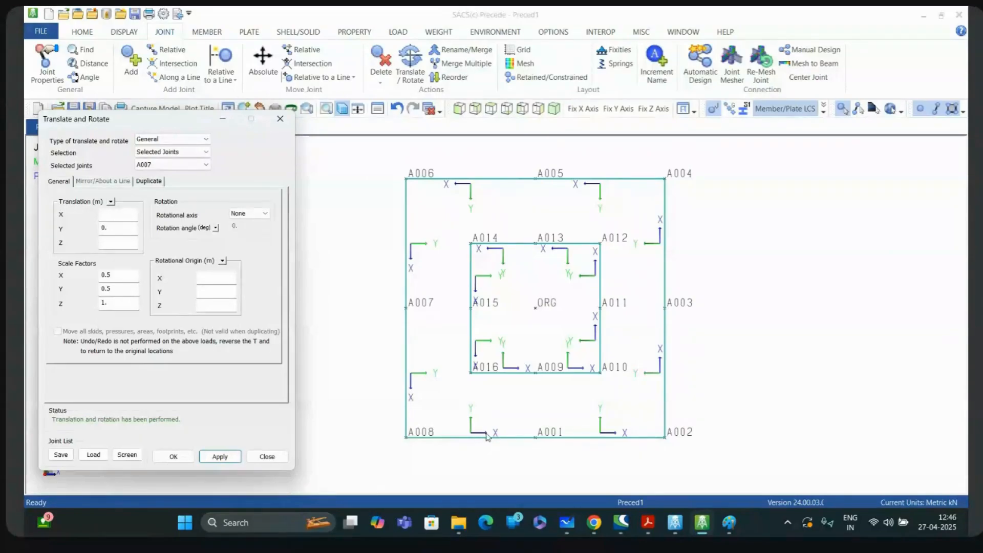
{"action": "mouse_move", "coordinate": [443, 444]}
{"action": "left_click", "coordinate": [613, 442]}
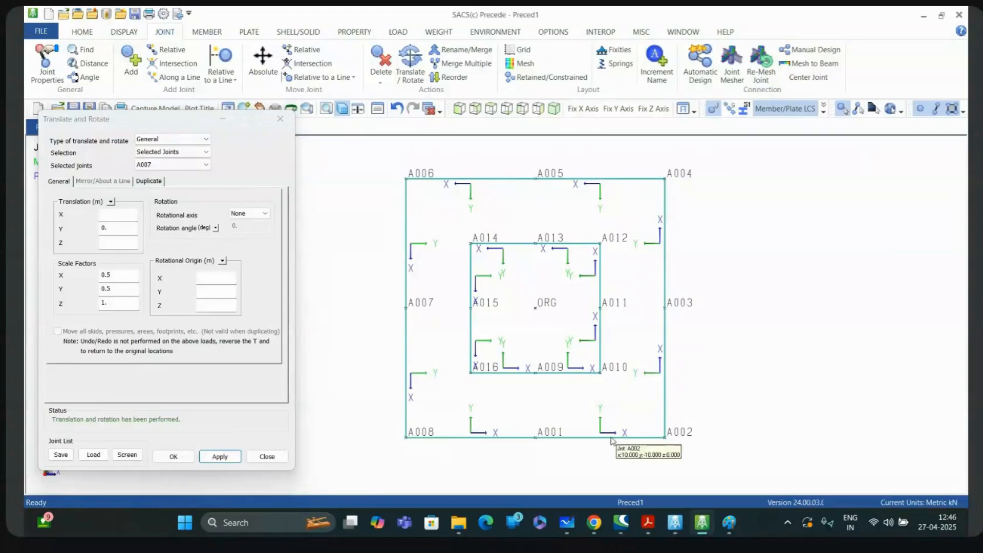
{"action": "left_click", "coordinate": [207, 31]}
{"action": "left_click", "coordinate": [45, 64]}
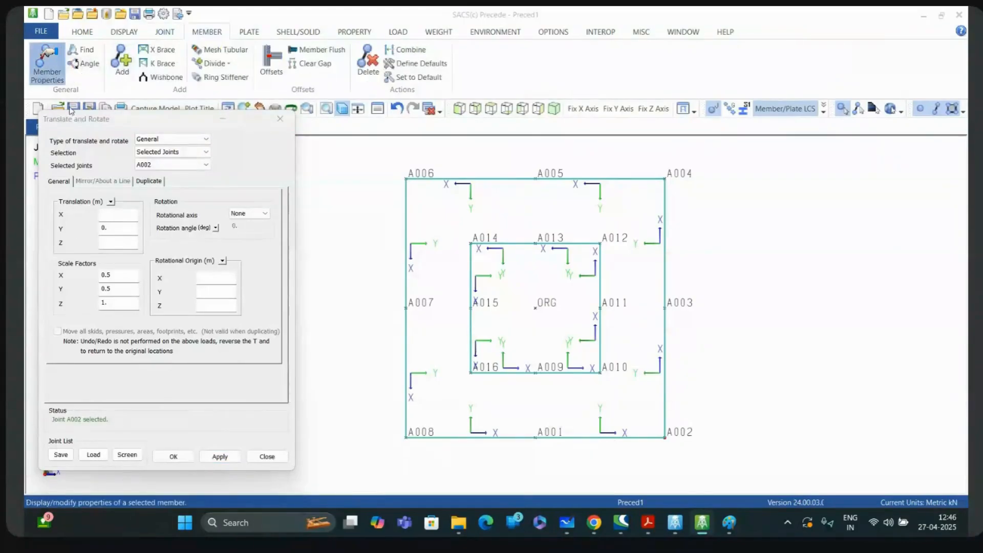
{"action": "left_click", "coordinate": [618, 439]}
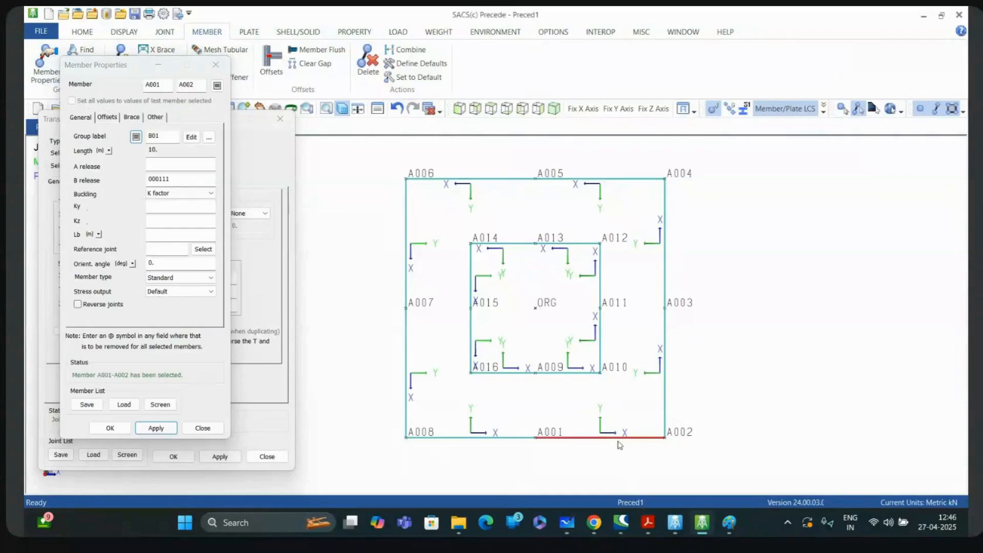
{"action": "left_click", "coordinate": [156, 427]}
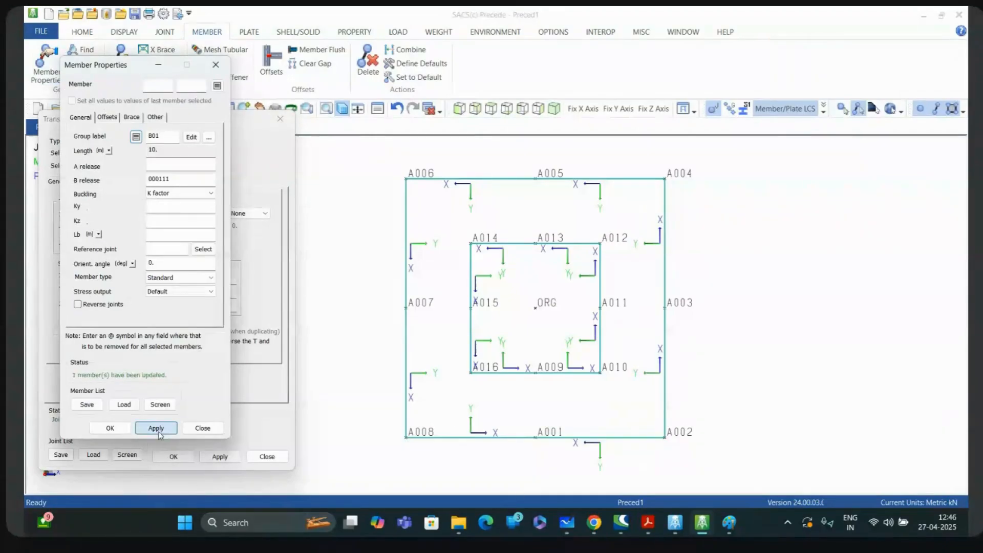
Step: Reverse the joints of member A002-A001 back to its former direction and close the open member and joint dialogs
{"action": "left_click", "coordinate": [585, 448]}
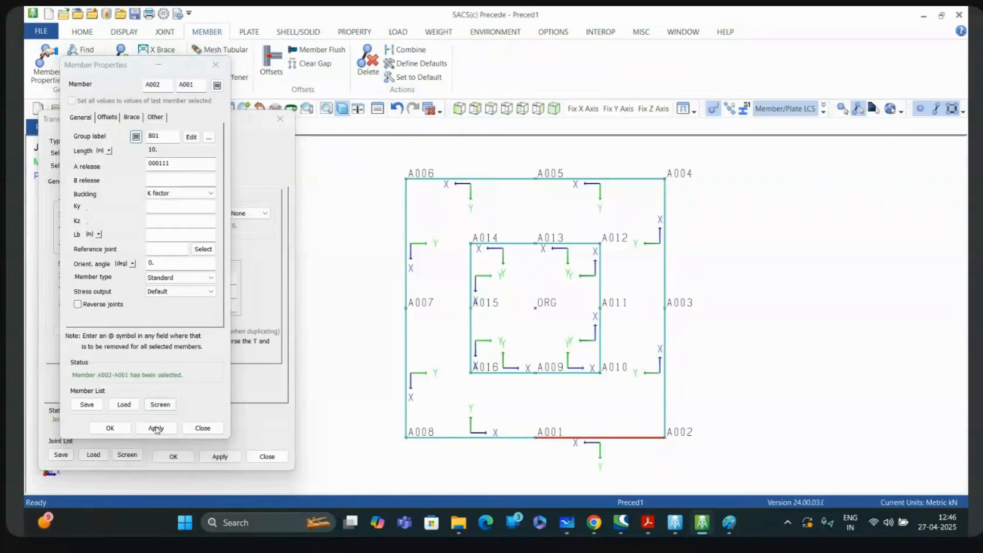
{"action": "left_click", "coordinate": [101, 306]}
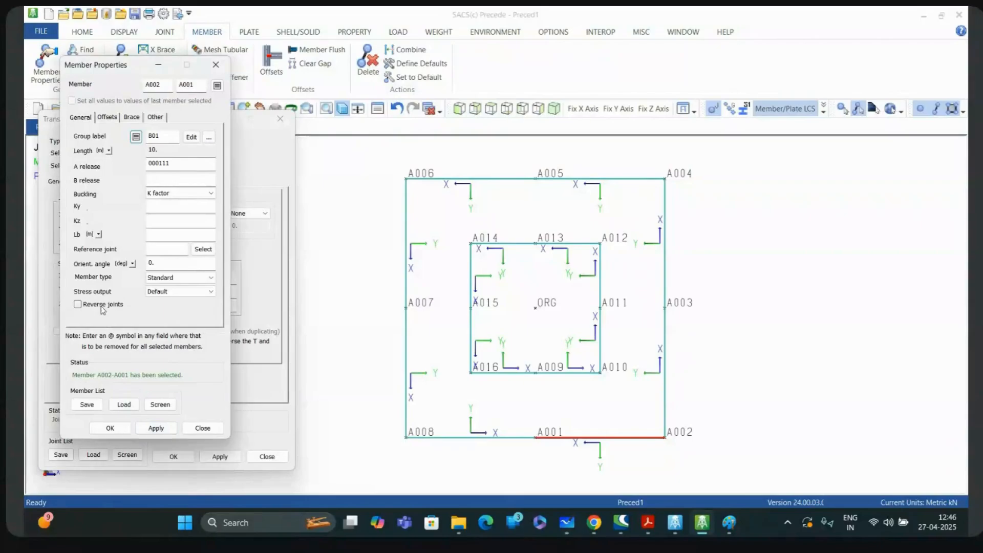
{"action": "left_click", "coordinate": [156, 428]}
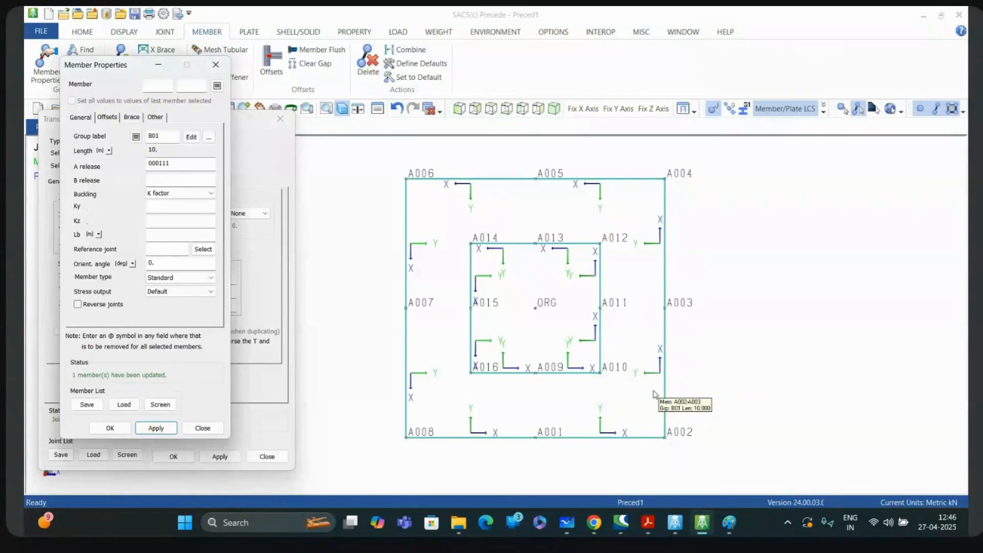
{"action": "left_click", "coordinate": [215, 64]}
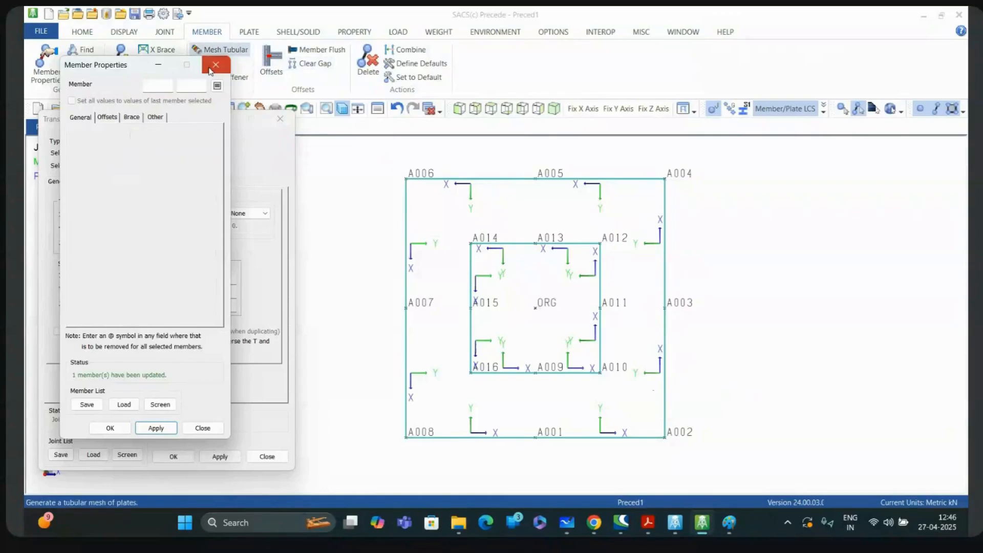
{"action": "left_click", "coordinate": [280, 118]}
Step: Add an individual member of group B01 from joint A001 to joint A009
{"action": "left_click", "coordinate": [165, 31]}
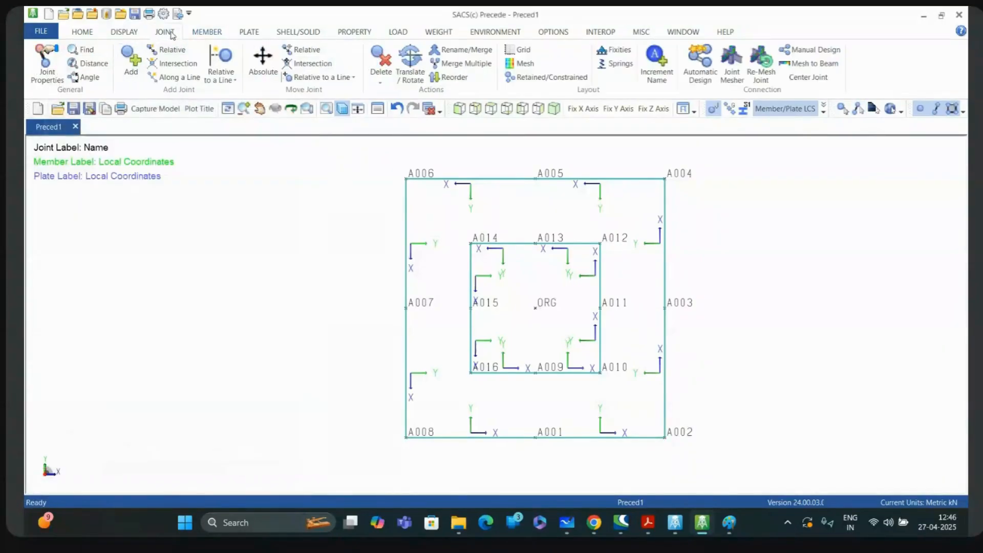
{"action": "left_click", "coordinate": [207, 32]}
{"action": "left_click", "coordinate": [122, 61]}
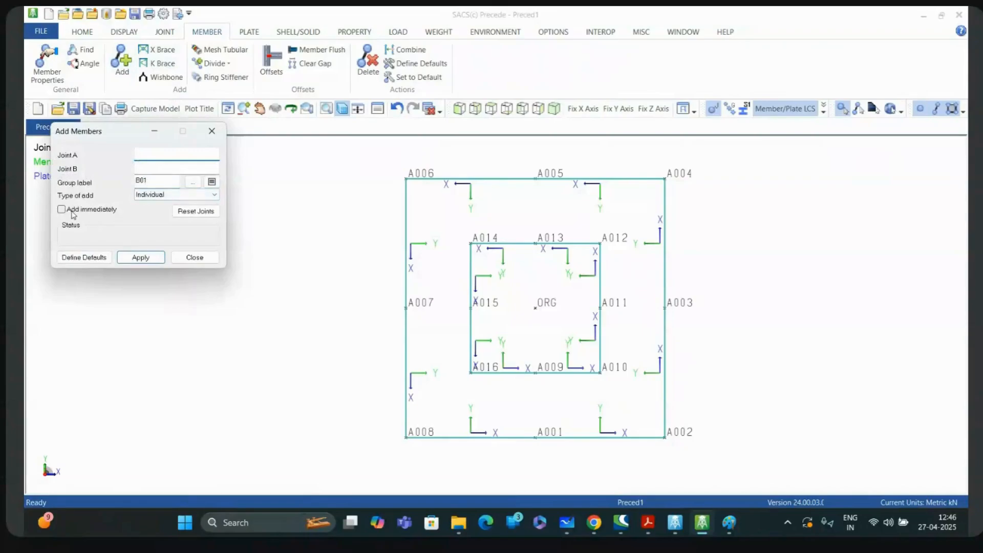
{"action": "left_click", "coordinate": [538, 442]}
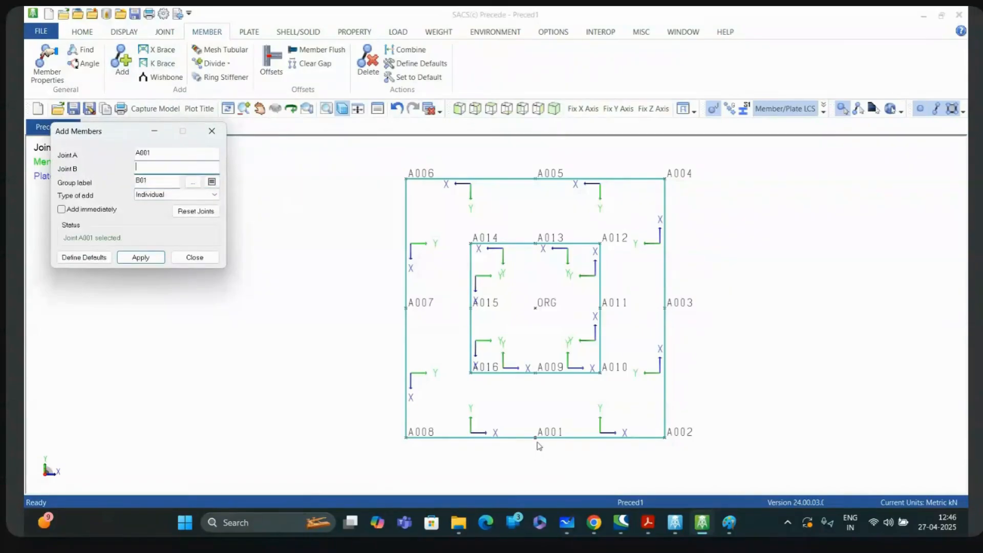
{"action": "left_click", "coordinate": [536, 373]}
{"action": "left_click", "coordinate": [144, 262]}
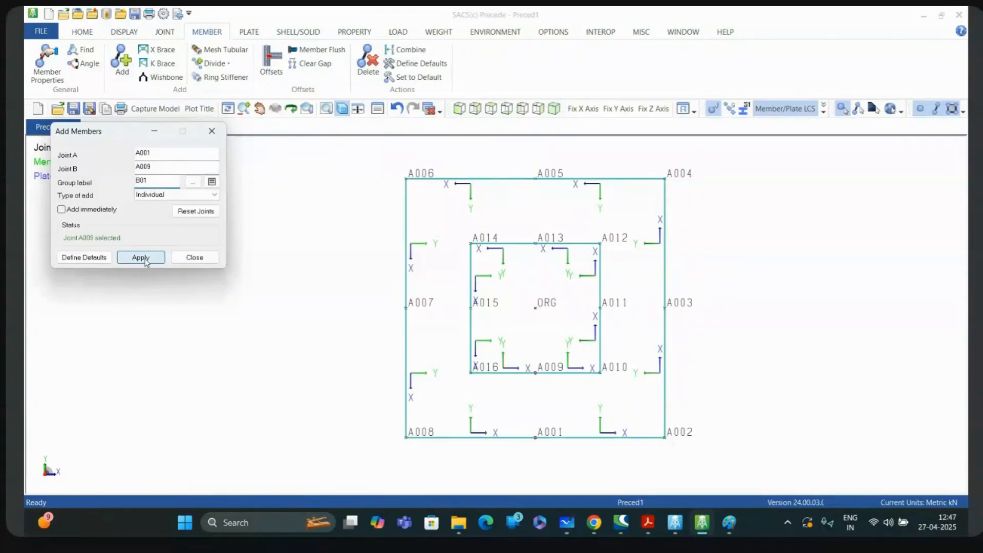
{"action": "left_click", "coordinate": [147, 263]}
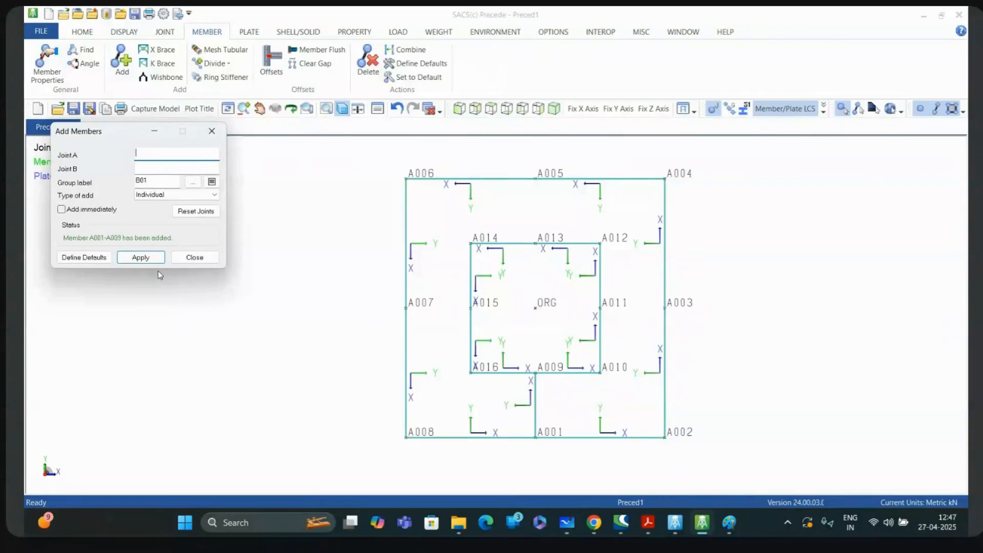
Step: Enable immediate adding and connect A007 to A015, A005 to A013 and A003 to A011 with B01 members
{"action": "left_click", "coordinate": [62, 210]}
{"action": "left_click", "coordinate": [411, 307]}
{"action": "left_click", "coordinate": [470, 308]}
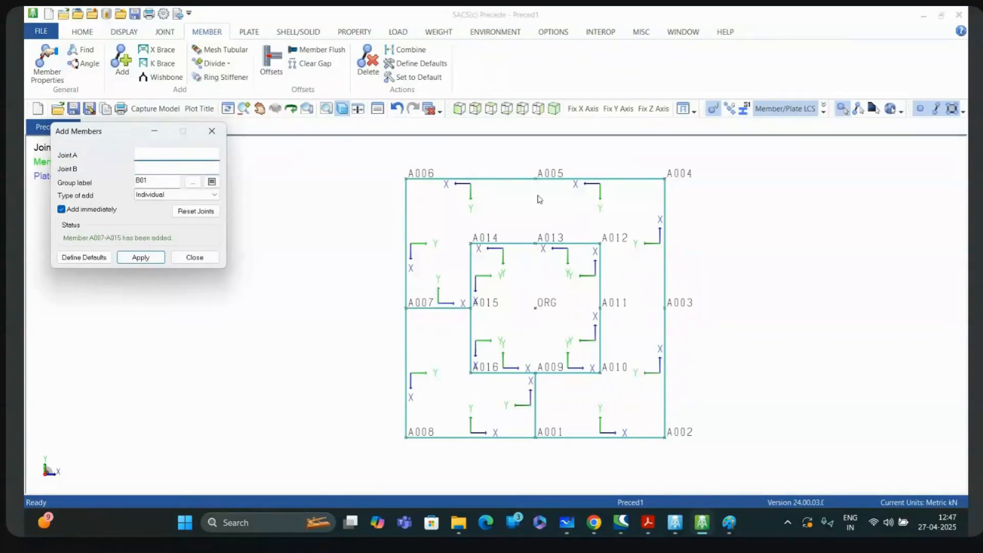
{"action": "left_click", "coordinate": [536, 179]}
{"action": "left_click", "coordinate": [536, 244]}
{"action": "left_click", "coordinate": [665, 308]}
{"action": "left_click", "coordinate": [601, 308]}
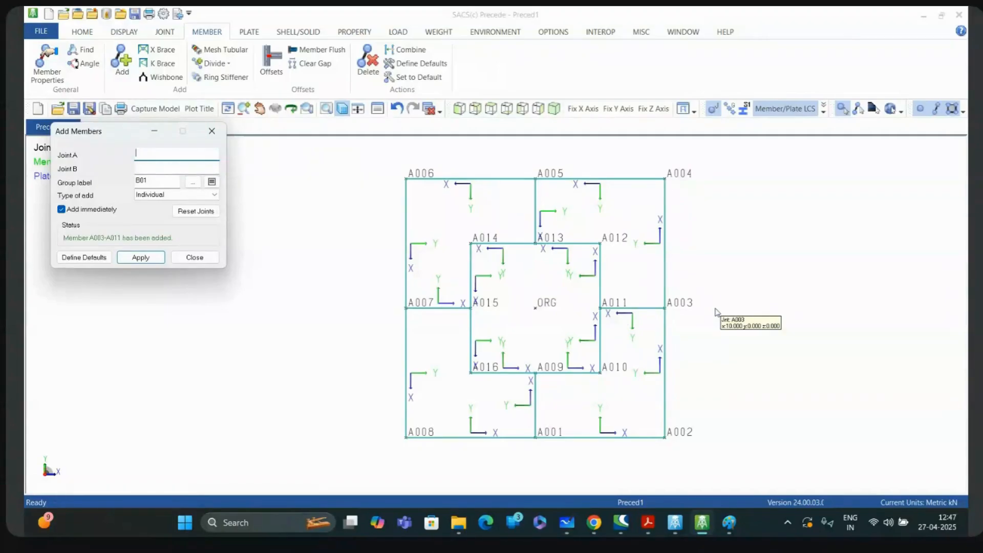
{"action": "left_click", "coordinate": [212, 131]}
Step: Examine the frame in isometric view and inspect how the beams meet at corner joint A002
{"action": "scroll", "coordinate": [604, 364], "scroll_direction": "up", "scroll_amount": 2}
{"action": "scroll", "coordinate": [439, 441], "scroll_direction": "down", "scroll_amount": 2}
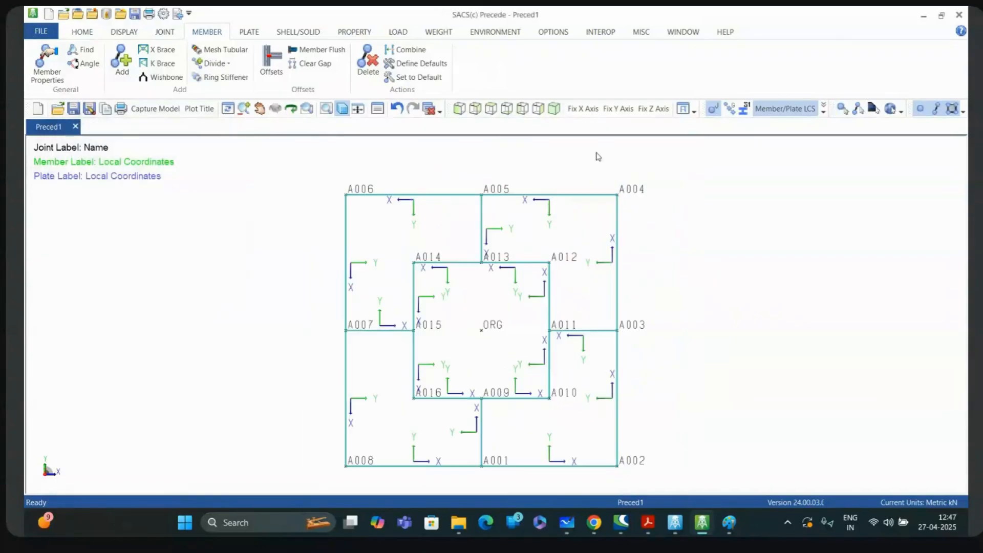
{"action": "left_click", "coordinate": [549, 111]}
{"action": "scroll", "coordinate": [547, 367], "scroll_direction": "up", "scroll_amount": 3}
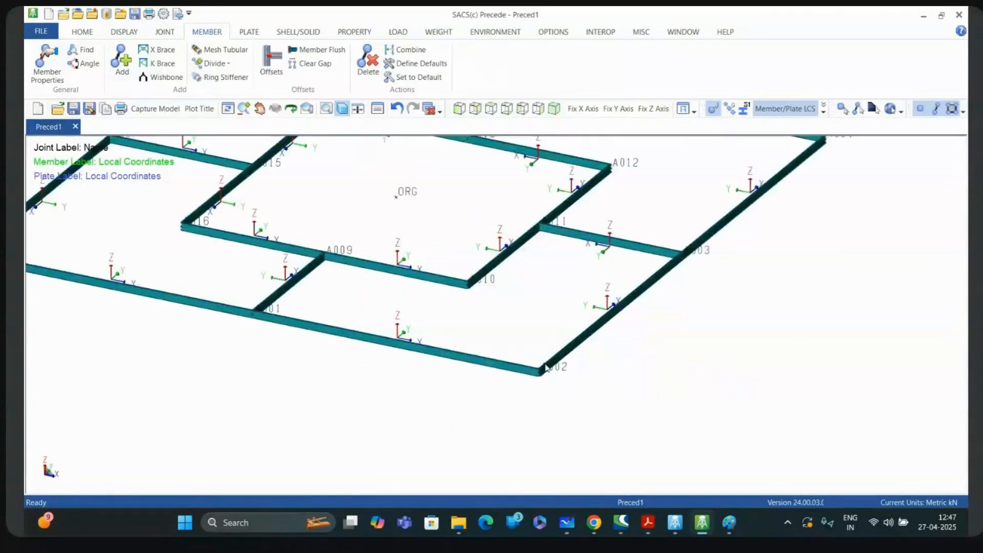
{"action": "scroll", "coordinate": [547, 367], "scroll_direction": "up", "scroll_amount": 2}
{"action": "scroll", "coordinate": [546, 425], "scroll_direction": "down", "scroll_amount": 5}
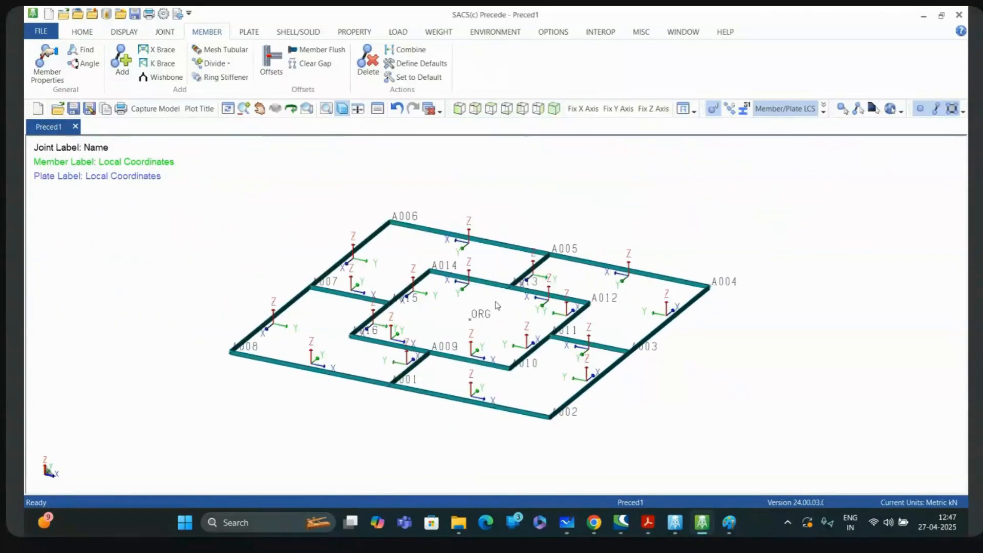
{"action": "scroll", "coordinate": [499, 296], "scroll_direction": "up", "scroll_amount": 3}
{"action": "scroll", "coordinate": [496, 298], "scroll_direction": "down", "scroll_amount": 3}
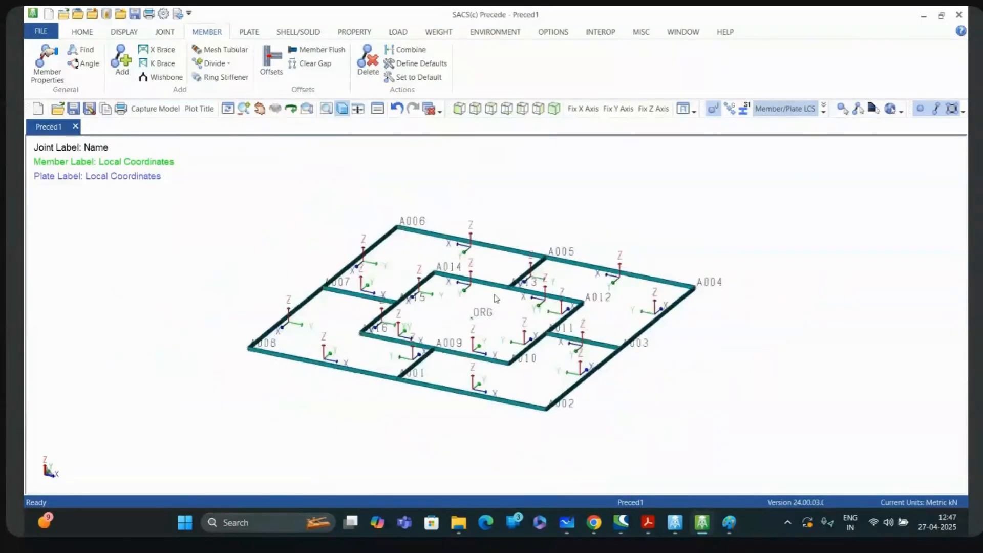
{"action": "scroll", "coordinate": [496, 299], "scroll_direction": "down", "scroll_amount": 1}
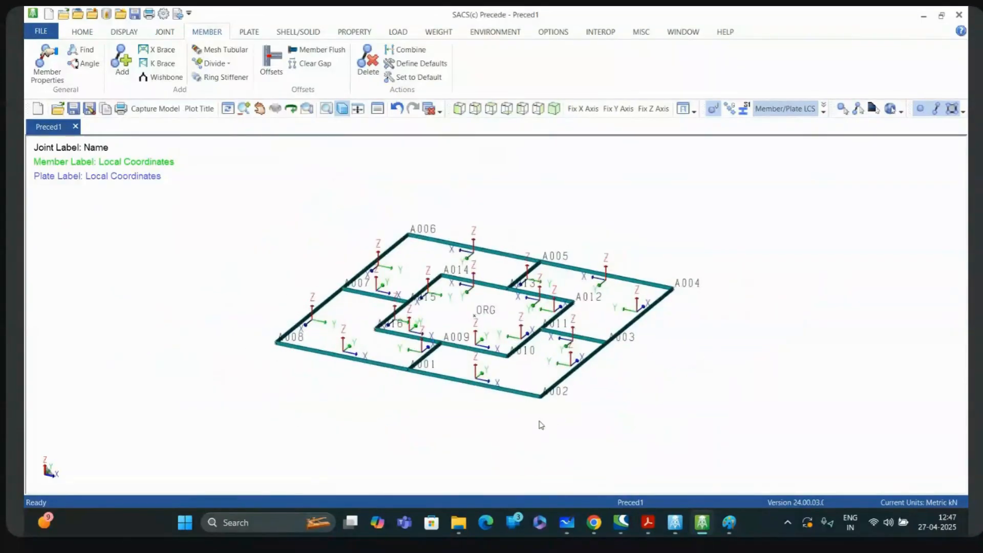
{"action": "scroll", "coordinate": [541, 394], "scroll_direction": "up", "scroll_amount": 5}
{"action": "scroll", "coordinate": [542, 343], "scroll_direction": "up", "scroll_amount": 5}
{"action": "scroll", "coordinate": [483, 318], "scroll_direction": "down", "scroll_amount": 4}
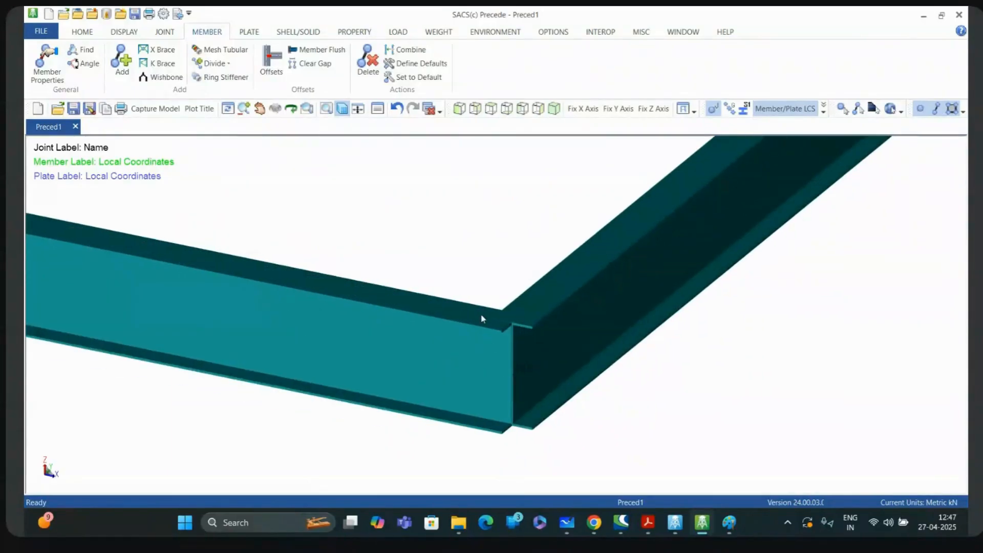
Step: Inspect the overlap of the beam flanges at corner joint A002 in plan view
{"action": "left_click", "coordinate": [491, 109]}
{"action": "scroll", "coordinate": [620, 399], "scroll_direction": "up", "scroll_amount": 8}
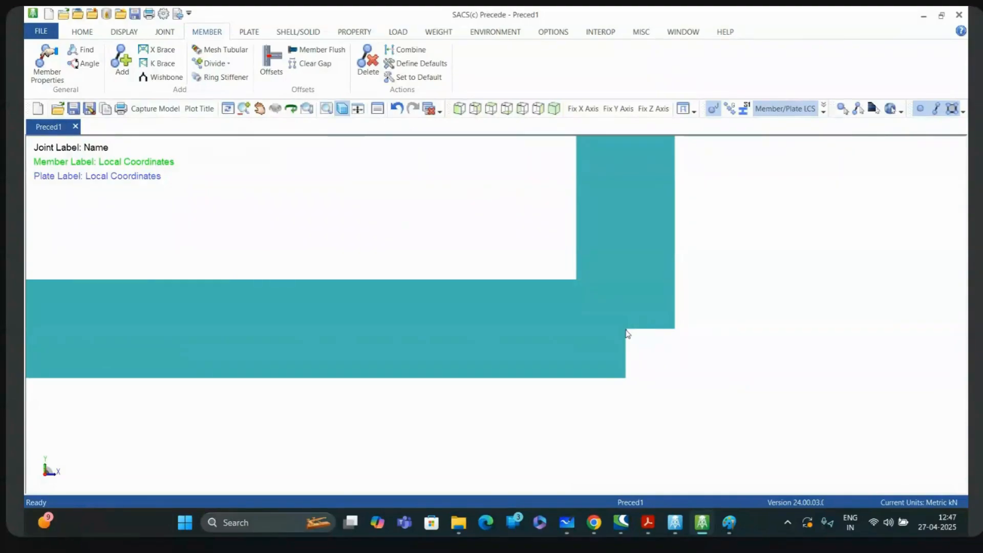
{"action": "scroll", "coordinate": [628, 334], "scroll_direction": "down", "scroll_amount": 5}
{"action": "scroll", "coordinate": [628, 334], "scroll_direction": "up", "scroll_amount": 5}
{"action": "scroll", "coordinate": [628, 334], "scroll_direction": "up", "scroll_amount": 3}
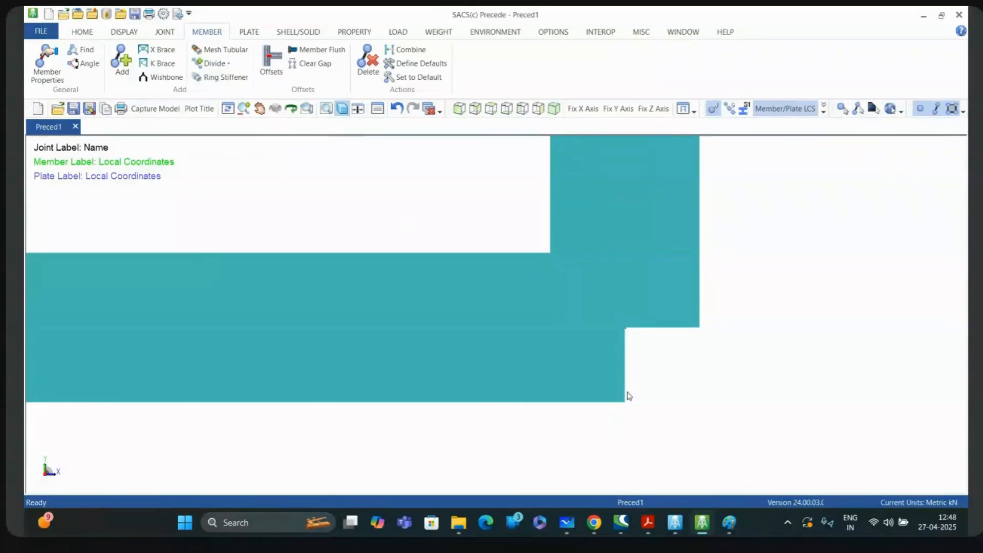
{"action": "scroll", "coordinate": [621, 433], "scroll_direction": "down", "scroll_amount": 2}
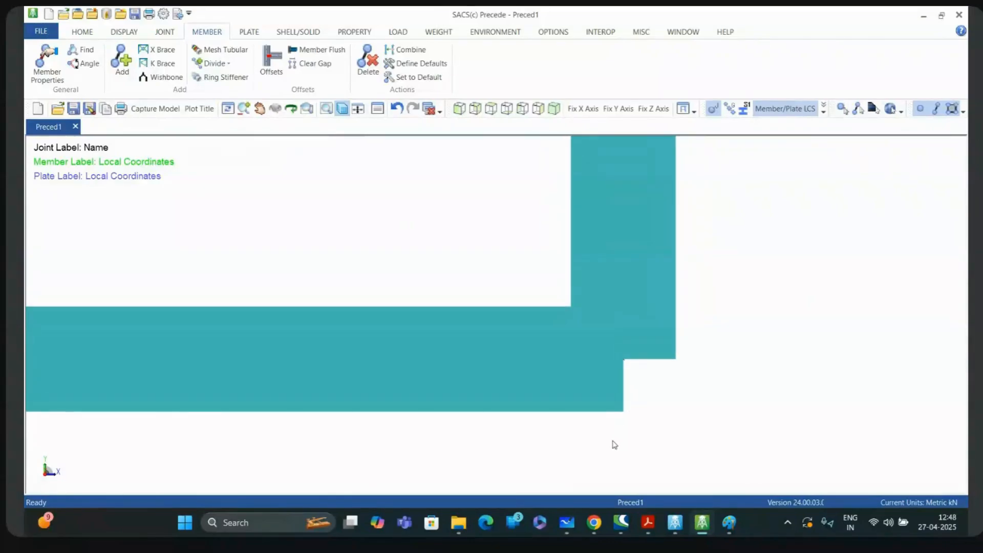
{"action": "left_click", "coordinate": [729, 522]}
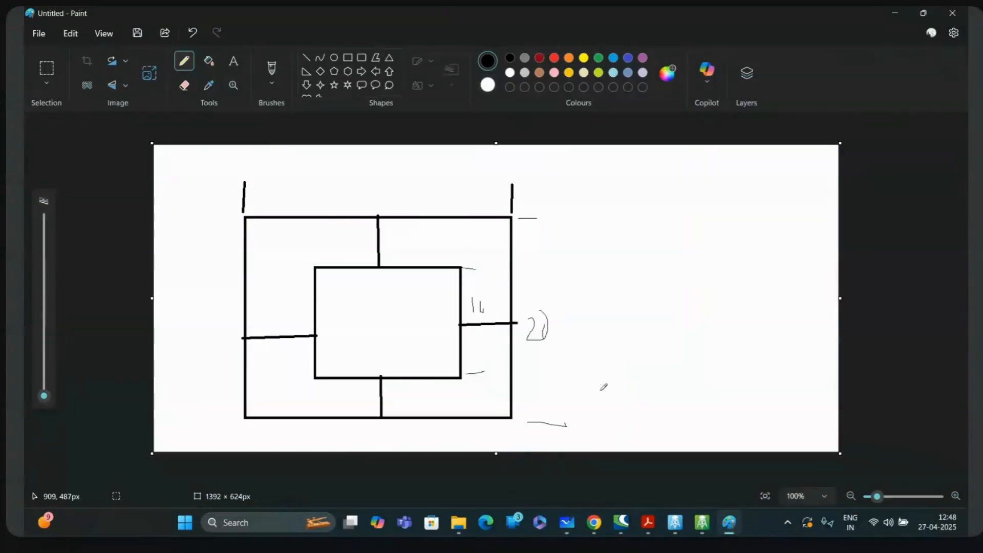
{"action": "left_click", "coordinate": [896, 13]}
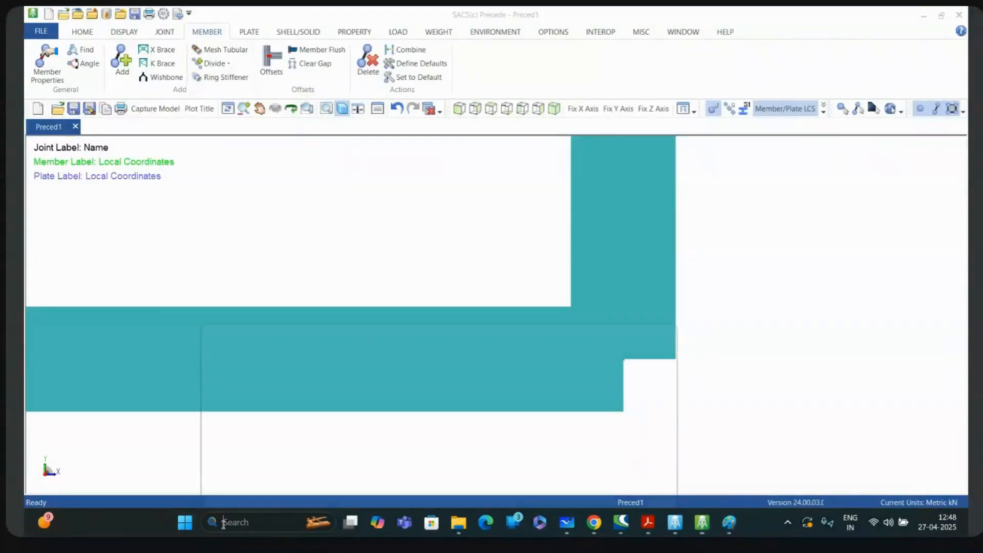
{"action": "left_click", "coordinate": [224, 523]}
{"action": "type", "text": "SNIP"}
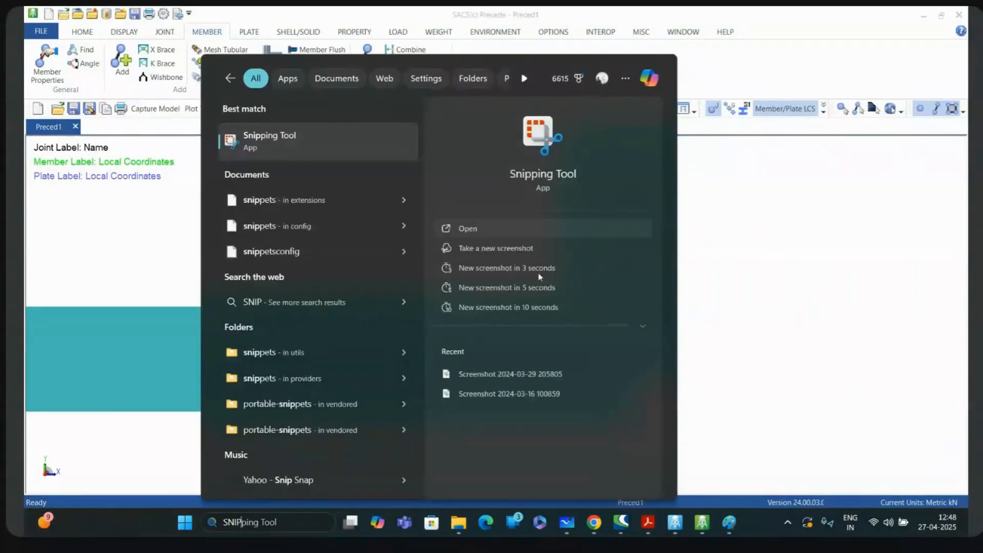
Step: Switch to Paint, sketch two narrow abutting rectangles forming a flush L-shaped corner beside the square layout, and return to SACS Precede
{"action": "left_click", "coordinate": [730, 531]}
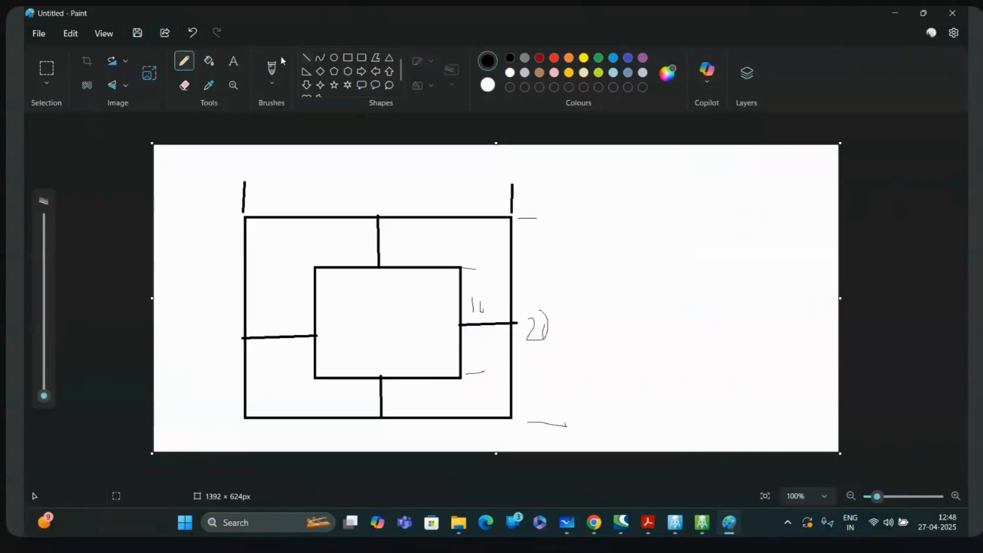
{"action": "mouse_move", "coordinate": [736, 182]}
{"action": "left_mouse_down"}
{"action": "mouse_move", "coordinate": [762, 374]}
{"action": "mouse_move", "coordinate": [566, 349]}
{"action": "left_mouse_up"}
{"action": "left_click", "coordinate": [810, 360]}
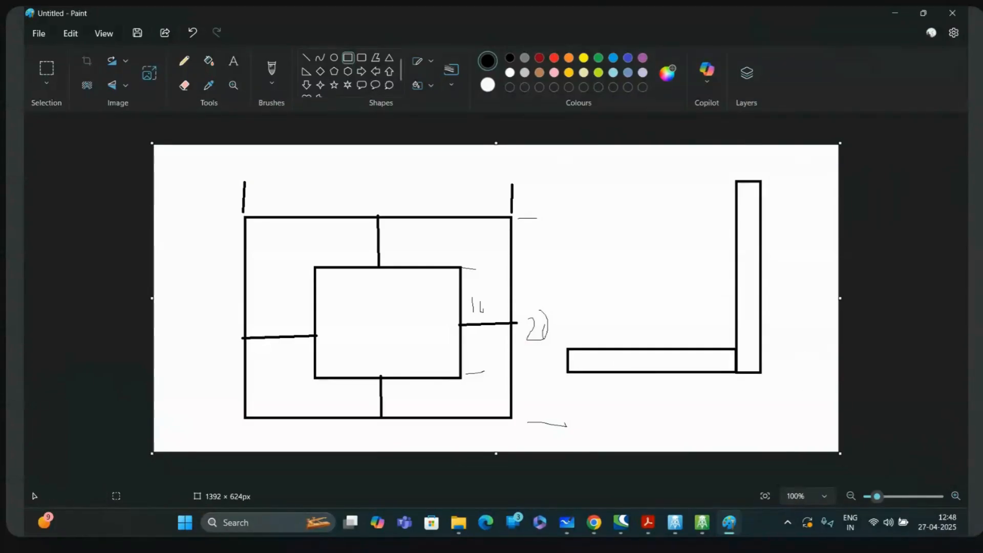
{"action": "left_click", "coordinate": [904, 16]}
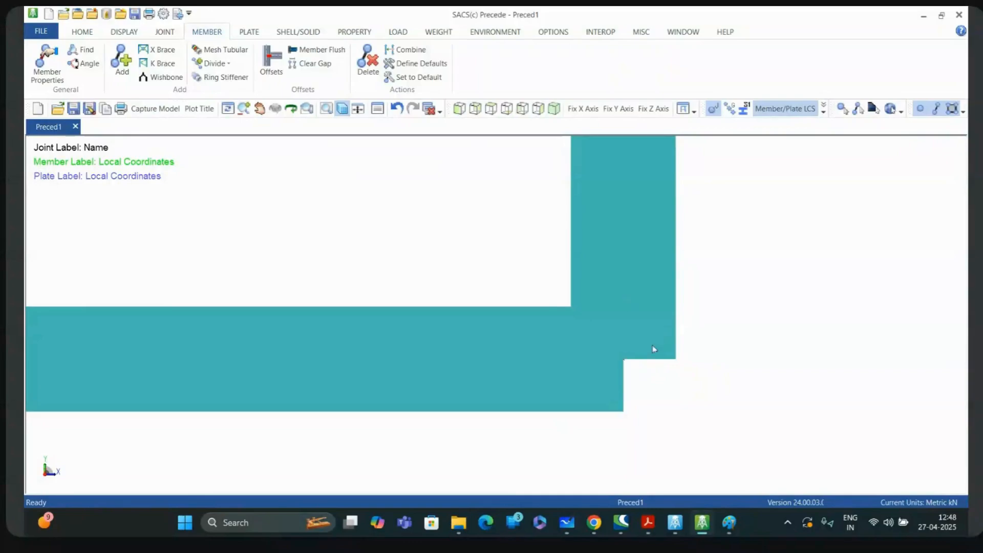
Step: Look up the cross-section dimensions of member A002-A003 through its group B01 section BW10X12
{"action": "left_click", "coordinate": [43, 77]}
{"action": "left_click", "coordinate": [613, 256]}
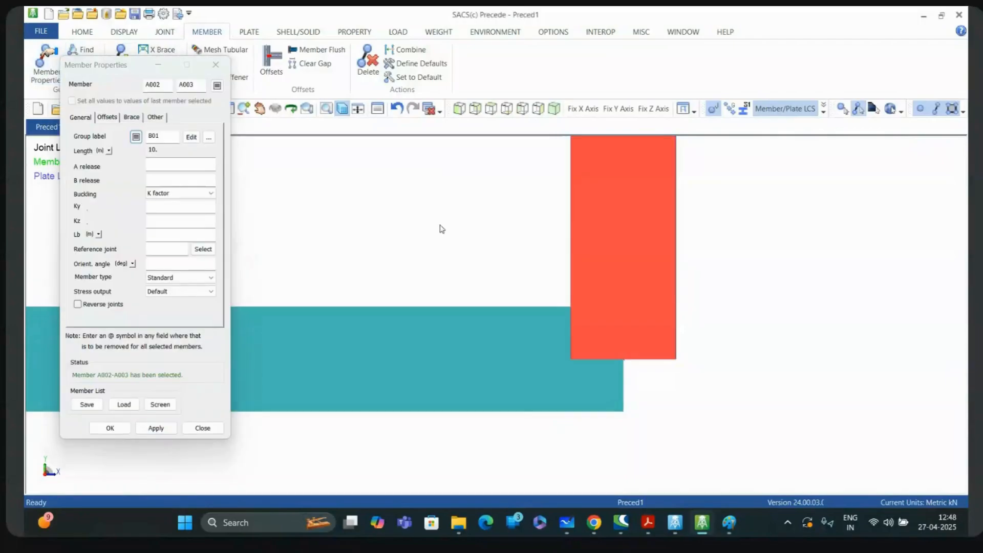
{"action": "left_click", "coordinate": [191, 137]}
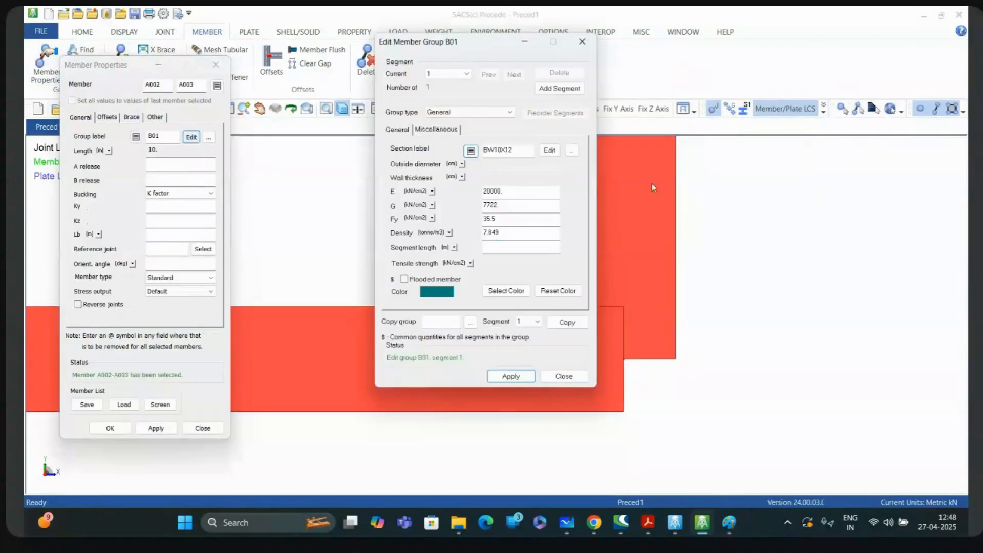
{"action": "left_click", "coordinate": [549, 150]}
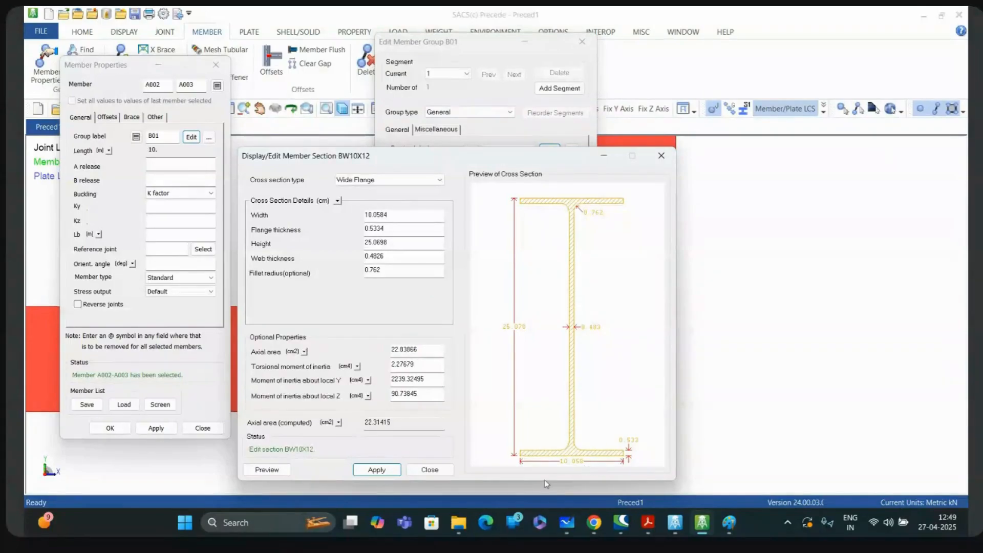
Step: Calculate half the flange width as 10.058/2 in Calculator, and close the section and group dialogs
{"action": "left_click", "coordinate": [218, 523]}
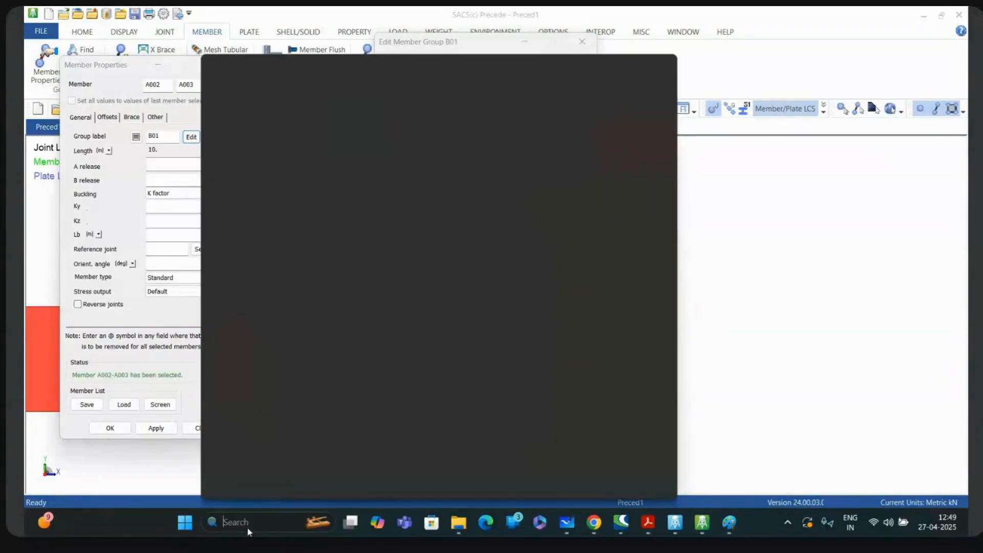
{"action": "type", "text": "C"}
{"action": "left_click", "coordinate": [312, 224]}
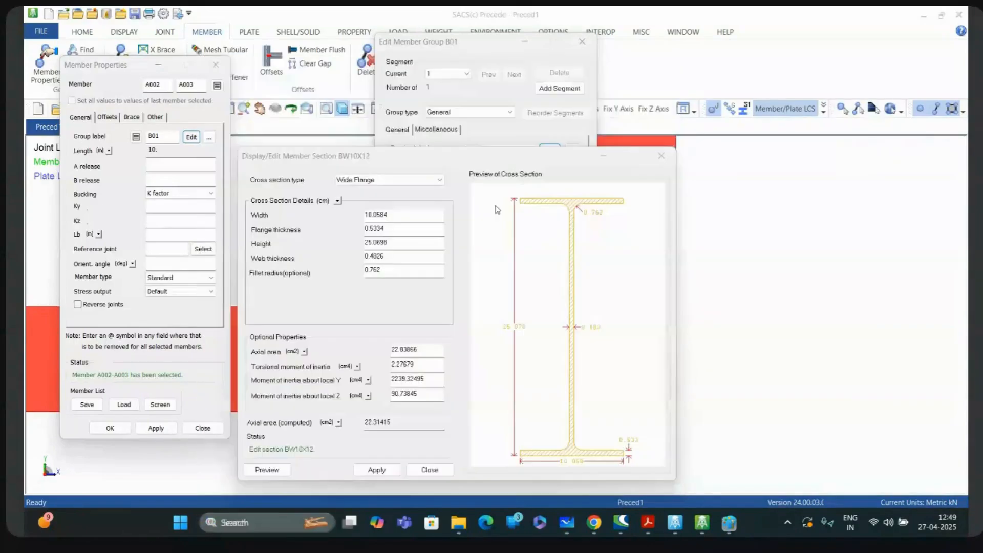
{"action": "type", "text": "10"}
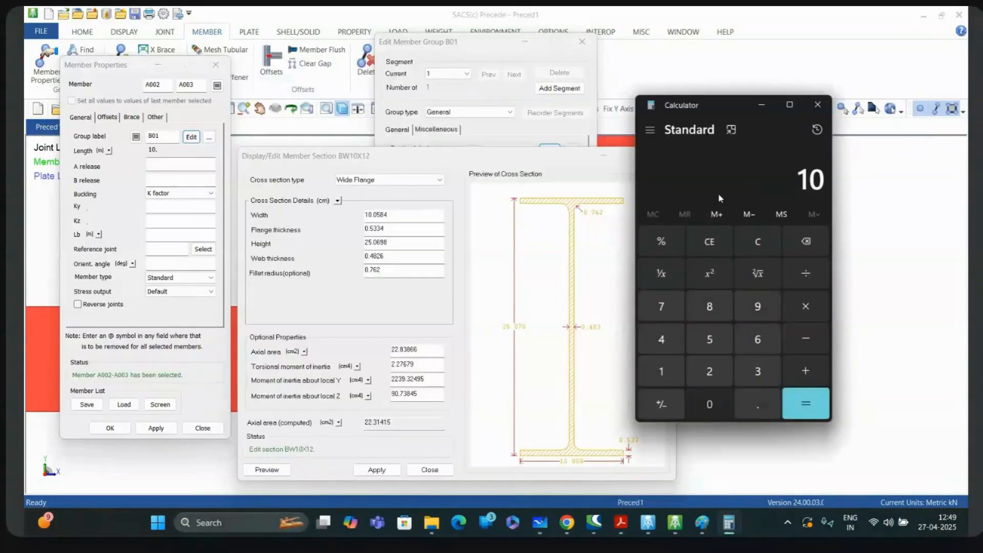
{"action": "type", "text": ".058/2"}
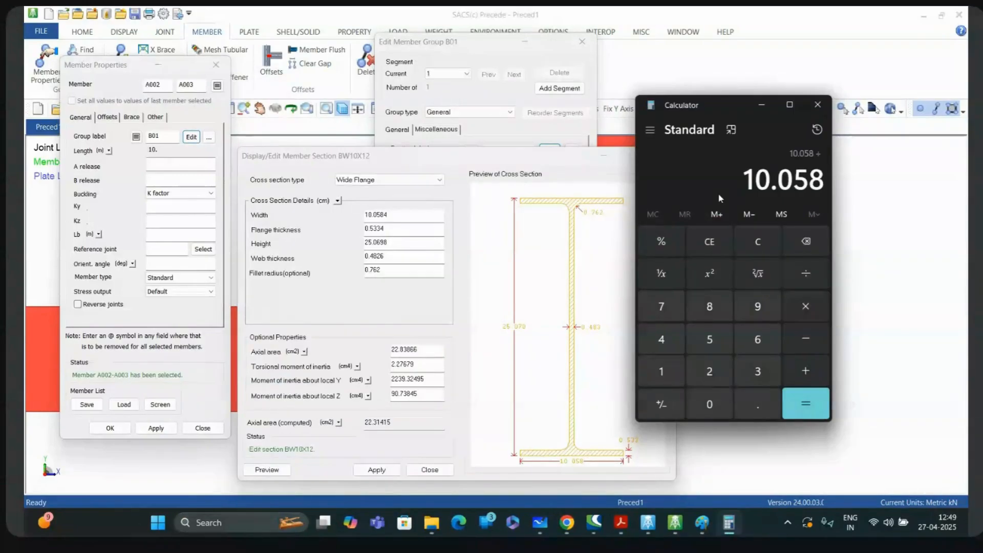
{"action": "key", "text": "Return"}
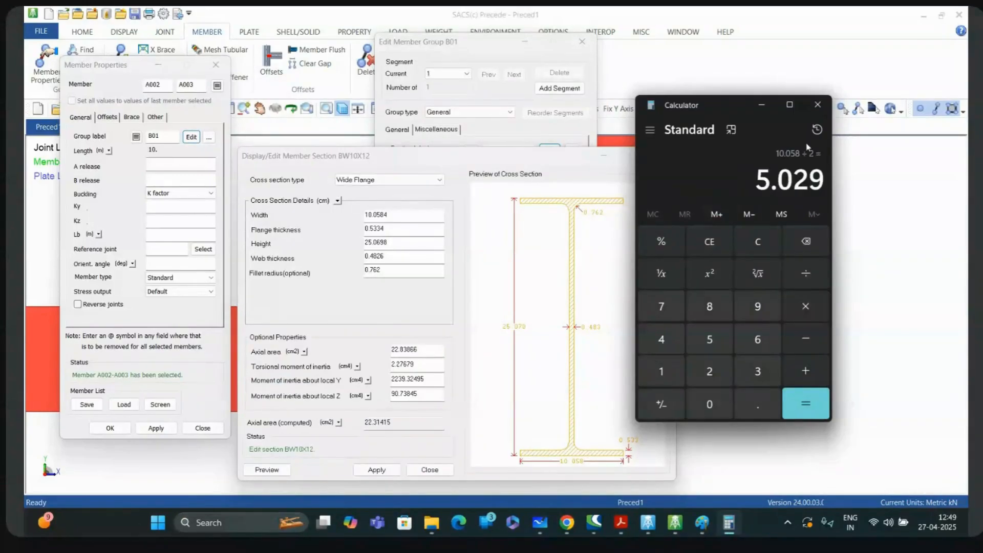
{"action": "left_click", "coordinate": [818, 104]}
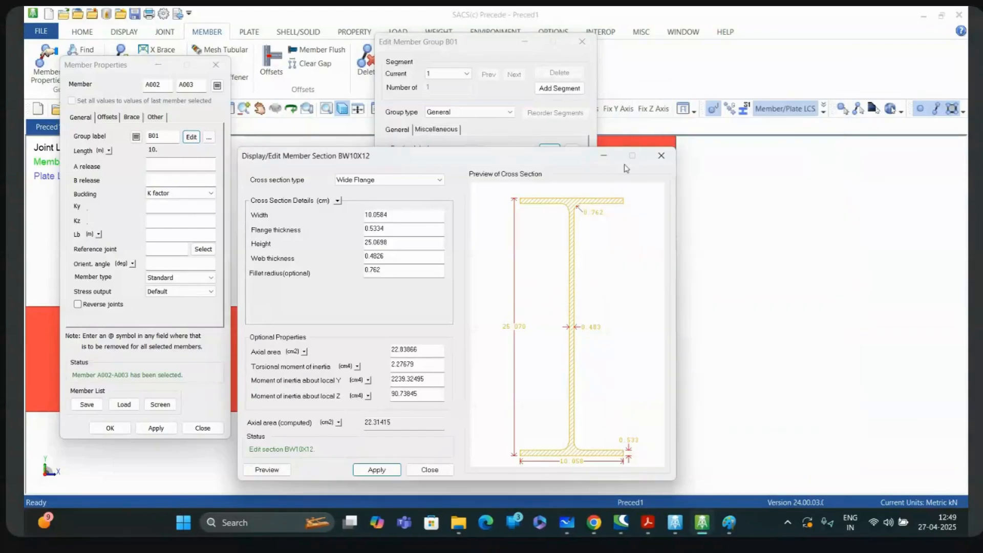
{"action": "left_click", "coordinate": [661, 155]}
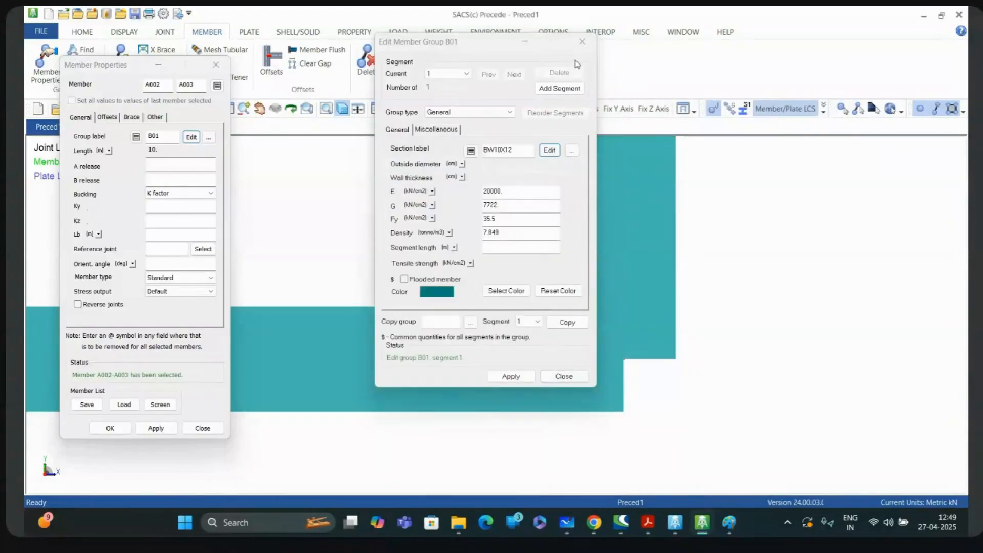
{"action": "left_click", "coordinate": [582, 41]}
Step: Select member A002-A003 and set its offset type to Global
{"action": "left_click", "coordinate": [617, 274]}
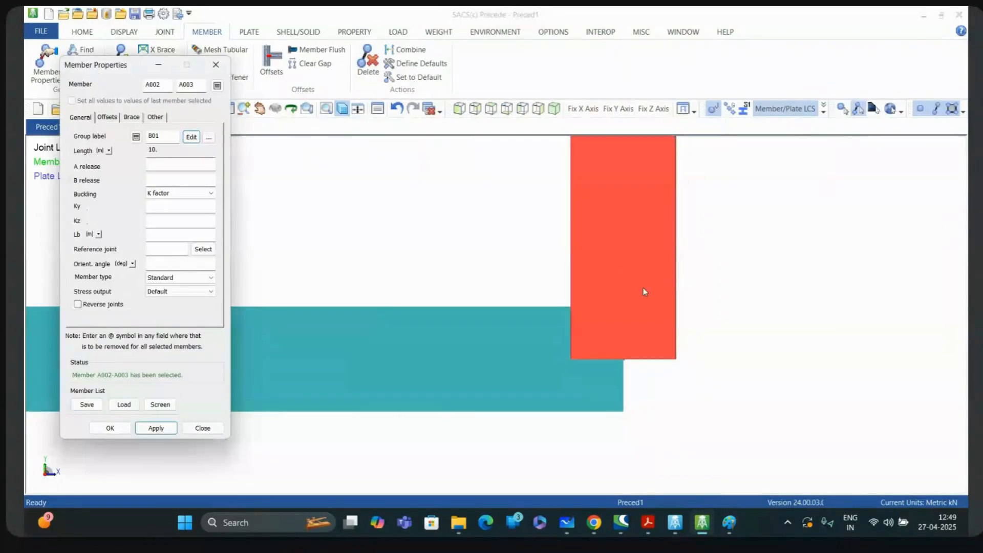
{"action": "left_click", "coordinate": [106, 118]}
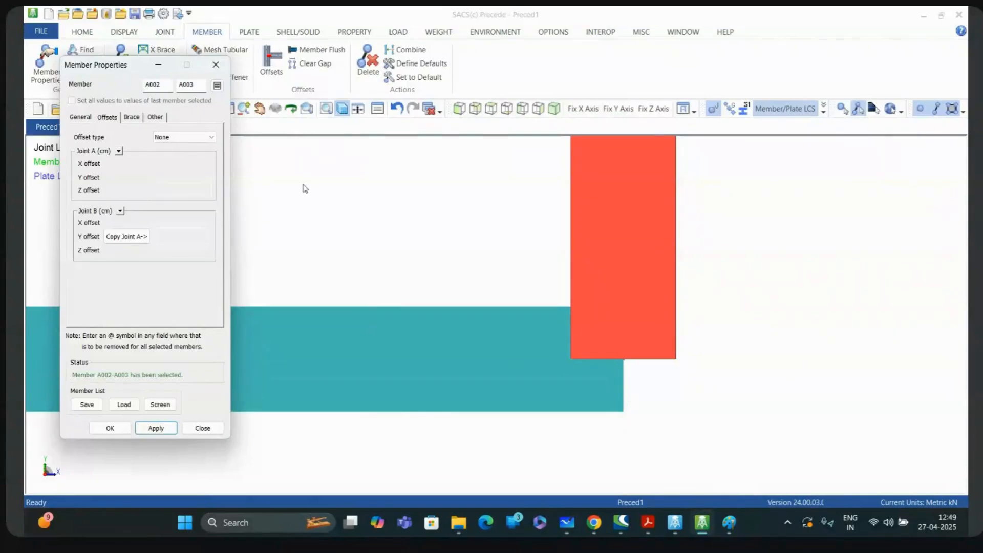
{"action": "left_click", "coordinate": [166, 137]}
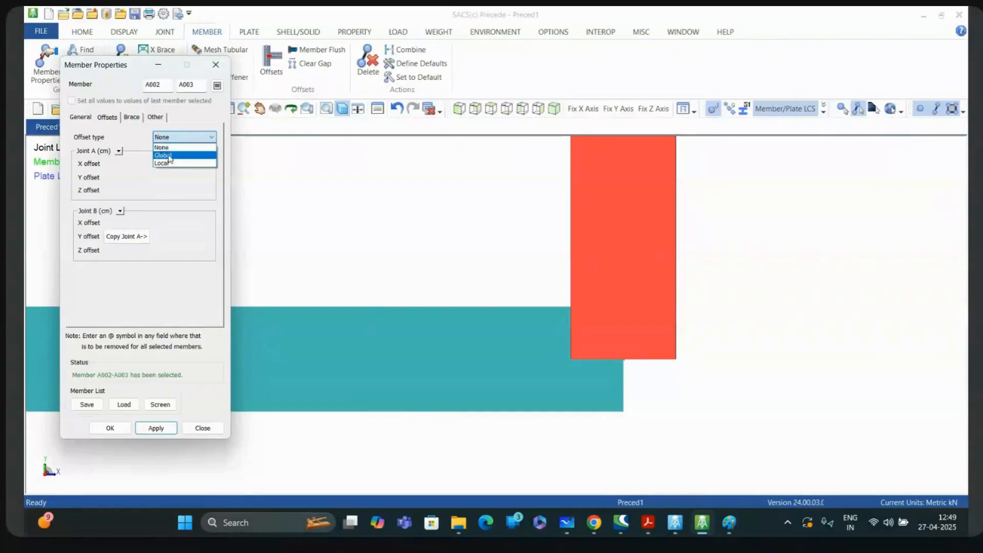
{"action": "left_click", "coordinate": [171, 155]}
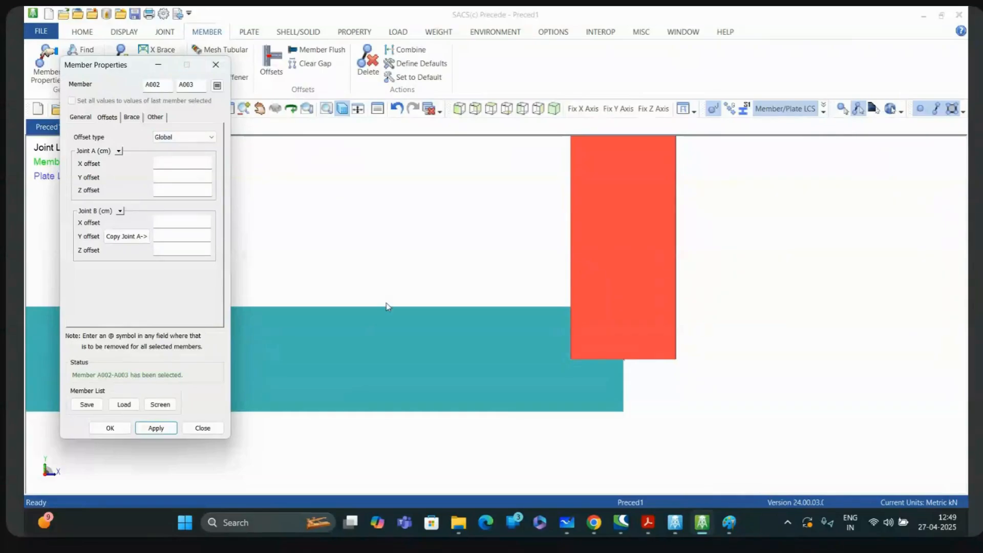
Step: Apply a Y offset of -5.029 cm at joint A of member A002-A003 and close the member properties
{"action": "scroll", "coordinate": [425, 422], "scroll_direction": "down", "scroll_amount": 1}
{"action": "scroll", "coordinate": [425, 421], "scroll_direction": "down", "scroll_amount": 5}
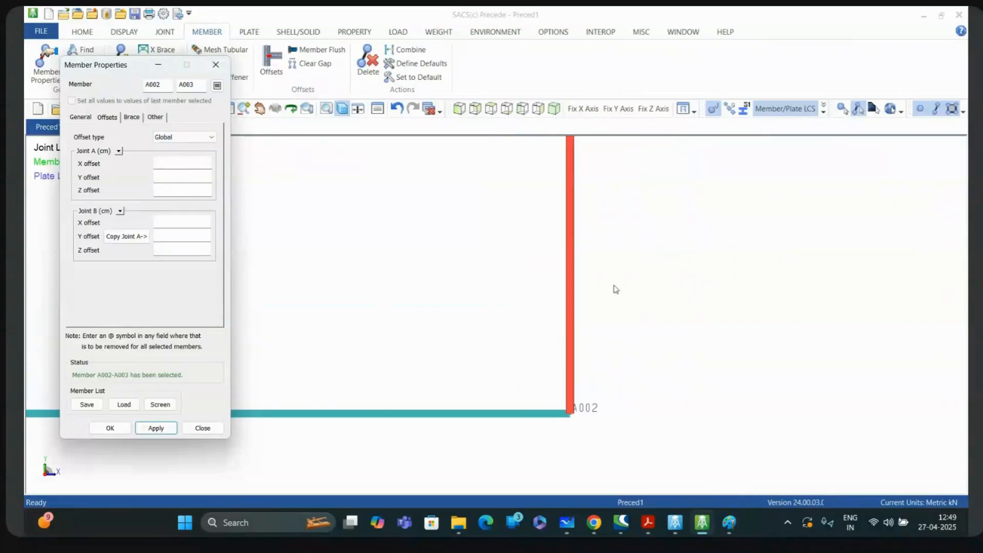
{"action": "mouse_move", "coordinate": [543, 210]}
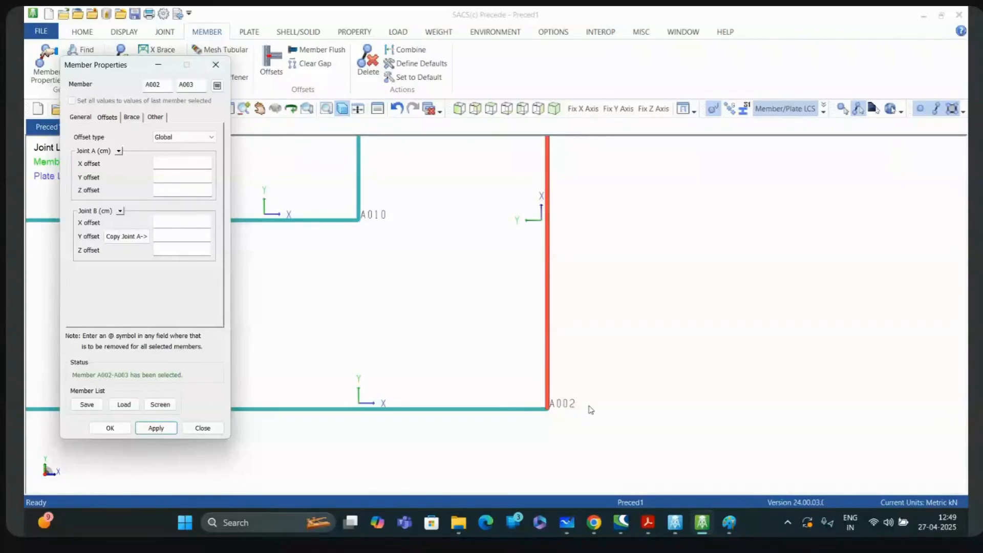
{"action": "scroll", "coordinate": [546, 409], "scroll_direction": "up", "scroll_amount": 6}
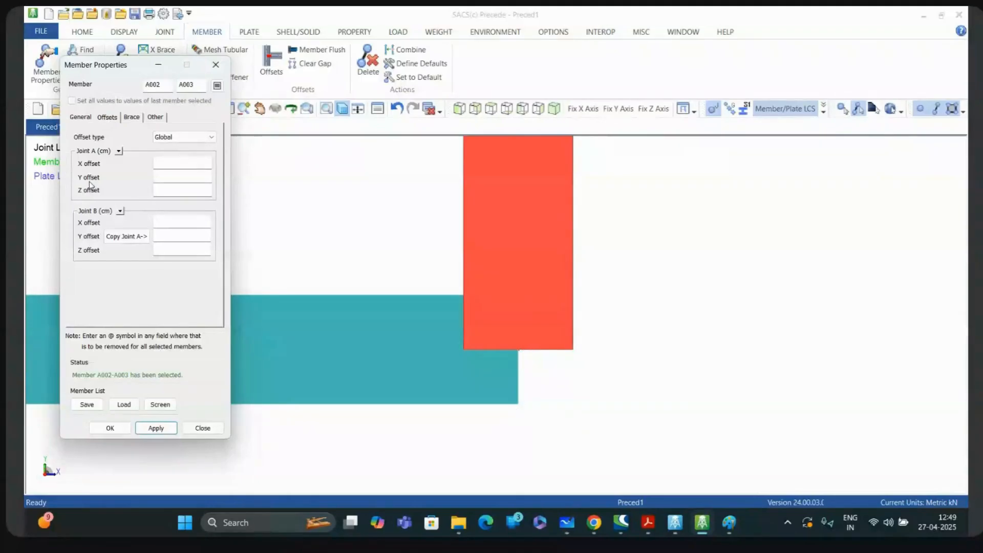
{"action": "left_click", "coordinate": [181, 177]}
{"action": "type", "text": "-5.029"}
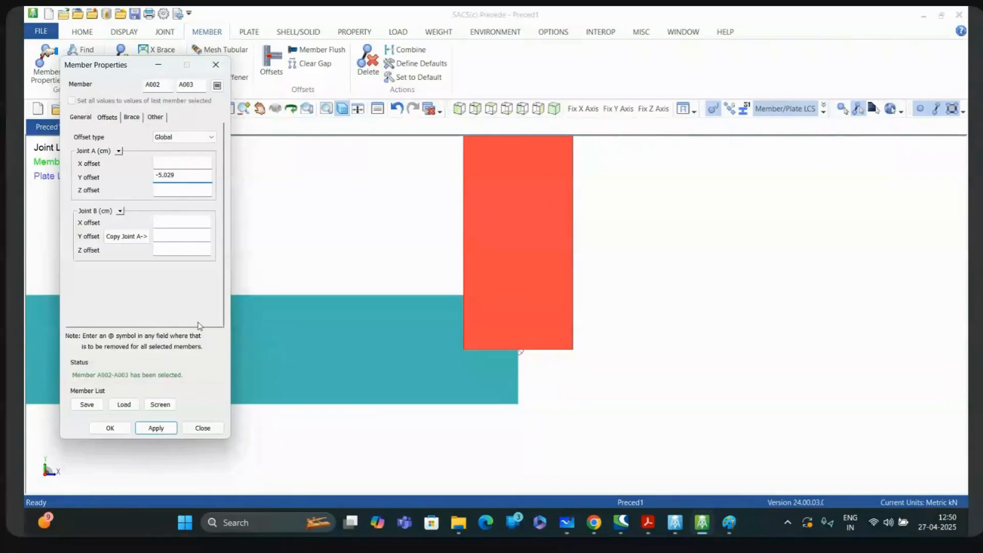
{"action": "left_click", "coordinate": [156, 428]}
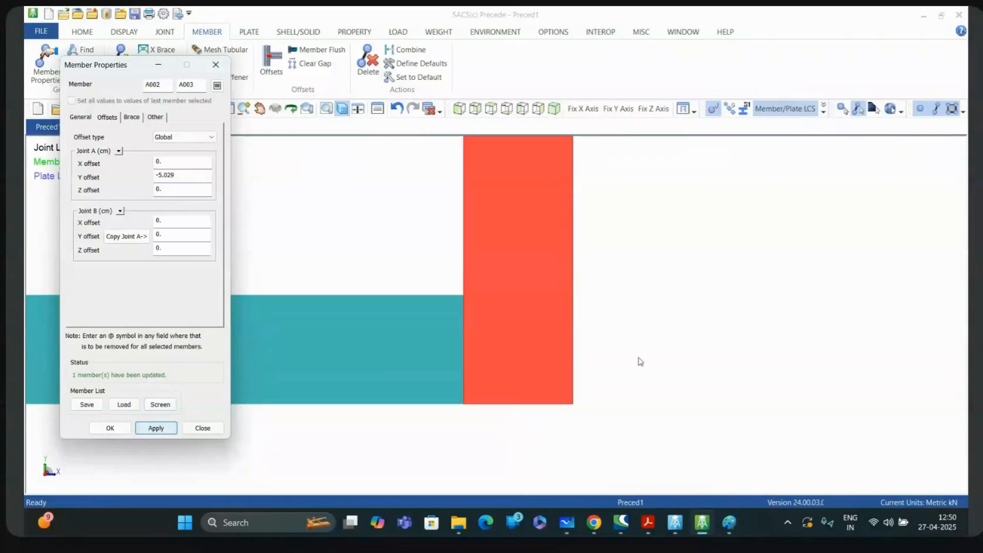
{"action": "left_click", "coordinate": [657, 398]}
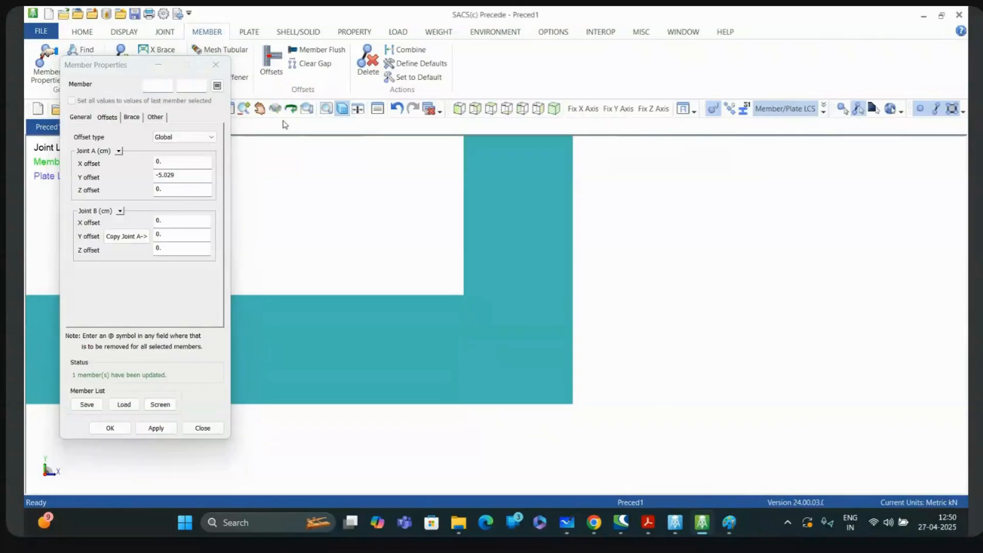
{"action": "left_click", "coordinate": [210, 67]}
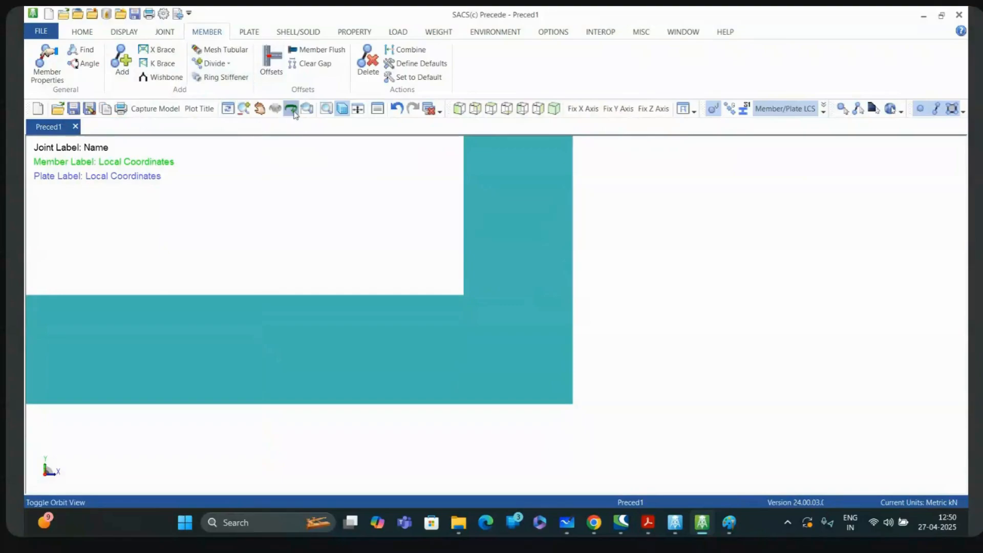
Step: Examine in 3D how member A001-A002 meets the web and flanges of member A002-A003 at joint A002
{"action": "left_click_drag", "start_coordinate": [478, 341], "coordinate": [595, 419]}
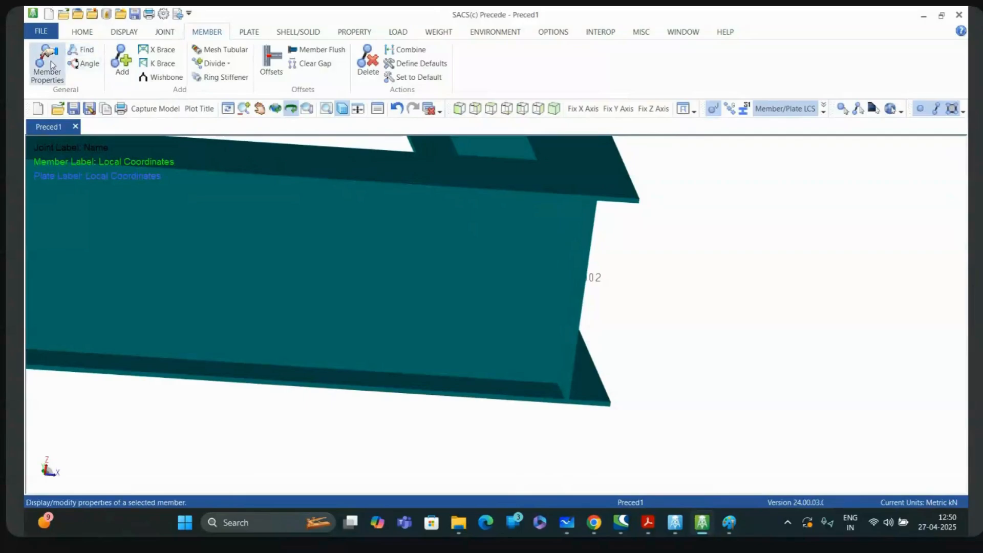
{"action": "left_click", "coordinate": [55, 73]}
{"action": "left_click", "coordinate": [474, 251]}
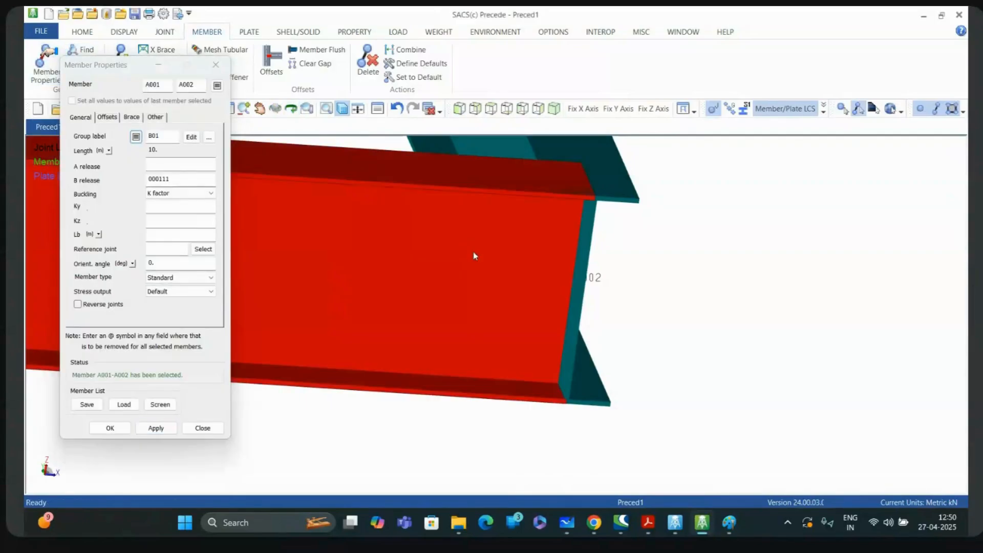
{"action": "scroll", "coordinate": [591, 184], "scroll_direction": "up", "scroll_amount": 2}
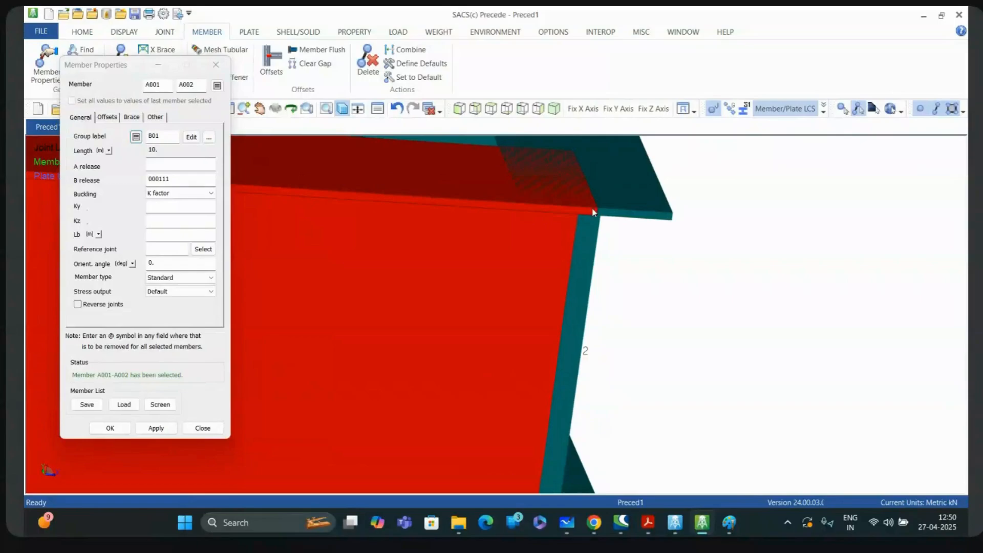
{"action": "scroll", "coordinate": [593, 212], "scroll_direction": "down", "scroll_amount": 2}
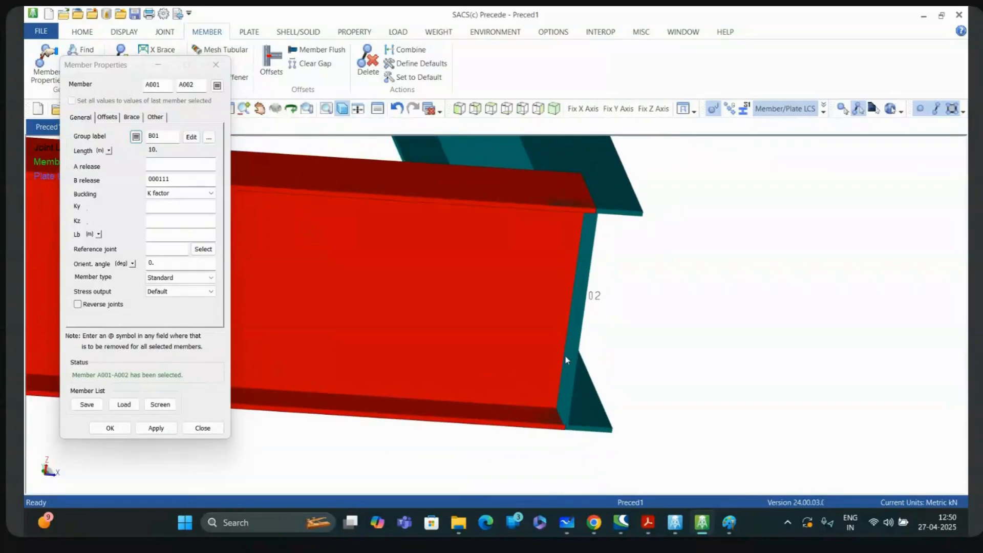
{"action": "mouse_move", "coordinate": [566, 359]}
{"action": "scroll", "coordinate": [692, 369], "scroll_direction": "up", "scroll_amount": 1}
{"action": "scroll", "coordinate": [695, 392], "scroll_direction": "down", "scroll_amount": 2}
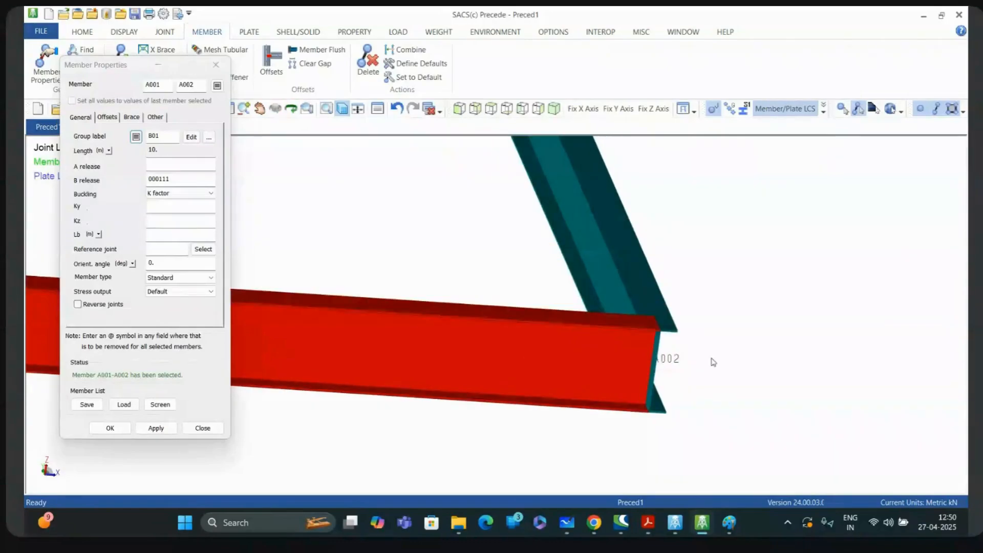
{"action": "left_click", "coordinate": [292, 109]}
{"action": "left_click_drag", "start_coordinate": [785, 356], "coordinate": [647, 302]}
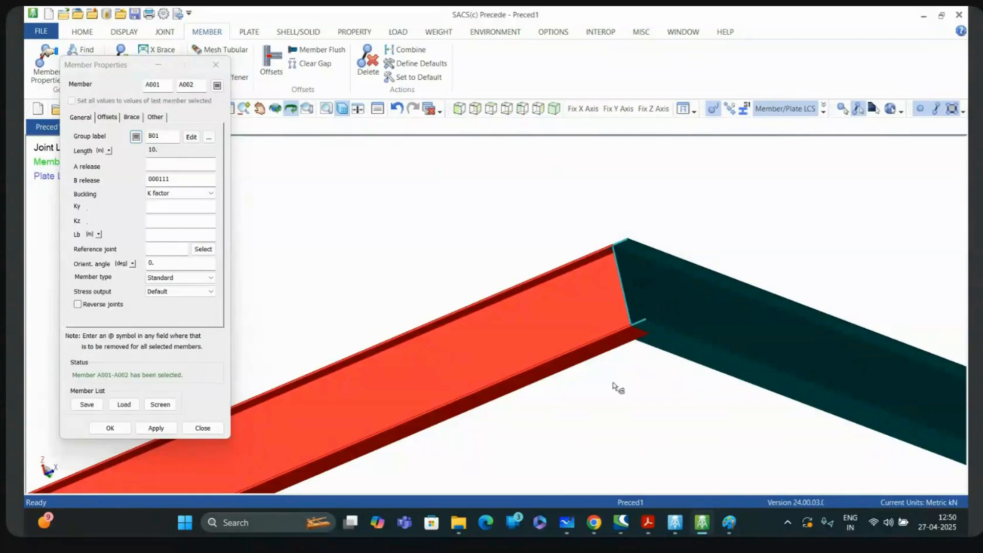
Step: Undo the Y offset applied to member A002-A003
{"action": "key", "text": "ctrl+z"}
{"action": "scroll", "coordinate": [633, 351], "scroll_direction": "up", "scroll_amount": 5}
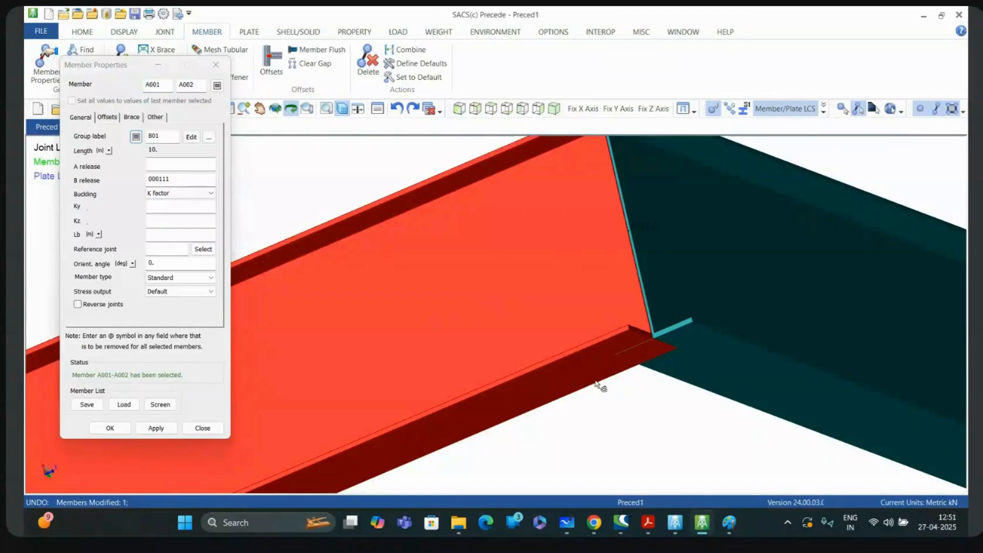
{"action": "scroll", "coordinate": [588, 383], "scroll_direction": "down", "scroll_amount": 5}
{"action": "scroll", "coordinate": [465, 235], "scroll_direction": "down", "scroll_amount": 6}
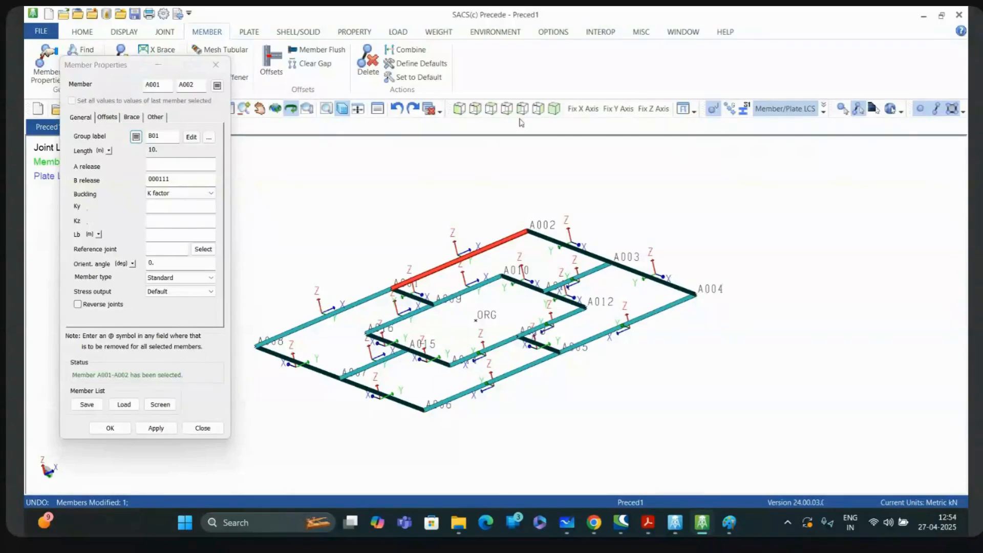
{"action": "left_click", "coordinate": [490, 110]}
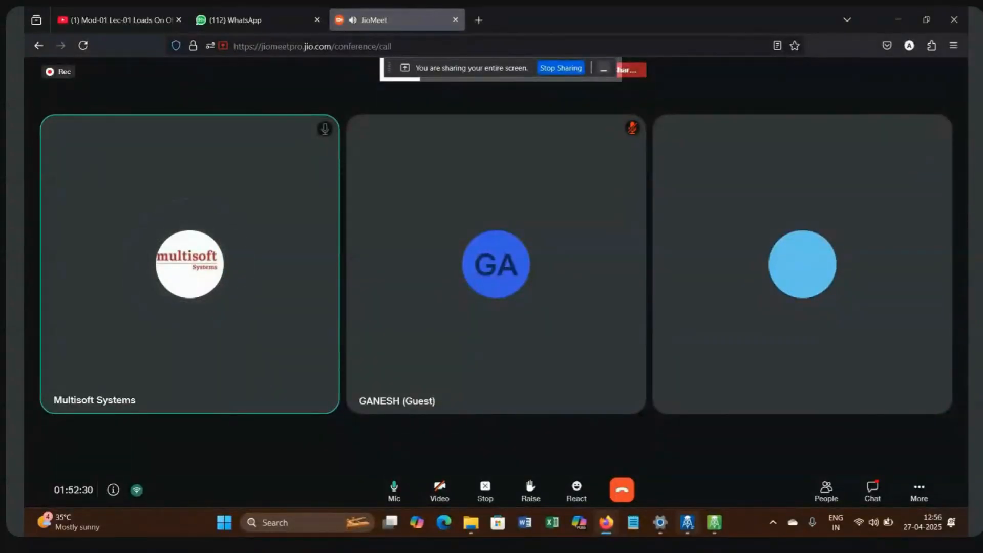
Step: Switch from the meeting to the SACS Precede window and set the display colour of joints to black
{"action": "mouse_move", "coordinate": [690, 531]}
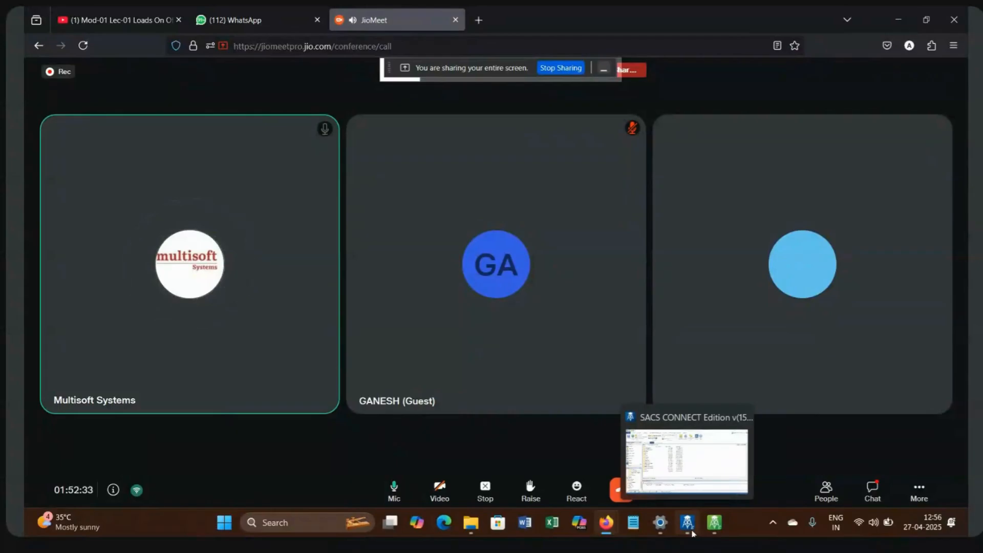
{"action": "left_click", "coordinate": [716, 525]}
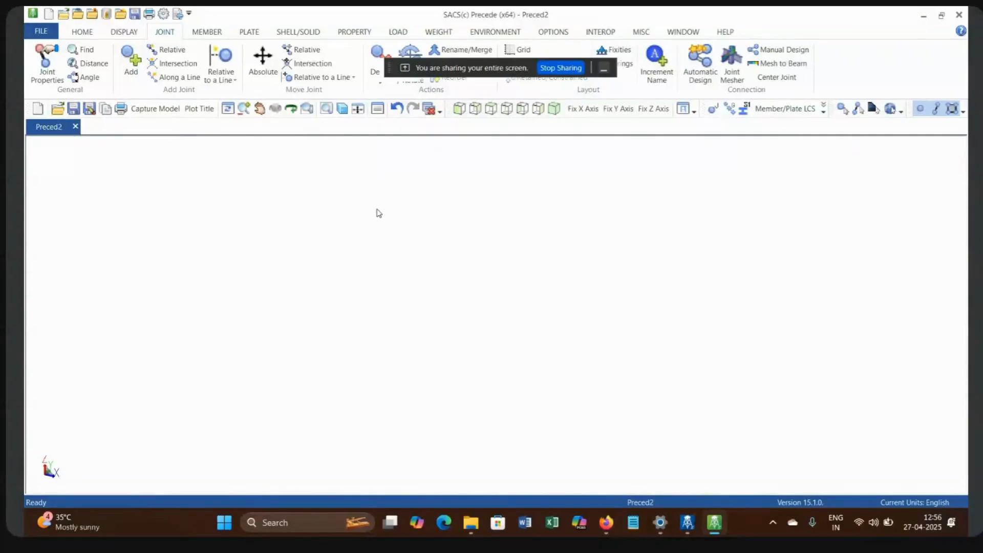
{"action": "left_click", "coordinate": [40, 31]}
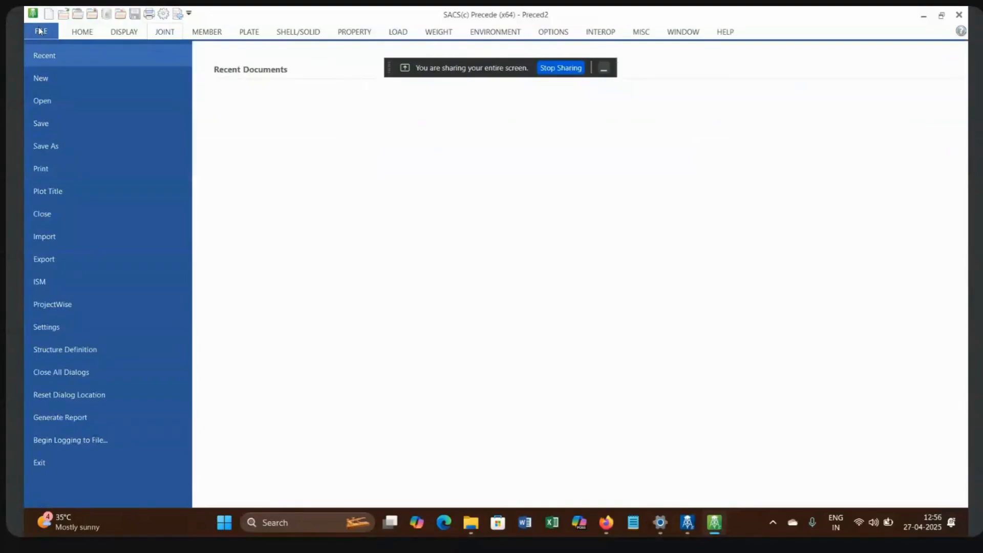
{"action": "left_click", "coordinate": [44, 324]}
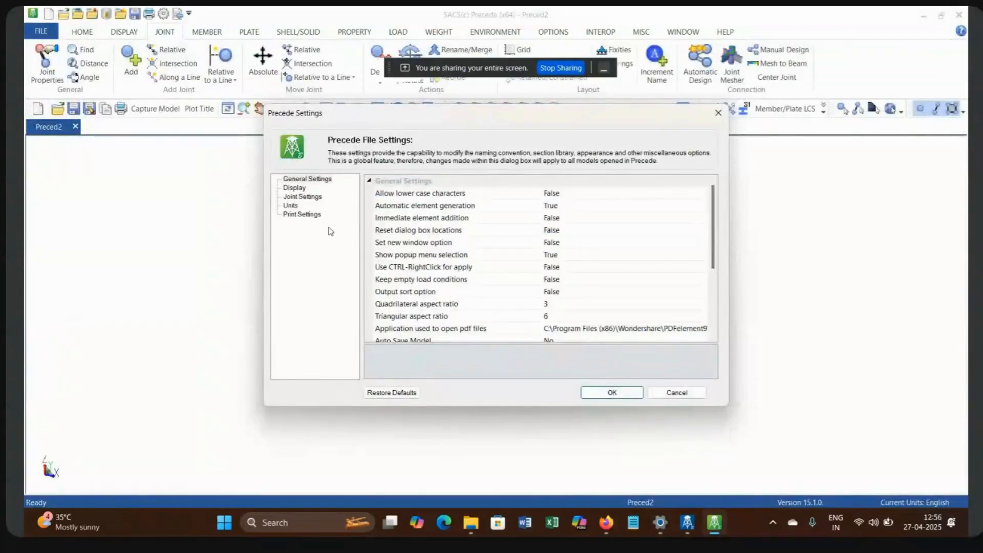
{"action": "left_click", "coordinate": [296, 187]}
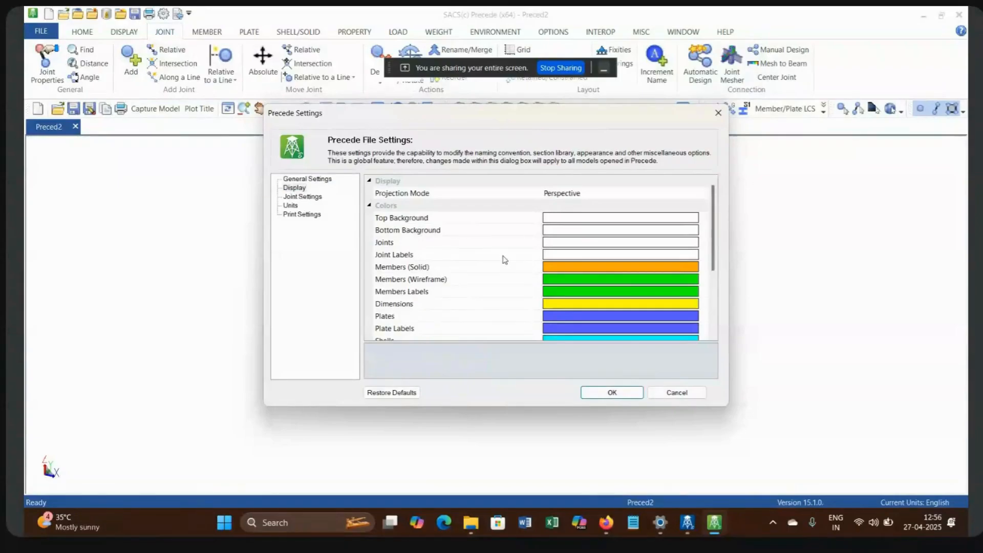
{"action": "left_click", "coordinate": [552, 245]}
{"action": "left_click", "coordinate": [701, 243]}
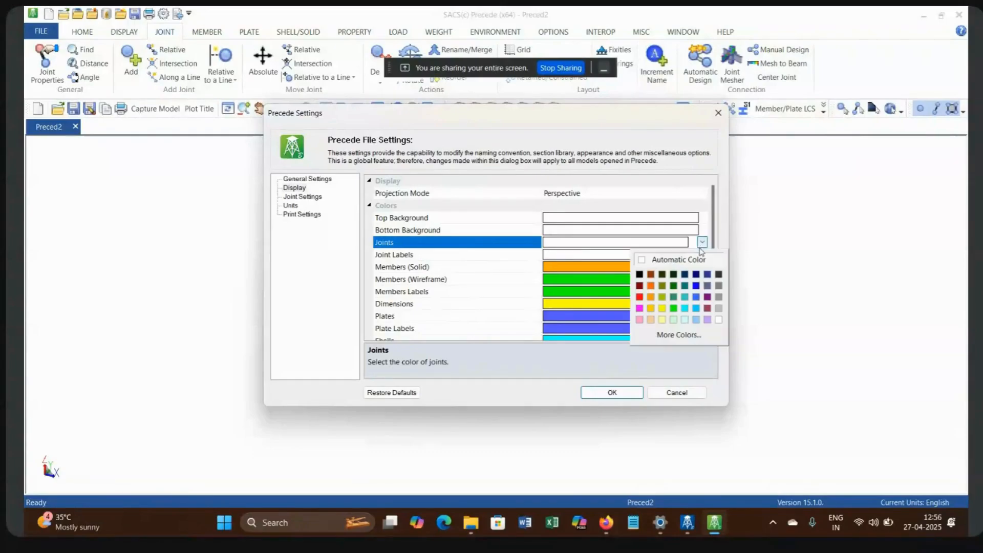
{"action": "left_click", "coordinate": [640, 279]}
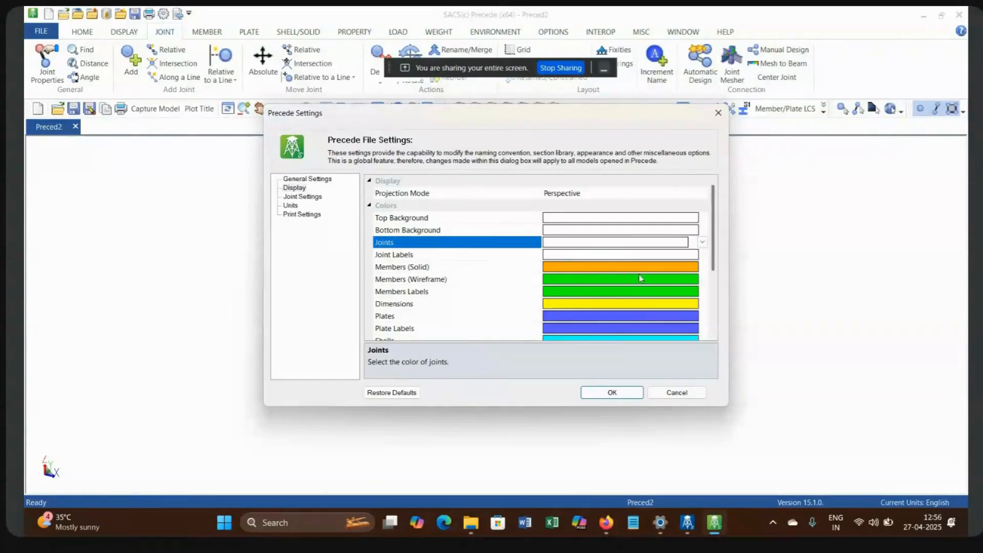
Step: Set the colour of joint labels to black and accept the Precede settings
{"action": "left_click", "coordinate": [587, 256]}
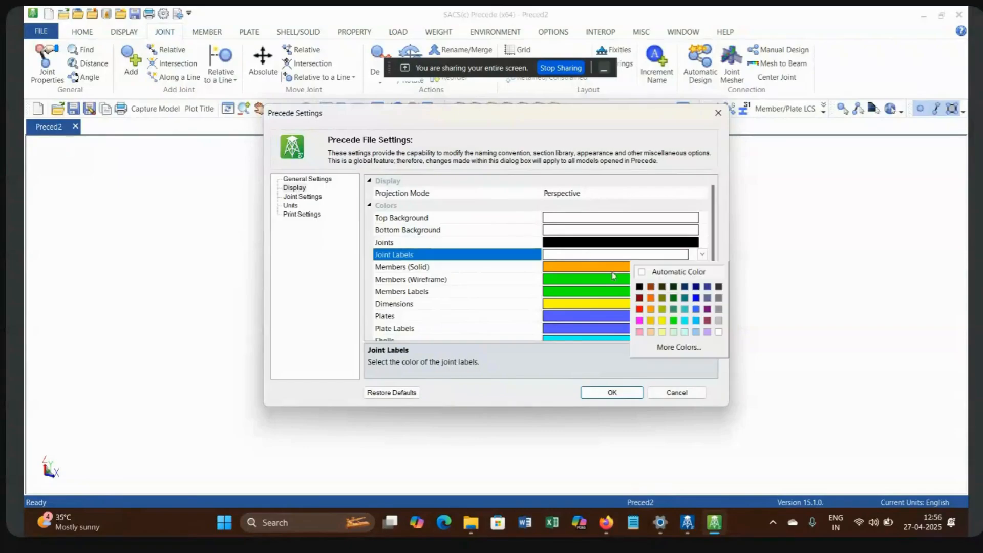
{"action": "left_click", "coordinate": [640, 287]}
{"action": "left_click", "coordinate": [625, 394]}
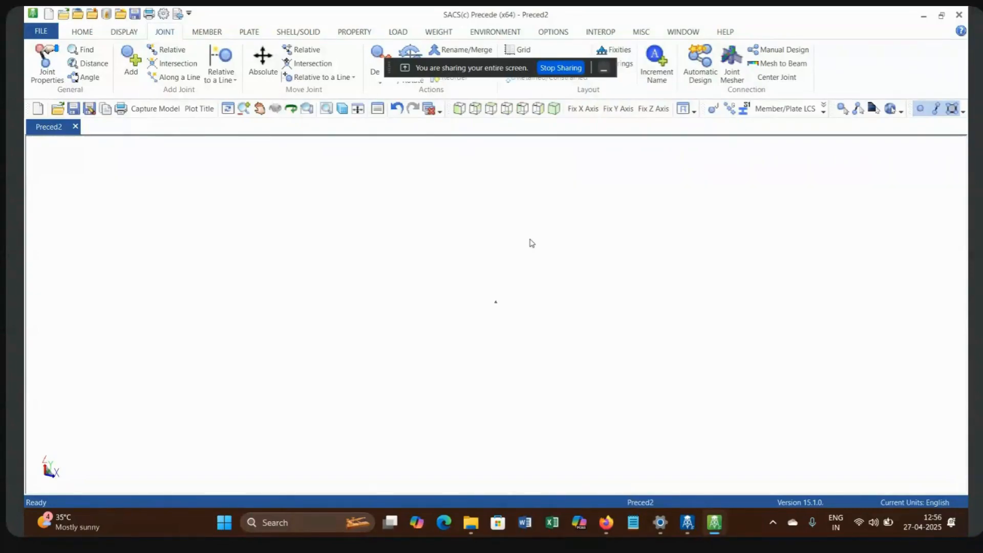
Step: Return from the meeting to SACS Precede and start adding a joint by relative coordinates
{"action": "left_click", "coordinate": [567, 68]}
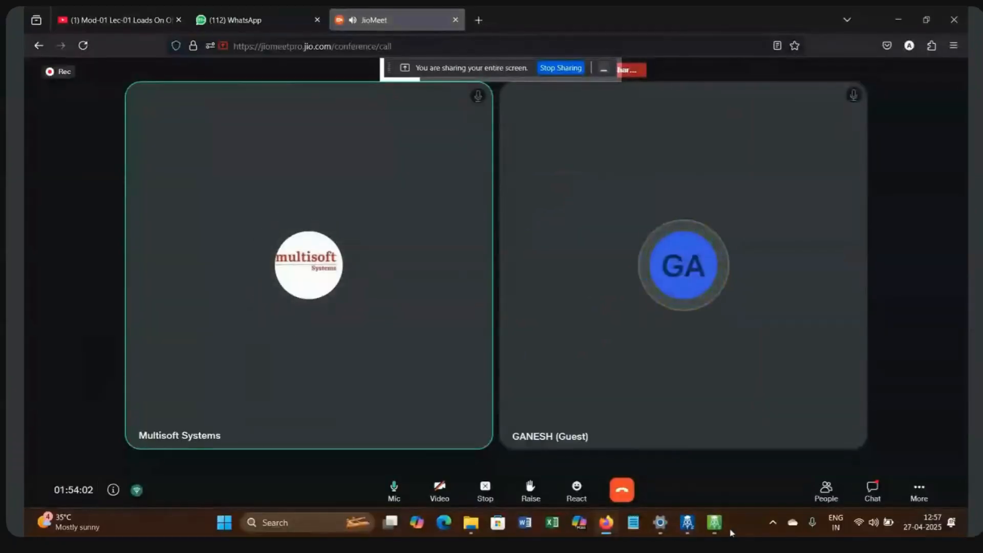
{"action": "left_click", "coordinate": [719, 518]}
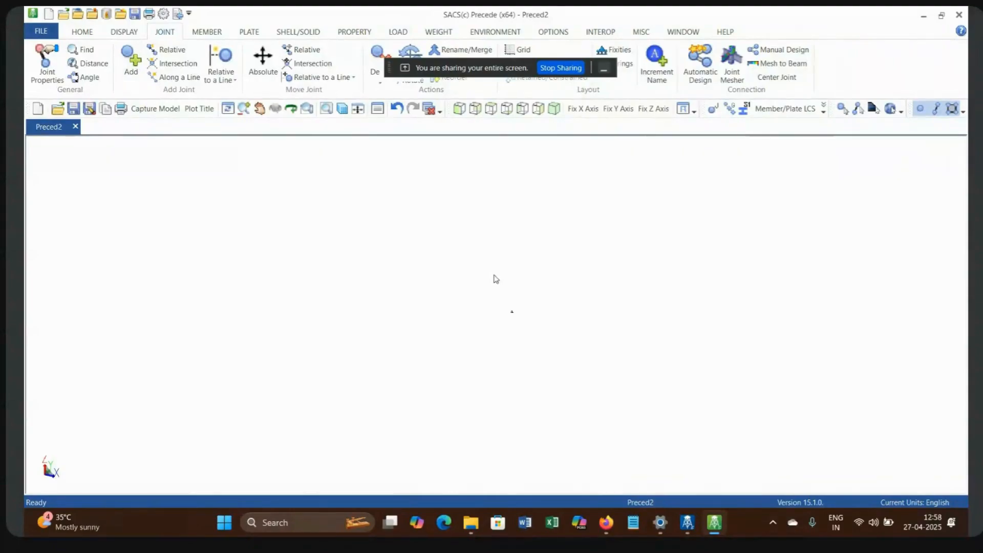
{"action": "left_click", "coordinate": [173, 54]}
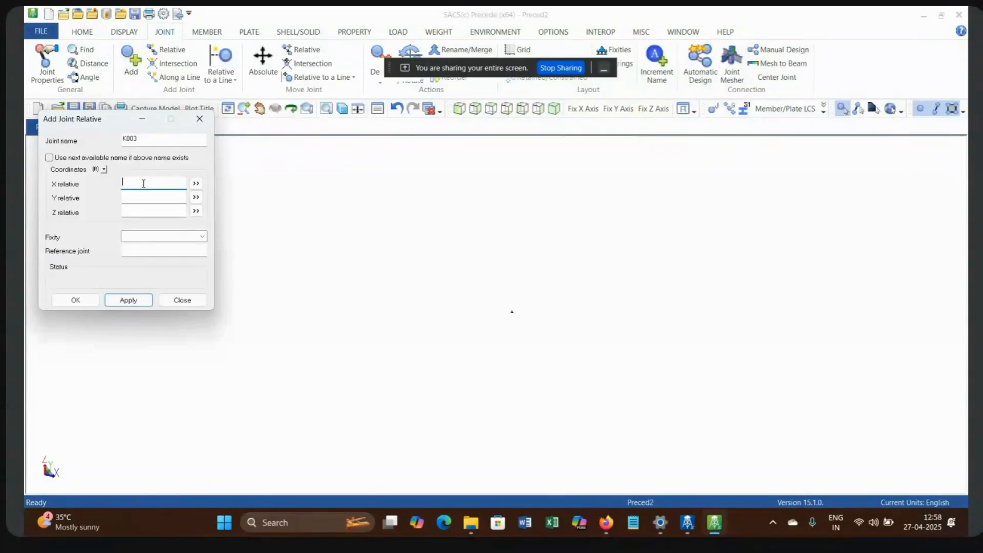
{"action": "type", "text": "120"}
{"action": "key", "text": "BackSpace"}
{"action": "key", "text": "BackSpace"}
{"action": "key", "text": "BackSpace"}
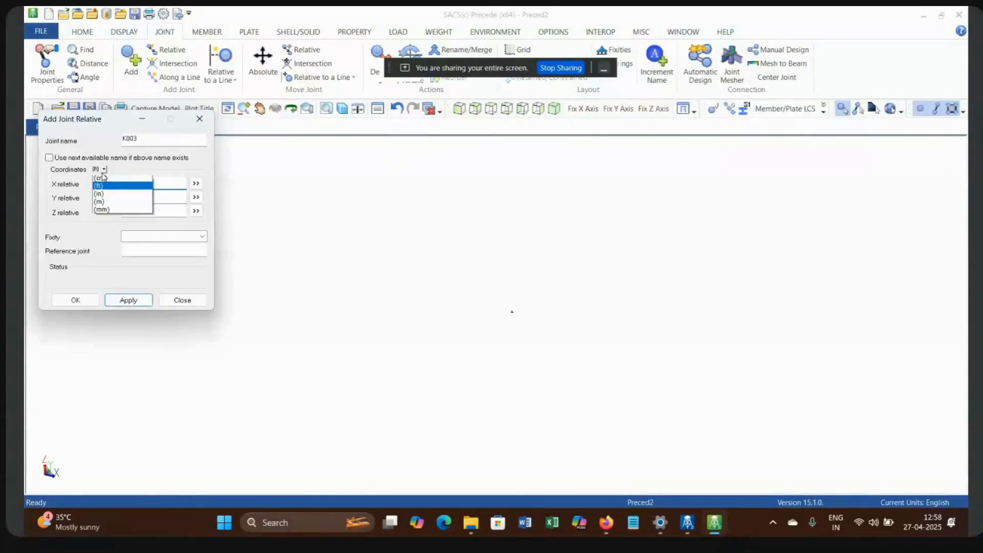
Step: Define relative joint K003 with coordinates in metres, an X relative distance of 10 and fixity 000000
{"action": "left_click", "coordinate": [104, 169]}
{"action": "left_click", "coordinate": [106, 209]}
{"action": "left_click", "coordinate": [166, 184]}
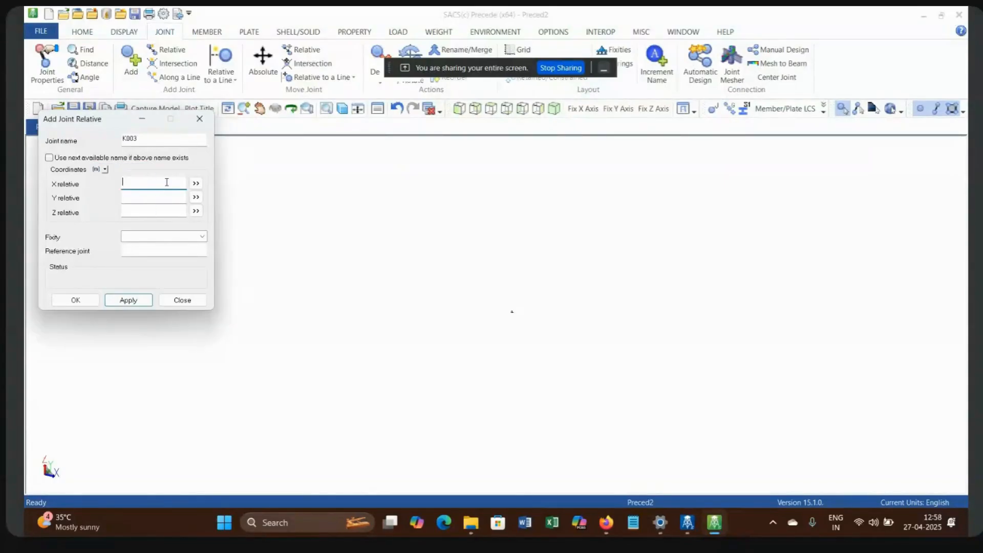
{"action": "type", "text": "10"}
{"action": "left_click", "coordinate": [160, 236]}
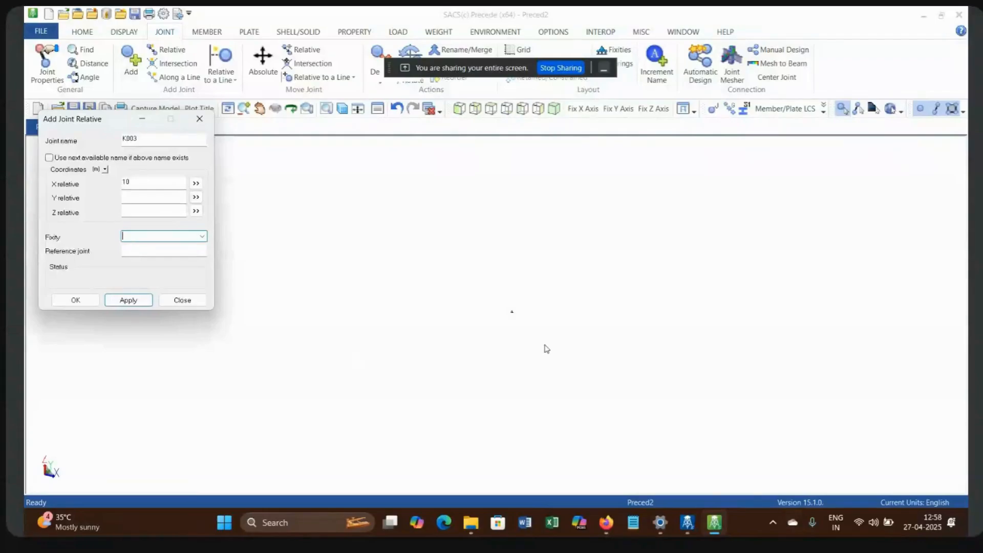
{"action": "left_click", "coordinate": [203, 236]}
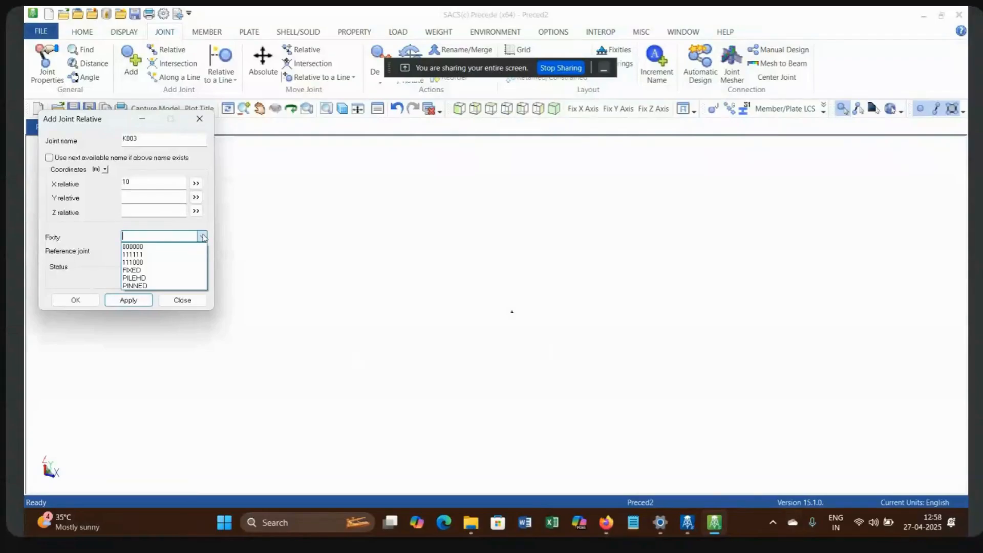
{"action": "left_click", "coordinate": [163, 248]}
Step: Pick K001 as the reference joint and add joint K003 to the model
{"action": "left_click", "coordinate": [128, 301]}
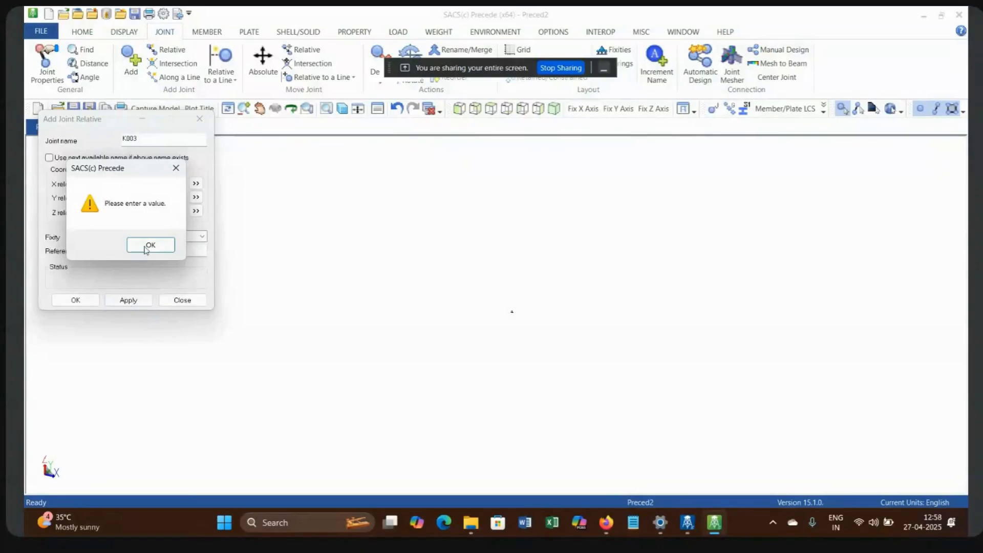
{"action": "left_click", "coordinate": [147, 246]}
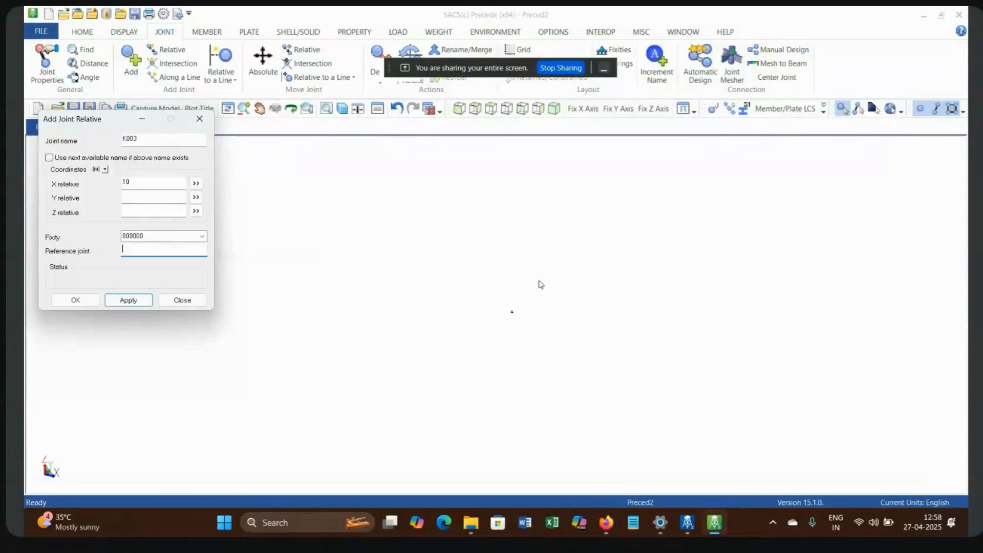
{"action": "left_click", "coordinate": [512, 312]}
{"action": "left_click", "coordinate": [129, 300]}
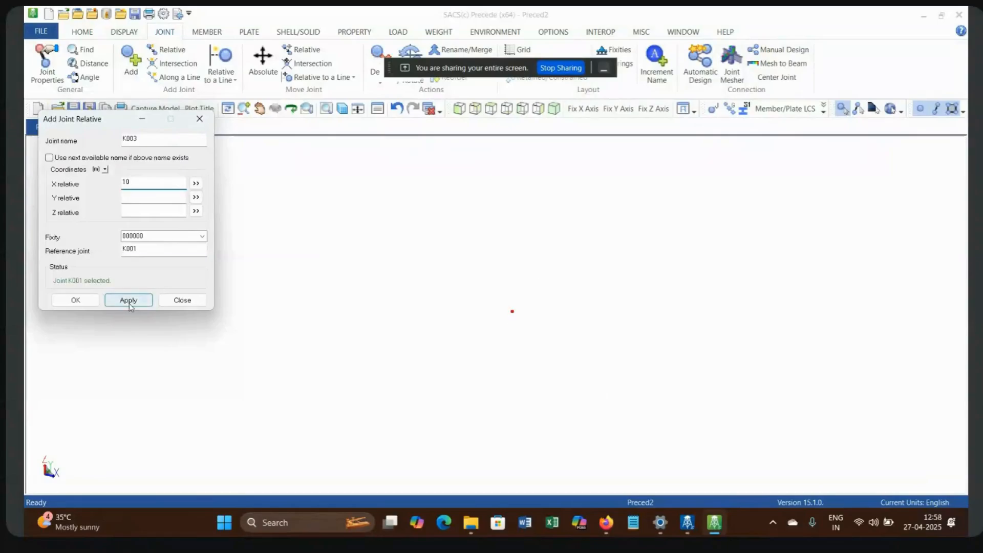
{"action": "left_click", "coordinate": [83, 301]}
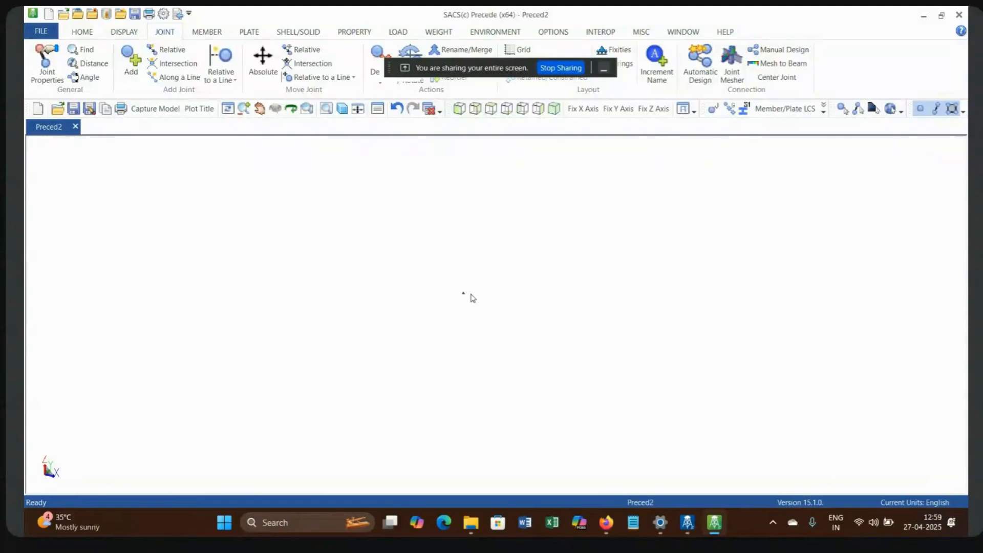
Step: Set the fixity of joint K001 to 000000 in its joint properties
{"action": "left_click", "coordinate": [344, 113]}
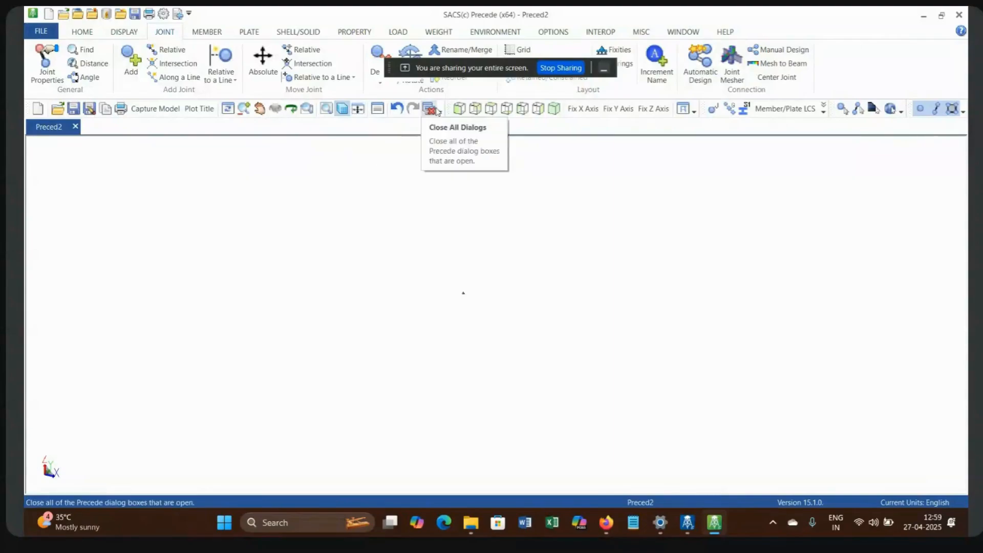
{"action": "left_click", "coordinate": [553, 109]}
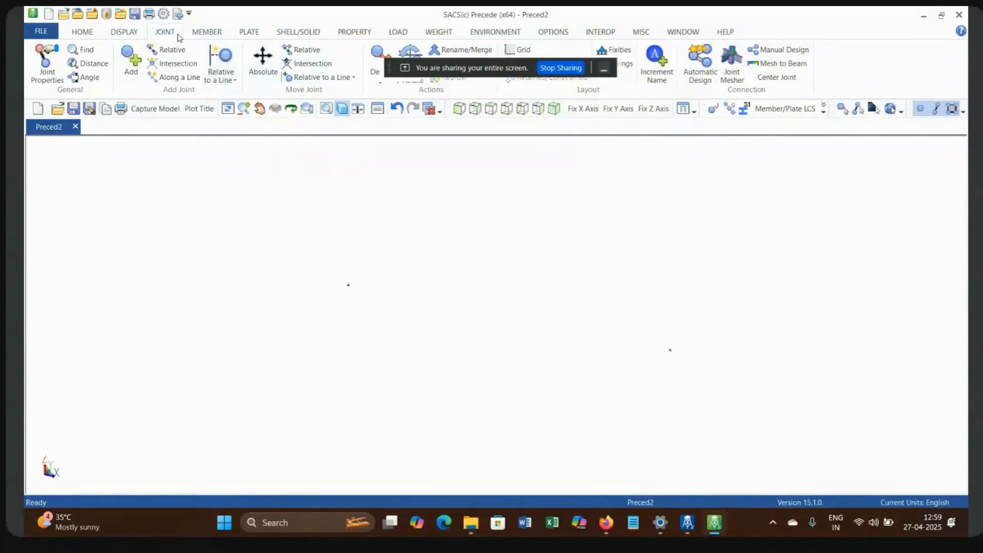
{"action": "left_click", "coordinate": [46, 62]}
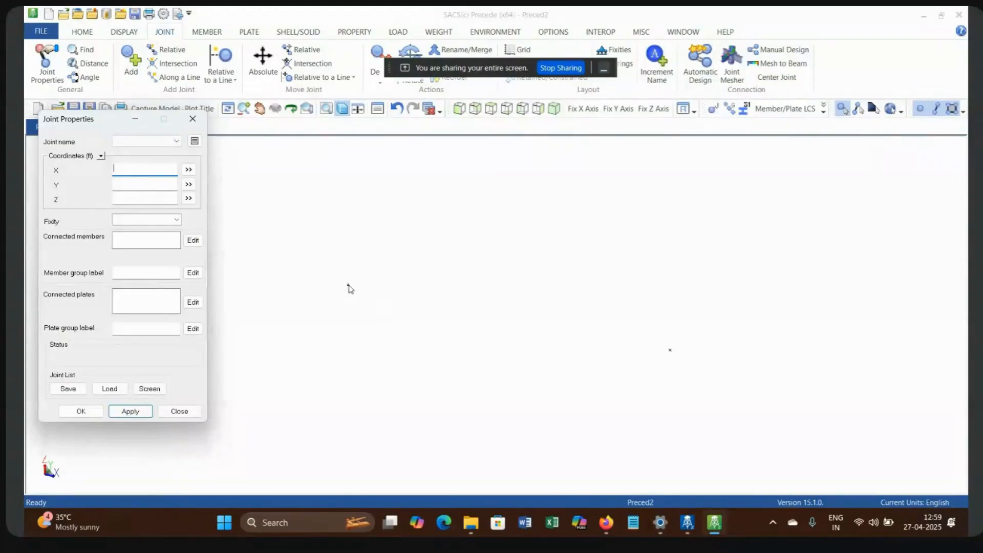
{"action": "left_click", "coordinate": [348, 286]}
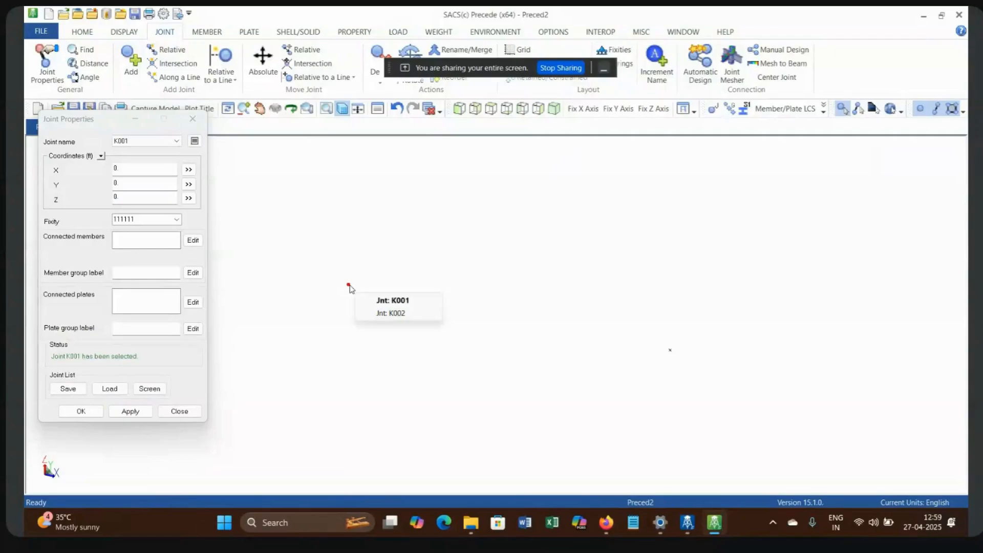
{"action": "left_click", "coordinate": [176, 219]}
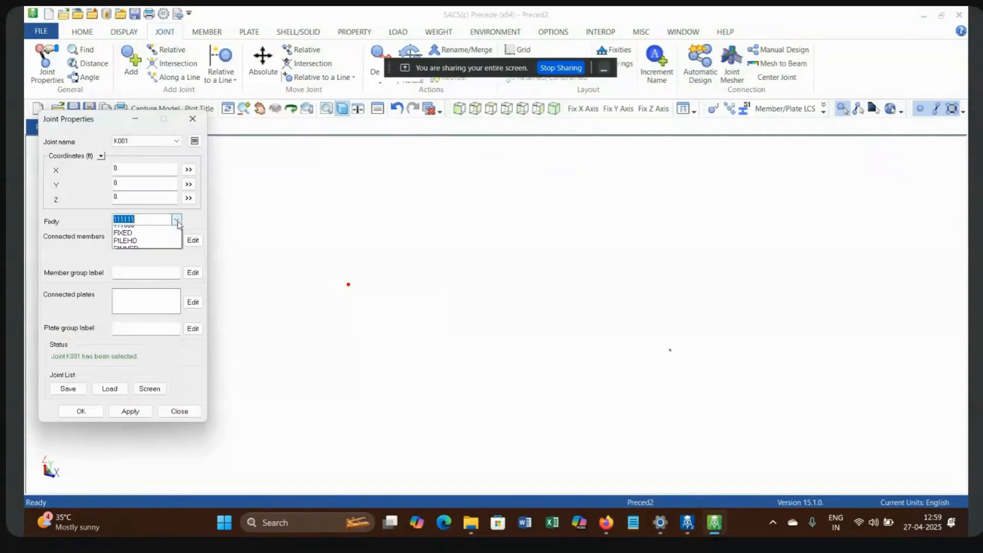
{"action": "left_click", "coordinate": [123, 230]}
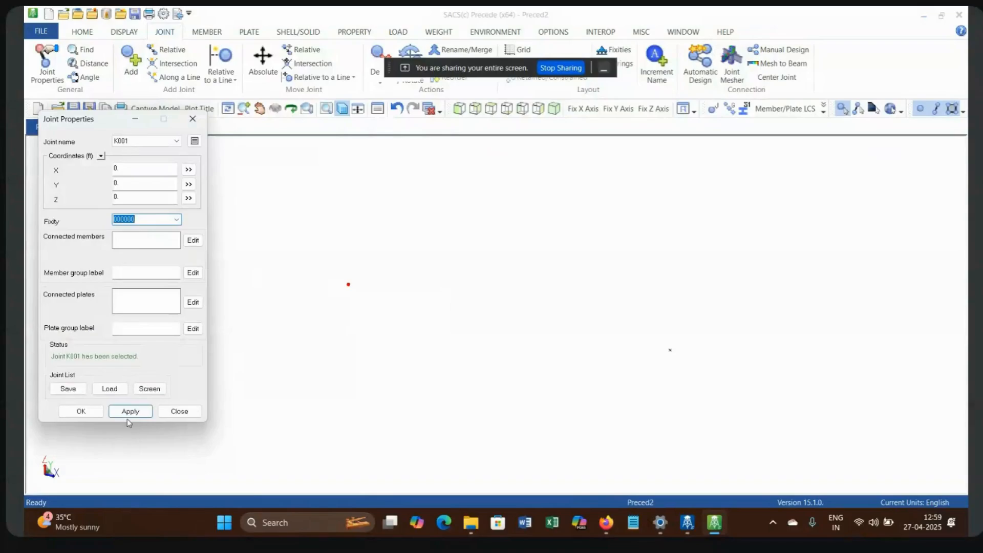
{"action": "left_click", "coordinate": [128, 413]}
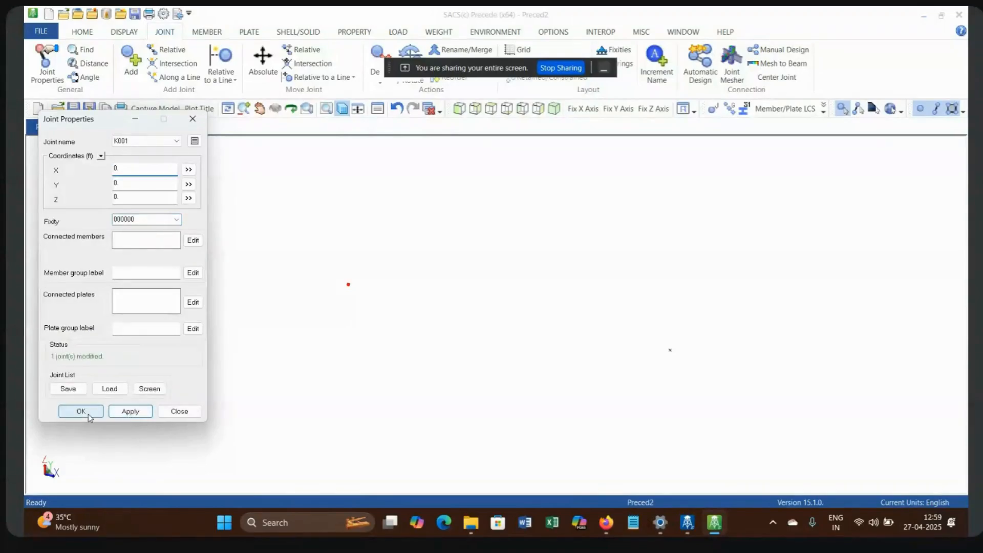
{"action": "left_click", "coordinate": [88, 414]}
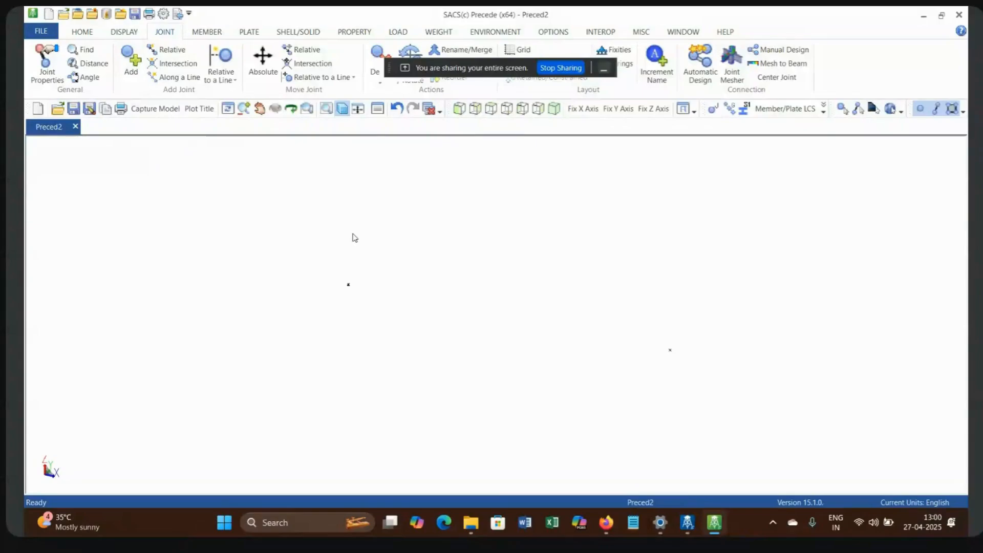
{"action": "left_click", "coordinate": [47, 62]}
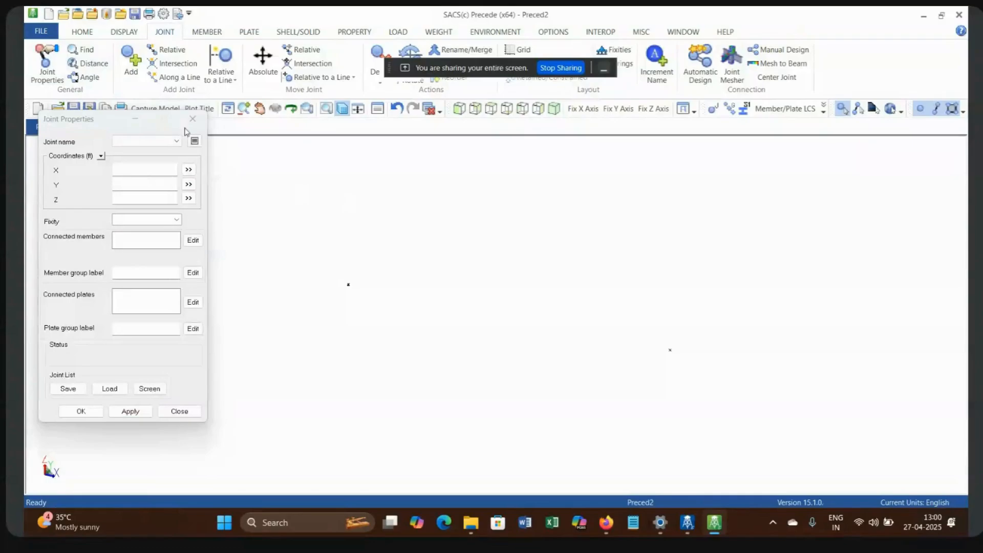
{"action": "left_click", "coordinate": [193, 119]}
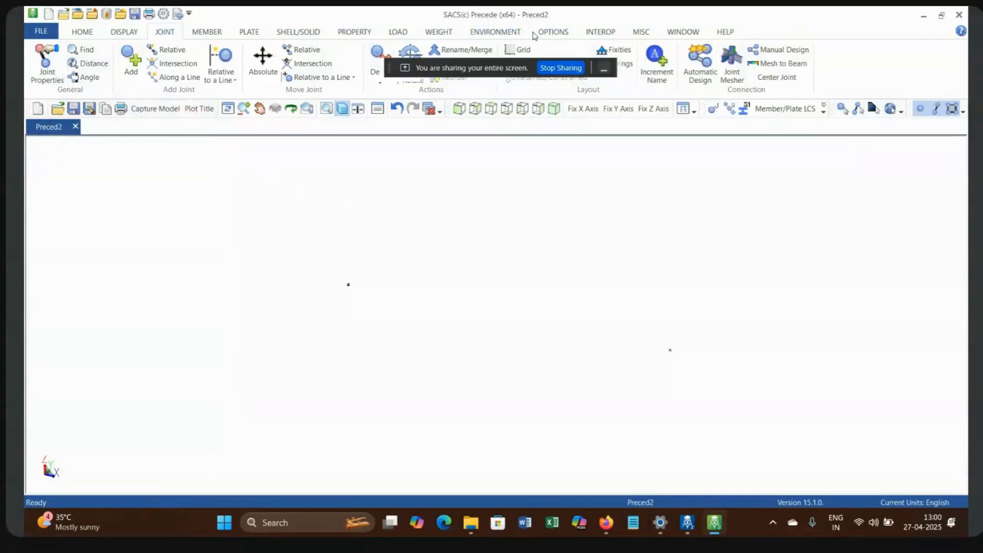
Step: Filter the library sections in the Member Section Manager to the Wide Flange type and locate the W10 sections
{"action": "left_click", "coordinate": [351, 33]}
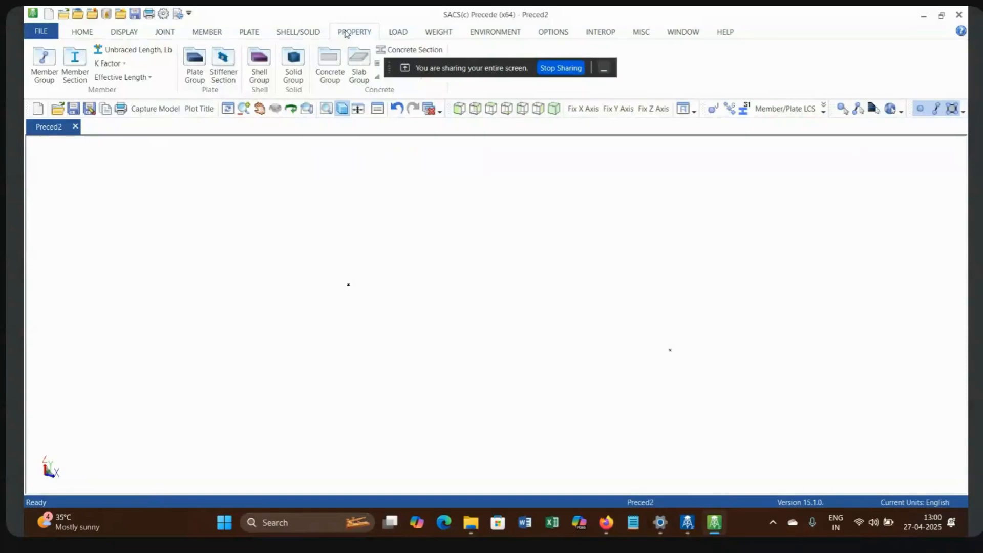
{"action": "left_click", "coordinate": [76, 76]}
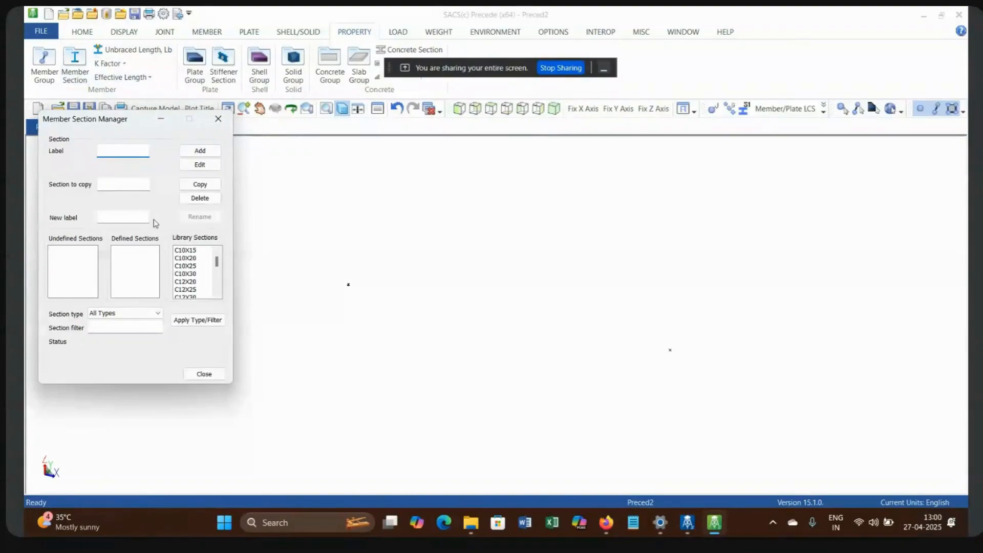
{"action": "left_click_drag", "start_coordinate": [217, 268], "coordinate": [217, 279]}
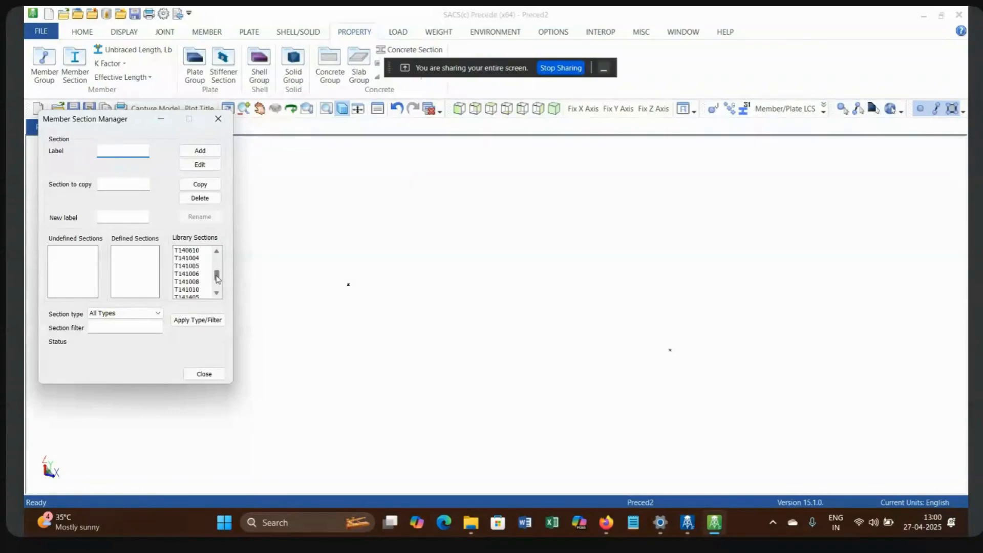
{"action": "left_click", "coordinate": [161, 314]}
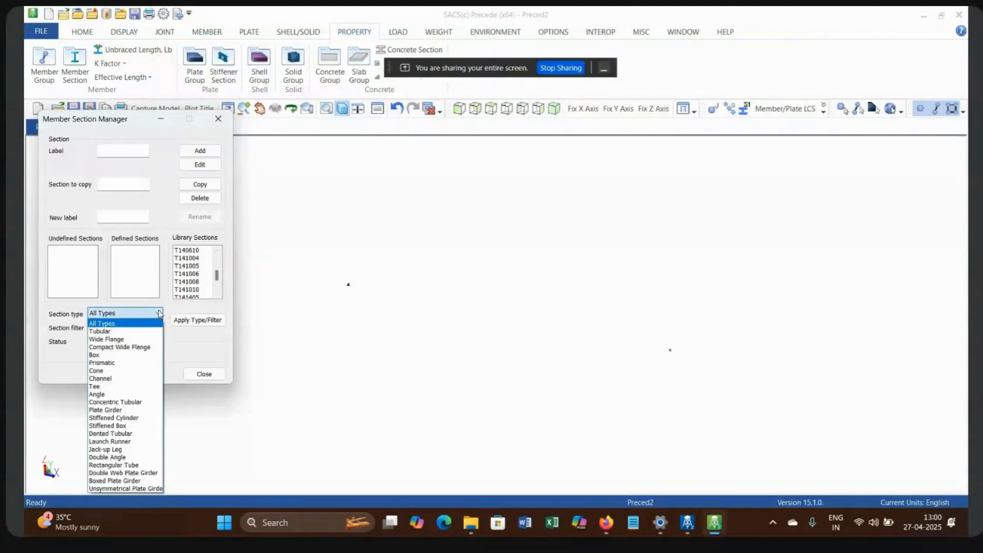
{"action": "left_click", "coordinate": [120, 341]}
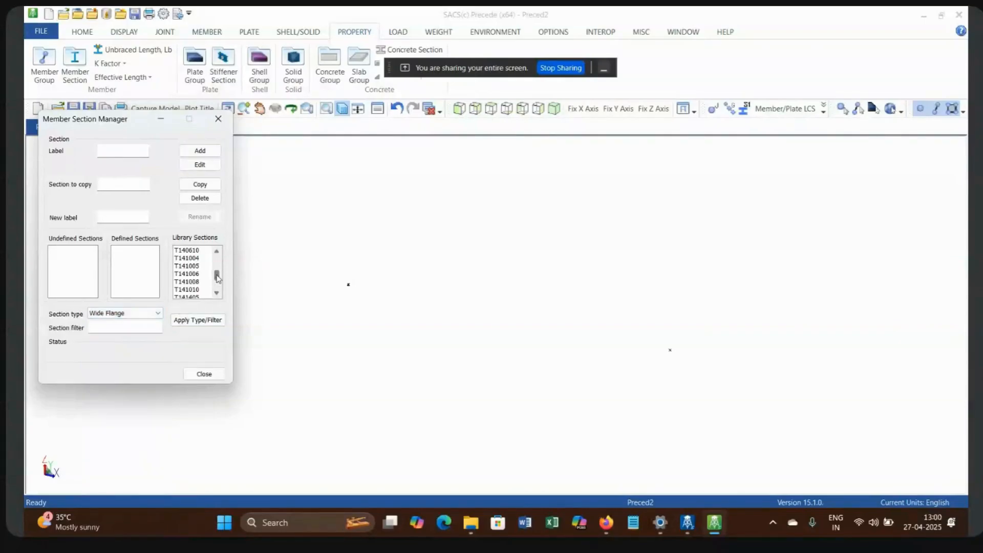
{"action": "left_click", "coordinate": [201, 321]}
{"action": "left_click_drag", "start_coordinate": [217, 265], "coordinate": [224, 275]}
{"action": "scroll", "coordinate": [202, 275], "scroll_direction": "up", "scroll_amount": 5}
{"action": "scroll", "coordinate": [200, 275], "scroll_direction": "up", "scroll_amount": 5}
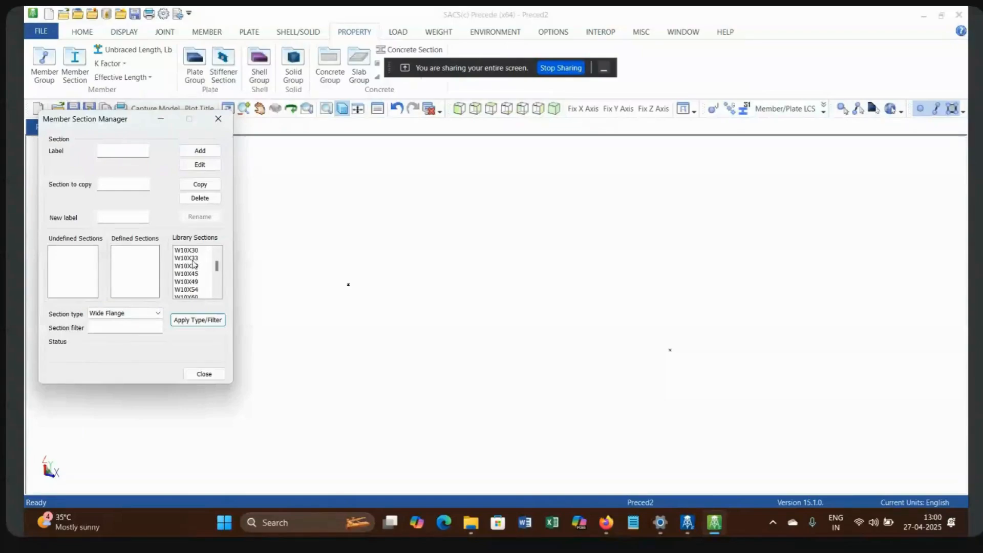
Step: Copy library section W10X33 to a new section labelled KW10X33
{"action": "left_click", "coordinate": [194, 259]}
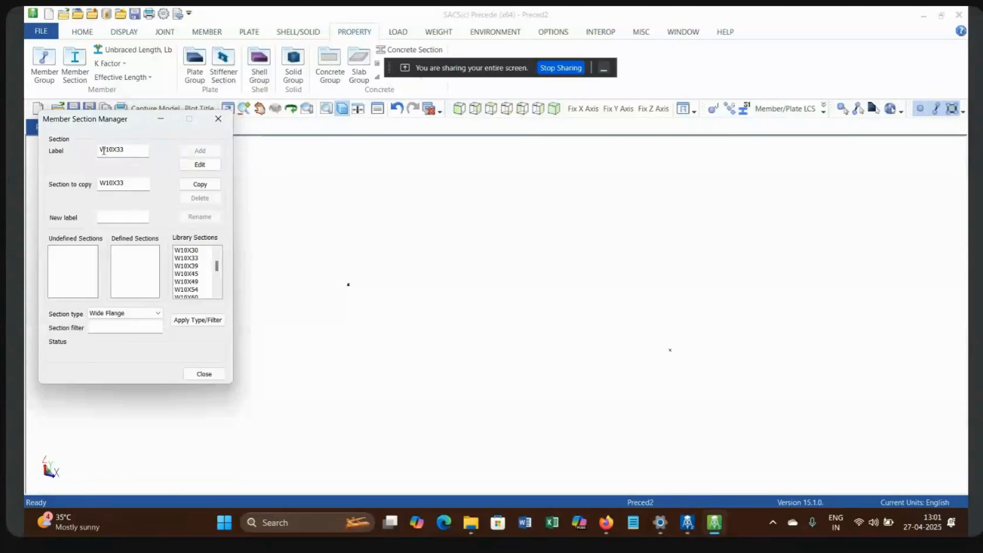
{"action": "left_click_drag", "start_coordinate": [100, 151], "coordinate": [105, 150]}
{"action": "left_click", "coordinate": [102, 148]}
{"action": "type", "text": "K"}
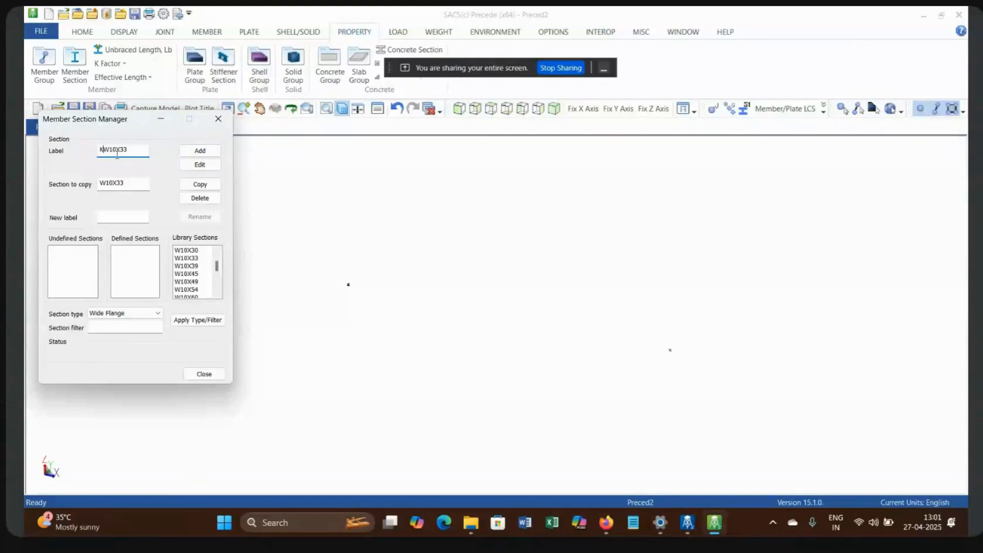
{"action": "key", "text": "End"}
{"action": "left_click", "coordinate": [203, 186]}
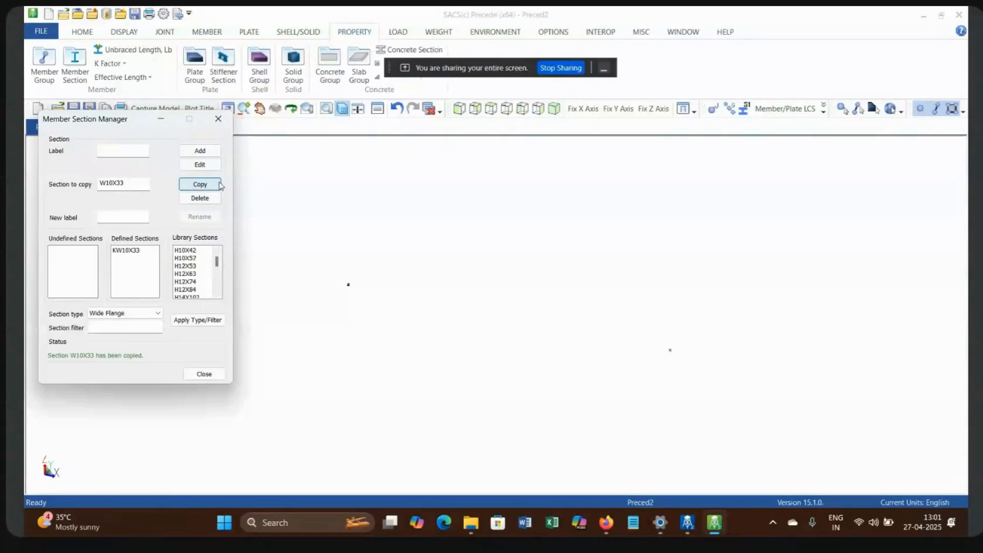
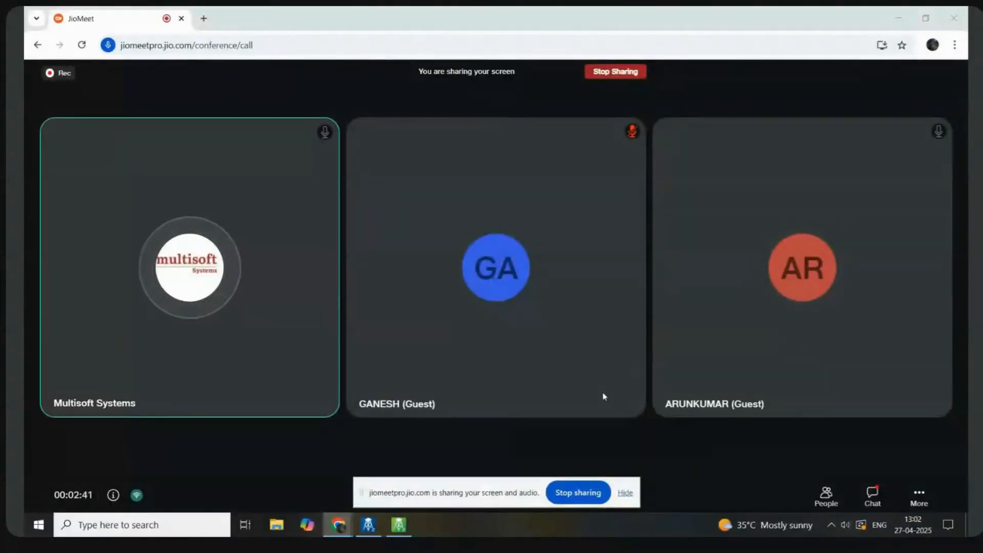
Step: Switch from the meeting to the SACS Precede window with the Preced1 model and maximise it
{"action": "left_click", "coordinate": [399, 525]}
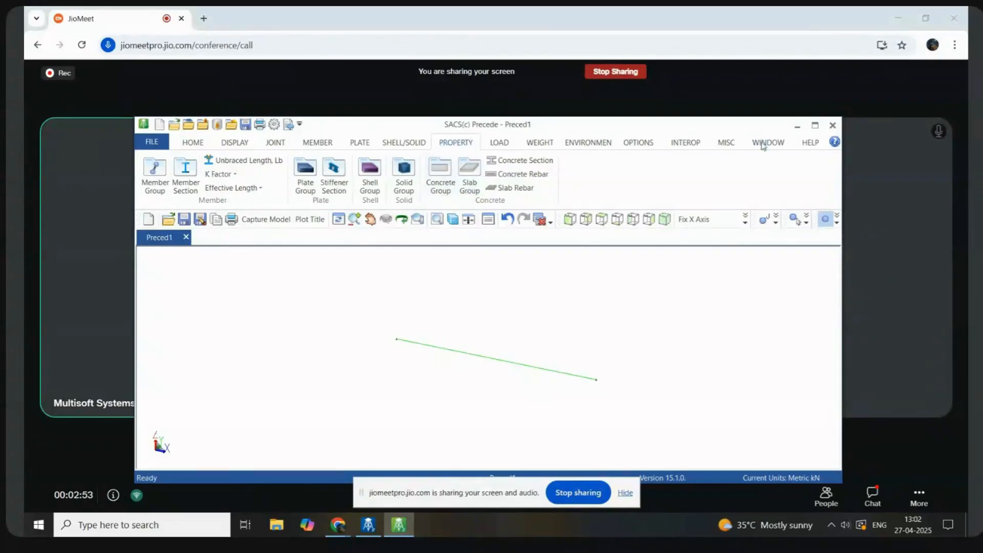
{"action": "left_click", "coordinate": [815, 125]}
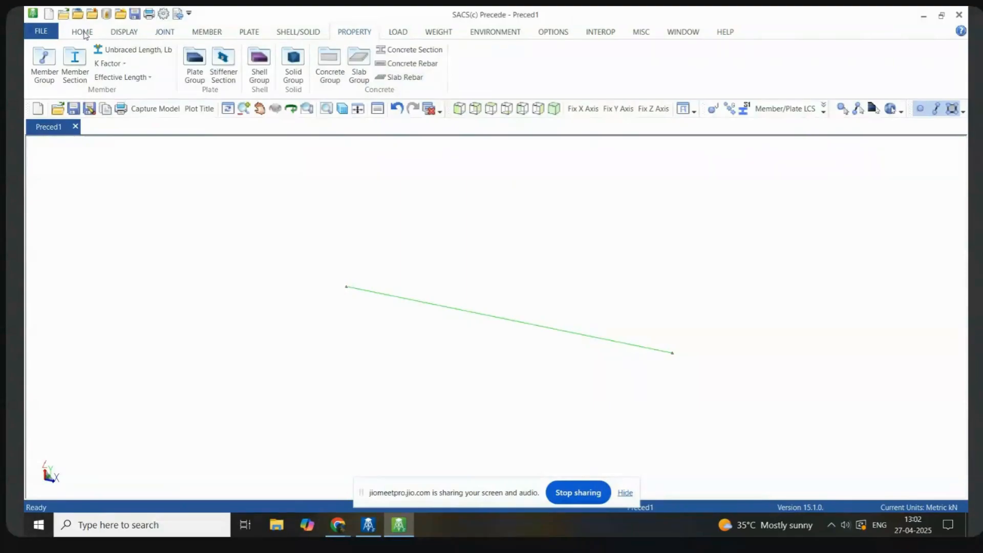
{"action": "left_click", "coordinate": [202, 39]}
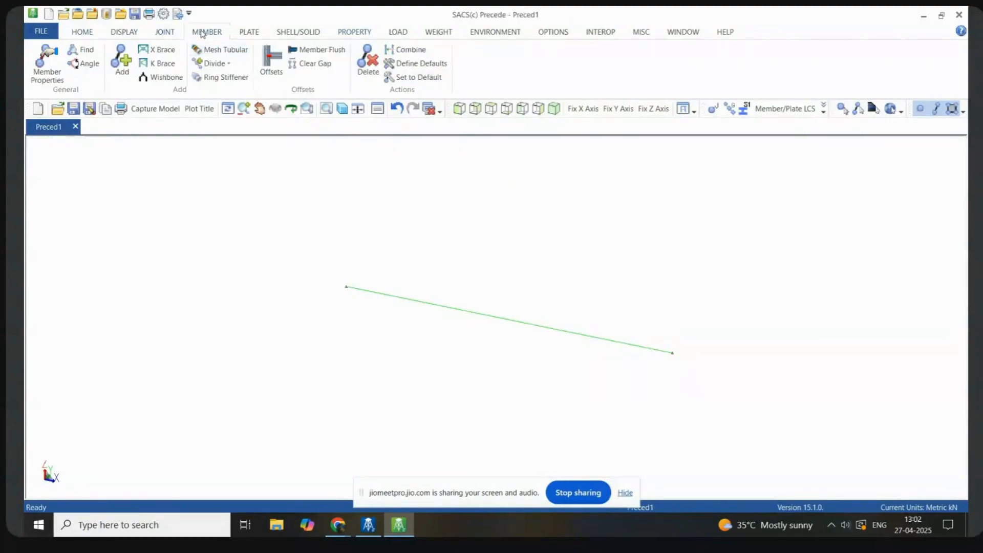
{"action": "left_click", "coordinate": [84, 34]}
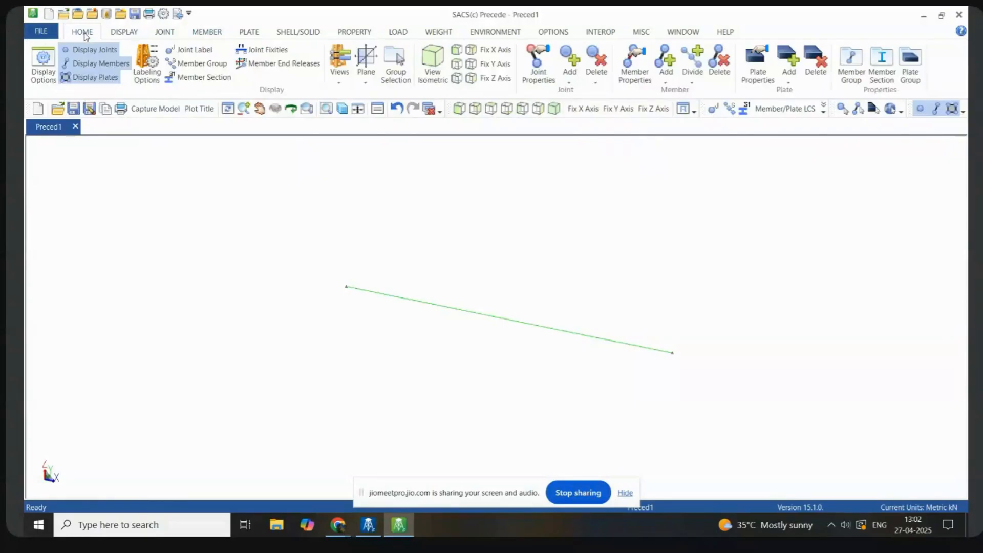
Step: Filter the library sections in the Member Section Manager to the Wide Flange type
{"action": "left_click", "coordinate": [356, 33]}
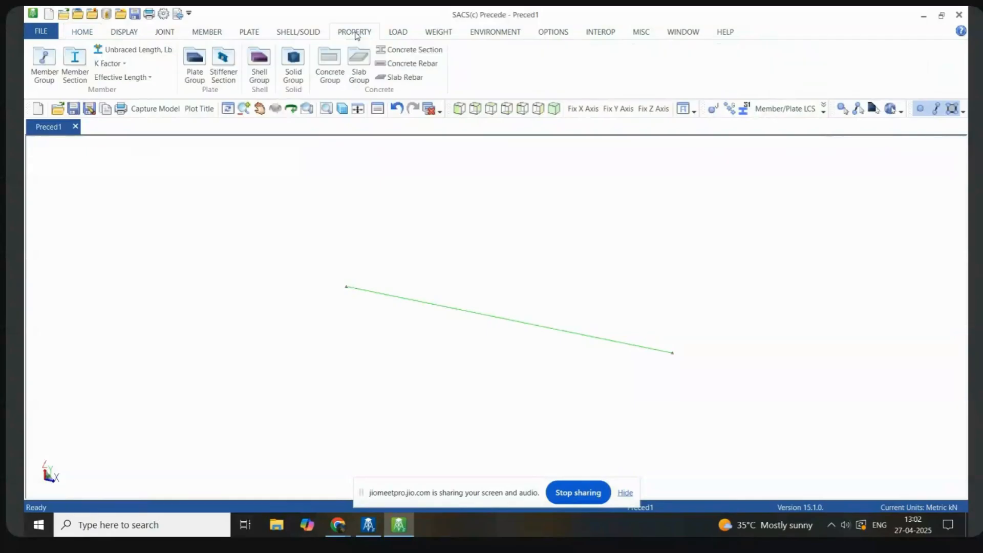
{"action": "left_click", "coordinate": [78, 82]}
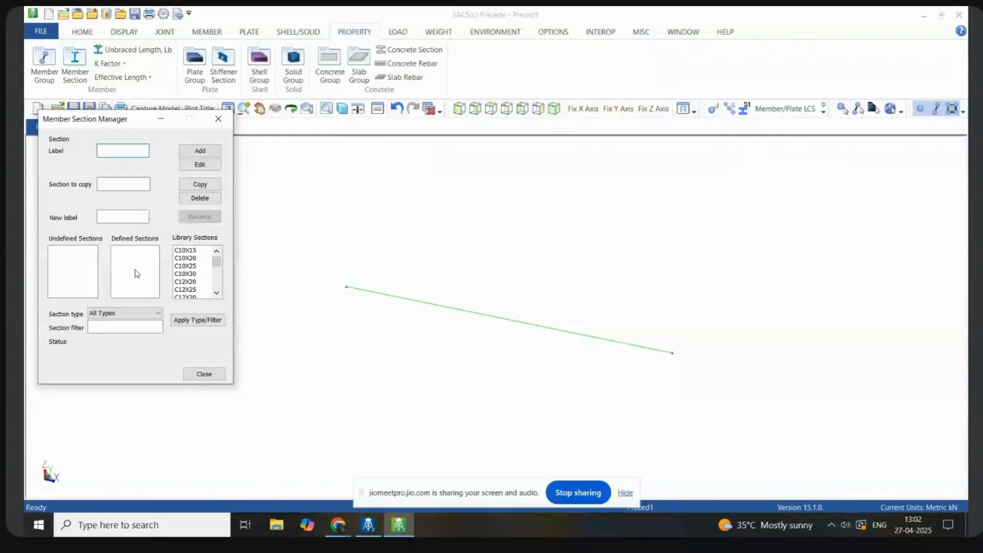
{"action": "left_click", "coordinate": [132, 315]}
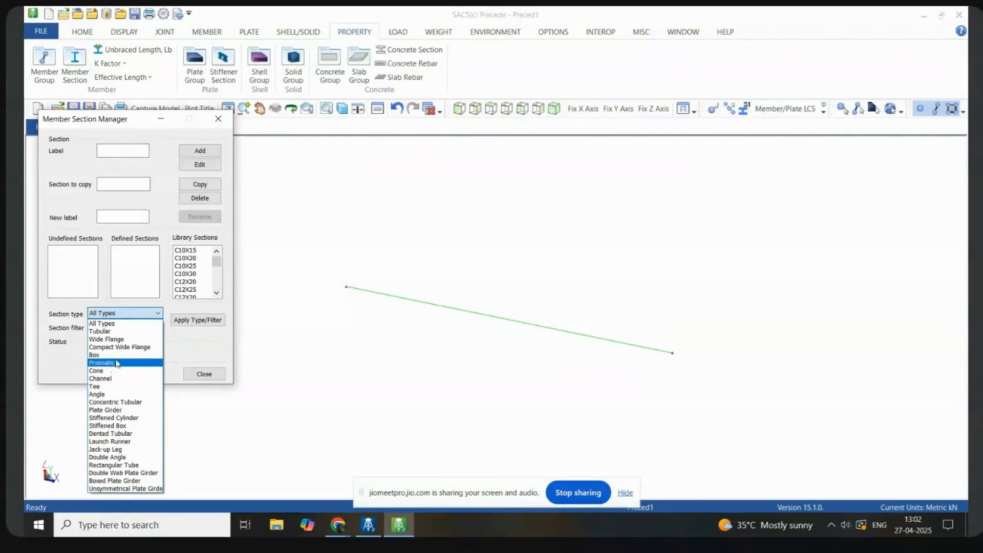
{"action": "left_click", "coordinate": [106, 340]}
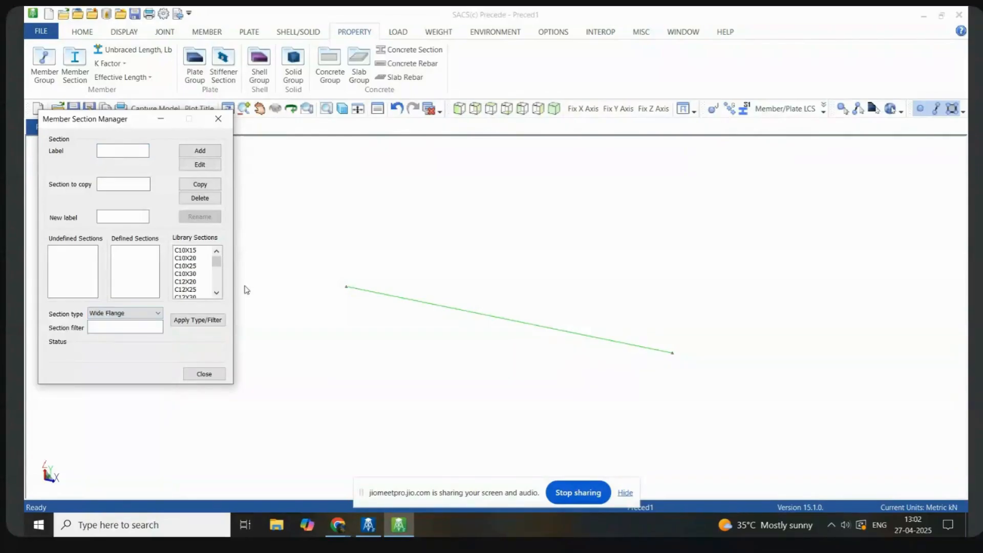
{"action": "left_click", "coordinate": [197, 321]}
Step: Copy library section H10X42 to a new section labelled M001 and close the section manager
{"action": "left_click", "coordinate": [194, 251]}
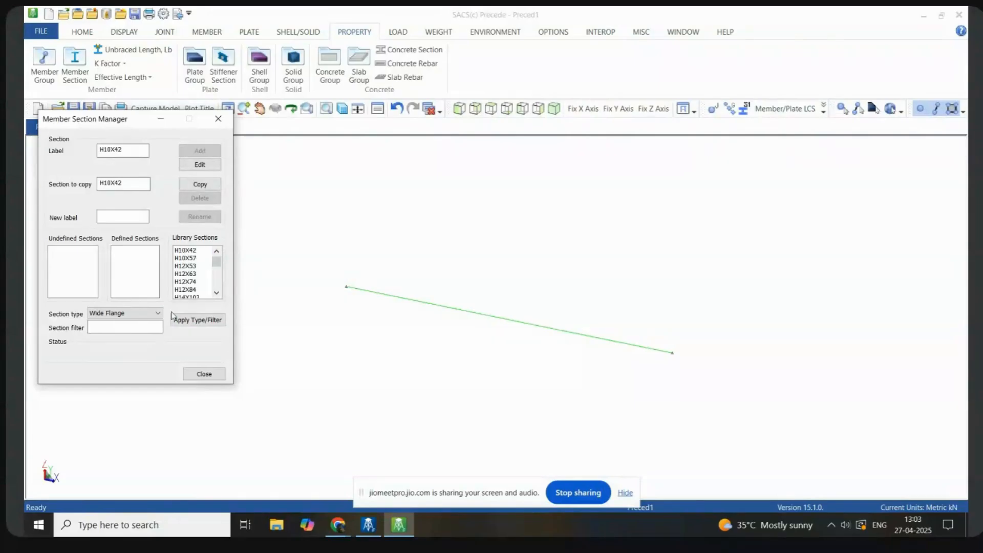
{"action": "left_click", "coordinate": [137, 153]}
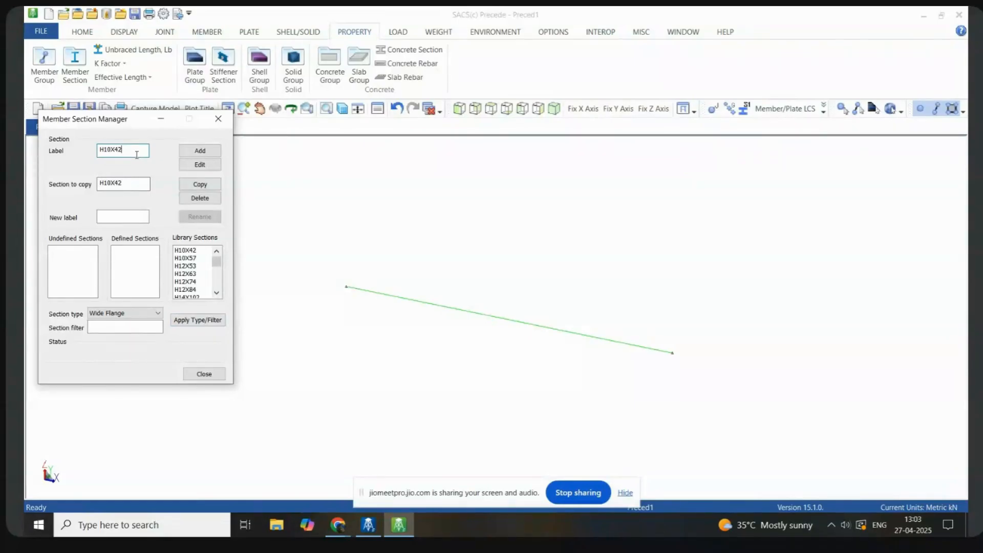
{"action": "key", "text": "BackSpace"}
{"action": "key", "text": "BackSpace"}
{"action": "key", "text": "BackSpace"}
{"action": "key", "text": "BackSpace"}
{"action": "key", "text": "BackSpace"}
{"action": "key", "text": "BackSpace"}
{"action": "type", "text": "M001"}
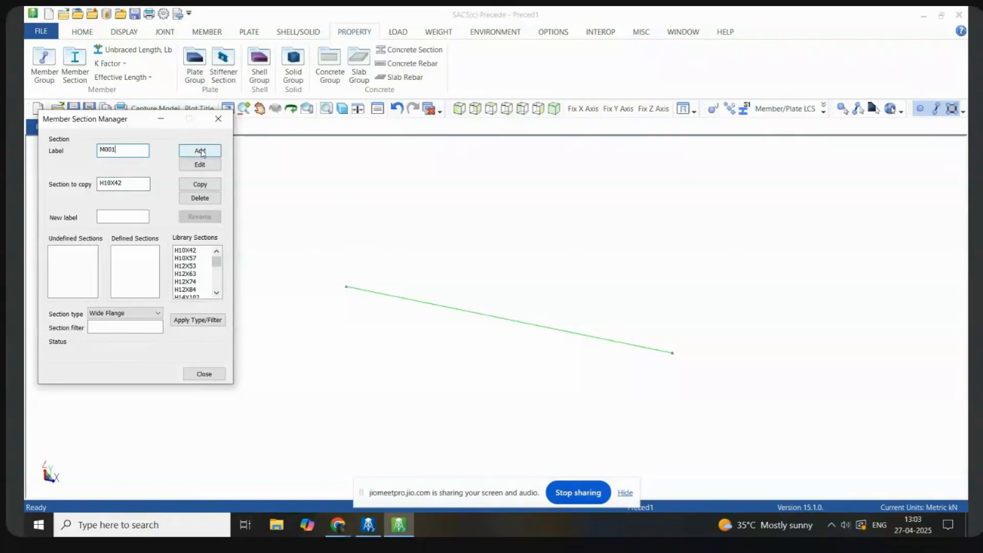
{"action": "left_click", "coordinate": [200, 186]}
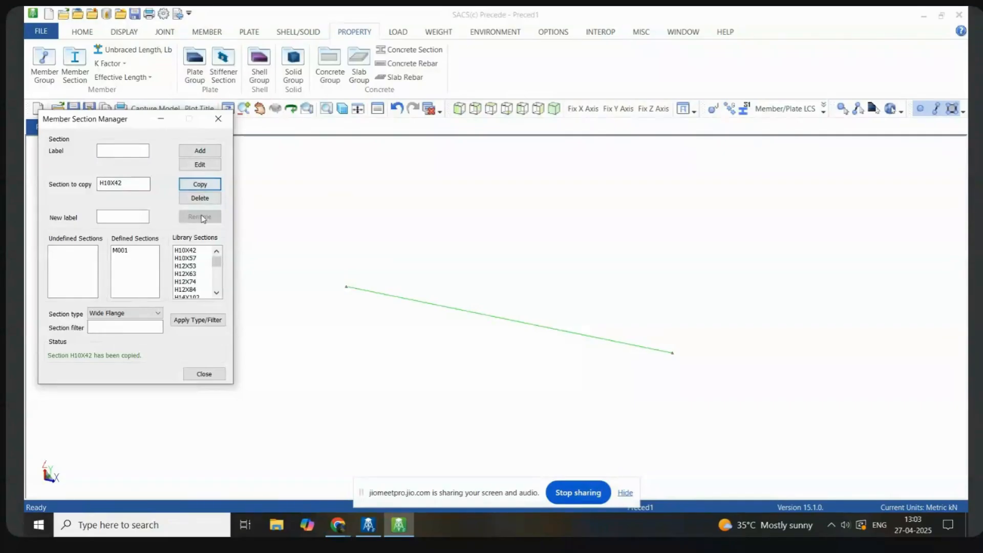
{"action": "left_click", "coordinate": [205, 378]}
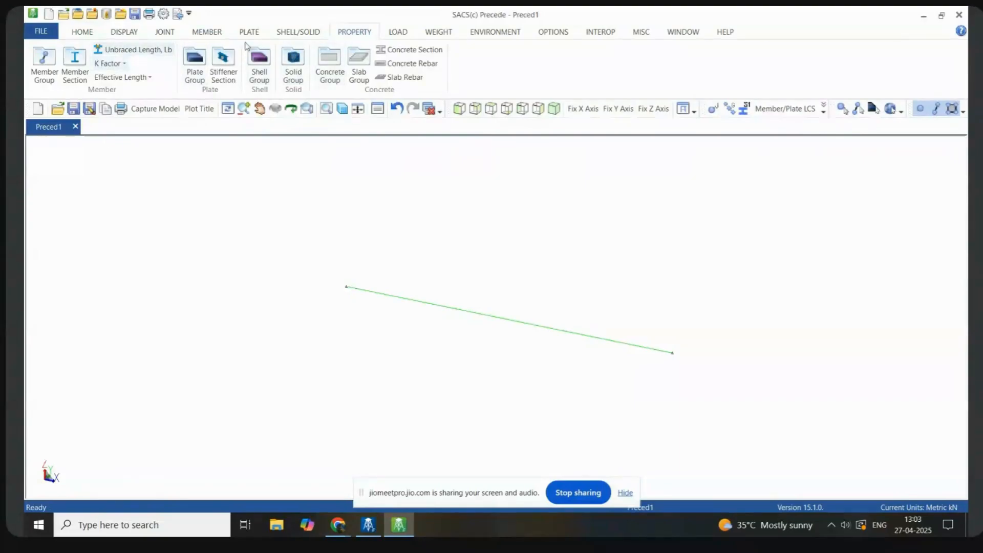
Step: Start a new member group labelled M1 and choose the referenced section M001 for it
{"action": "left_click", "coordinate": [55, 72]}
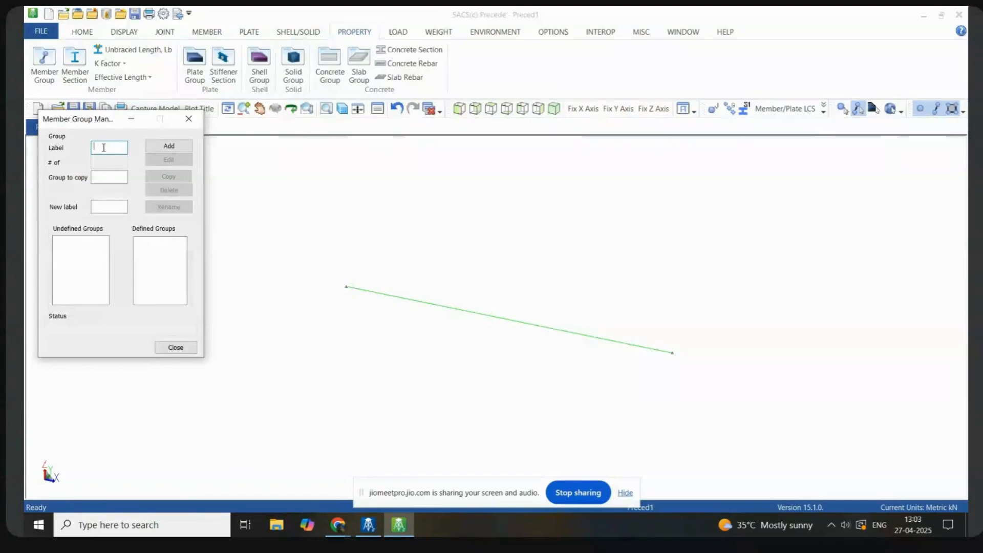
{"action": "type", "text": "M1"}
{"action": "left_click", "coordinate": [172, 147]}
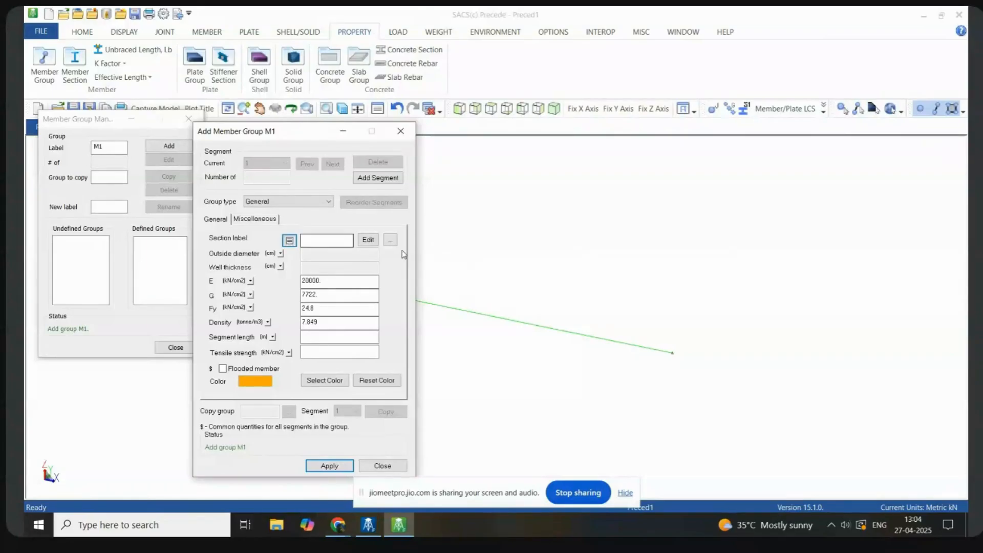
{"action": "left_click", "coordinate": [391, 241]}
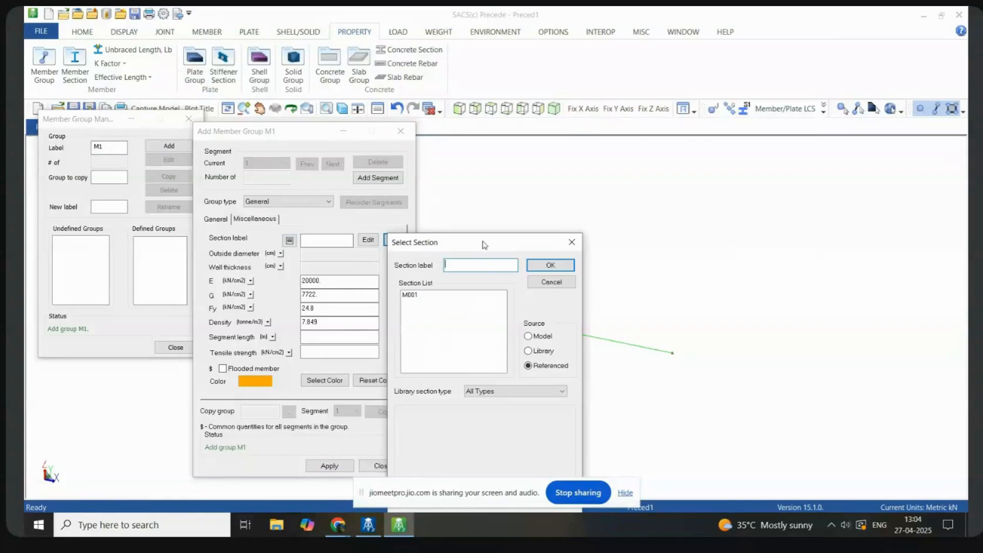
{"action": "left_click_drag", "start_coordinate": [460, 245], "coordinate": [347, 123]}
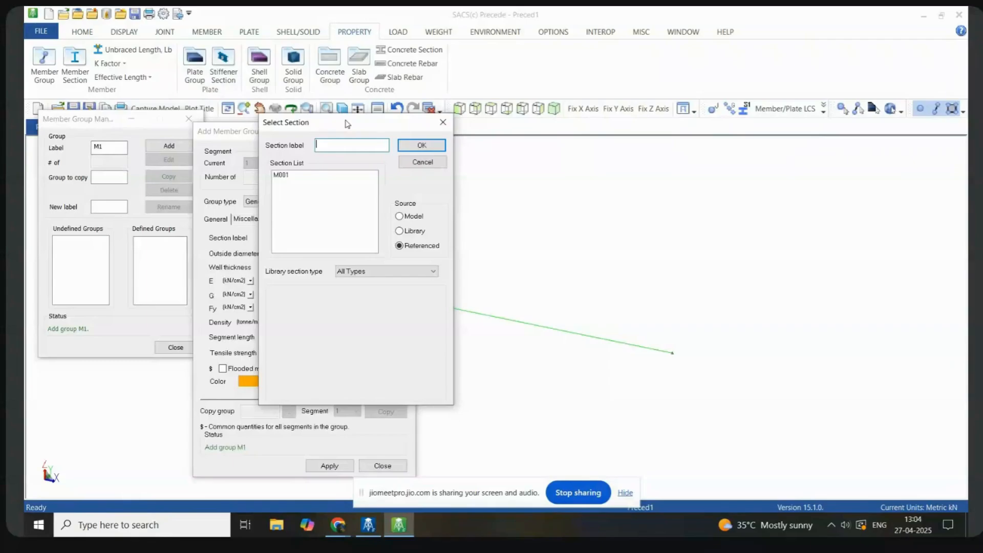
{"action": "left_click", "coordinate": [280, 176]}
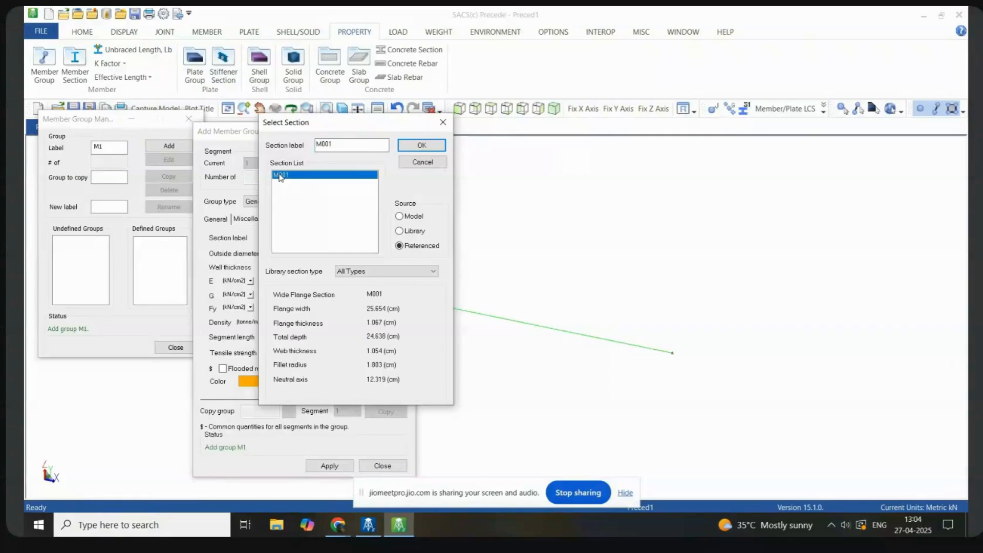
{"action": "left_click", "coordinate": [422, 145]}
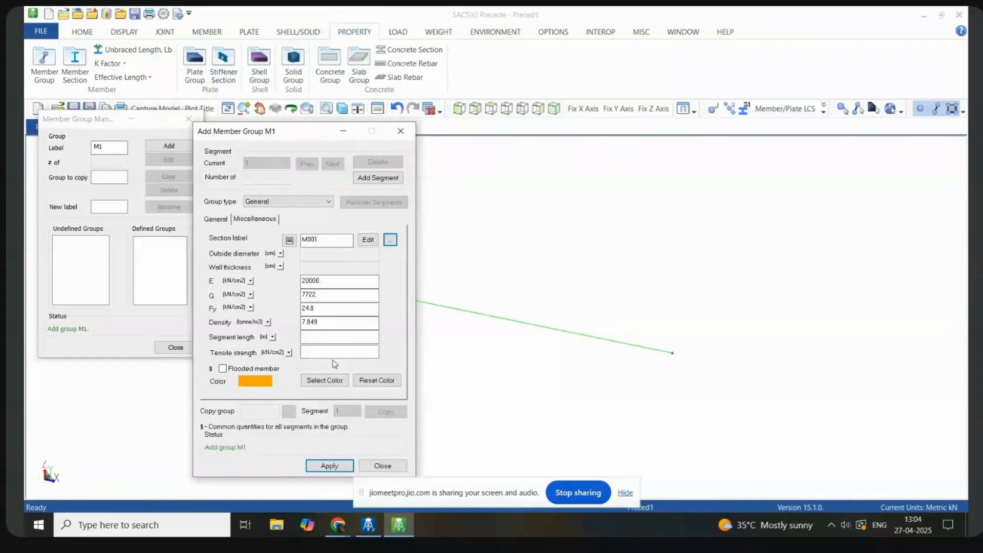
Step: Set the color of member group M1 to blue, apply the group and close the group manager
{"action": "left_click", "coordinate": [326, 381]}
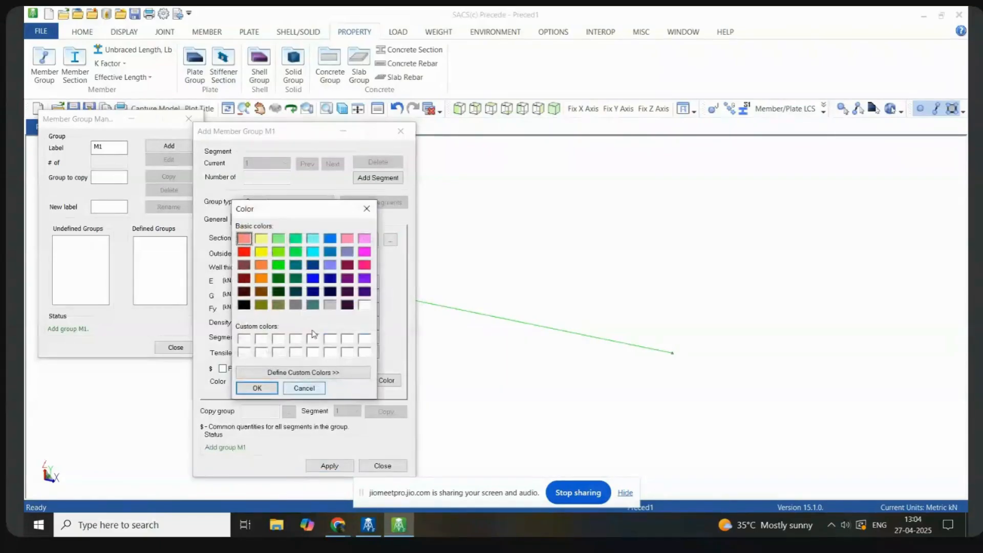
{"action": "left_click", "coordinate": [278, 239]}
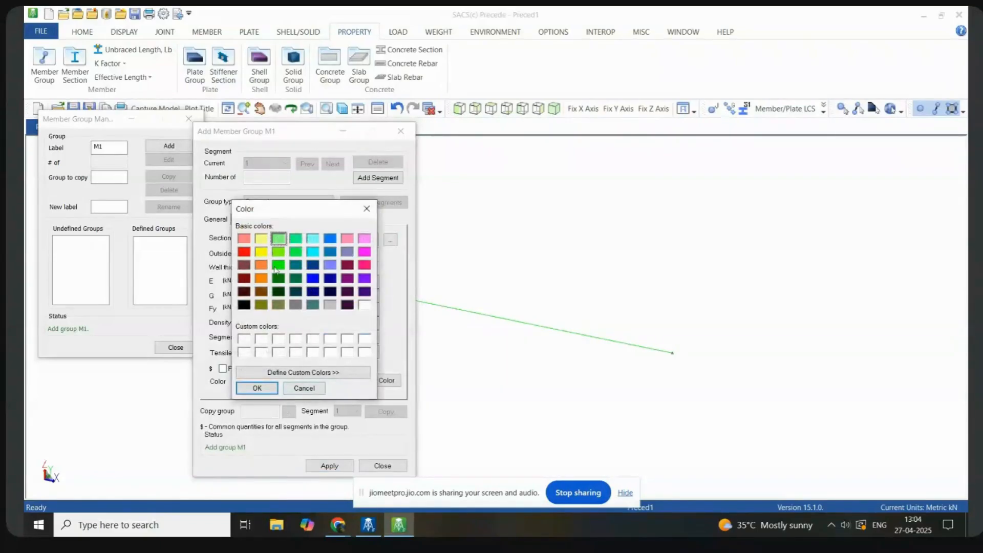
{"action": "left_click", "coordinate": [313, 278]}
{"action": "left_click", "coordinate": [260, 388]}
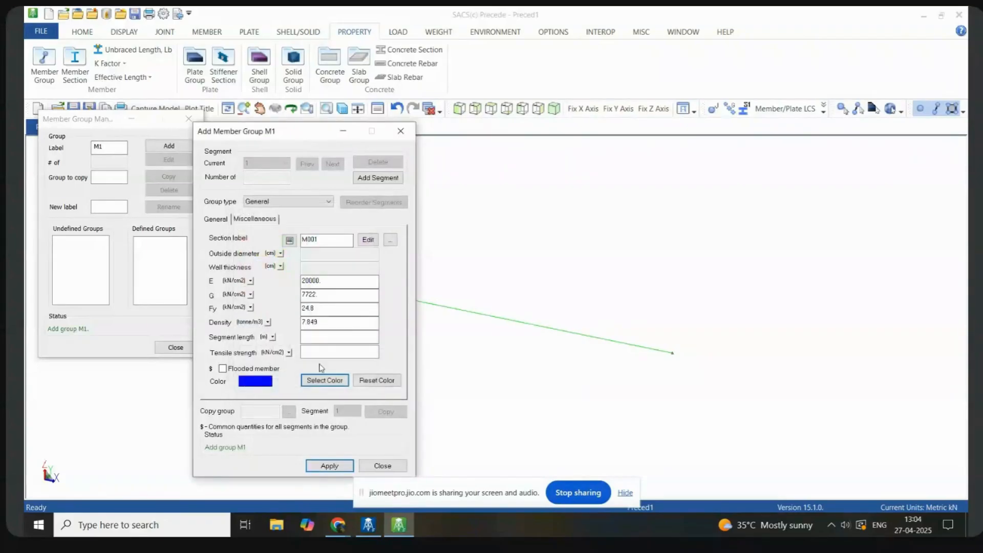
{"action": "left_click", "coordinate": [329, 466]}
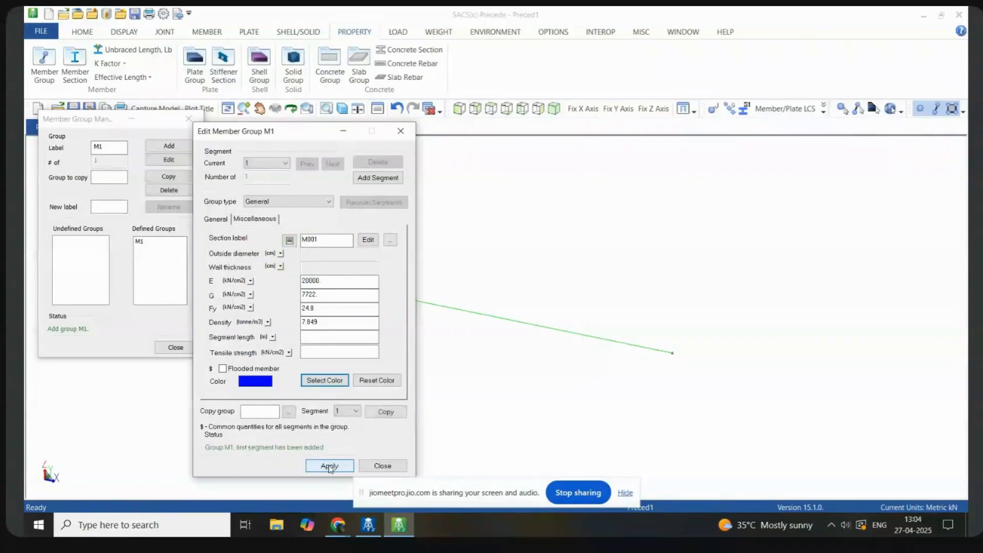
{"action": "left_click", "coordinate": [380, 466]}
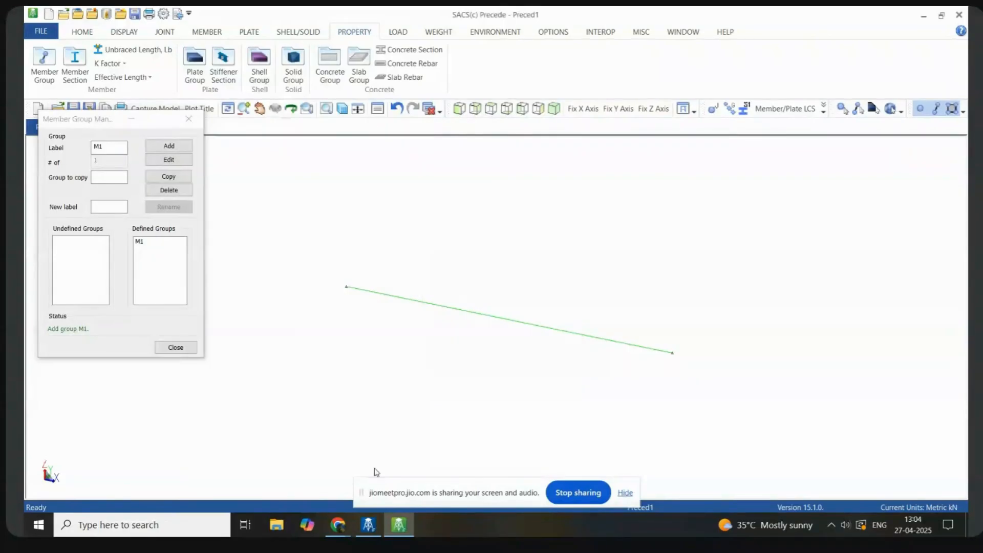
{"action": "left_click", "coordinate": [183, 347]}
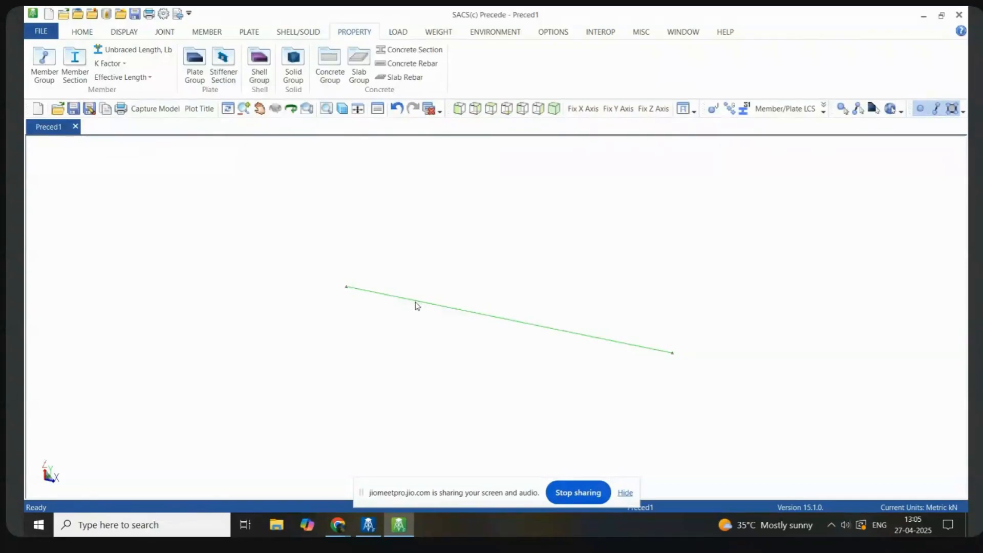
Step: Assign group M1 to member 0001-0002 in its member properties and display the member as a solid 3D shape
{"action": "left_click", "coordinate": [210, 33]}
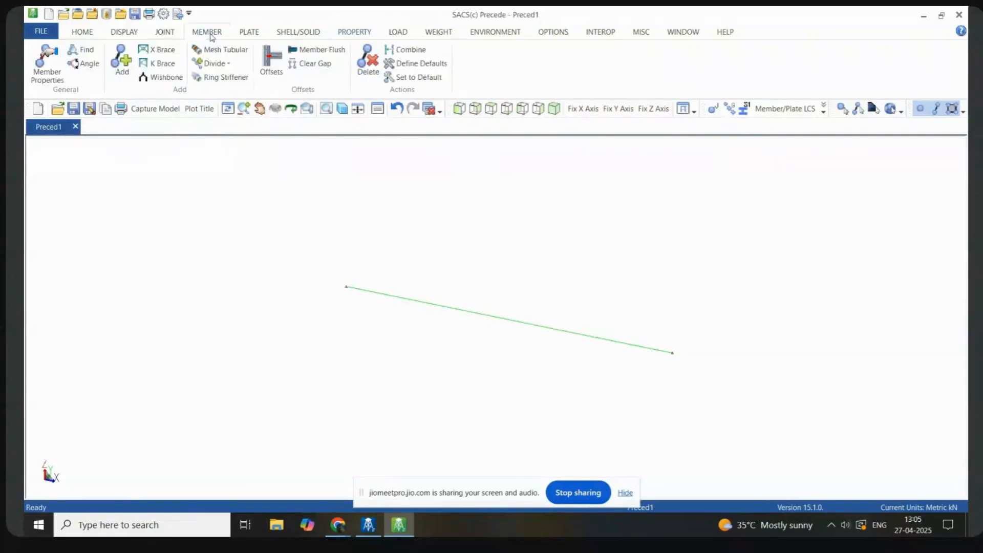
{"action": "left_click", "coordinate": [50, 75]}
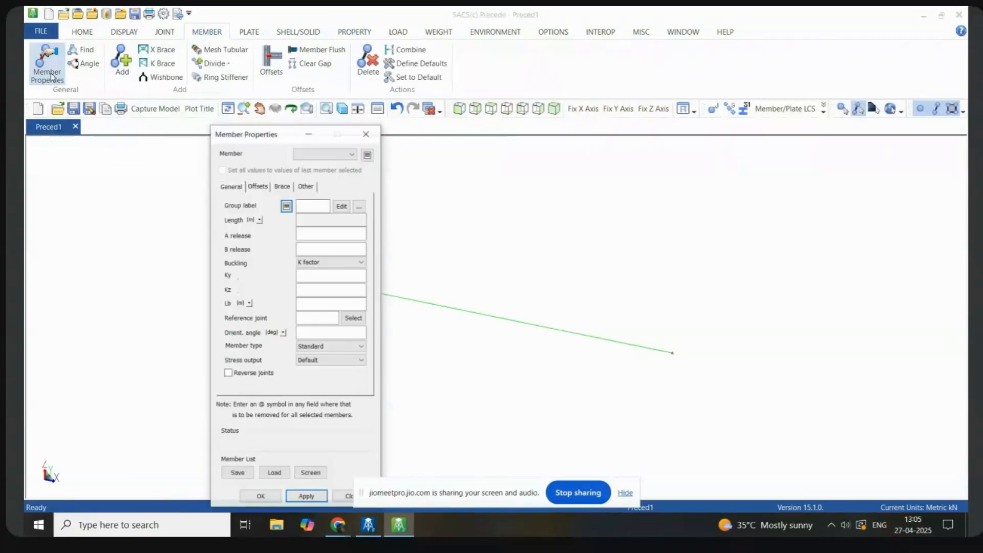
{"action": "left_click_drag", "start_coordinate": [266, 136], "coordinate": [146, 97]}
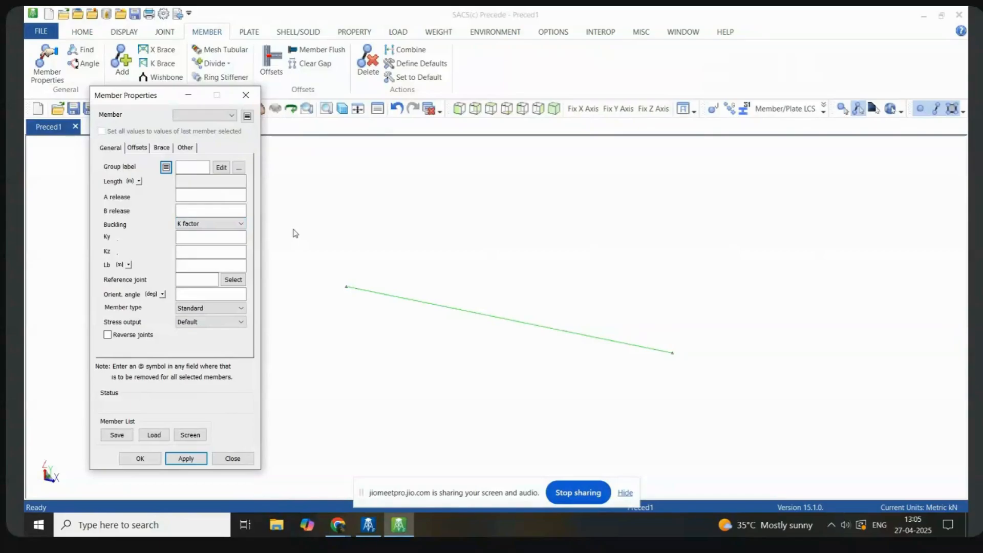
{"action": "left_click", "coordinate": [401, 301]}
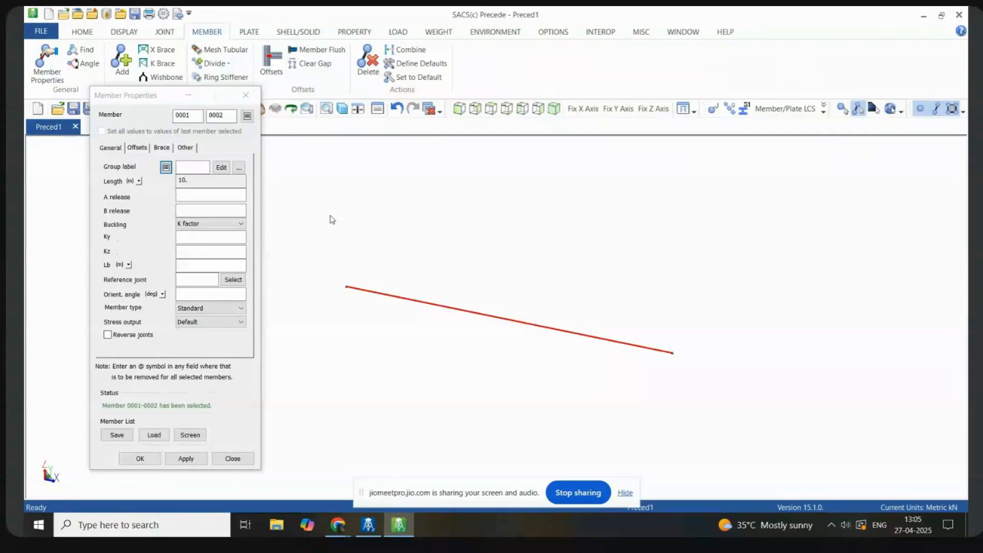
{"action": "left_click", "coordinate": [166, 169]}
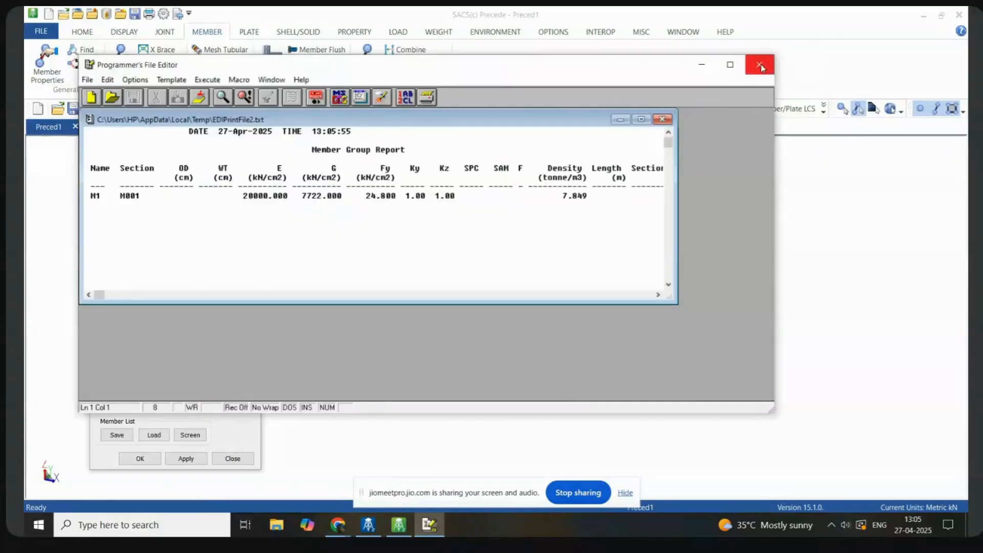
{"action": "left_click", "coordinate": [759, 65]}
{"action": "left_click", "coordinate": [238, 168]}
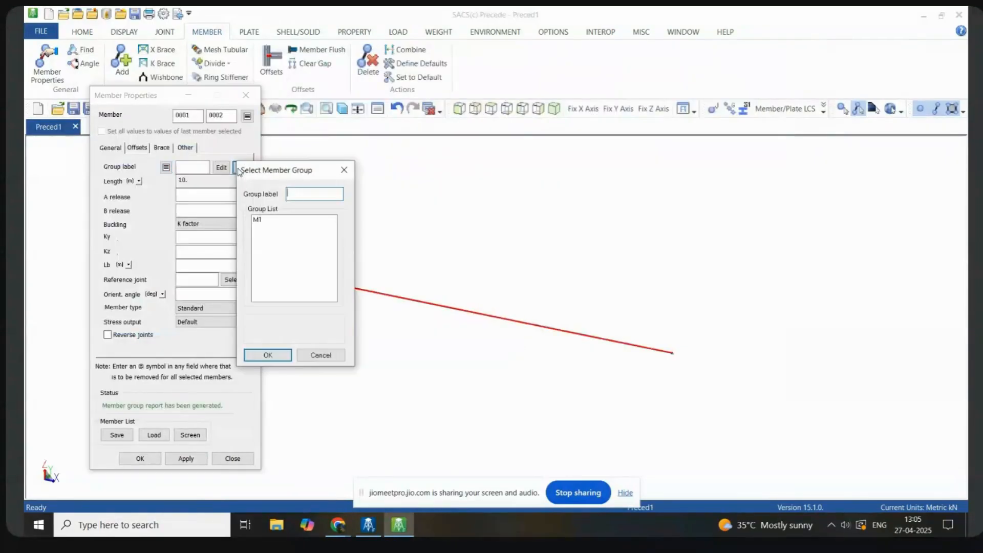
{"action": "left_click", "coordinate": [257, 220]}
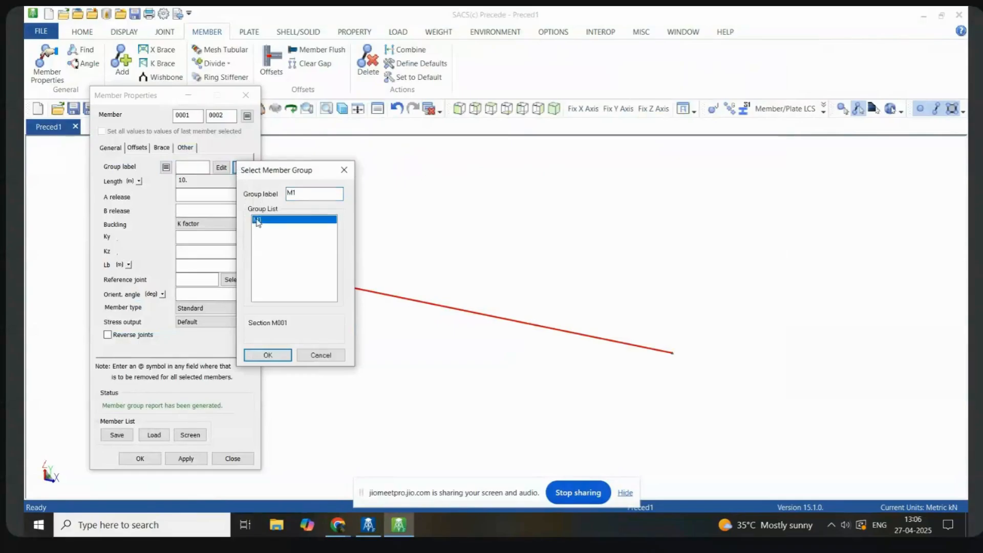
{"action": "left_click", "coordinate": [269, 355]}
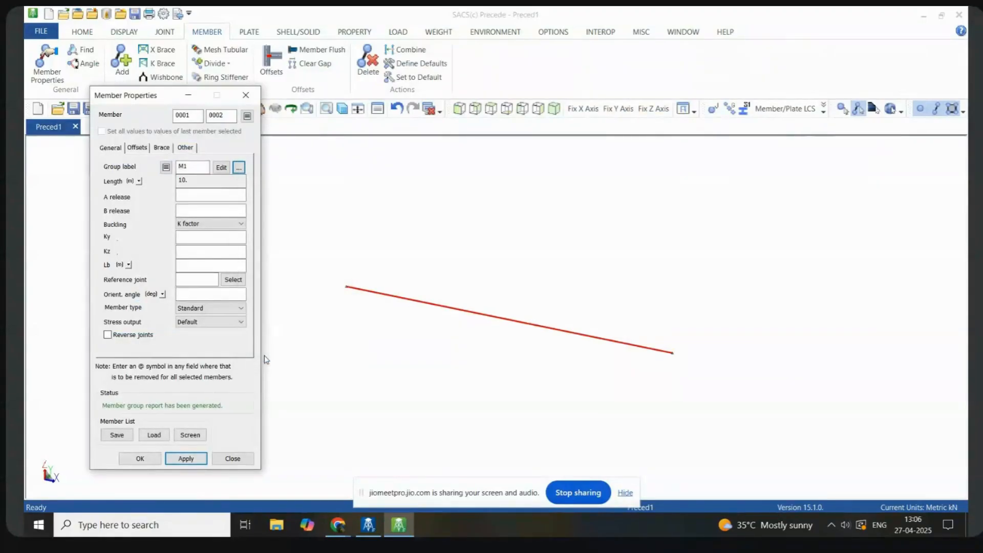
{"action": "left_click", "coordinate": [186, 459]}
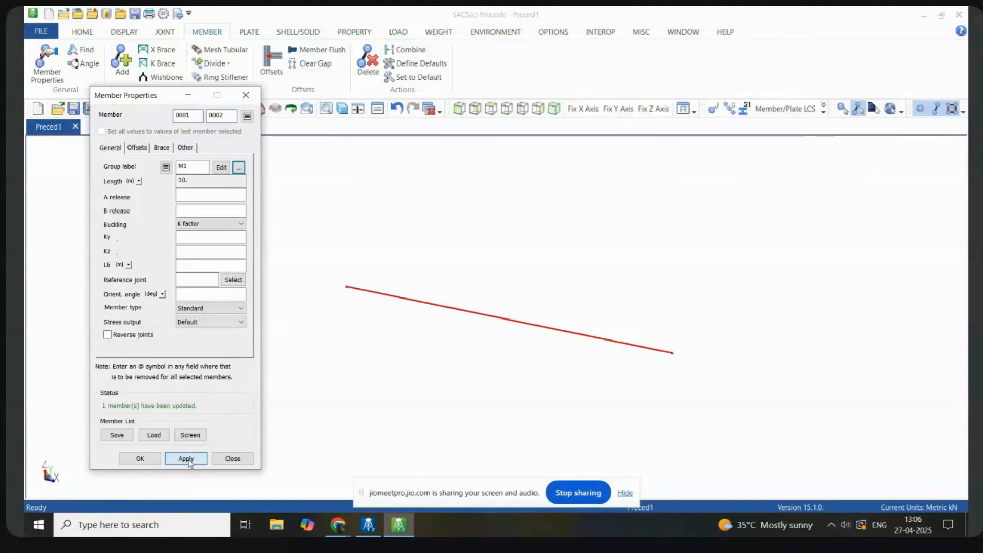
{"action": "left_click", "coordinate": [140, 459]}
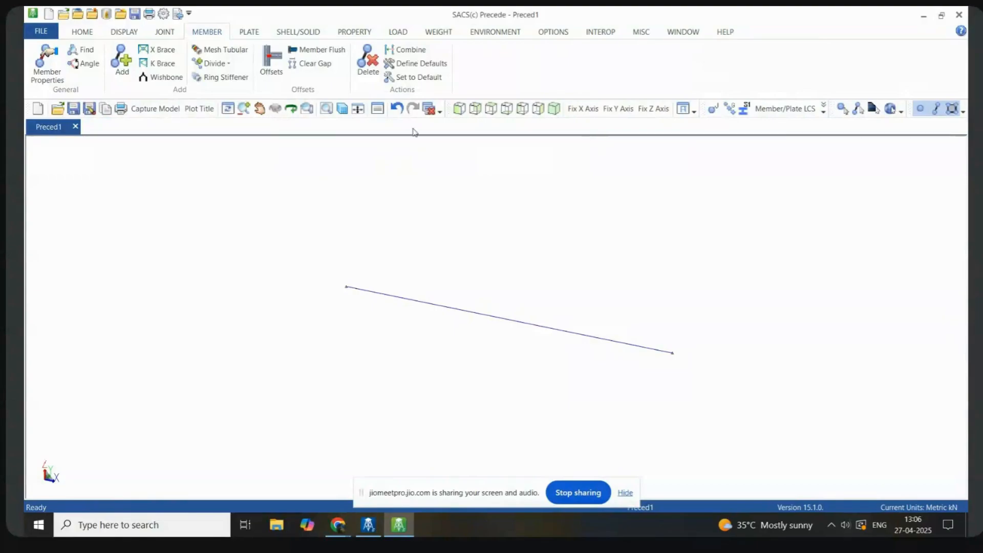
{"action": "left_click", "coordinate": [342, 109]}
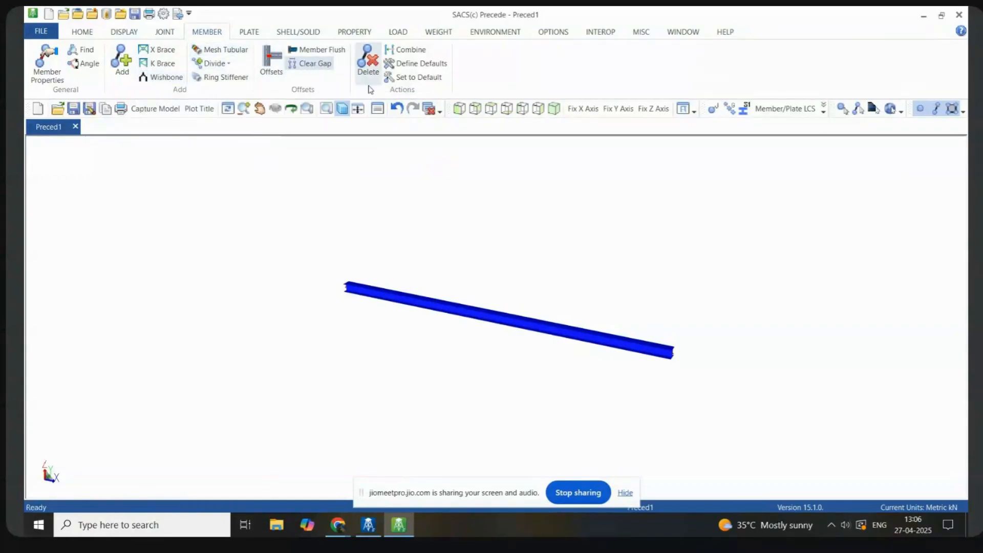
Step: Delete member 0001-0002 from the model, keeping its end joints
{"action": "left_click", "coordinate": [368, 61]}
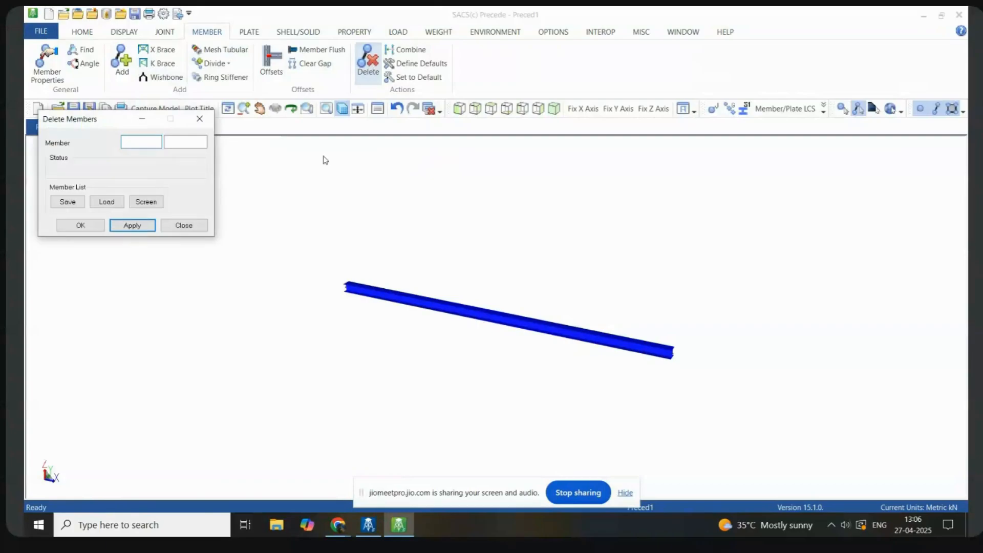
{"action": "left_click", "coordinate": [397, 301]}
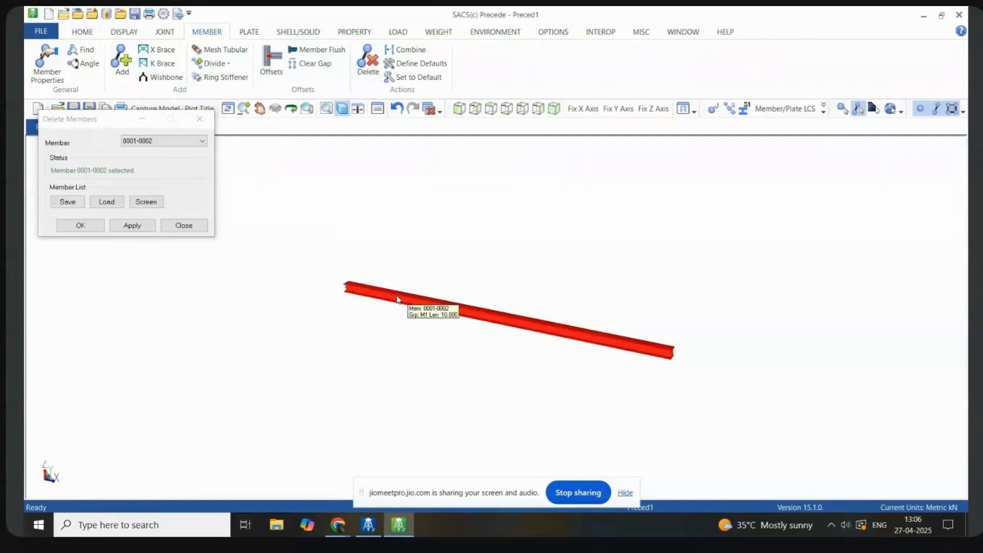
{"action": "left_click", "coordinate": [132, 225]}
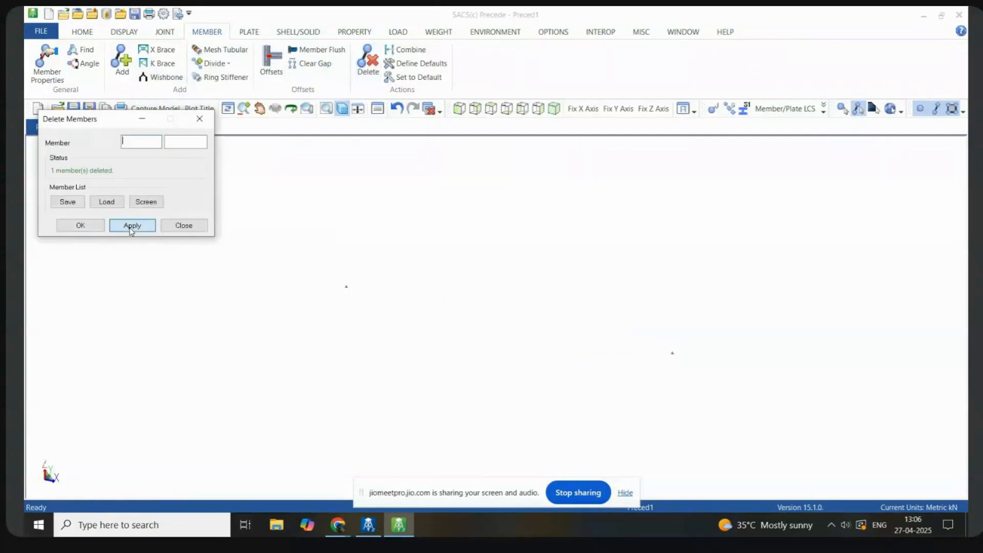
Step: Close member deletion and start adding a member with M1 chosen as its group label
{"action": "left_click", "coordinate": [87, 226]}
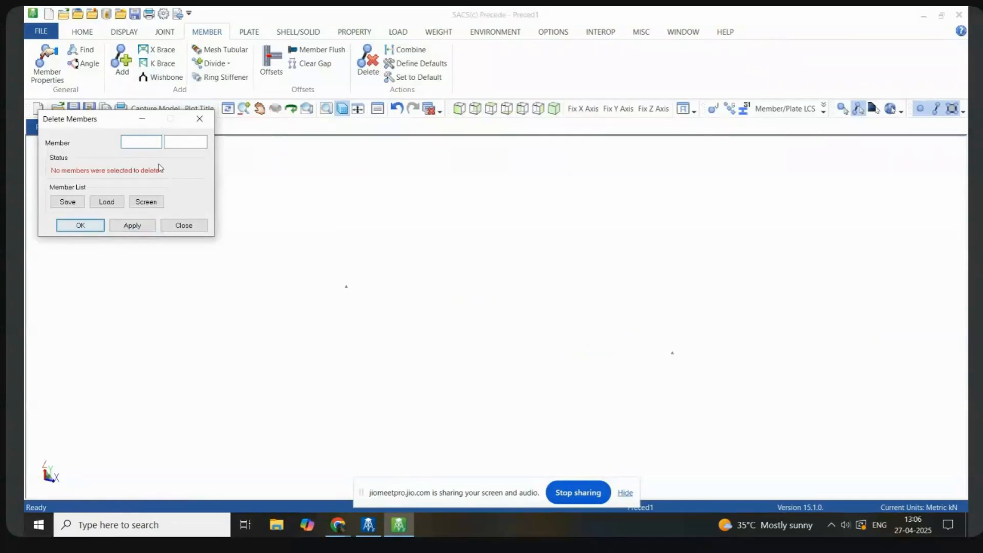
{"action": "left_click", "coordinate": [200, 118]}
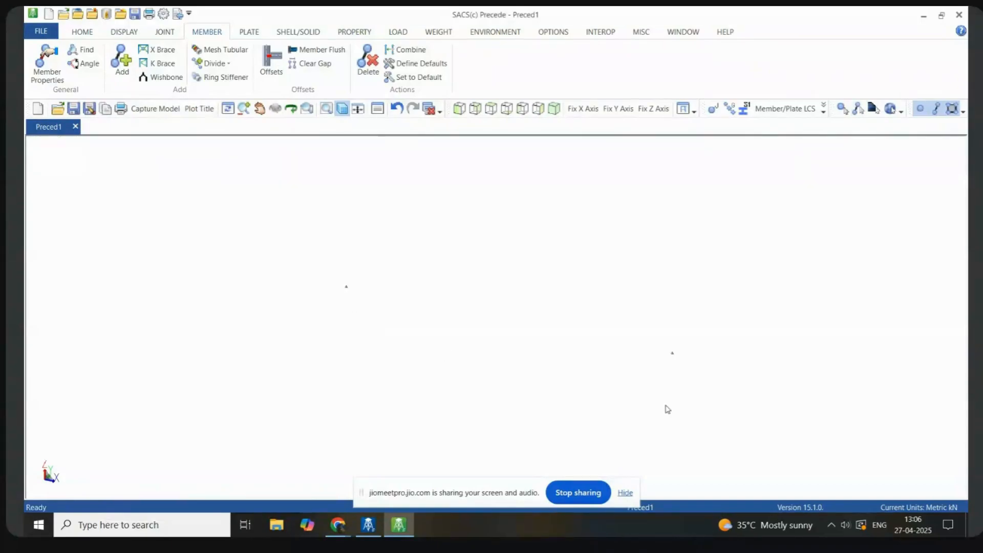
{"action": "left_click", "coordinate": [121, 67]}
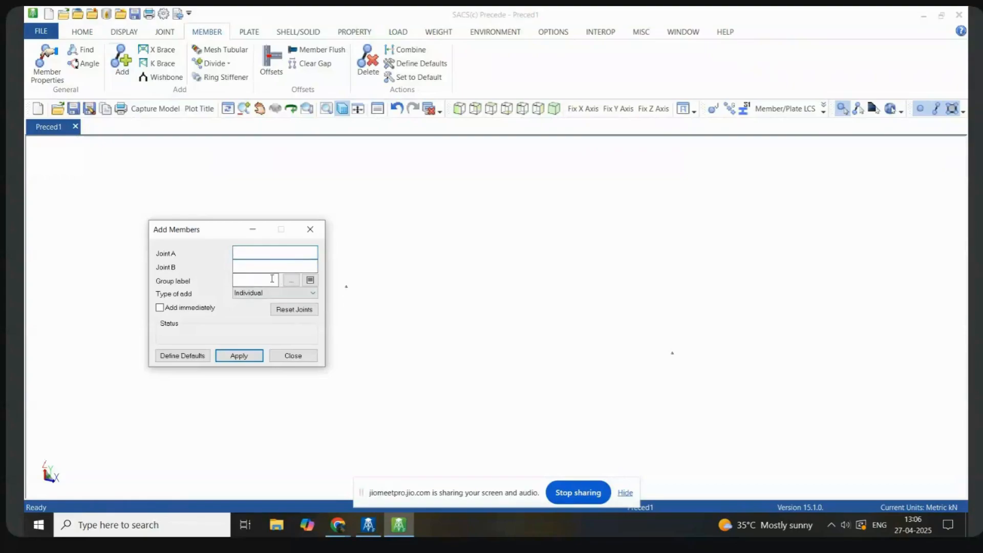
{"action": "left_click", "coordinate": [296, 283]}
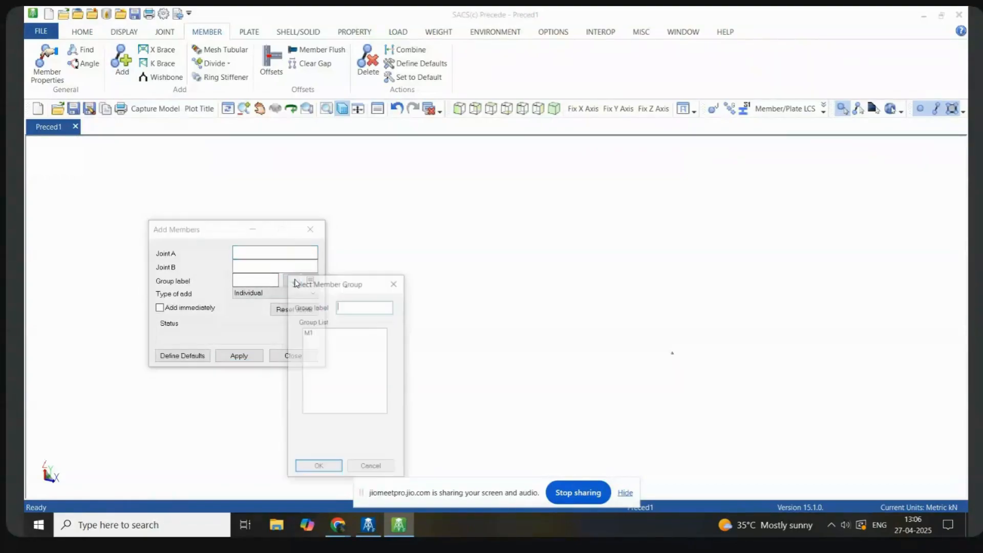
{"action": "left_click", "coordinate": [309, 333]}
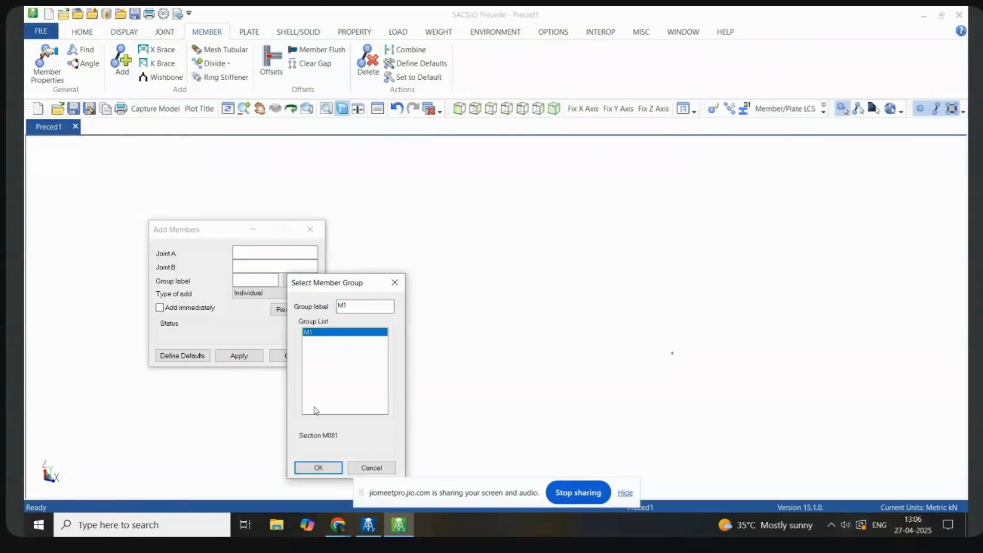
{"action": "left_click", "coordinate": [318, 467]}
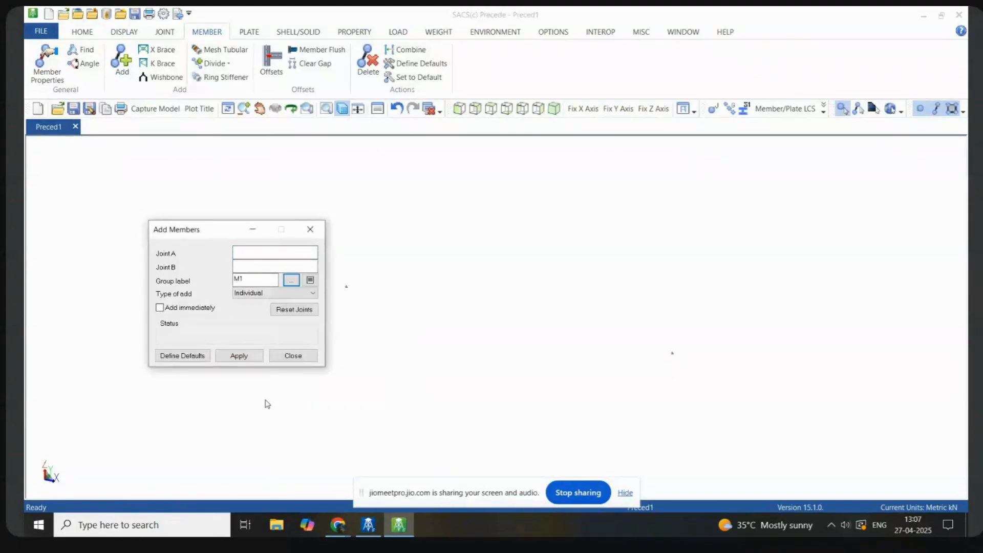
Step: Add the M1 member from joint 0001 to joint 0002 and return the model to line display
{"action": "left_click", "coordinate": [250, 253]}
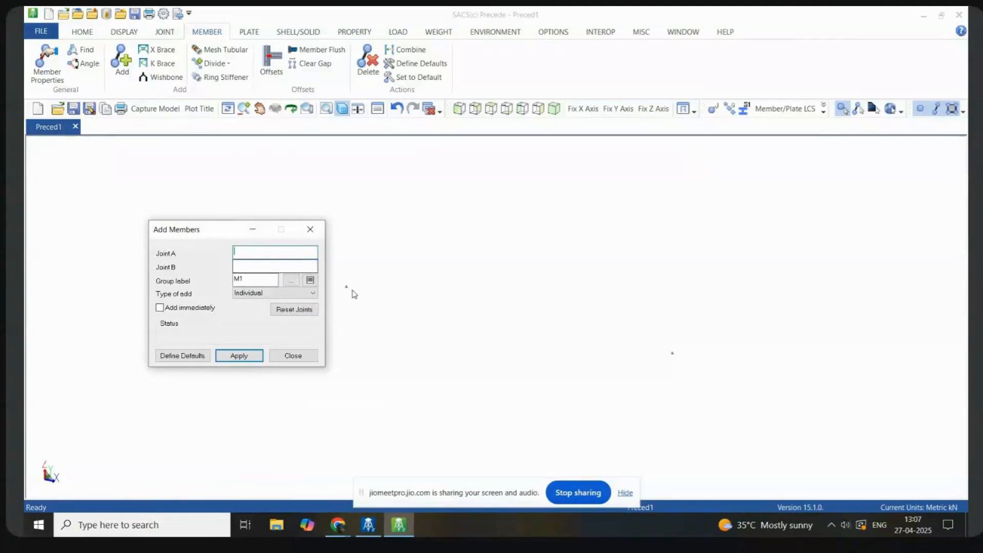
{"action": "left_click", "coordinate": [346, 287]}
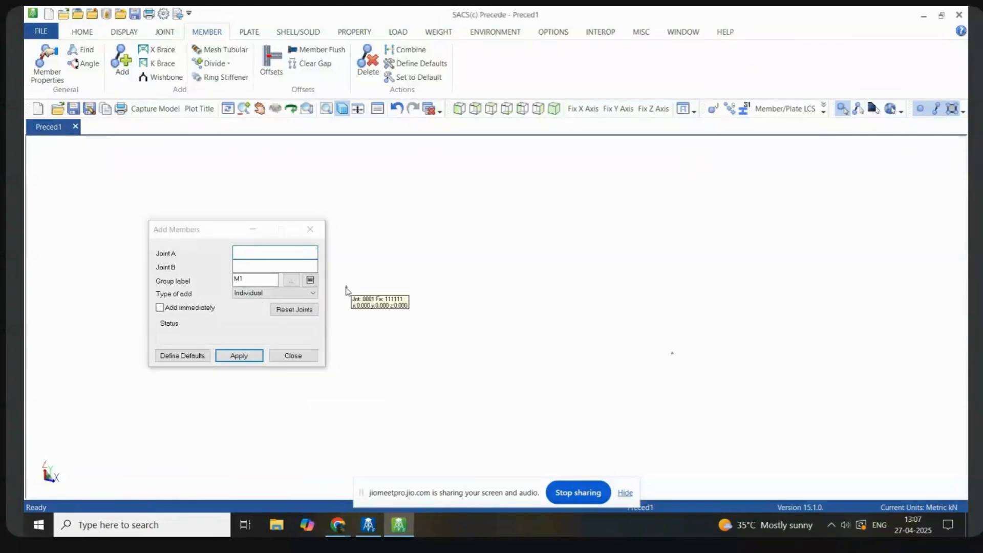
{"action": "left_click", "coordinate": [673, 354]}
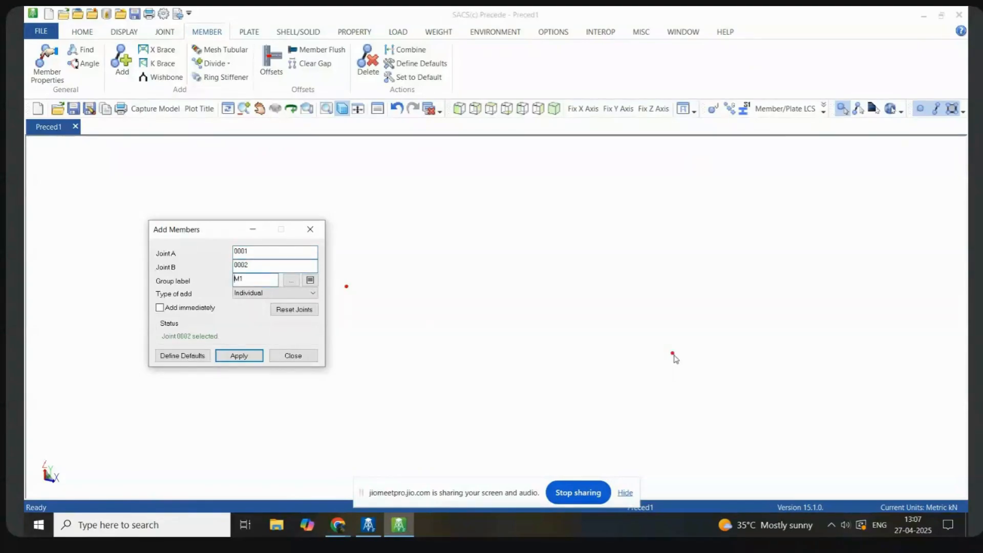
{"action": "left_click", "coordinate": [243, 356]}
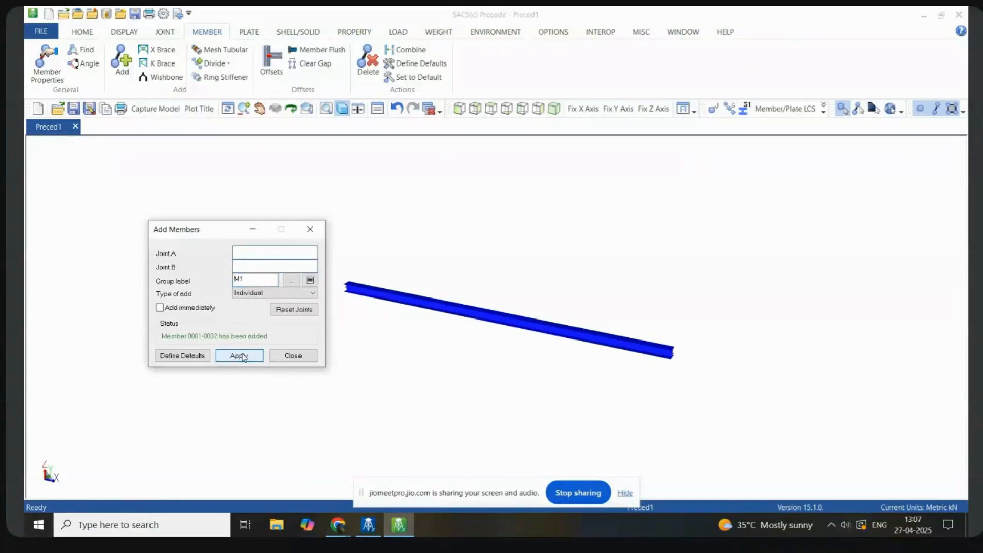
{"action": "left_click", "coordinate": [294, 357]}
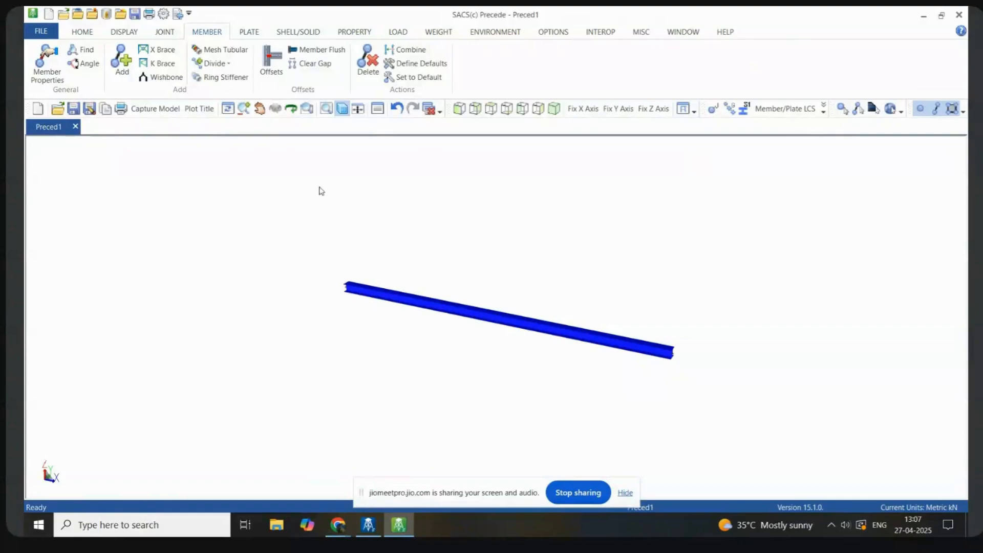
{"action": "left_click", "coordinate": [342, 109]}
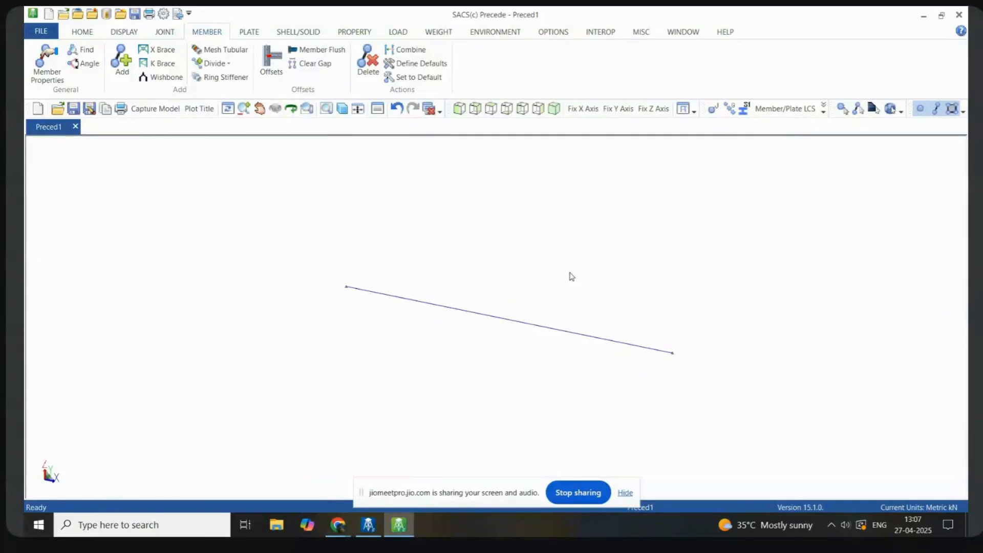
Step: Set the fixity of joint 0002 to 000000 in its joint properties
{"action": "left_click", "coordinate": [169, 32]}
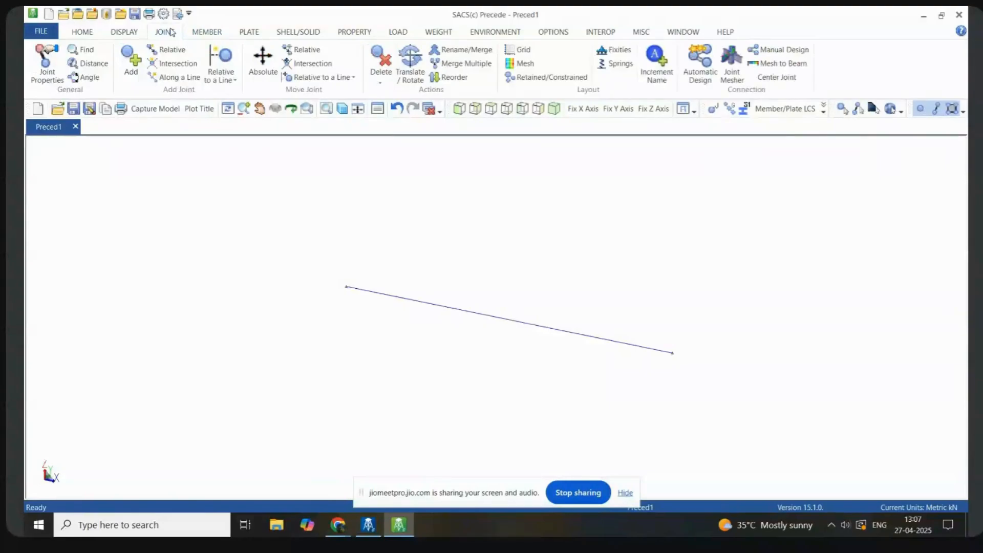
{"action": "left_click", "coordinate": [46, 72]}
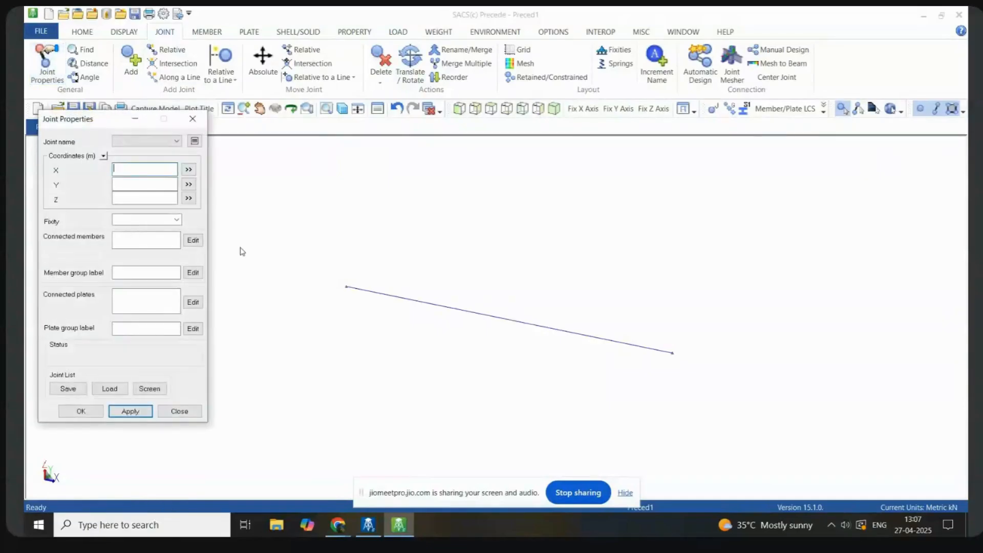
{"action": "left_click", "coordinate": [347, 287]}
{"action": "left_click_drag", "start_coordinate": [346, 281], "coordinate": [346, 281]}
{"action": "left_click", "coordinate": [347, 287]}
{"action": "left_click", "coordinate": [673, 354]}
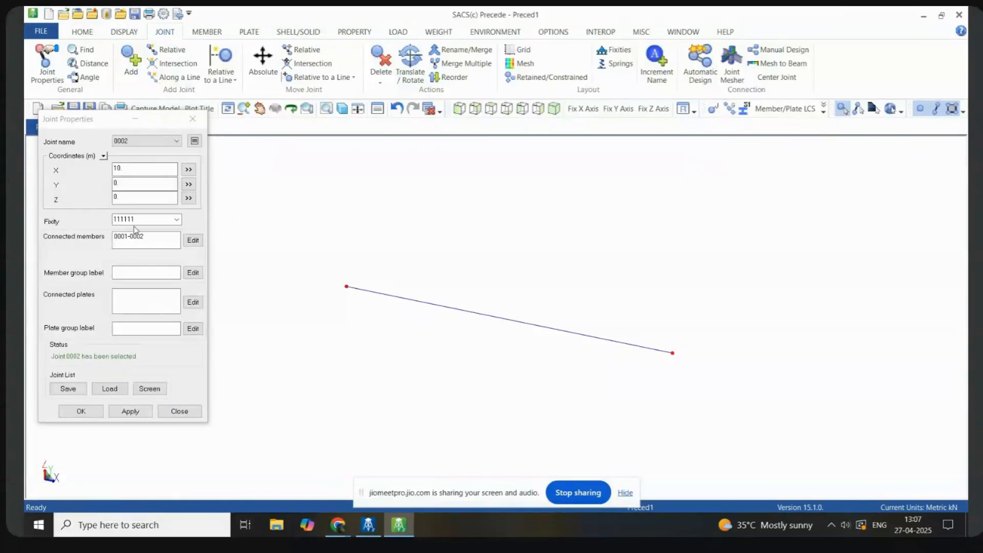
{"action": "left_click", "coordinate": [176, 220]}
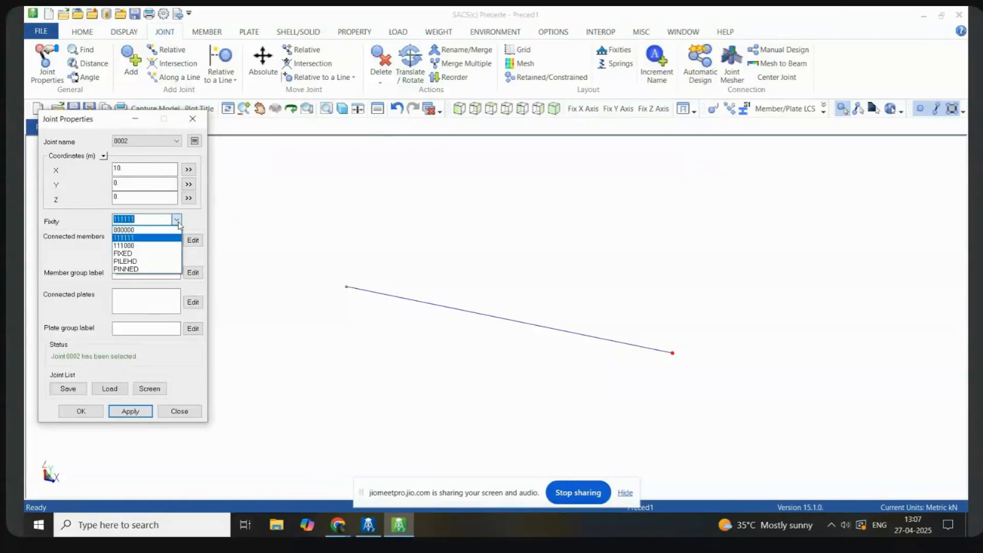
{"action": "left_click", "coordinate": [126, 230]}
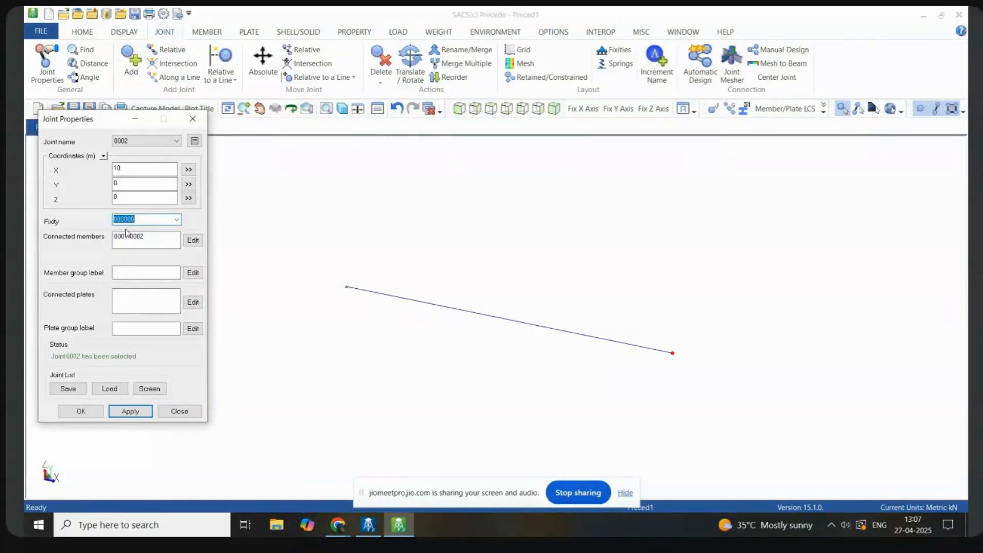
{"action": "left_click", "coordinate": [132, 411]}
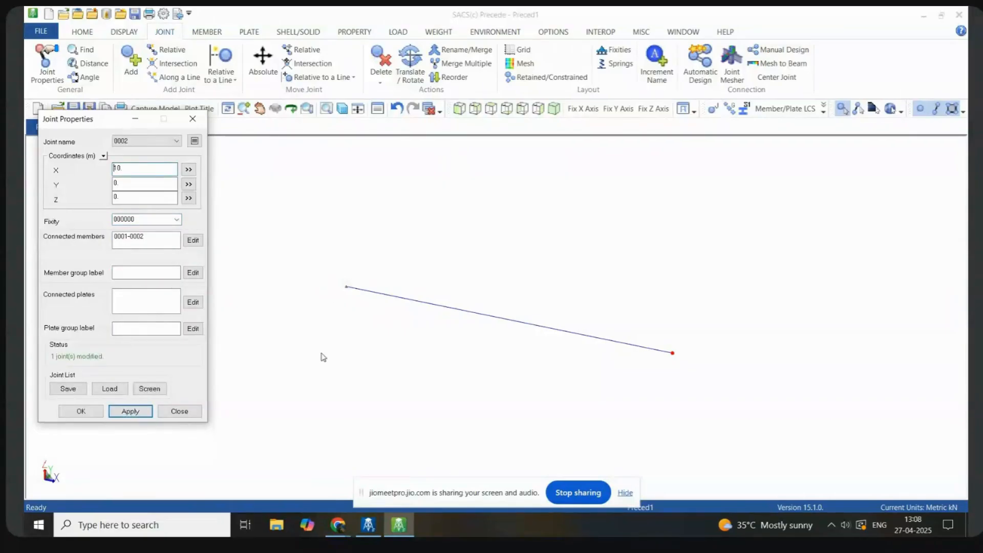
{"action": "left_click", "coordinate": [81, 411]}
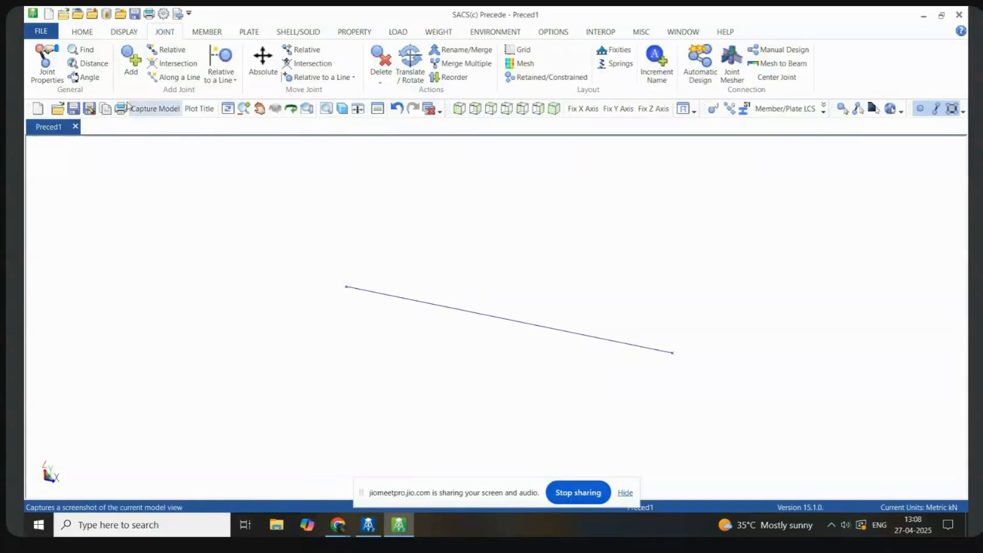
Step: Select joints 0001 and 0002 together and set the fixity of both to 000000
{"action": "left_click", "coordinate": [46, 60]}
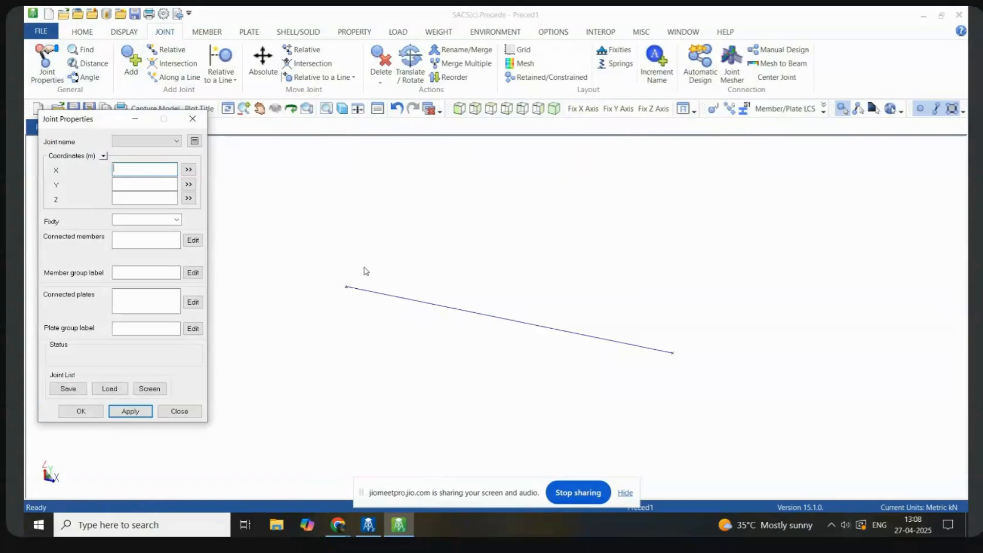
{"action": "left_click", "coordinate": [346, 288]}
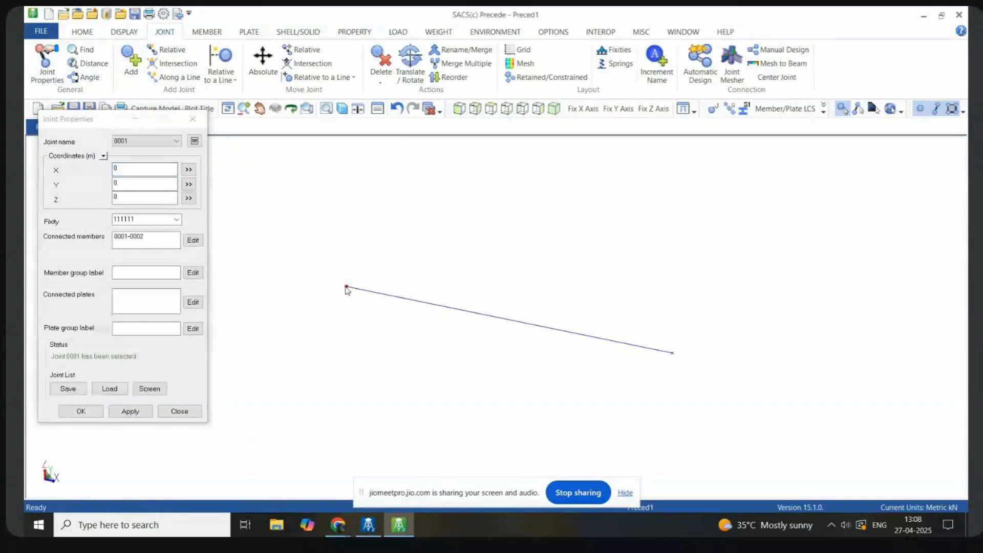
{"action": "left_click", "coordinate": [674, 354]}
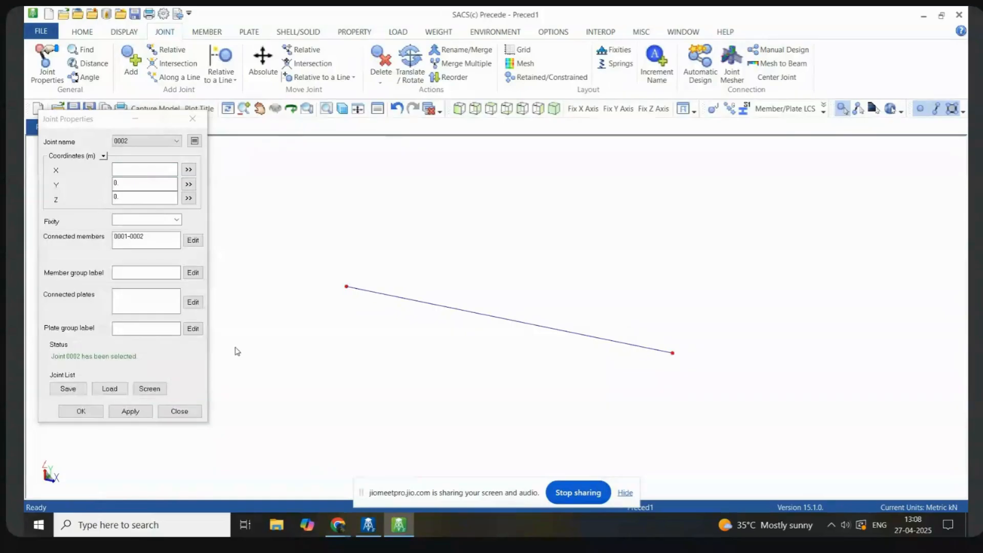
{"action": "left_click", "coordinate": [177, 222]}
{"action": "left_click", "coordinate": [129, 230]}
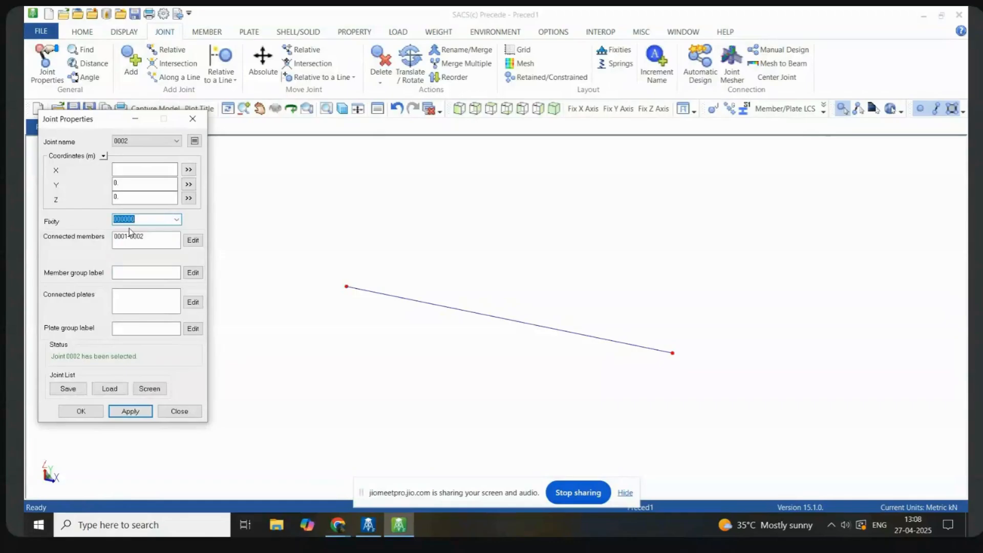
{"action": "left_click", "coordinate": [130, 412]}
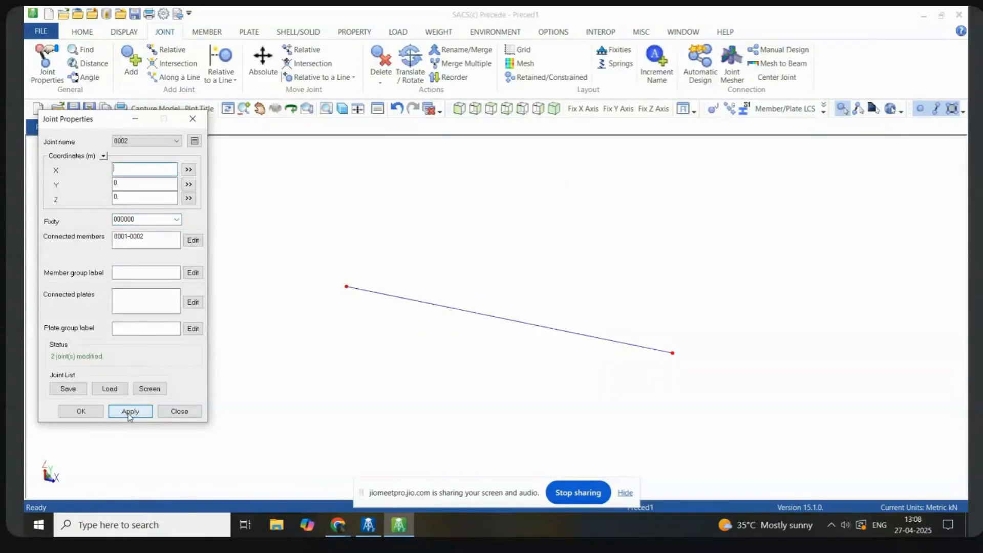
{"action": "left_click", "coordinate": [81, 412]}
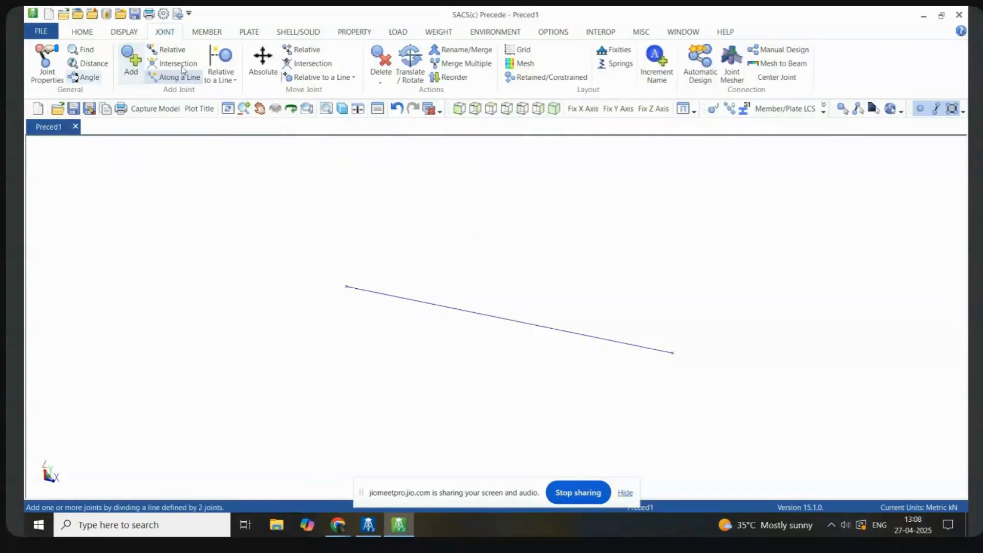
Step: Add a joint offset 10 m in Y relative to reference joint 0002
{"action": "left_click", "coordinate": [176, 50]}
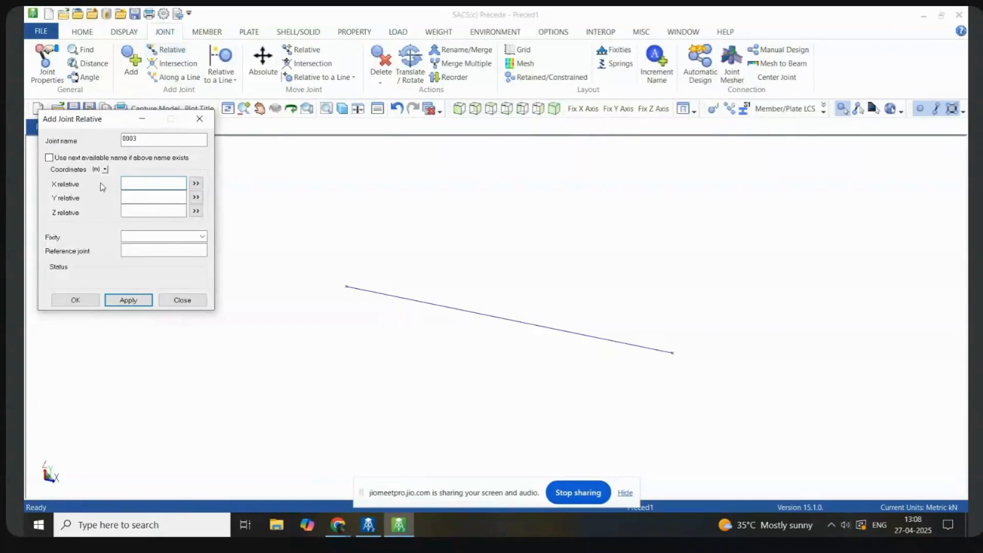
{"action": "left_click", "coordinate": [673, 353]}
{"action": "left_click", "coordinate": [143, 197]}
{"action": "type", "text": "10"}
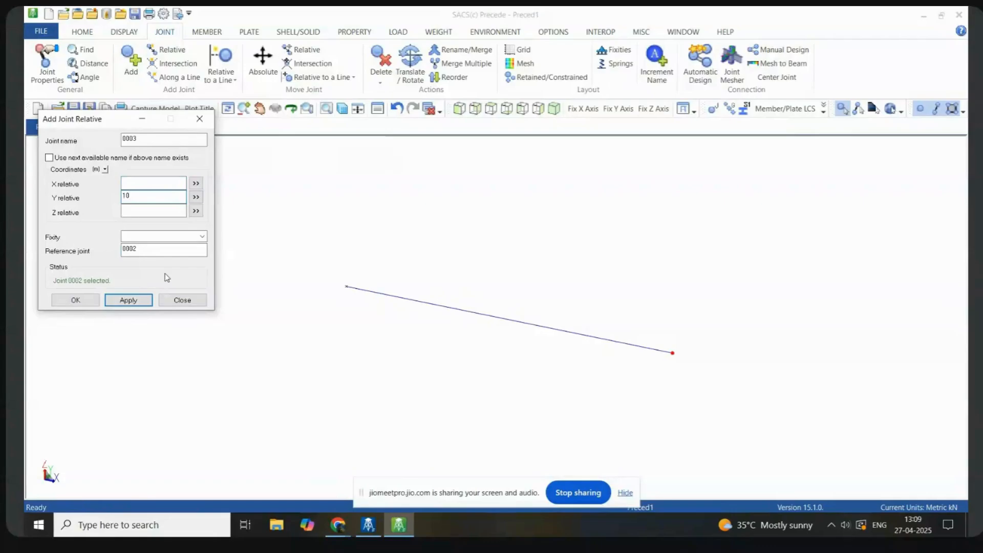
{"action": "left_click", "coordinate": [129, 302]}
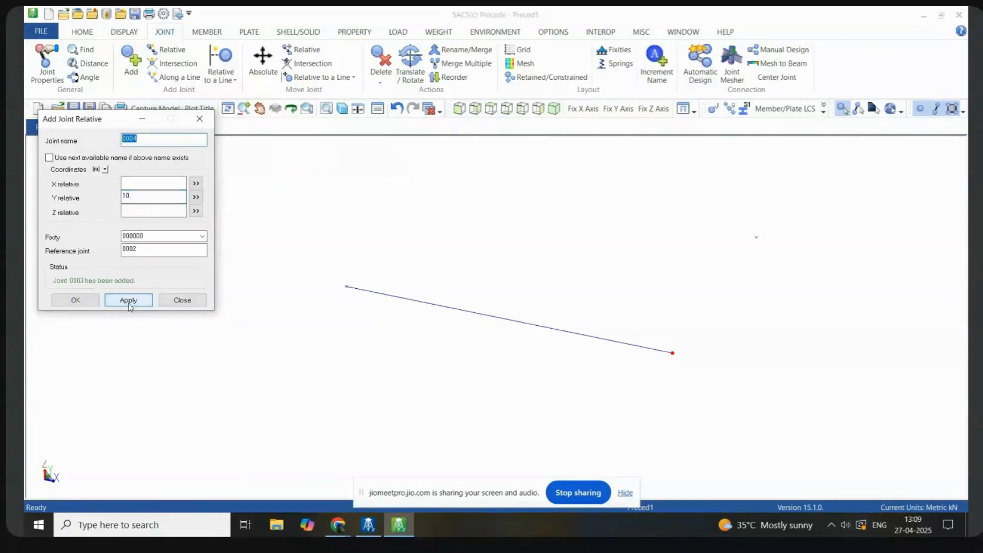
{"action": "left_click", "coordinate": [75, 301]}
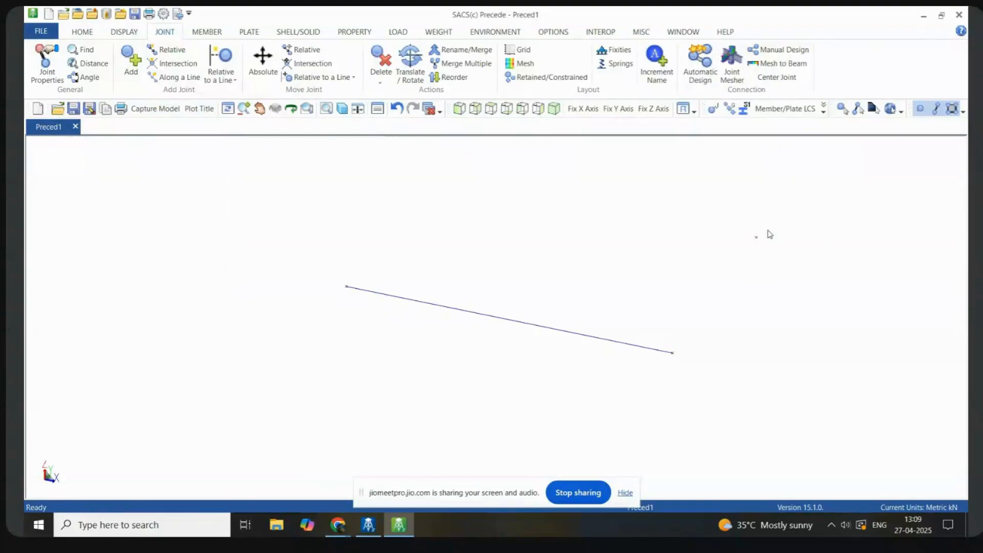
Step: Add an M1 member from joint 0002 to joint 0003 and finish adding members
{"action": "left_click", "coordinate": [130, 65]}
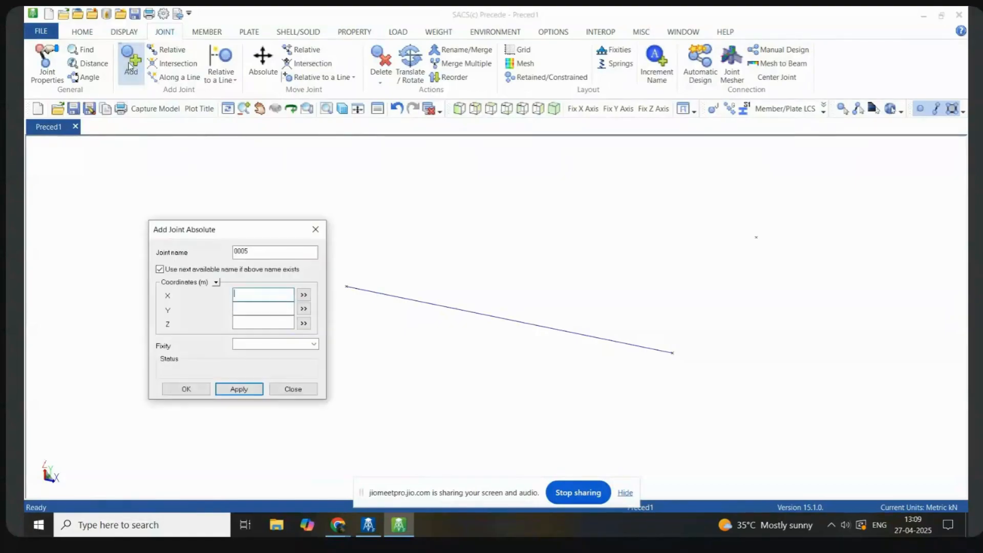
{"action": "left_click", "coordinate": [316, 229]}
{"action": "left_click", "coordinate": [207, 31]}
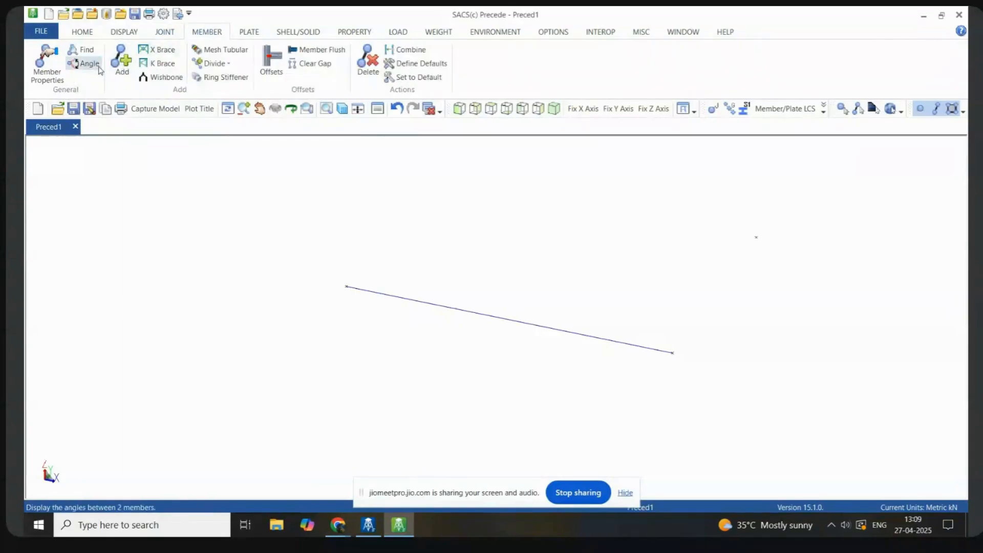
{"action": "left_click", "coordinate": [122, 61]}
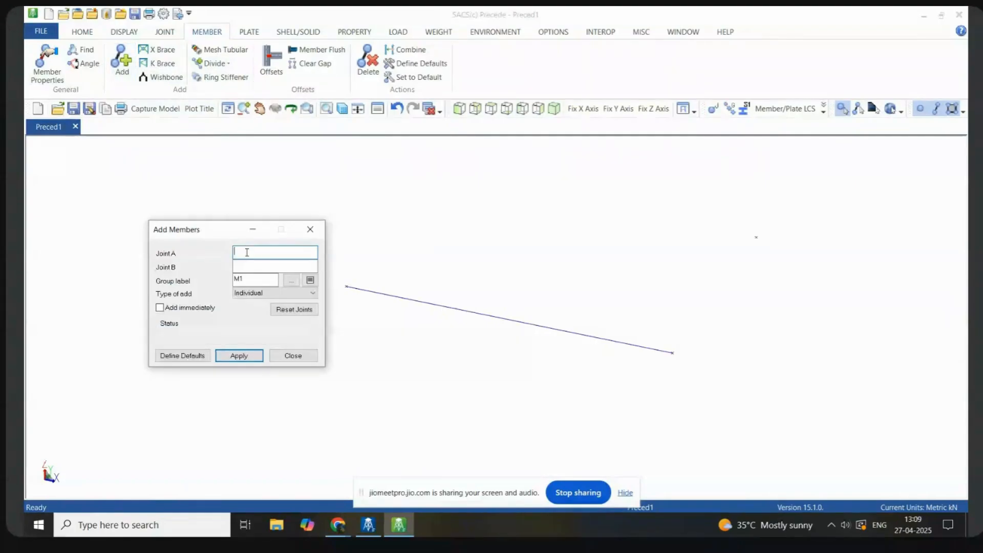
{"action": "left_click", "coordinate": [672, 353]}
{"action": "left_click", "coordinate": [756, 238]}
{"action": "left_click", "coordinate": [247, 357]}
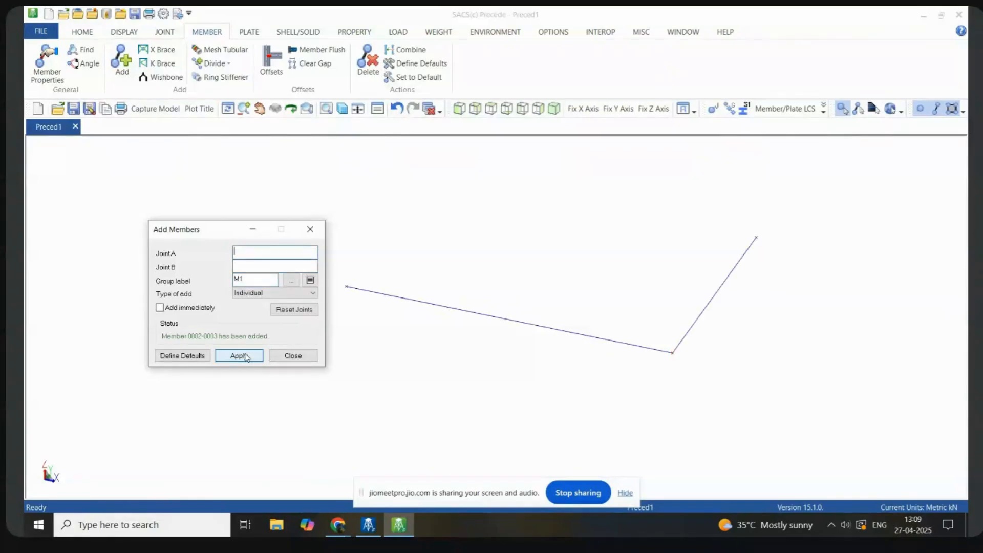
{"action": "left_click", "coordinate": [293, 358]}
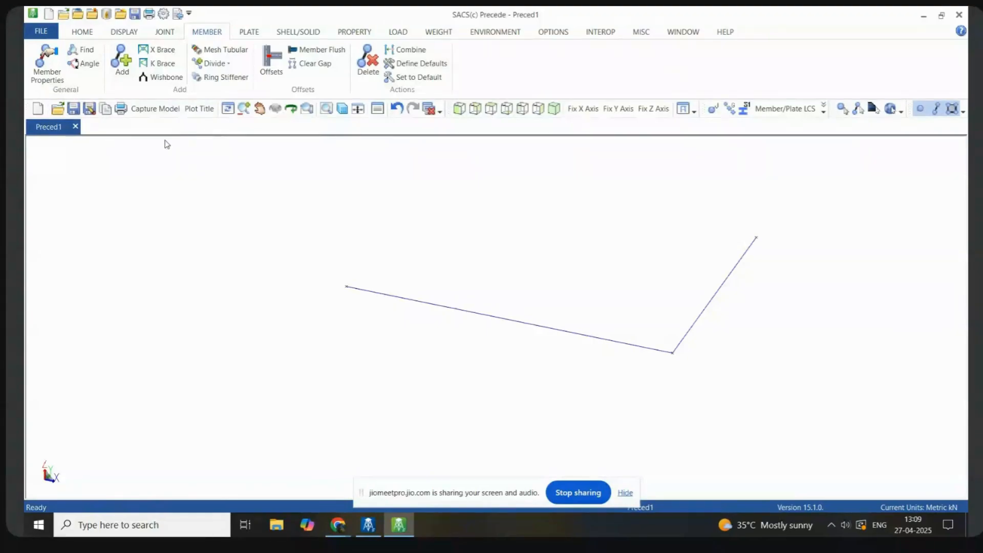
{"action": "left_click", "coordinate": [169, 32]}
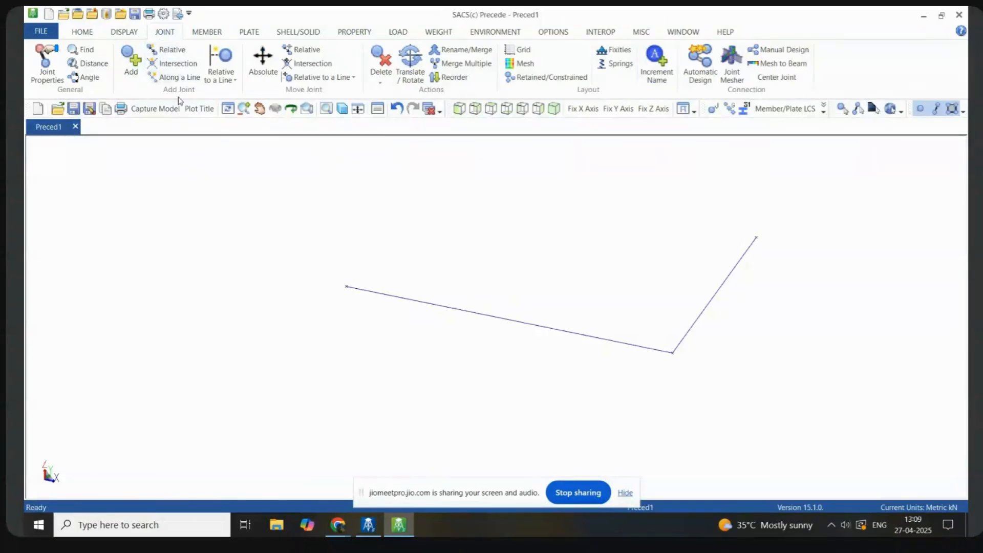
Step: Translate all joints by -10 m in Y, applying the move twice
{"action": "left_click", "coordinate": [410, 64]}
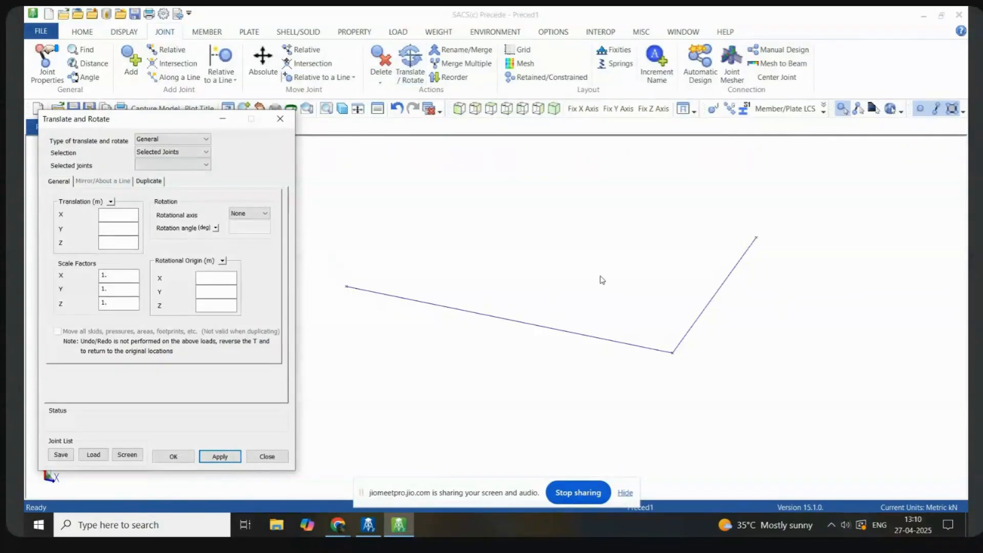
{"action": "key", "text": "ctrl+a"}
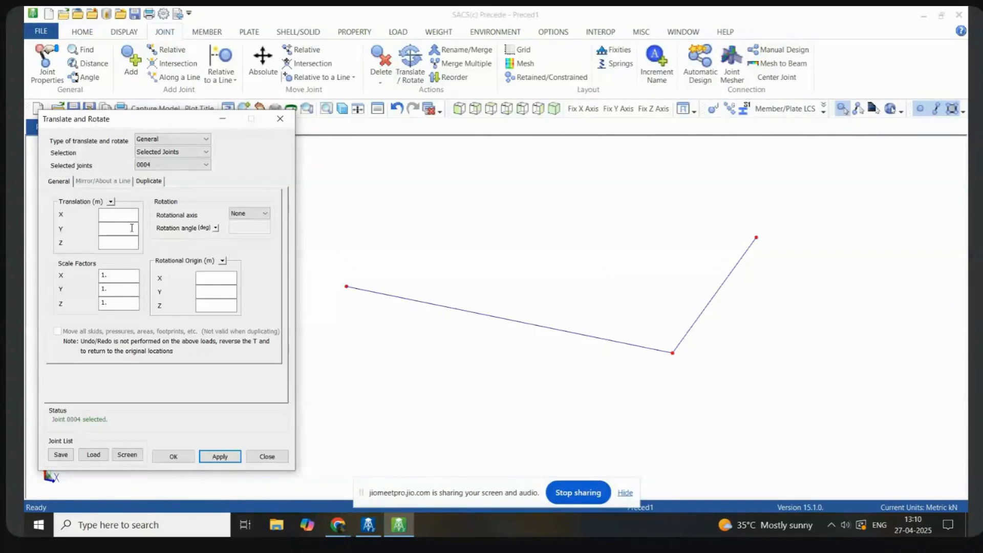
{"action": "left_click", "coordinate": [116, 227]}
{"action": "type", "text": "-10"}
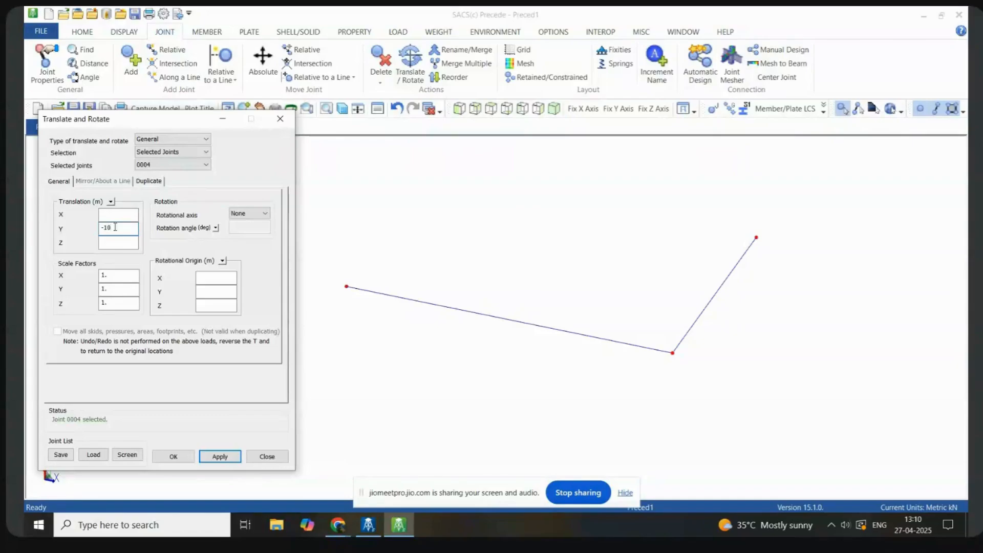
{"action": "left_click", "coordinate": [219, 457]}
{"action": "left_click", "coordinate": [174, 456]}
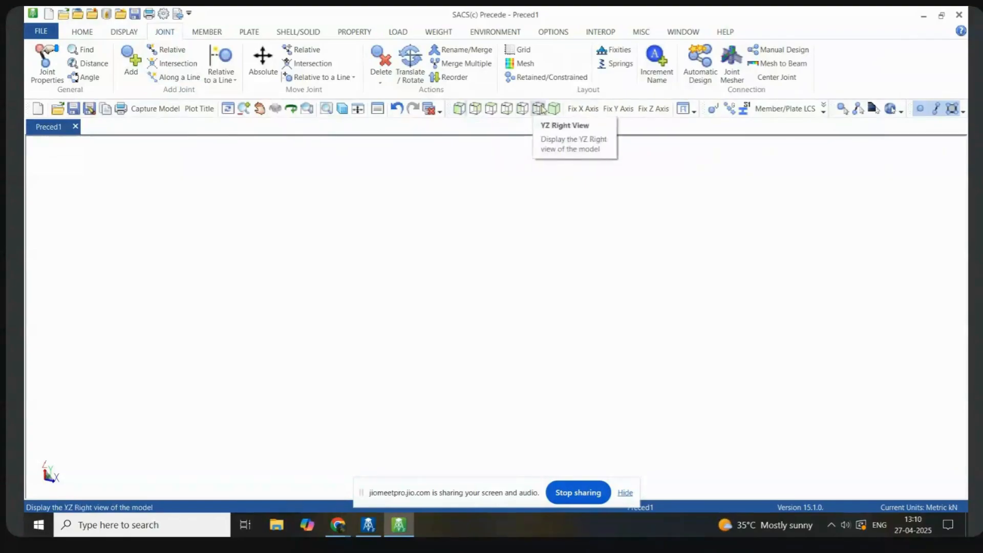
{"action": "left_click", "coordinate": [554, 109]}
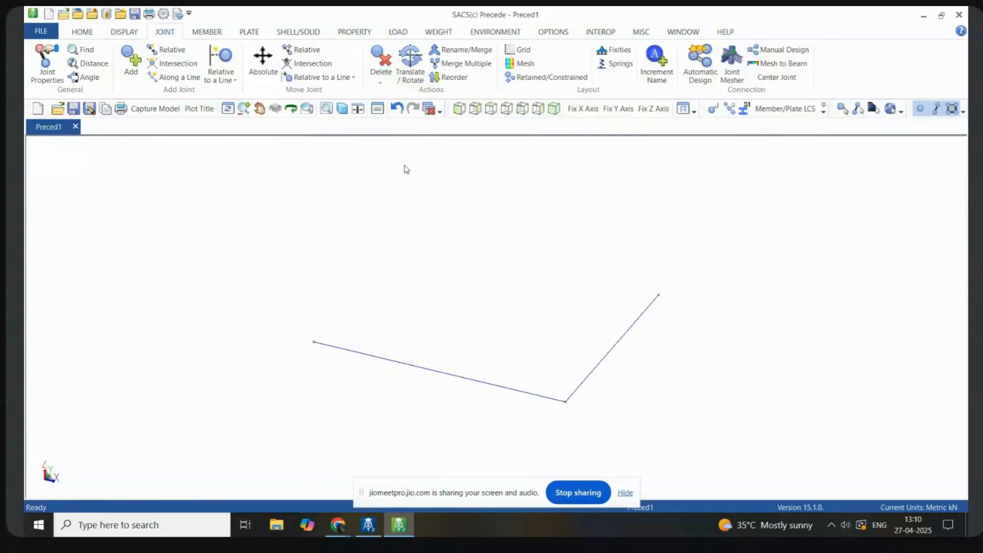
Step: Set Translate and Rotate to duplicate existing joints with their attached structural elements, reusing existing joints at the same location
{"action": "left_click", "coordinate": [412, 62]}
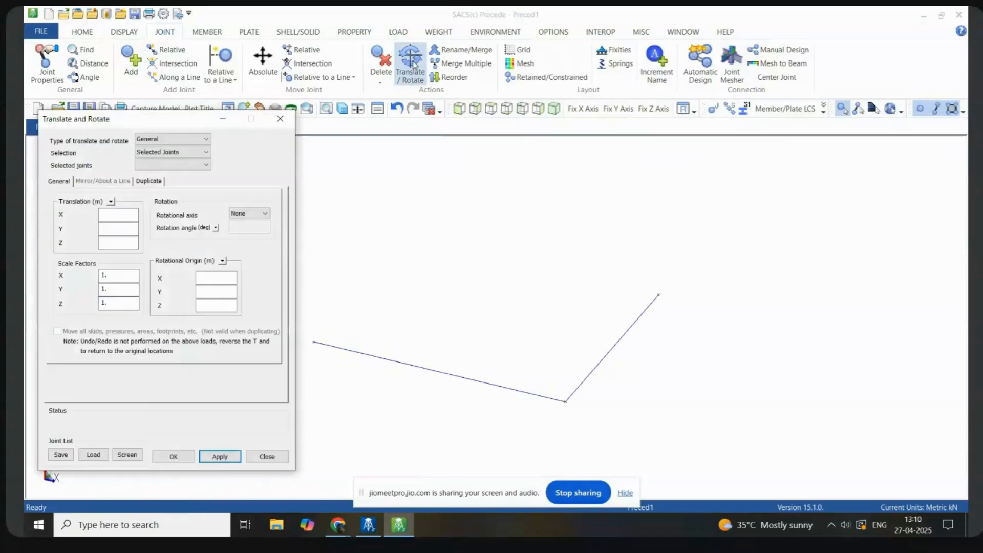
{"action": "left_click", "coordinate": [473, 262]}
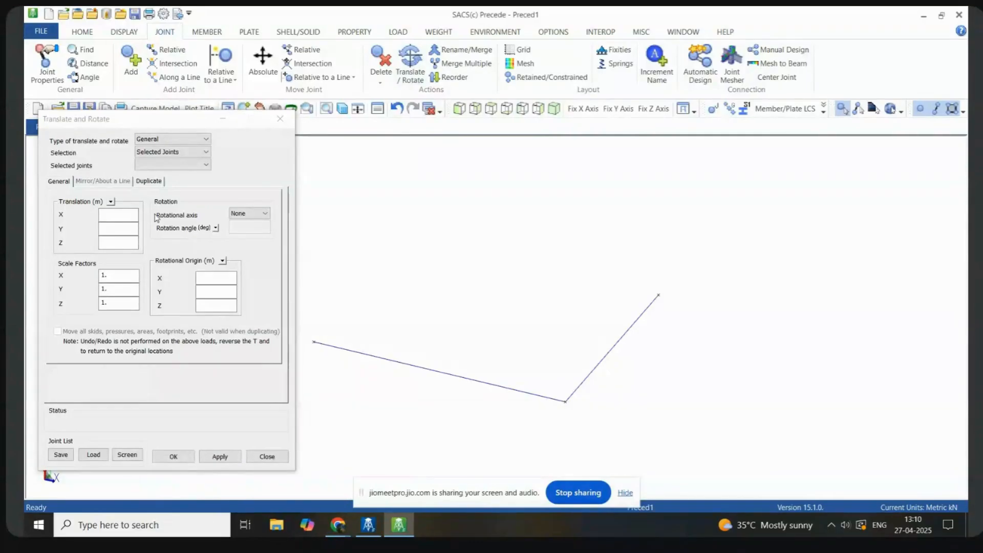
{"action": "left_click", "coordinate": [150, 181]}
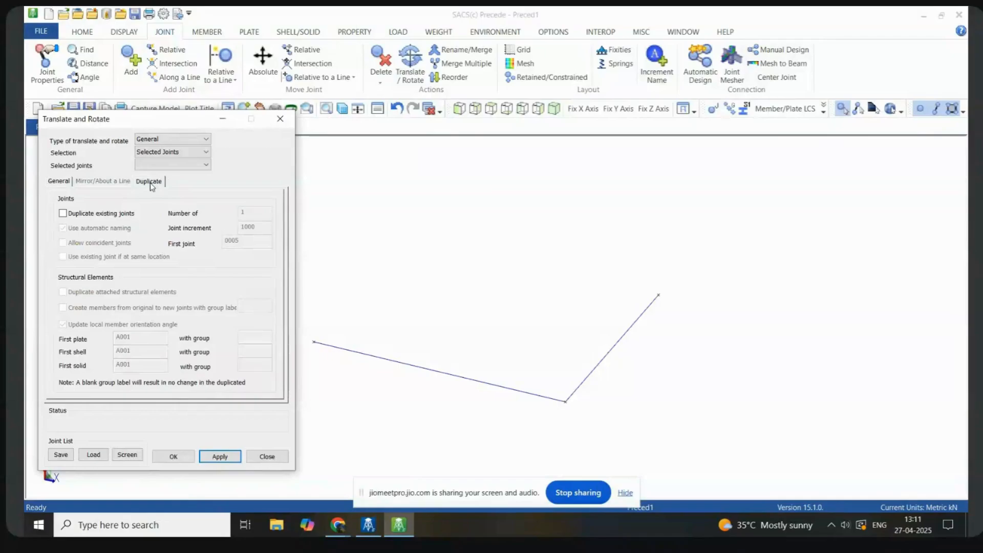
{"action": "left_click", "coordinate": [63, 213]}
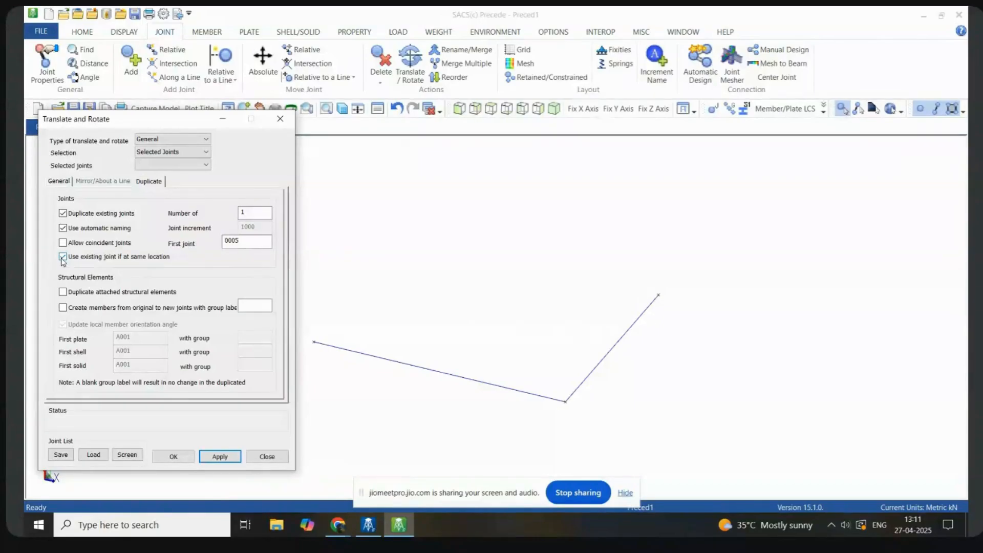
{"action": "left_click", "coordinate": [62, 292]}
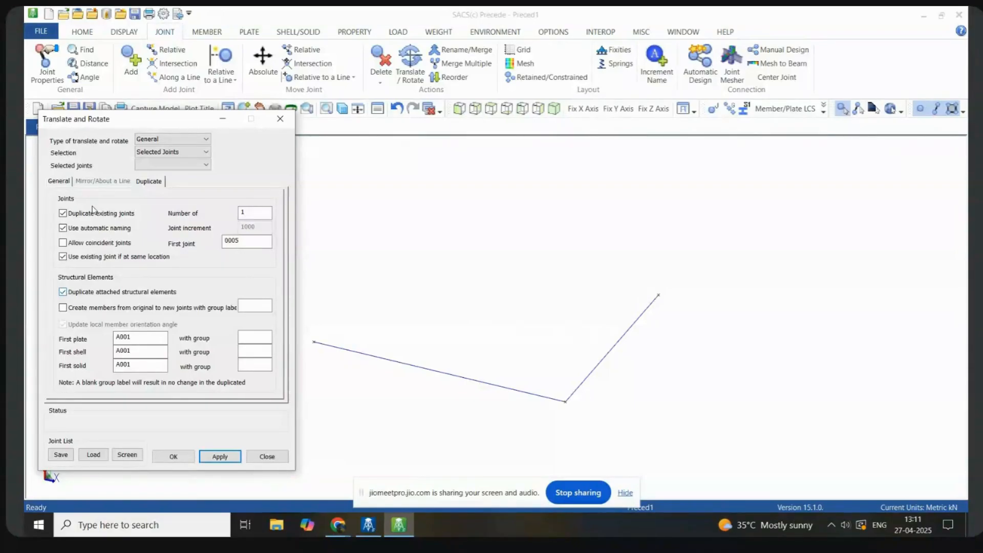
{"action": "left_click", "coordinate": [63, 183]}
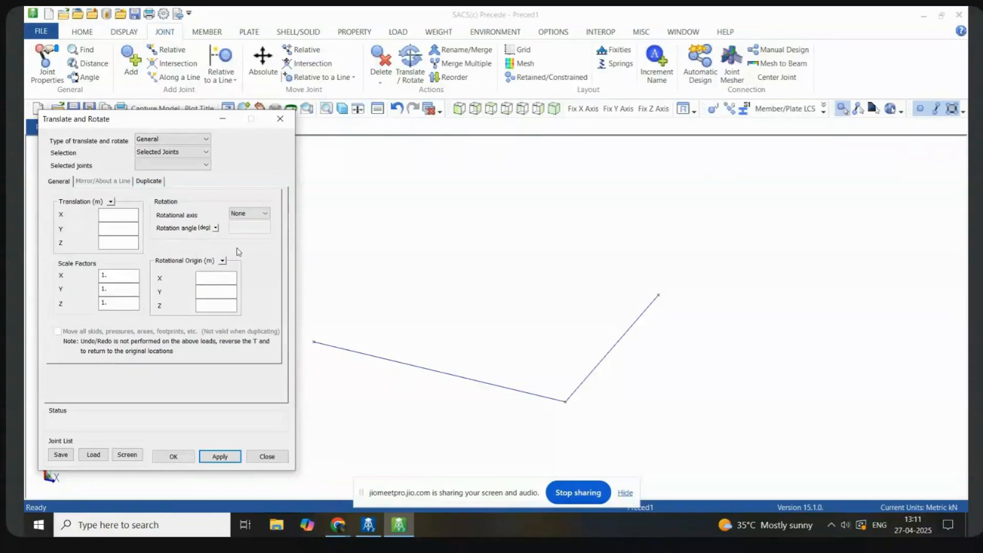
Step: Create a duplicate of all joints and attached members rotated 90 degrees about the Z axis
{"action": "left_click", "coordinate": [247, 215]}
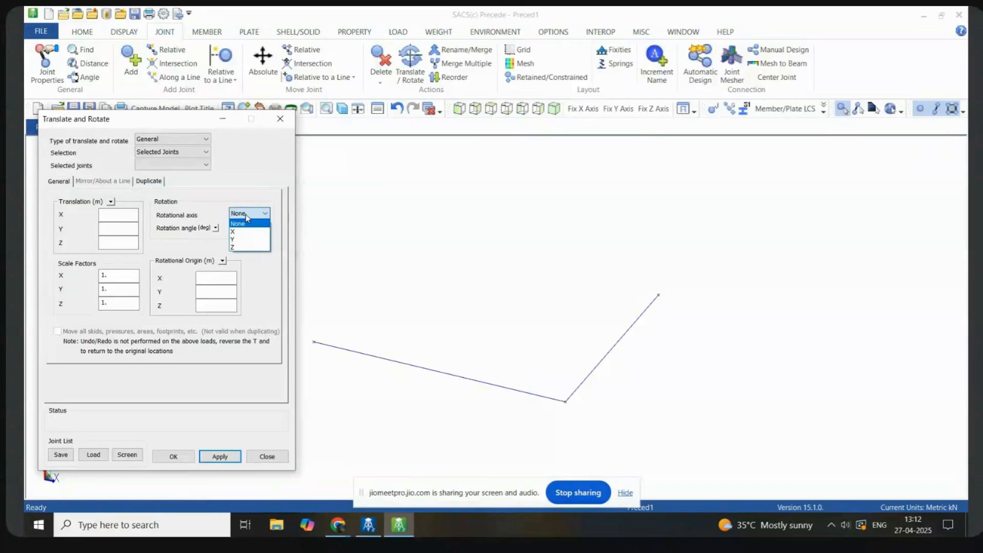
{"action": "left_click", "coordinate": [149, 122]}
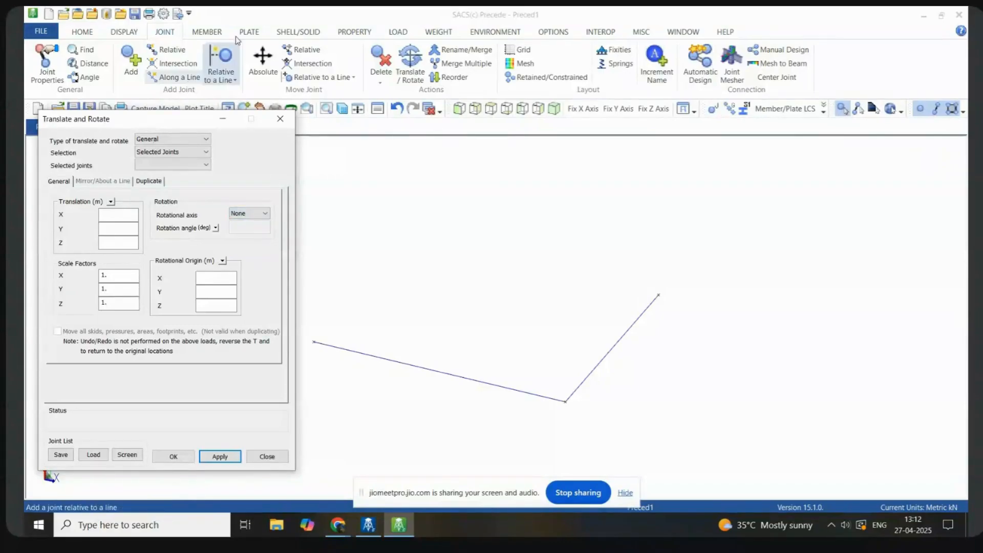
{"action": "left_click_drag", "start_coordinate": [138, 123], "coordinate": [241, 90]}
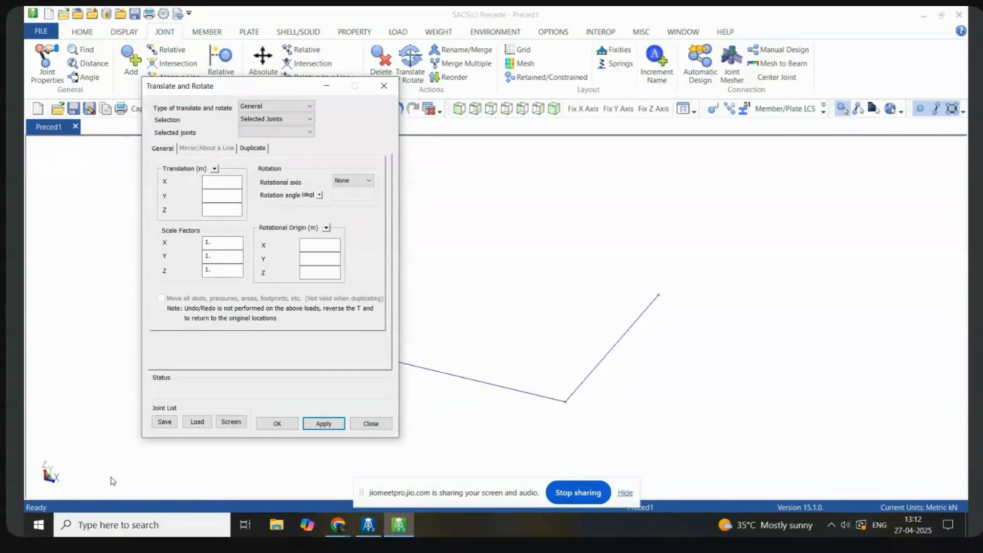
{"action": "left_click_drag", "start_coordinate": [239, 86], "coordinate": [188, 31]}
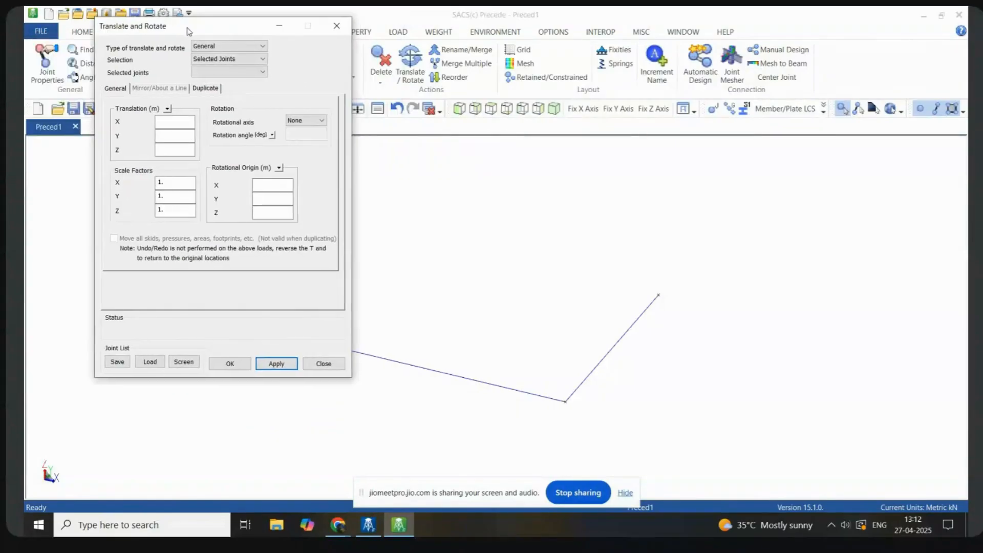
{"action": "left_click", "coordinate": [317, 121]}
{"action": "left_click", "coordinate": [291, 154]}
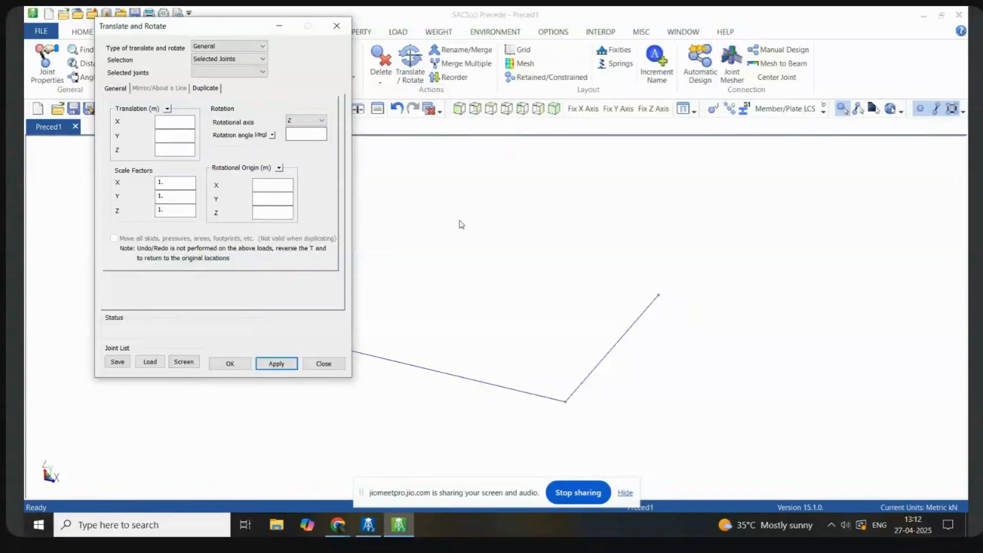
{"action": "left_click", "coordinate": [475, 290]}
{"action": "key", "text": "ctrl+a"}
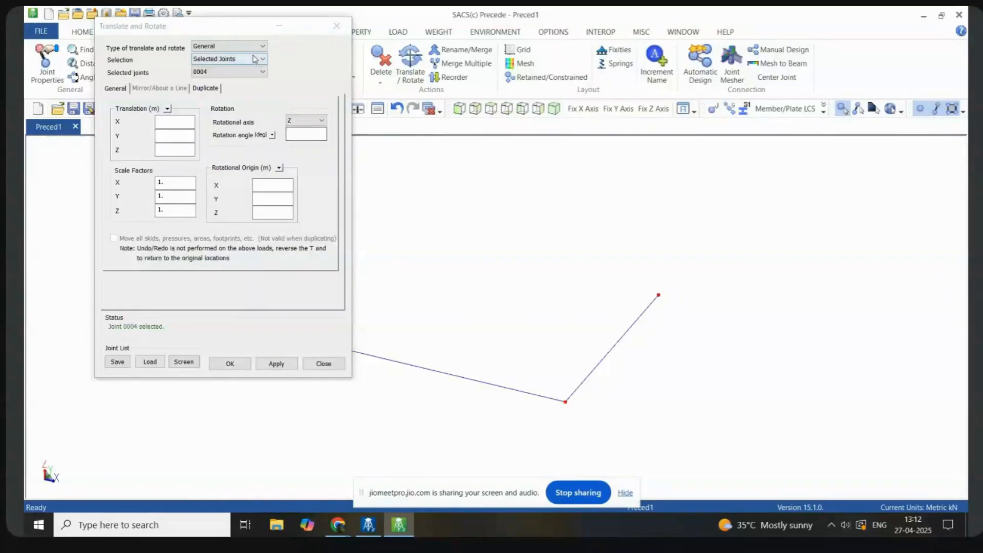
{"action": "left_click_drag", "start_coordinate": [240, 26], "coordinate": [193, 95]}
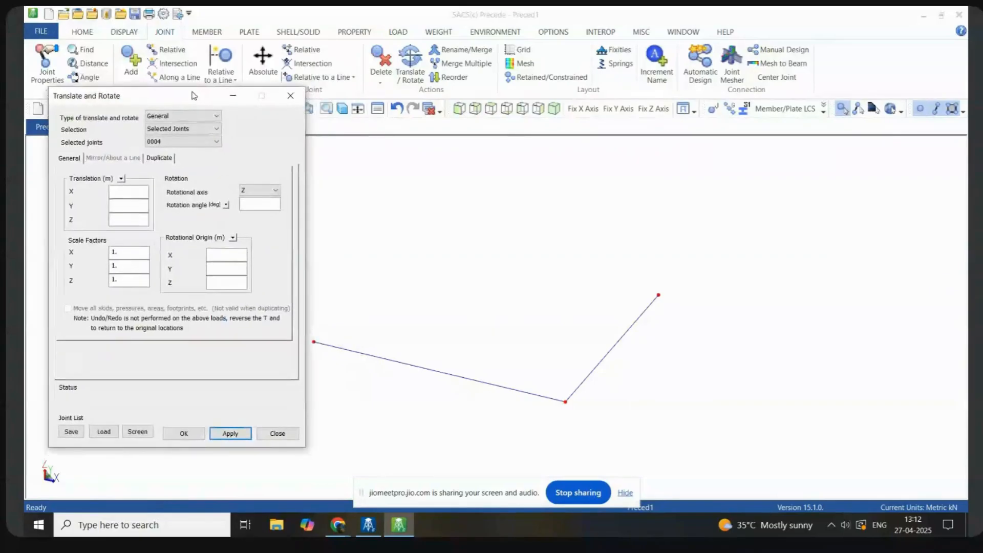
{"action": "left_click", "coordinate": [253, 205]}
{"action": "type", "text": "90"}
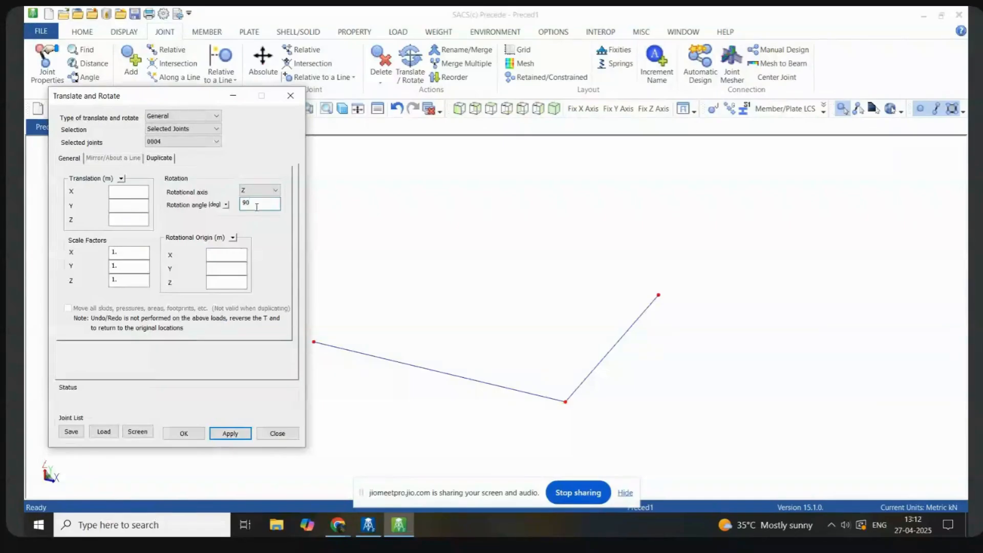
{"action": "left_click", "coordinate": [230, 434]}
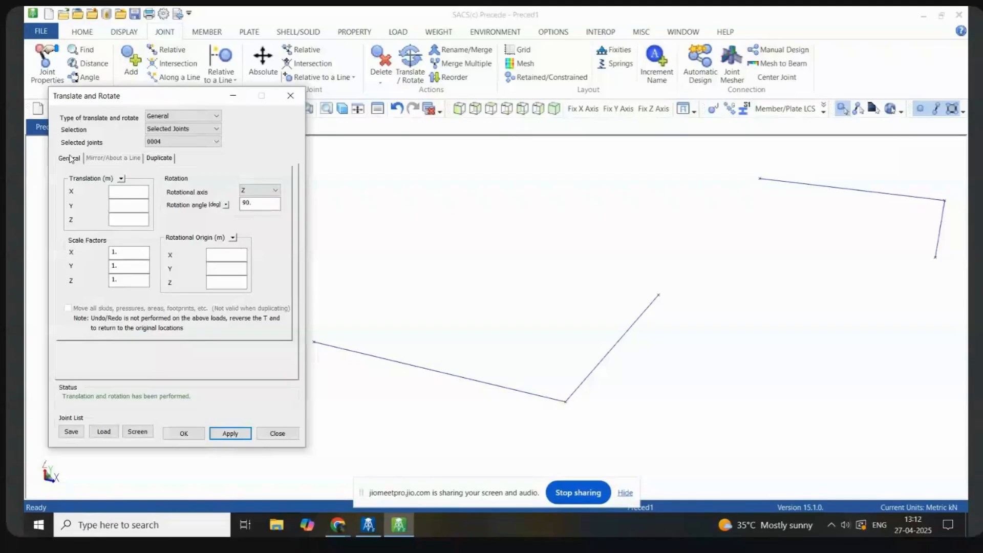
{"action": "left_click", "coordinate": [160, 160]}
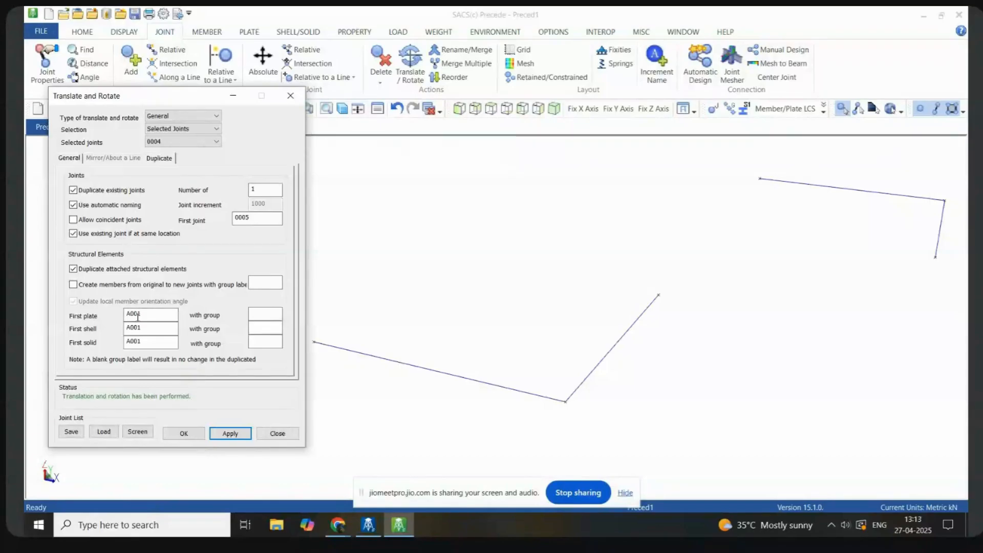
{"action": "left_click", "coordinate": [187, 118]}
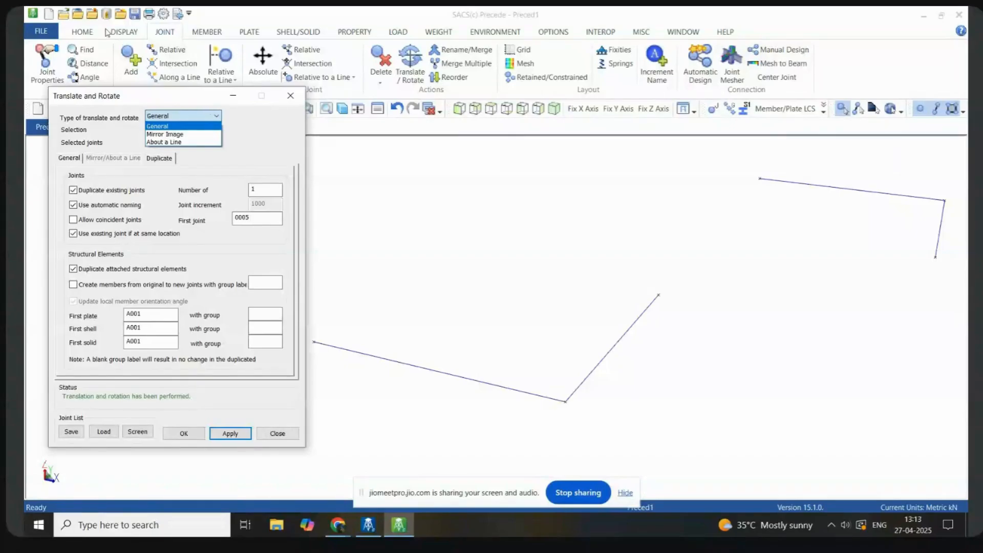
{"action": "left_click", "coordinate": [237, 100]}
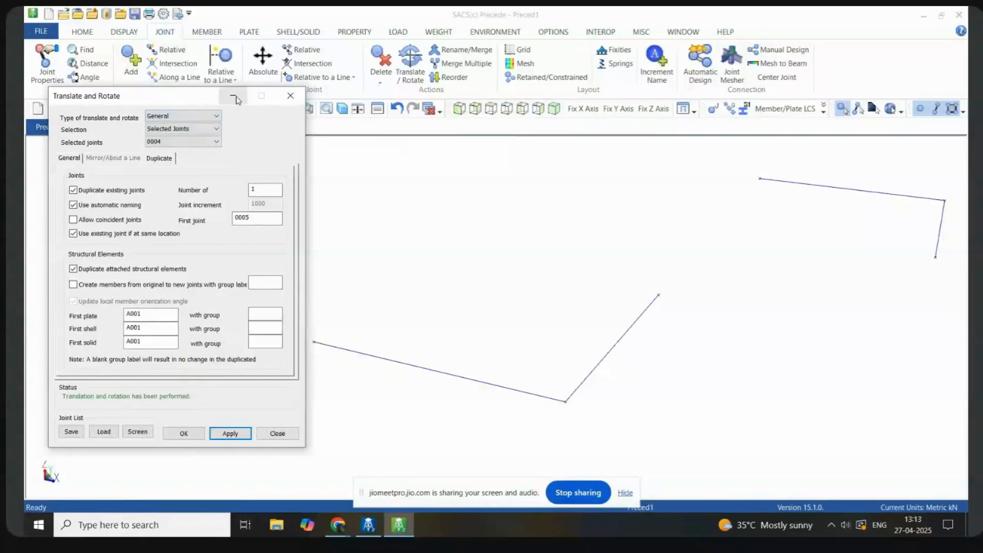
{"action": "left_click", "coordinate": [235, 98]}
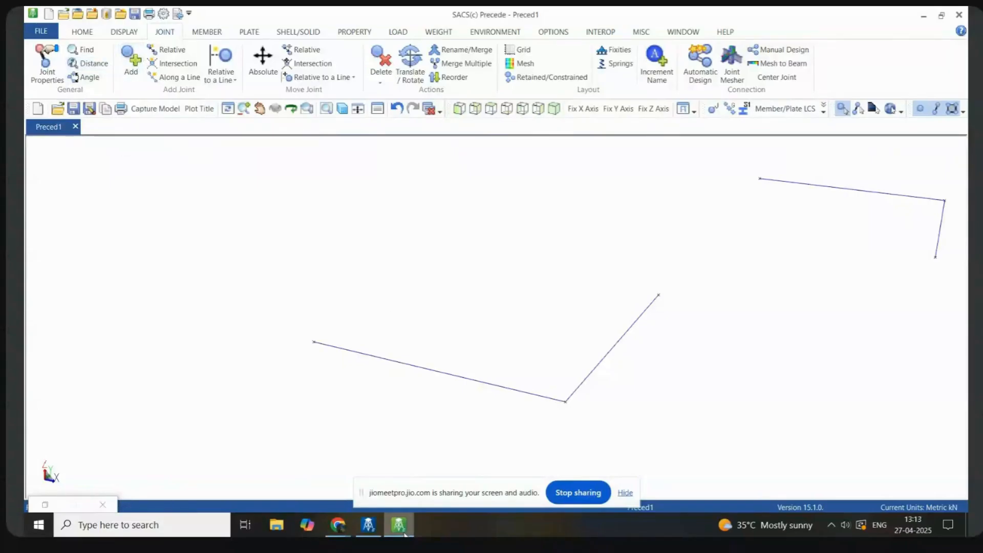
{"action": "mouse_move", "coordinate": [400, 519]}
{"action": "left_click", "coordinate": [402, 533]}
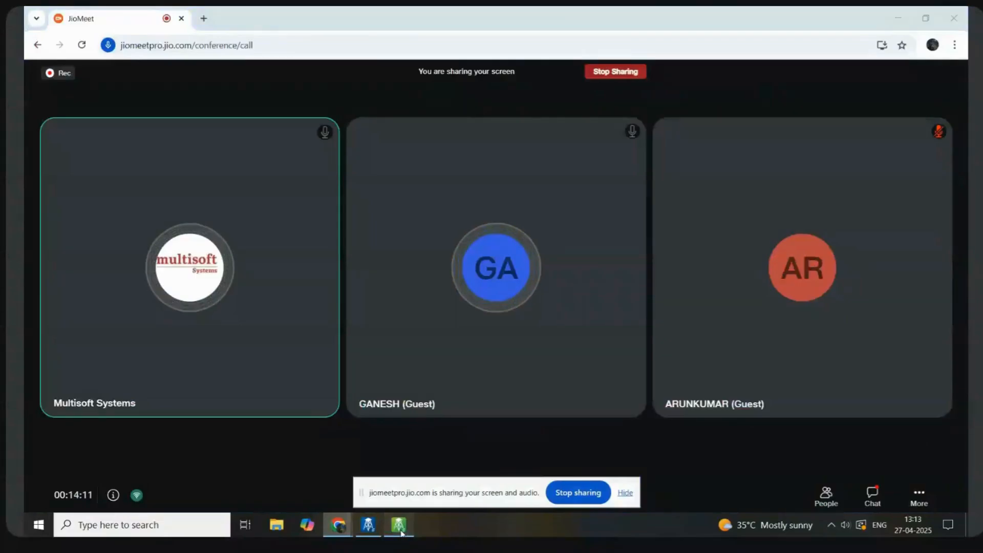
{"action": "left_click", "coordinate": [402, 533]}
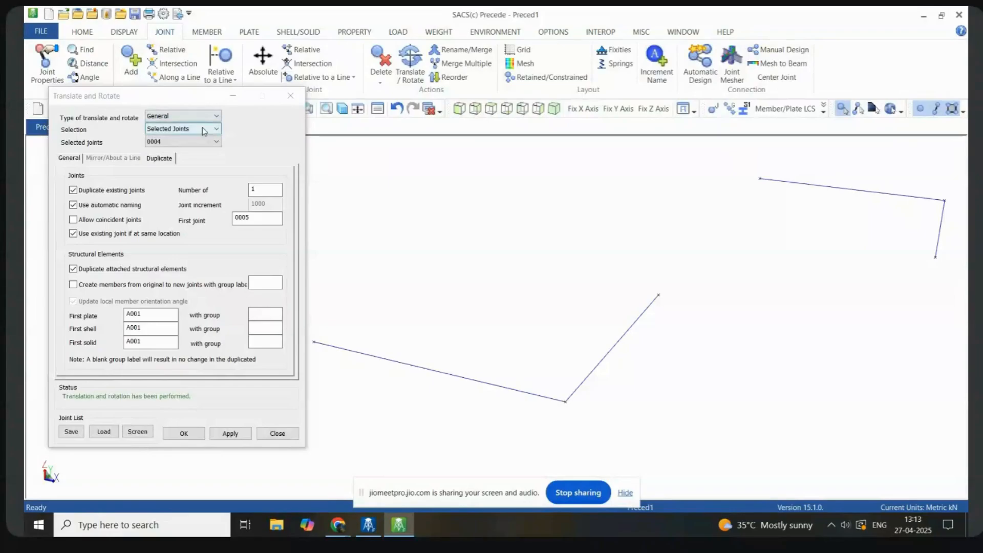
Step: Reapply the 90 degree Z rotation to all joints with the rotational origin at 0, 0, 0 and close the dialog
{"action": "left_click", "coordinate": [66, 161]}
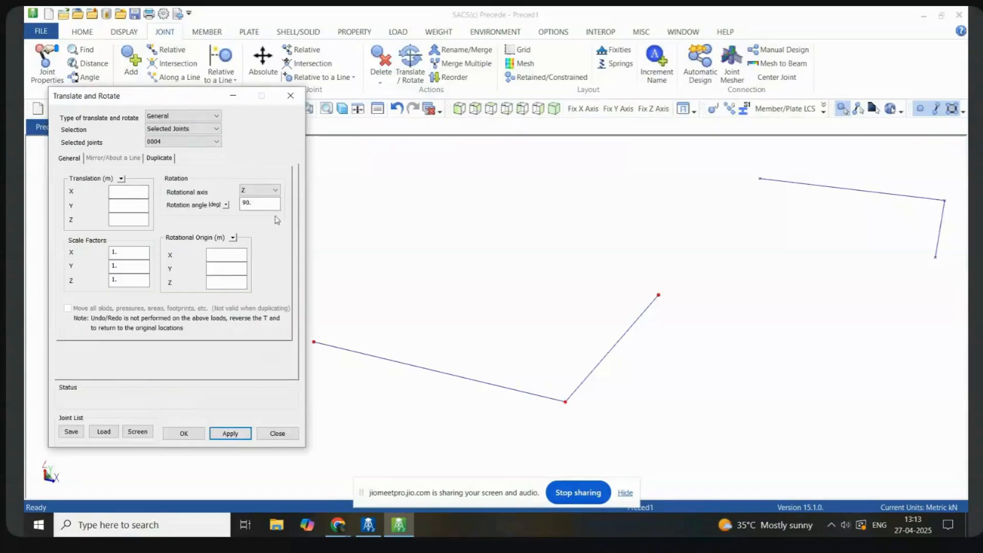
{"action": "left_click", "coordinate": [138, 193]}
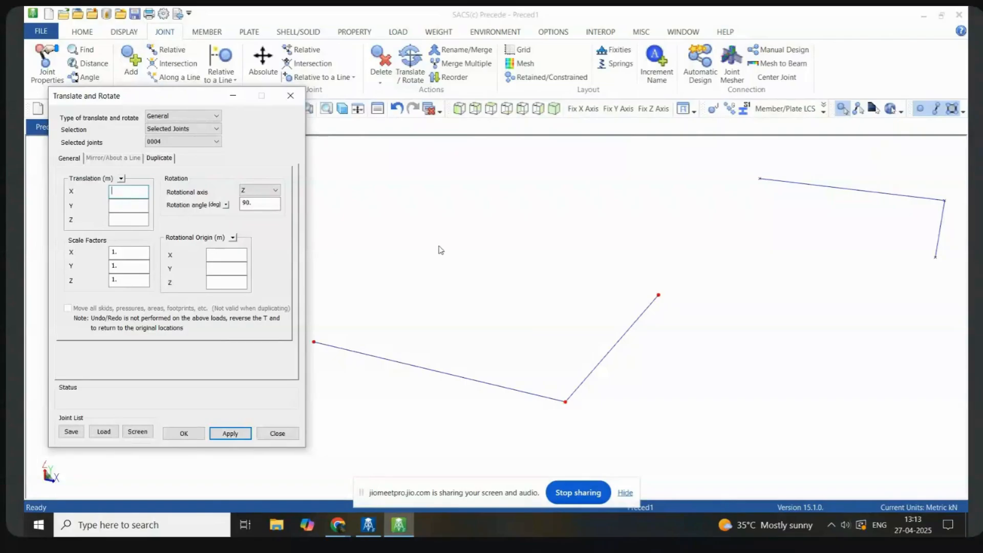
{"action": "left_click", "coordinate": [240, 257]}
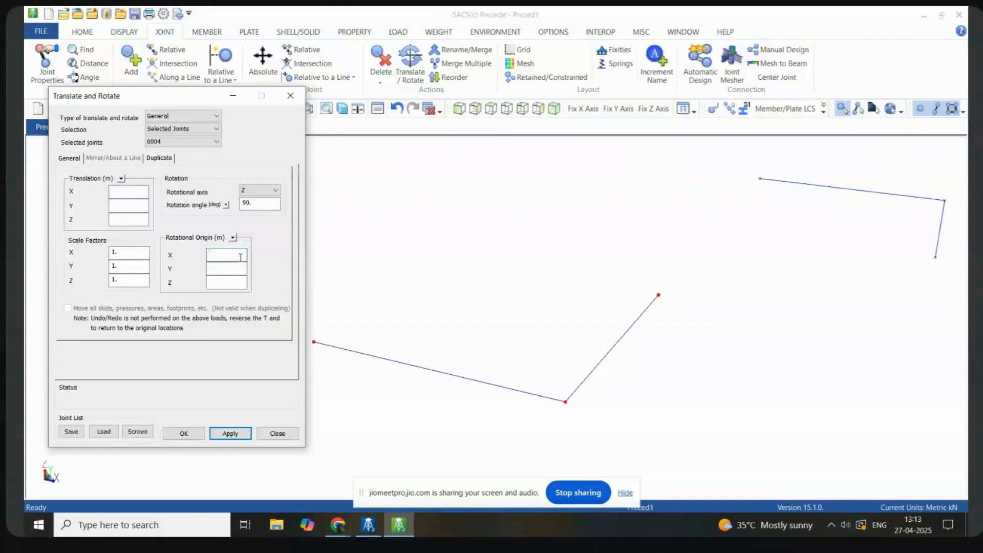
{"action": "type", "text": "0"}
{"action": "left_click", "coordinate": [228, 268]}
{"action": "type", "text": "0"}
{"action": "left_click", "coordinate": [221, 281]}
{"action": "type", "text": "0"}
{"action": "left_click", "coordinate": [231, 434]}
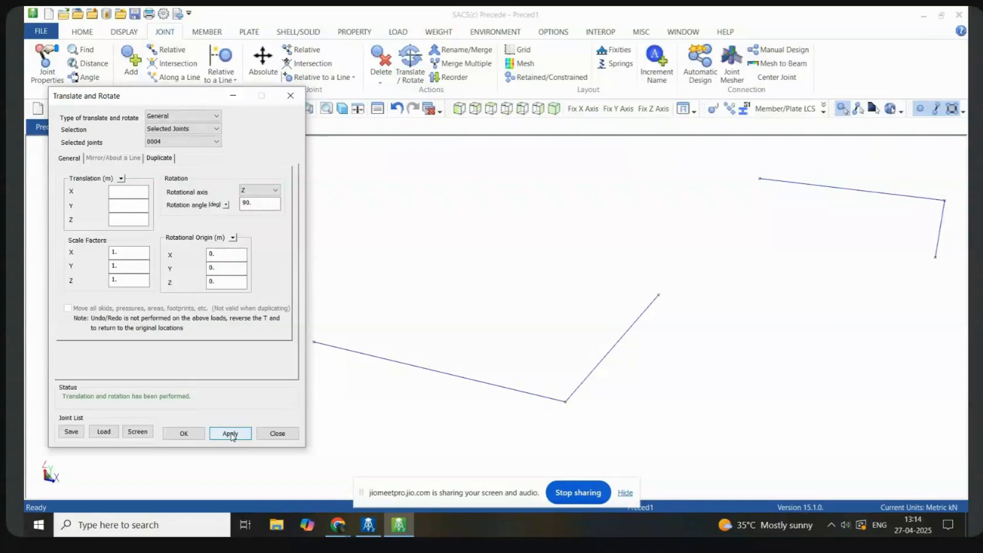
{"action": "left_click", "coordinate": [184, 434]}
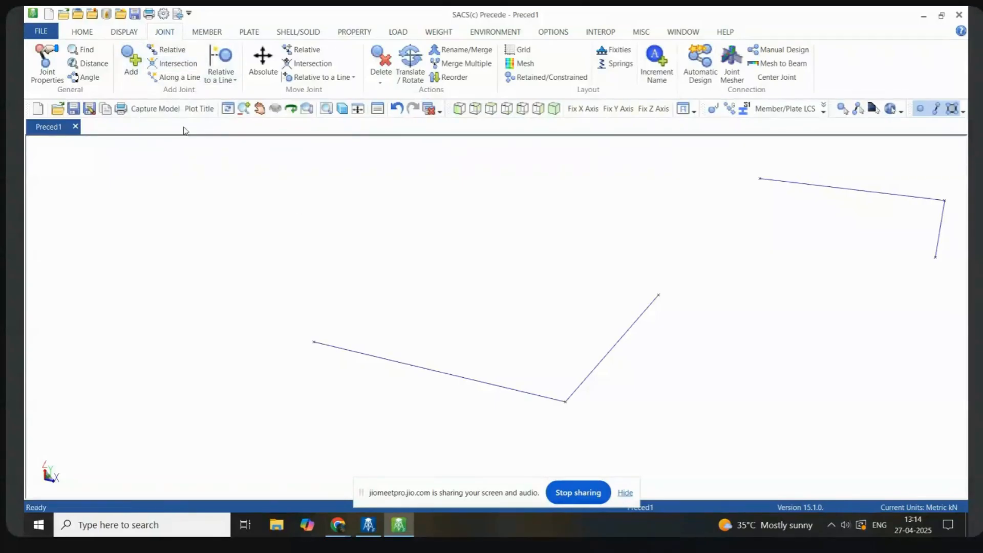
Step: Examine the coordinates of the rotated copy's joint and joints 0001, 0002 and 0003 in the XY view
{"action": "left_click", "coordinate": [491, 110]}
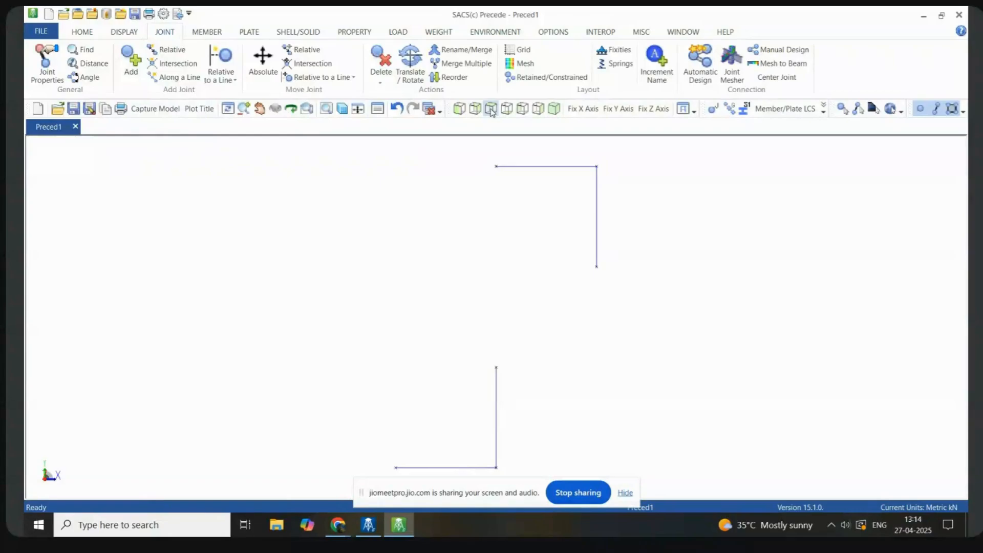
{"action": "left_click", "coordinate": [46, 72]}
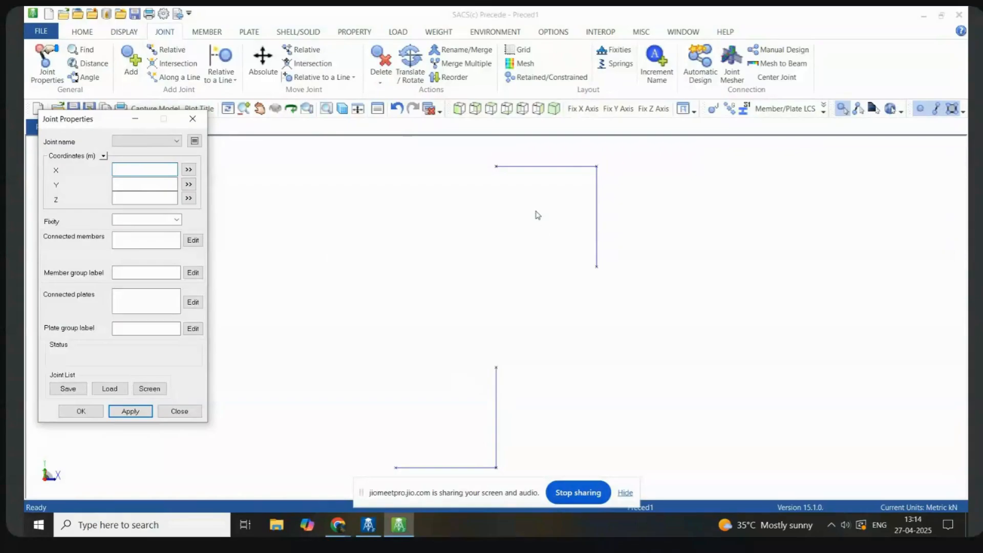
{"action": "left_click", "coordinate": [597, 266]}
{"action": "left_click", "coordinate": [435, 346]}
{"action": "left_click", "coordinate": [396, 468]}
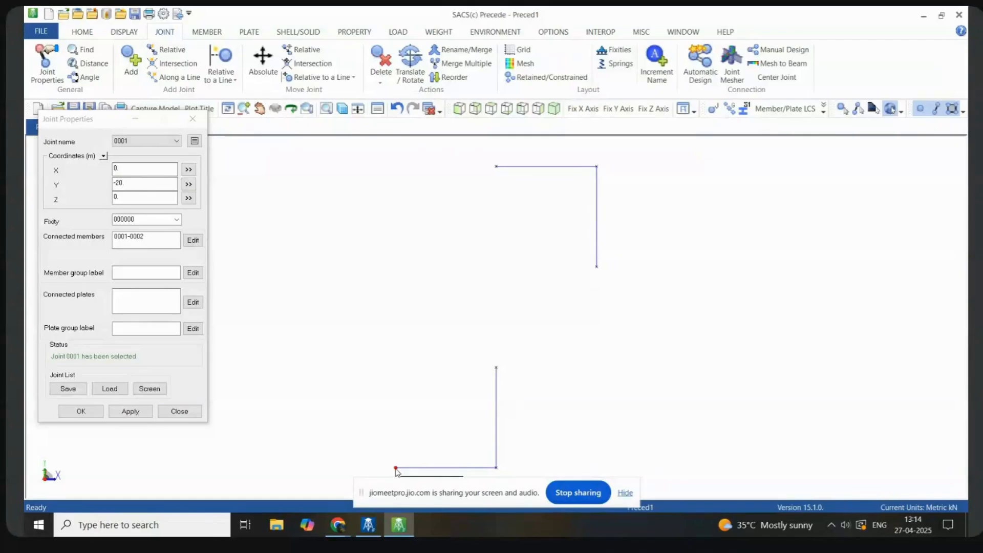
{"action": "left_click", "coordinate": [496, 468]}
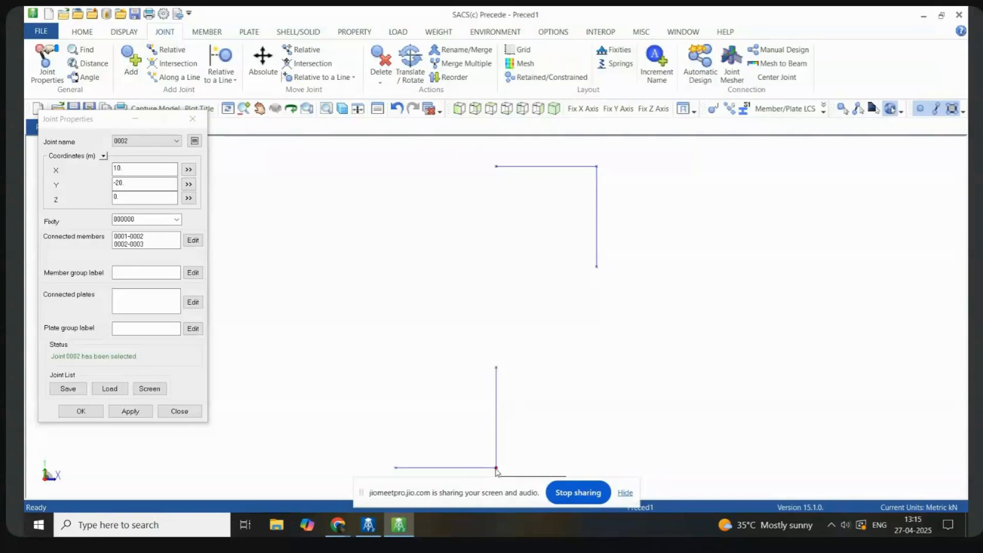
{"action": "left_click", "coordinate": [496, 368]}
{"action": "left_click", "coordinate": [173, 415]}
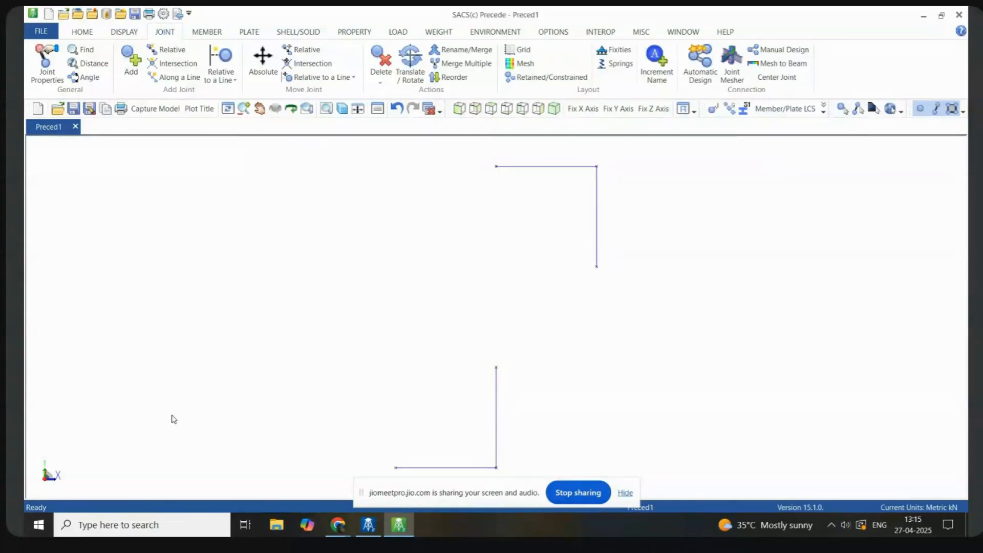
Step: Undo the rotated duplicate joints and members and the last Y translation of the joints
{"action": "key", "text": "ctrl+z"}
{"action": "key", "text": "Delete"}
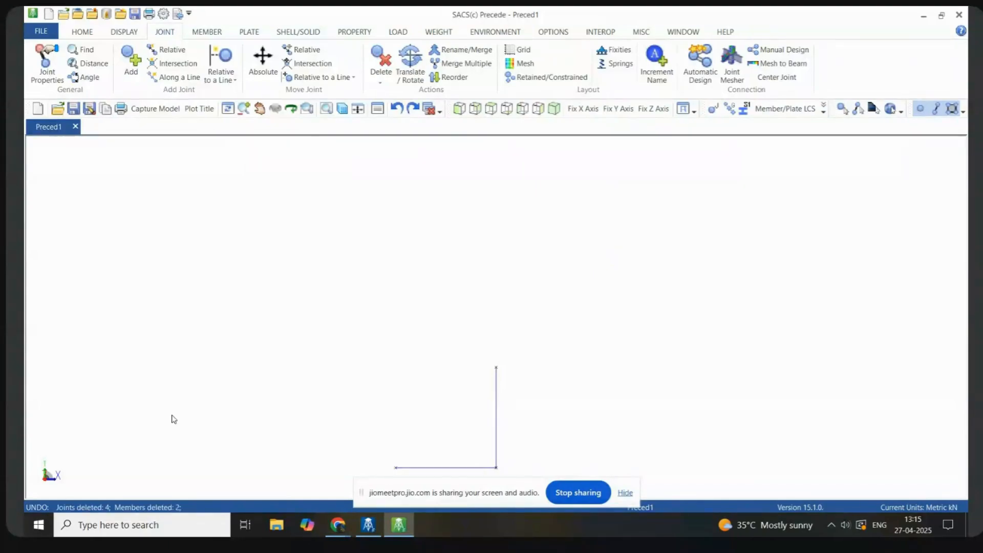
{"action": "key", "text": "ctrl+z"}
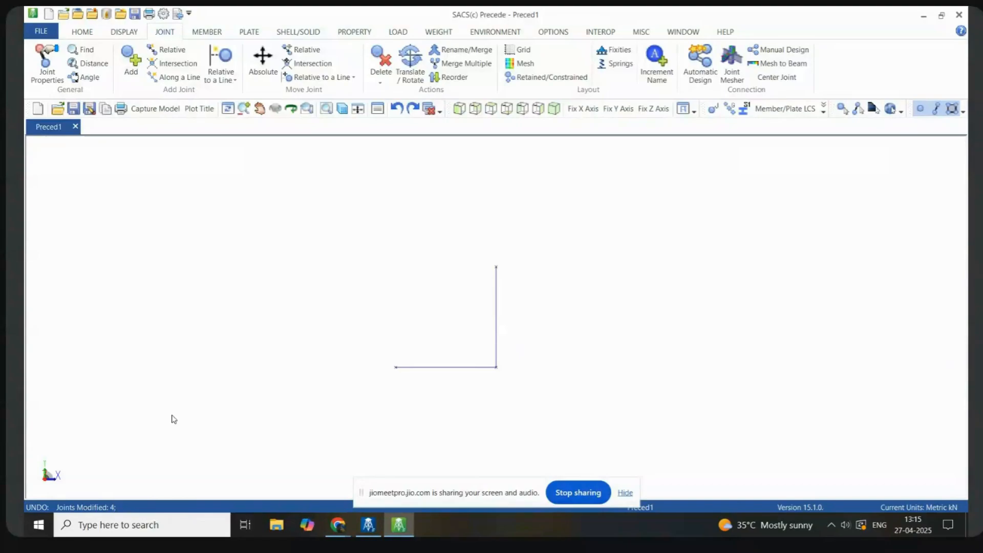
Step: Inspect the coordinates and connected members of the three joints in the L-shaped frame with Joint Properties
{"action": "left_click", "coordinate": [46, 72]}
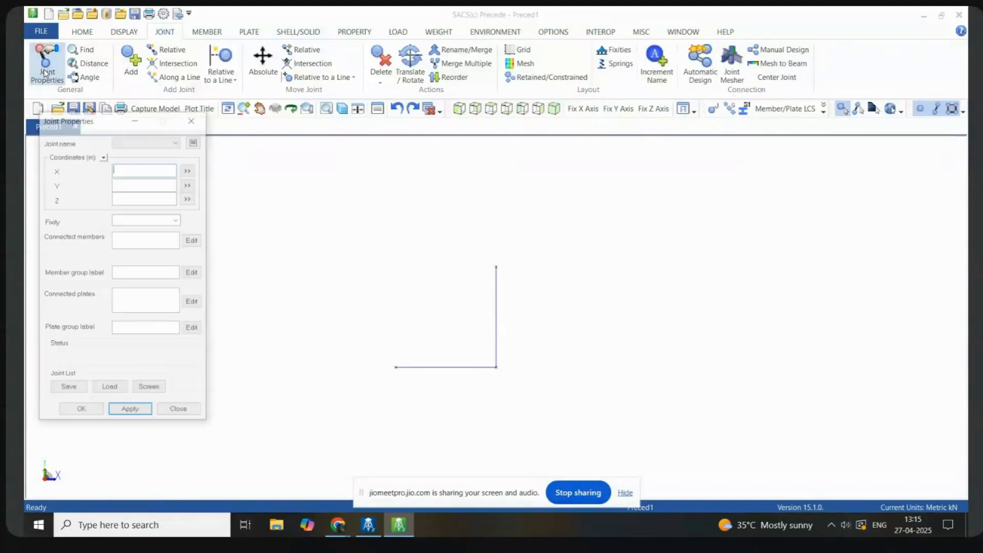
{"action": "left_click", "coordinate": [395, 369]}
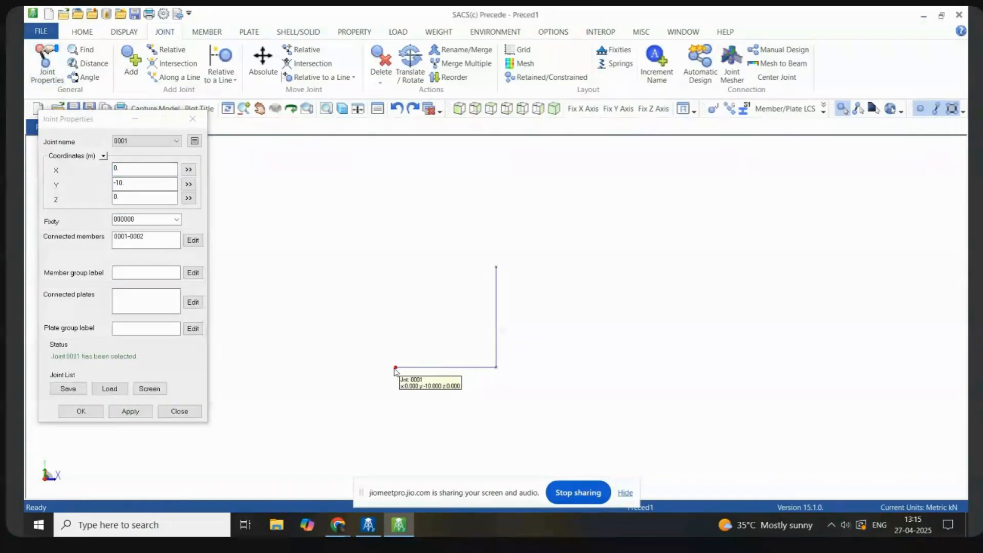
{"action": "left_click", "coordinate": [496, 368]}
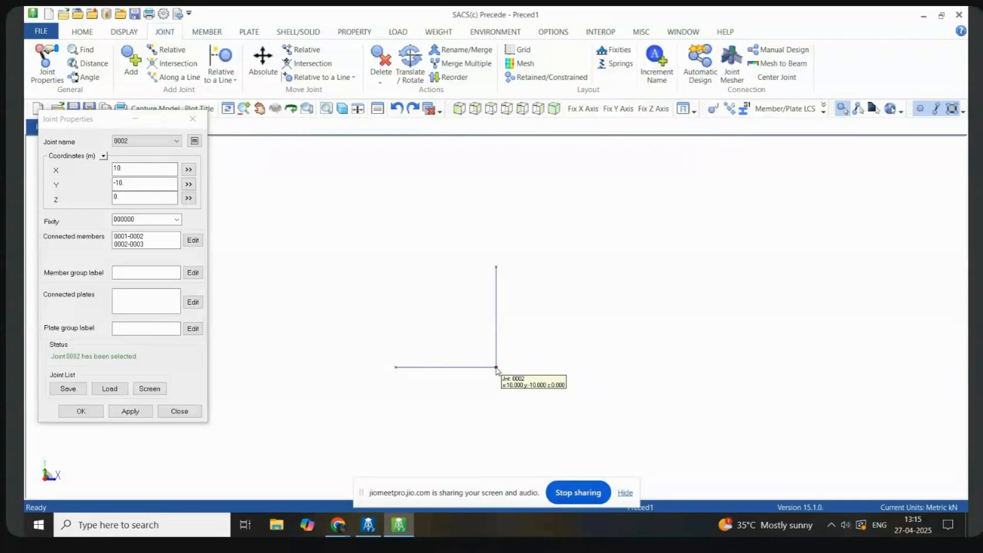
{"action": "left_click", "coordinate": [497, 268]}
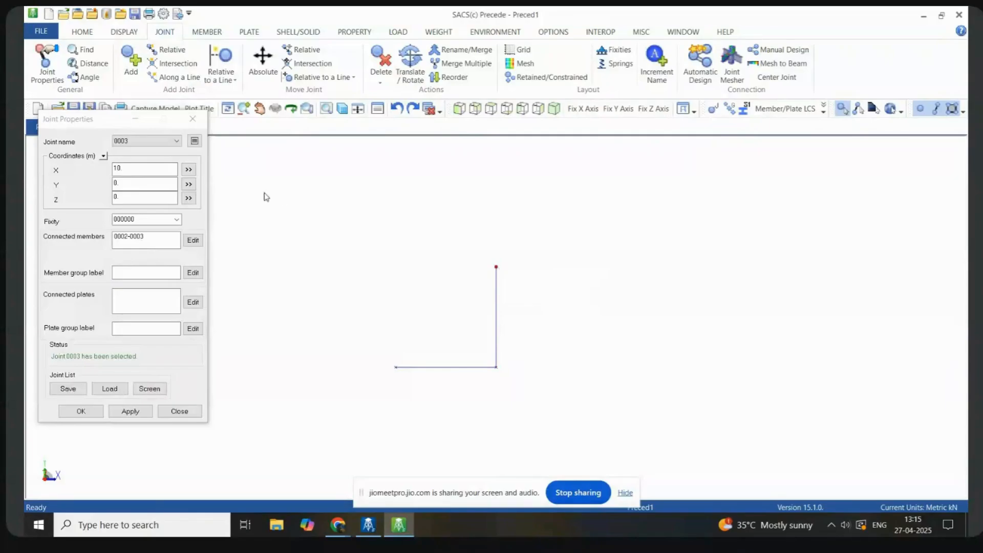
{"action": "left_click", "coordinate": [178, 413]}
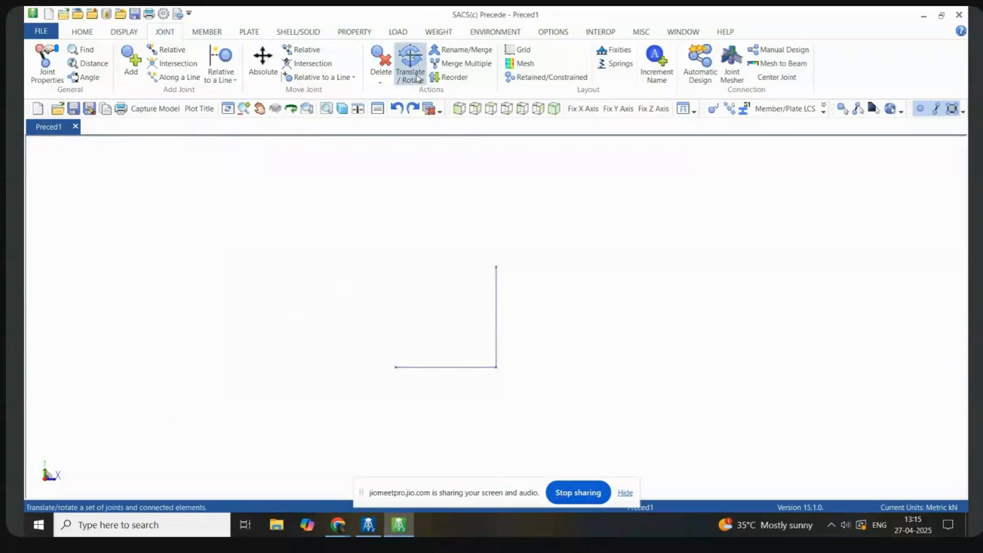
Step: Set Translate/Rotate to duplicate existing joints and attached structural elements, reusing existing joints at the same location
{"action": "left_click", "coordinate": [411, 61]}
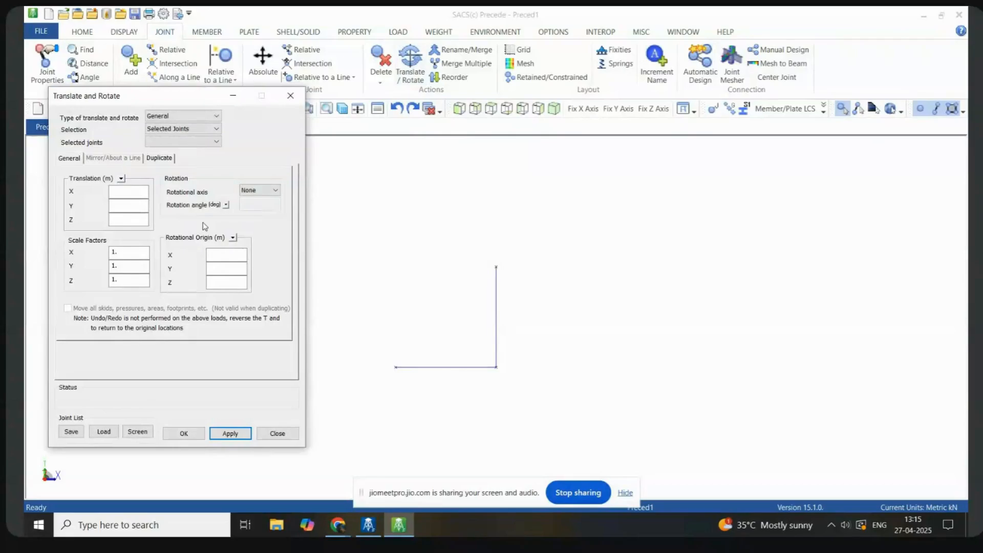
{"action": "left_click", "coordinate": [156, 158]}
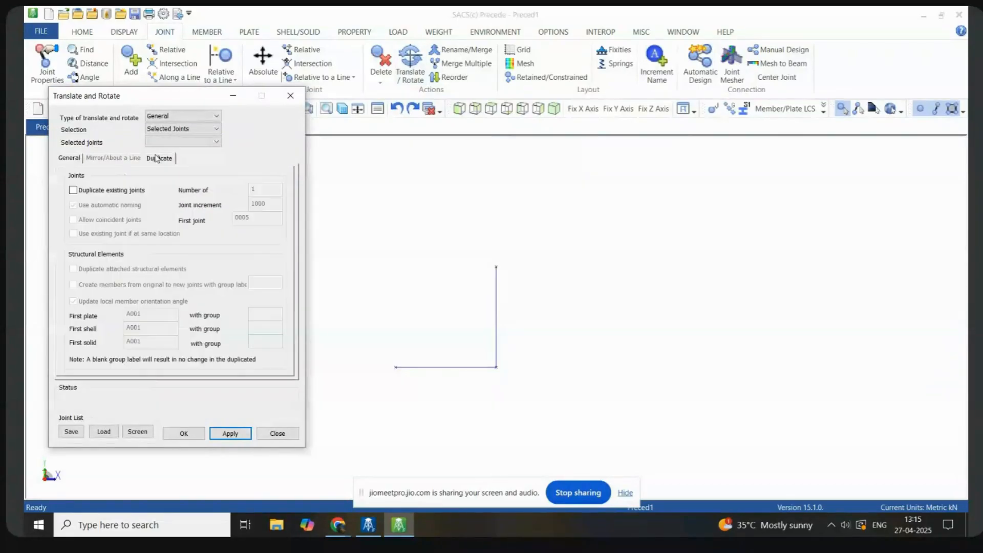
{"action": "left_click", "coordinate": [73, 190]}
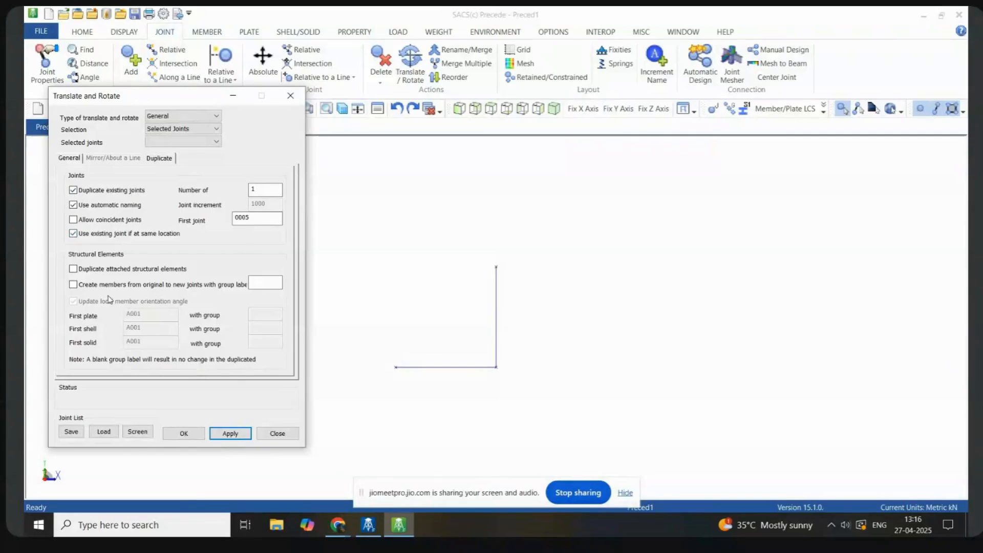
{"action": "left_click", "coordinate": [74, 269]}
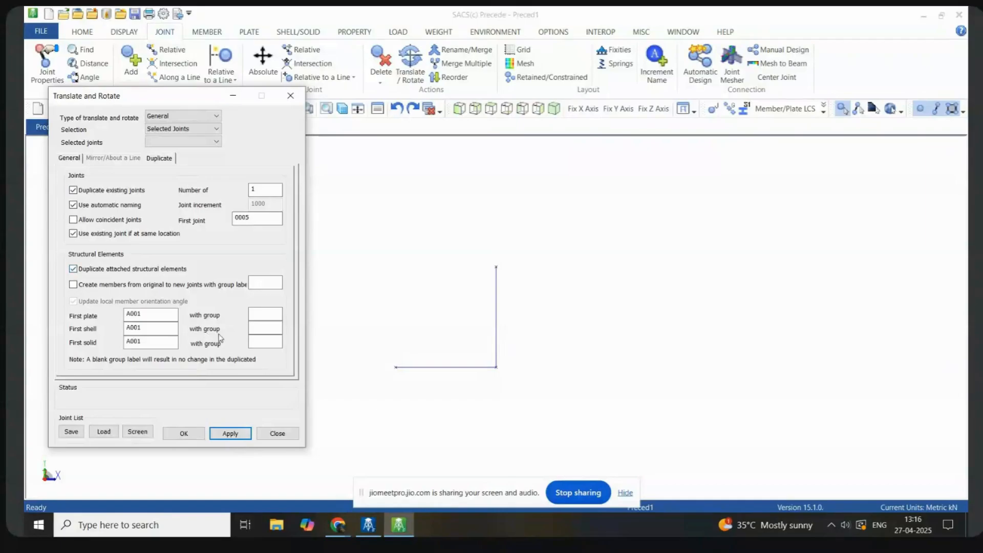
Step: Select all joints and create their duplicate rotated 90 degrees about the Z axis
{"action": "left_click", "coordinate": [68, 158]}
{"action": "left_click", "coordinate": [264, 189]}
{"action": "left_click", "coordinate": [249, 225]}
{"action": "left_click", "coordinate": [256, 207]}
{"action": "type", "text": "90"}
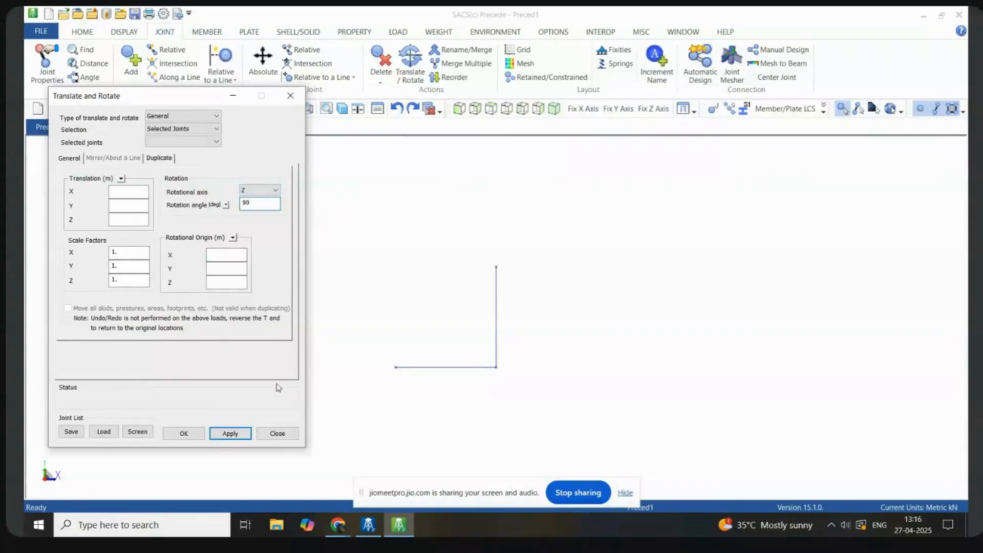
{"action": "key", "text": "ctrl+a"}
{"action": "left_click", "coordinate": [226, 435]}
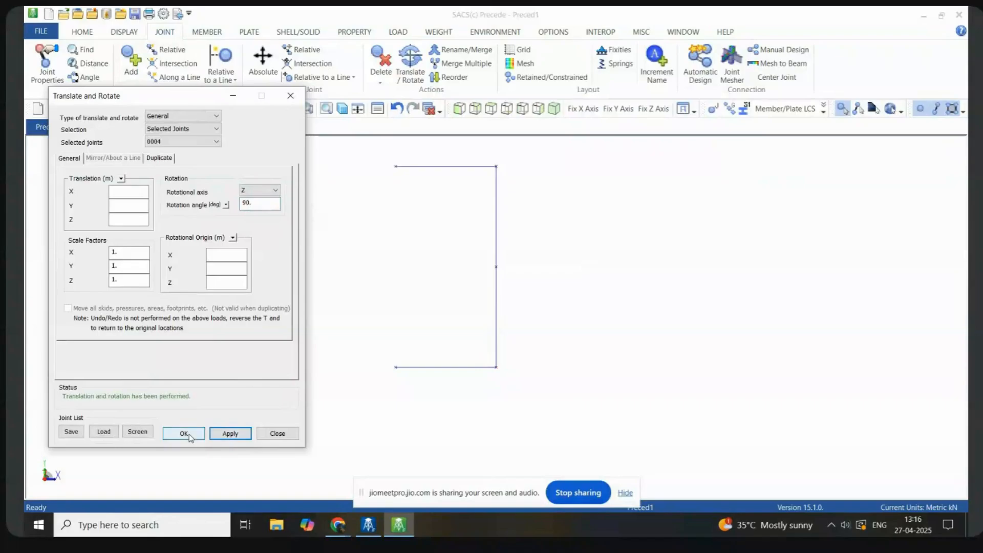
{"action": "left_click", "coordinate": [278, 434]}
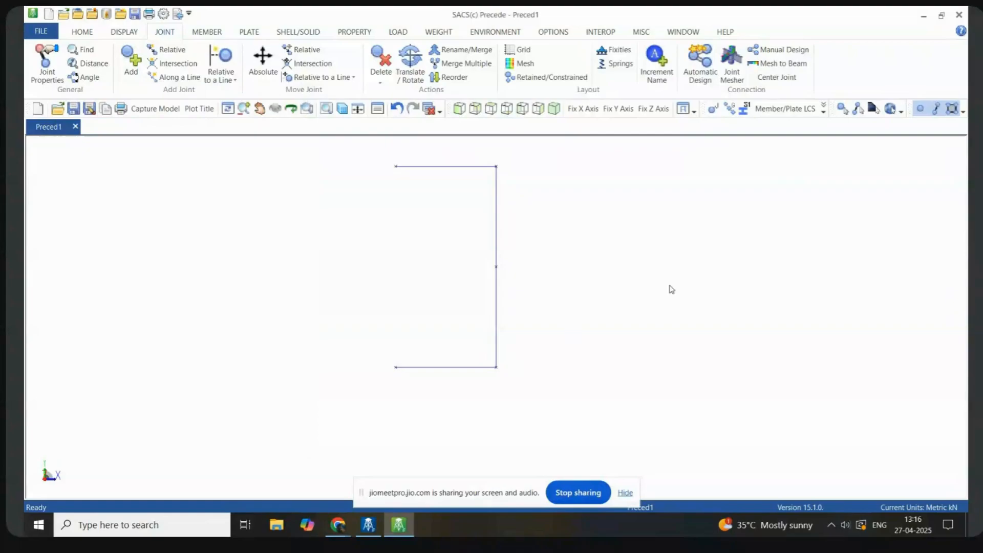
Step: Show the model in isometric view and set Translate/Rotate to duplicate joints with attached elements, reusing existing joints at the same location
{"action": "left_click", "coordinate": [554, 109]}
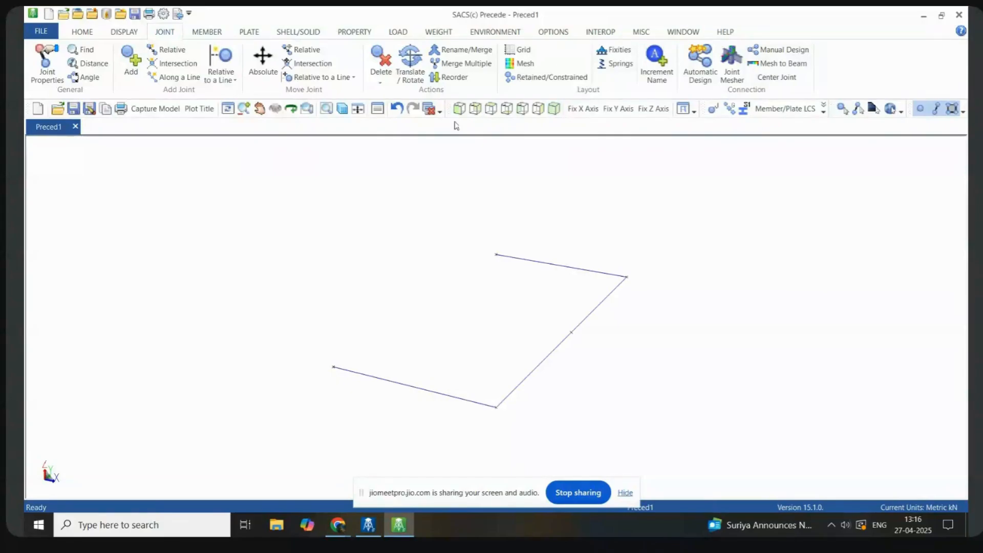
{"action": "left_click", "coordinate": [412, 71]}
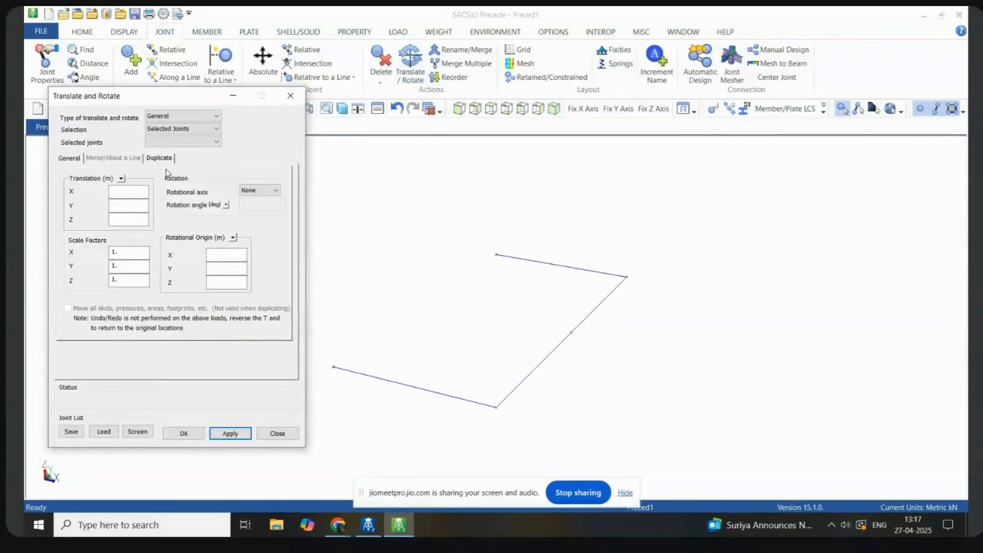
{"action": "left_click", "coordinate": [160, 158]}
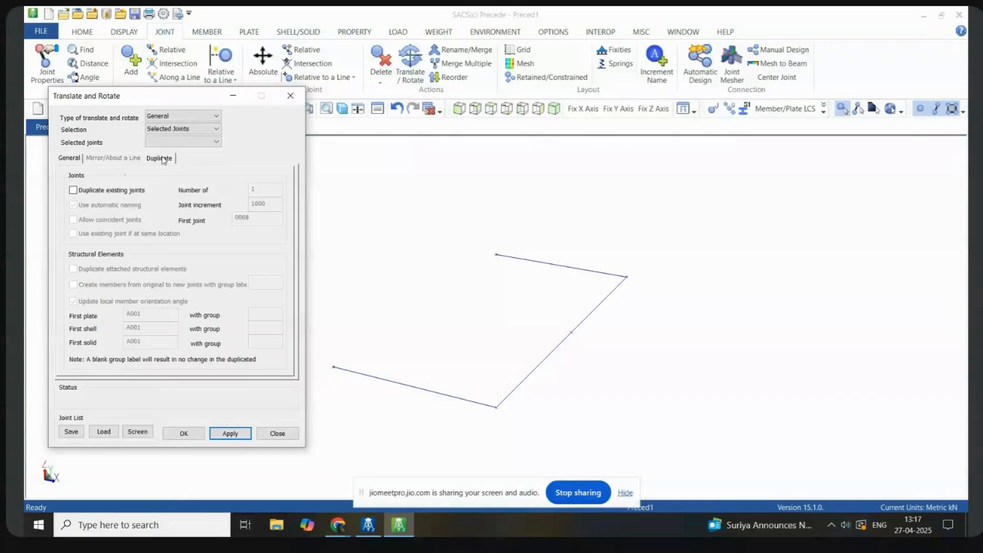
{"action": "left_click", "coordinate": [73, 190]}
{"action": "left_click", "coordinate": [73, 233]}
{"action": "left_click", "coordinate": [73, 269]}
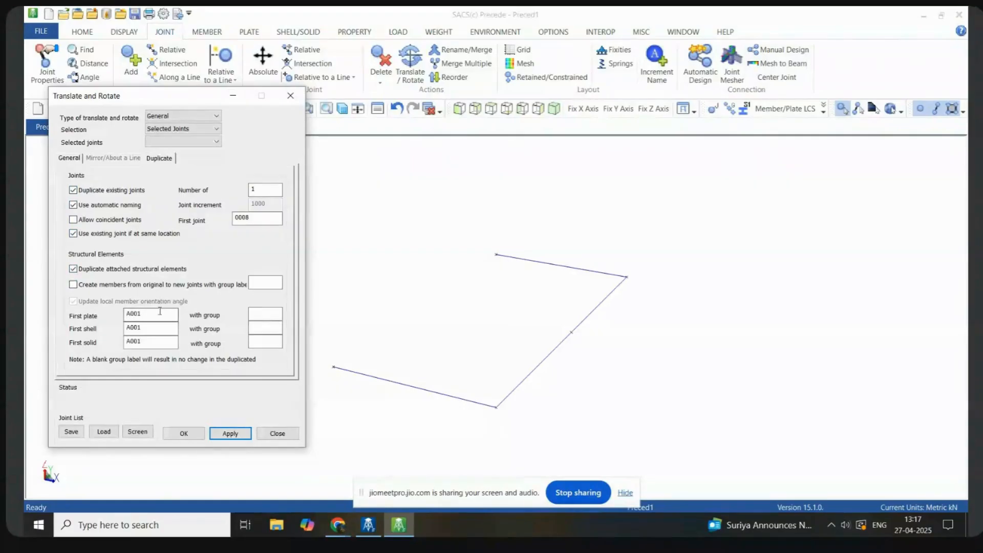
Step: Select all joints of the three-sided frame and duplicate them rotated 180 degrees about the Z axis
{"action": "left_click", "coordinate": [66, 159]}
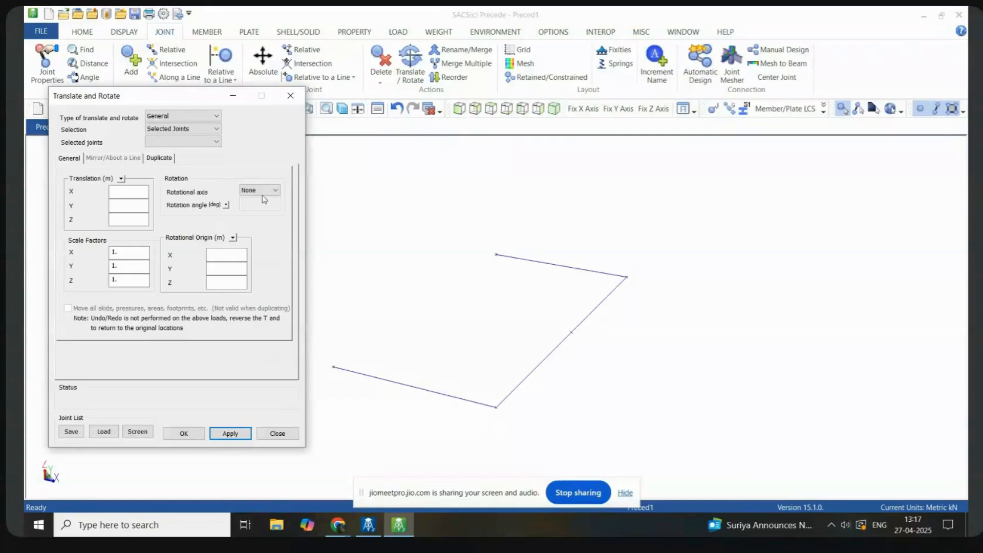
{"action": "left_click", "coordinate": [127, 252]}
{"action": "left_click", "coordinate": [418, 318]}
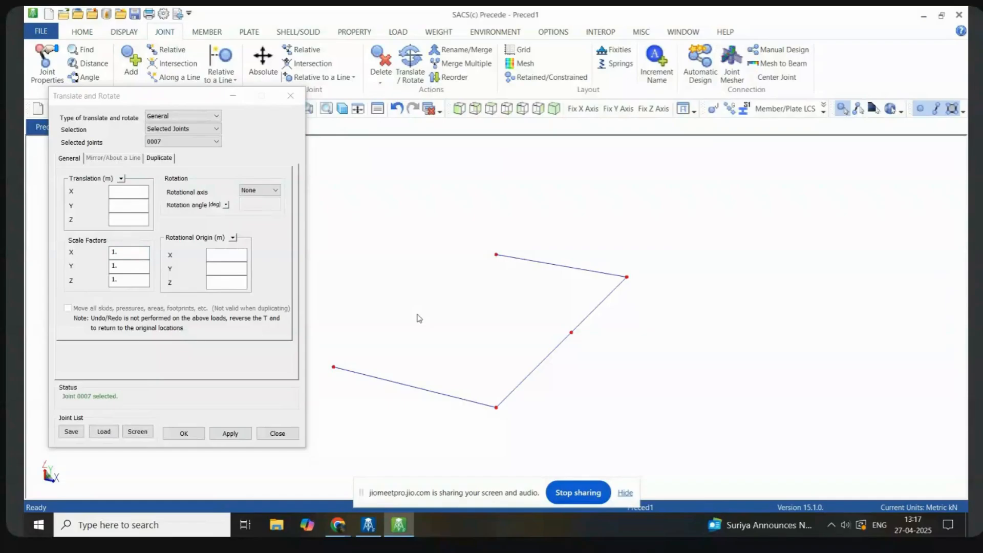
{"action": "left_click", "coordinate": [276, 191]}
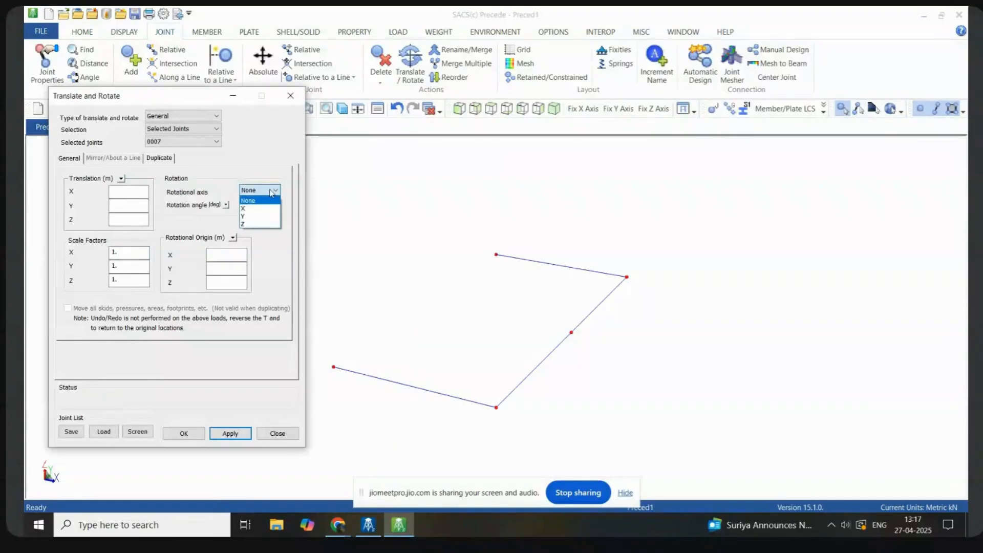
{"action": "left_click", "coordinate": [245, 224]}
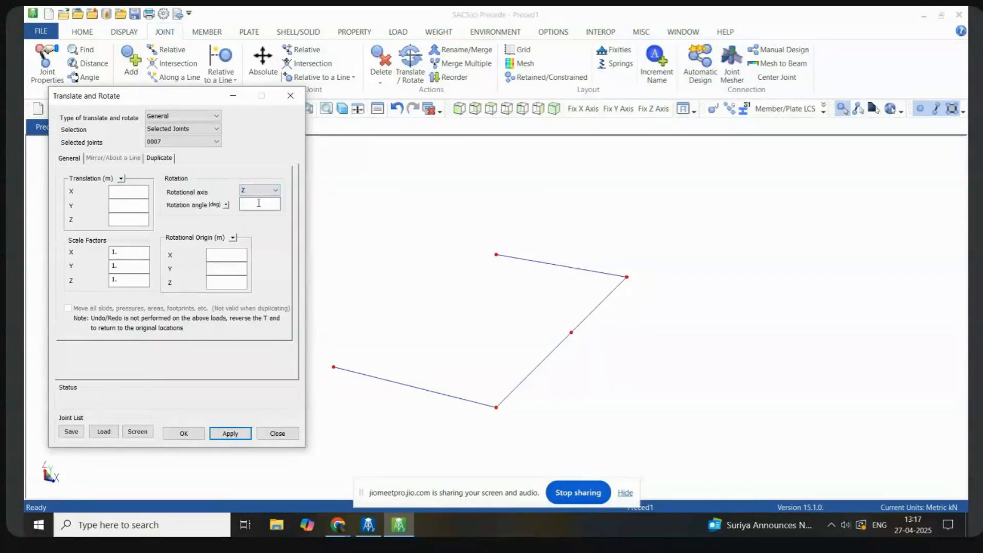
{"action": "left_click", "coordinate": [264, 203]}
{"action": "type", "text": "180"}
{"action": "left_click", "coordinate": [230, 433]}
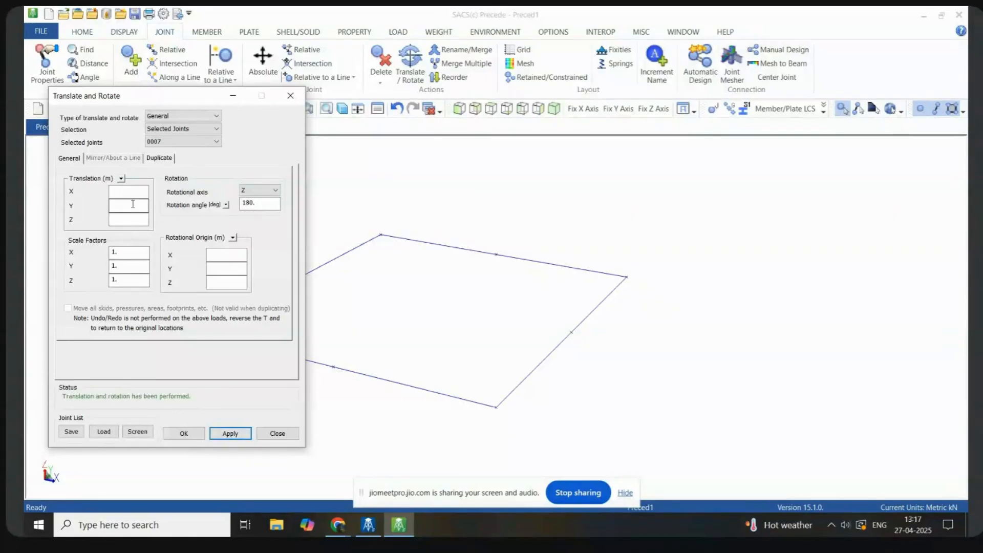
Step: Set the rotational axis to None and duplicate the selected joints with X and Y scale factors of 0.5
{"action": "left_click", "coordinate": [126, 254]}
{"action": "left_click", "coordinate": [275, 191]}
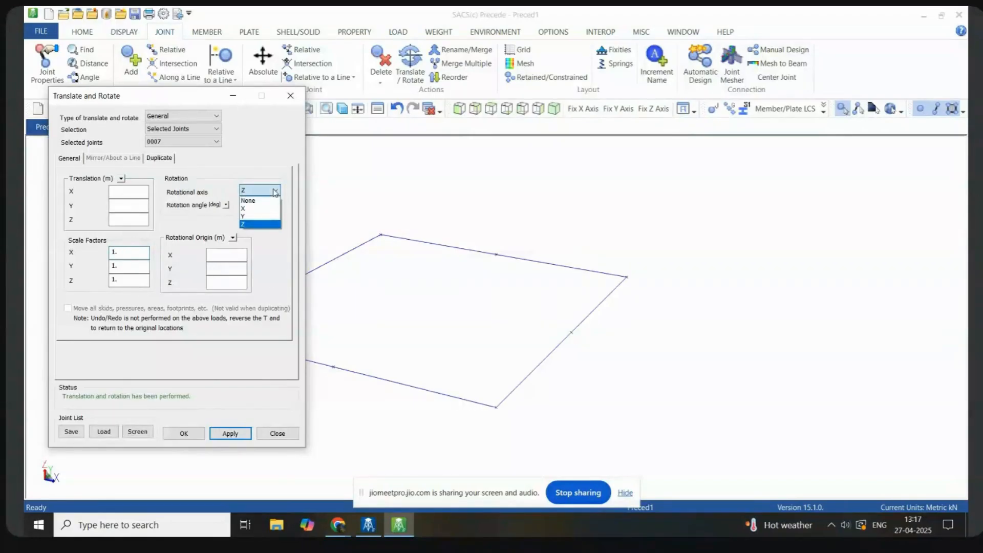
{"action": "left_click", "coordinate": [248, 201]}
{"action": "left_click", "coordinate": [124, 252]}
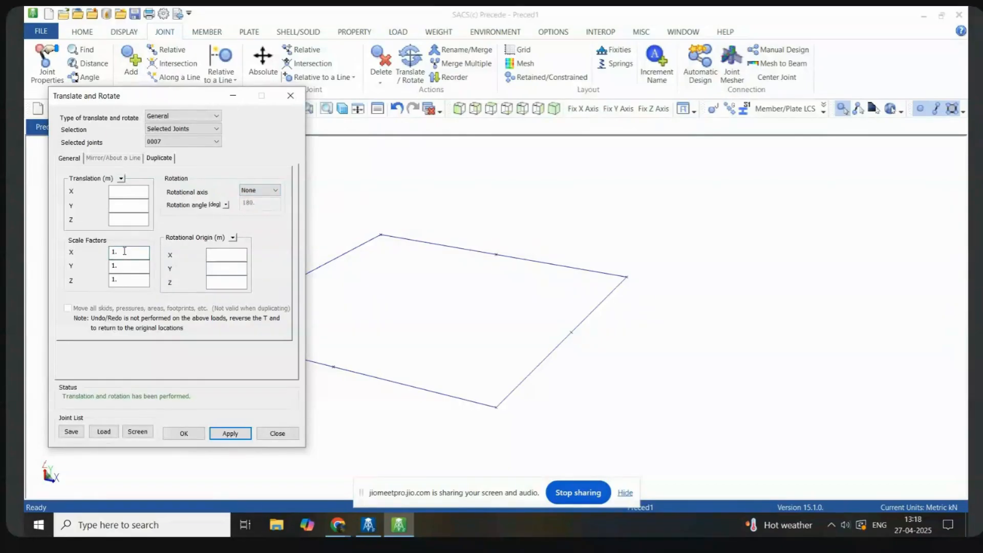
{"action": "key", "text": "BackSpace"}
{"action": "key", "text": "BackSpace"}
{"action": "type", "text": "0.5"}
{"action": "left_click", "coordinate": [123, 266]}
{"action": "key", "text": "BackSpace"}
{"action": "key", "text": "BackSpace"}
{"action": "type", "text": "0.5"}
{"action": "left_click", "coordinate": [122, 282]}
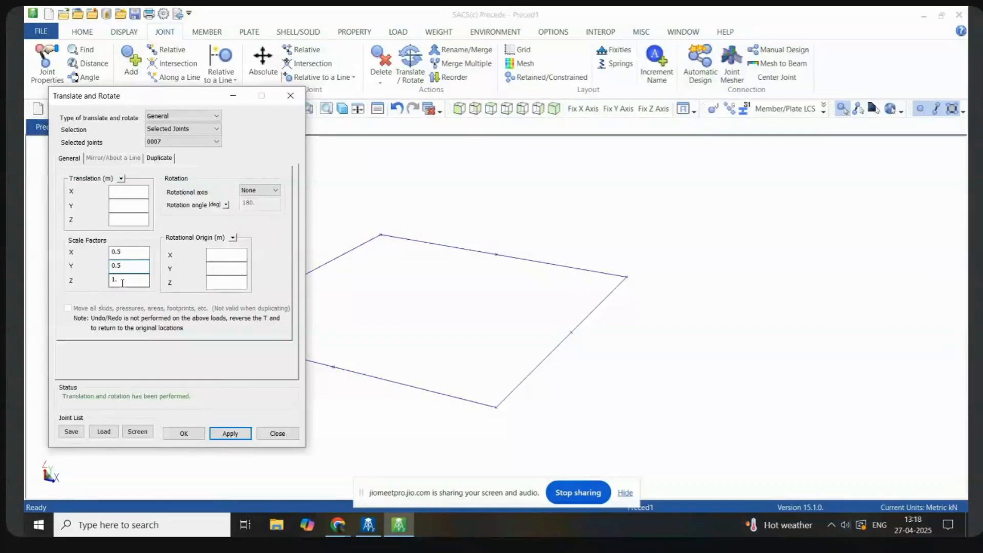
{"action": "left_click", "coordinate": [125, 279]}
{"action": "left_click", "coordinate": [230, 435]}
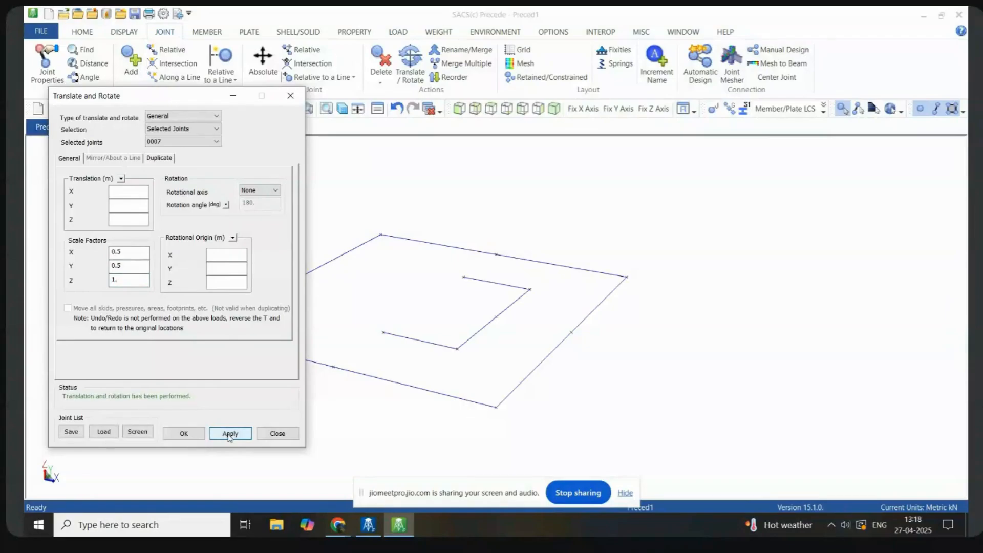
Step: Undo the partial scaled copy, and reapply the scaled duplication to all joints of the outer square
{"action": "key", "text": "ctrl+z"}
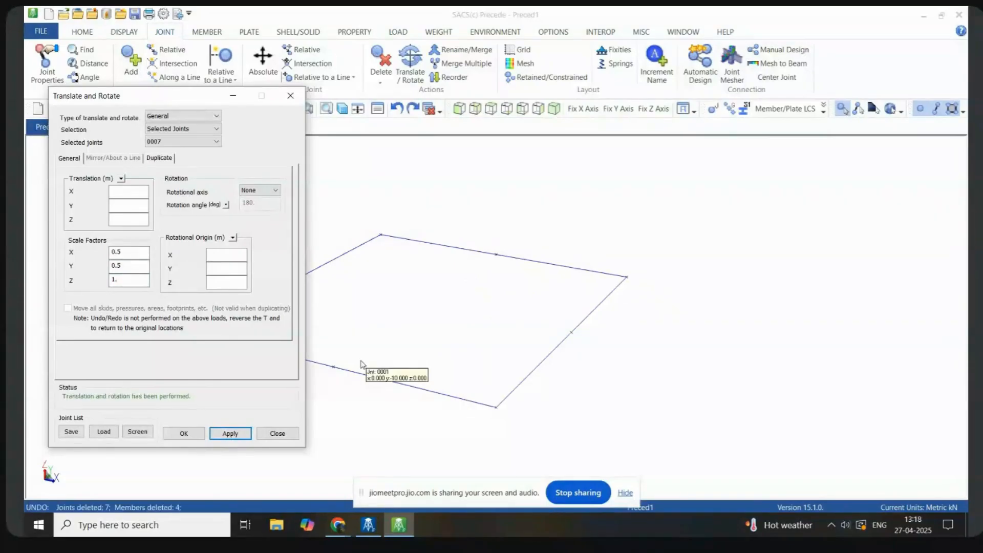
{"action": "left_click", "coordinate": [502, 197]}
{"action": "key", "text": "ctrl+a"}
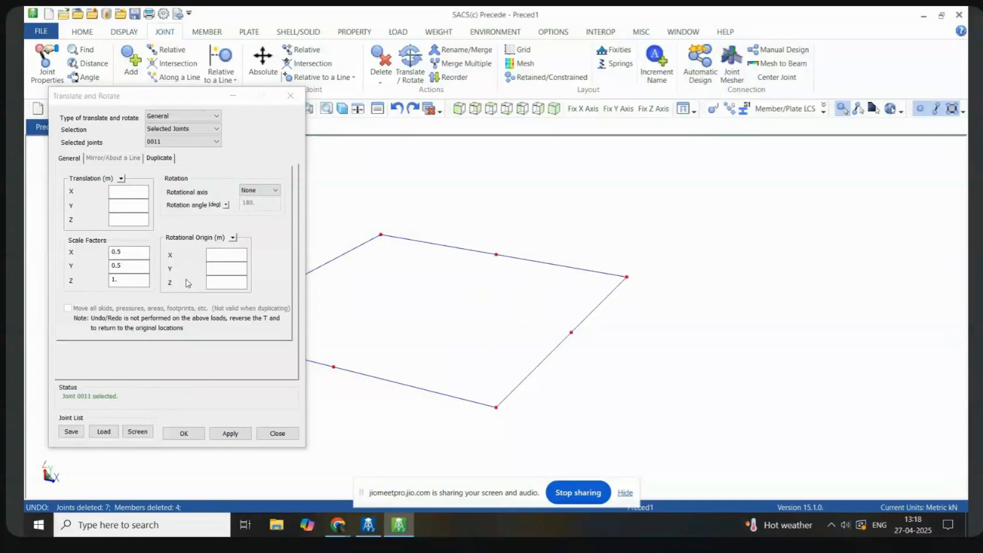
{"action": "left_click", "coordinate": [230, 435]}
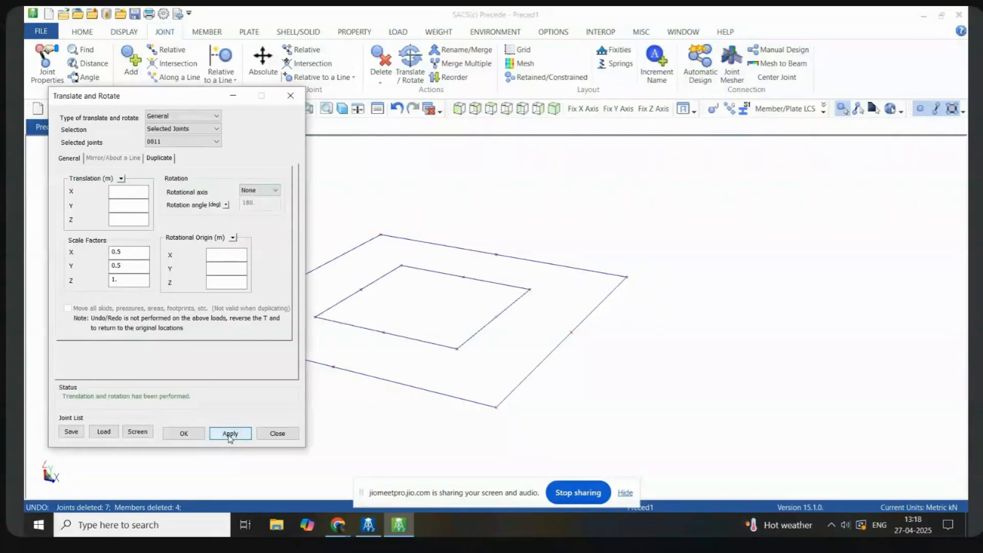
{"action": "left_click", "coordinate": [277, 434]}
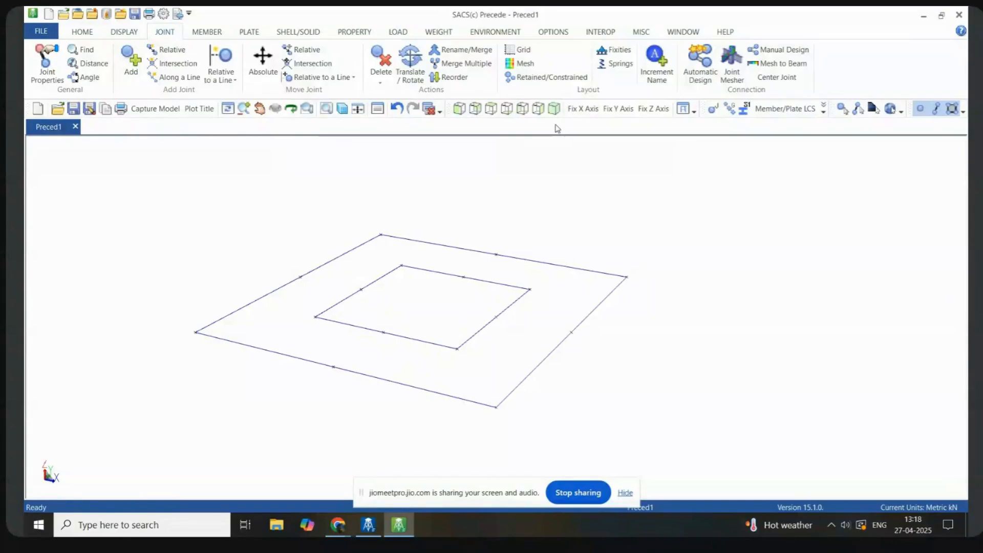
Step: Delete all joints of both nested squares together with all their referenced model data
{"action": "left_click", "coordinate": [341, 111]}
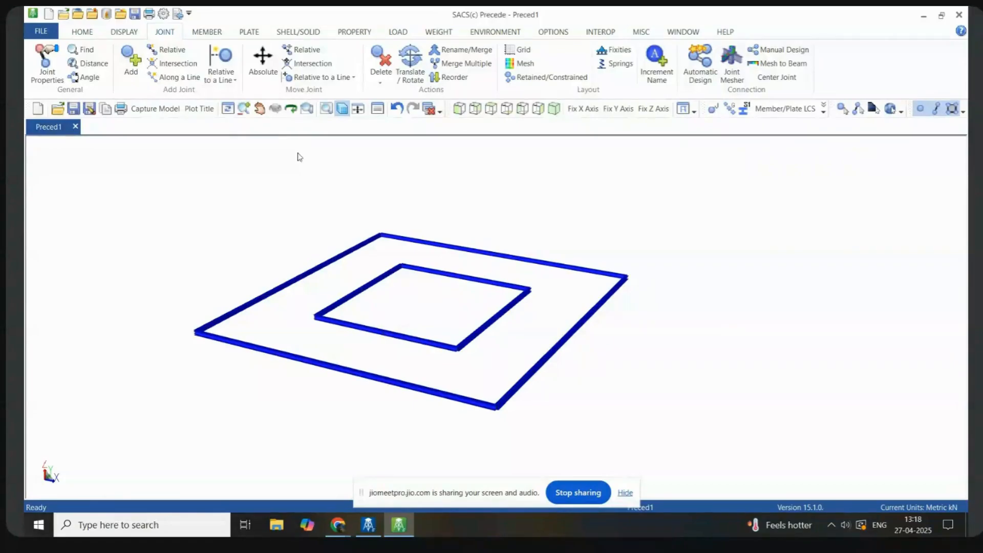
{"action": "left_click", "coordinate": [380, 72]}
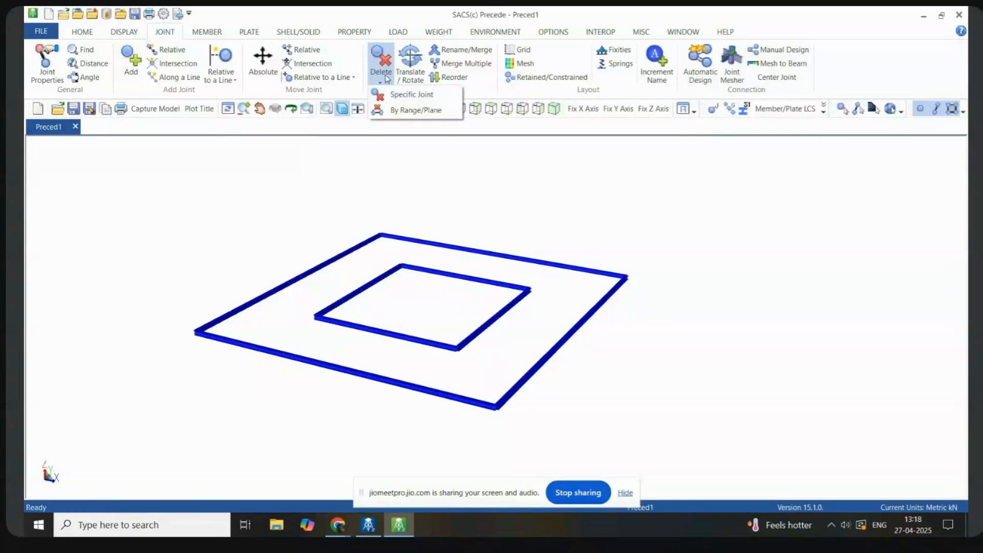
{"action": "left_click", "coordinate": [404, 96]}
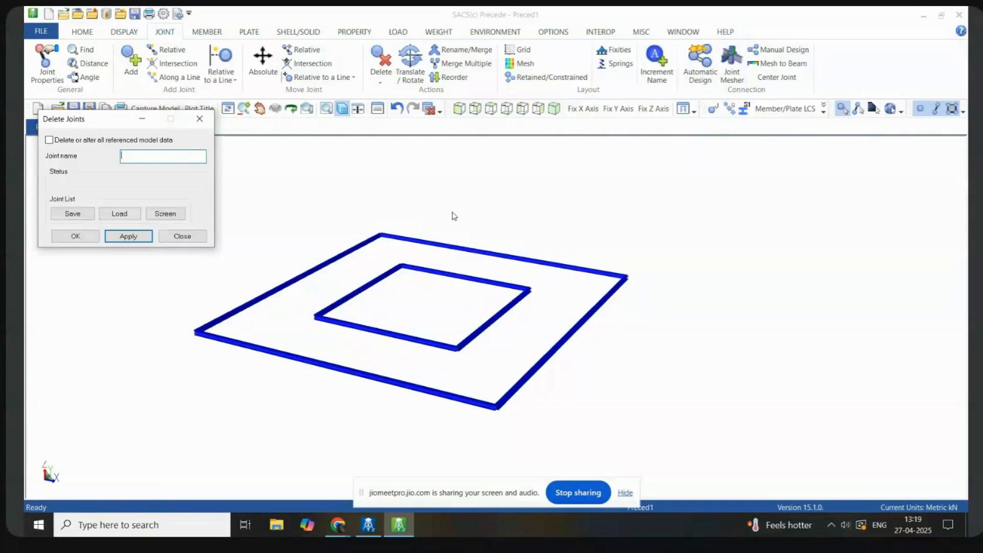
{"action": "left_click", "coordinate": [342, 109]}
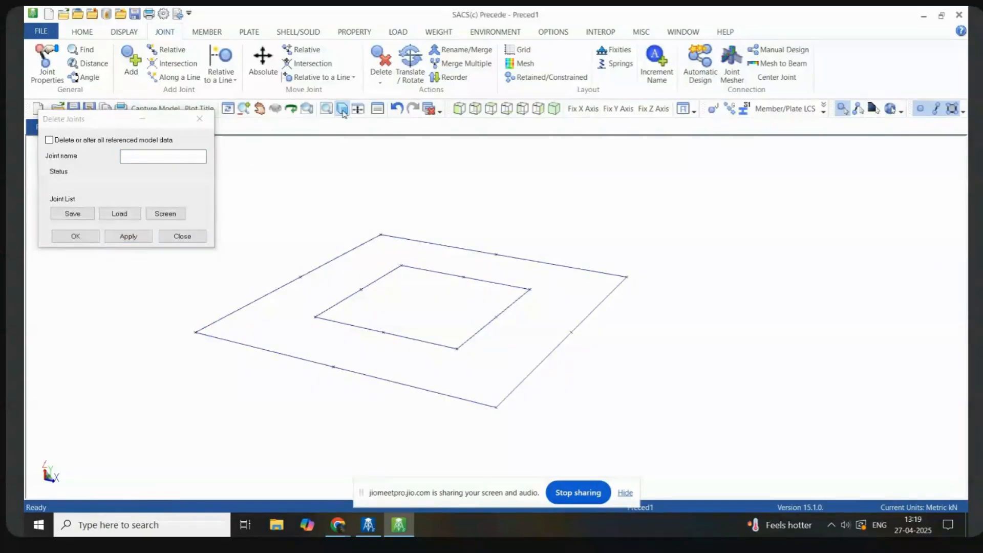
{"action": "left_click", "coordinate": [144, 156]}
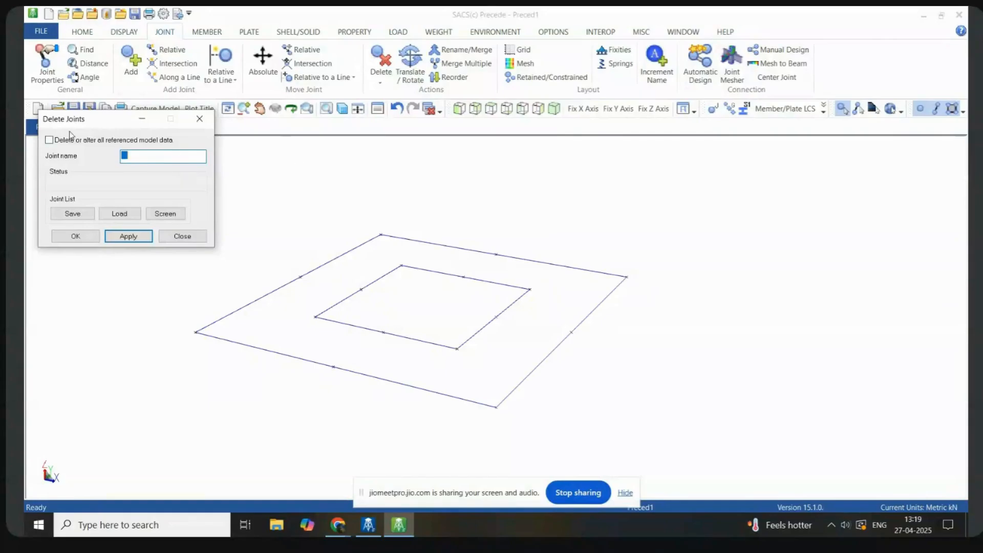
{"action": "left_click", "coordinate": [49, 140]}
{"action": "left_click", "coordinate": [339, 249]}
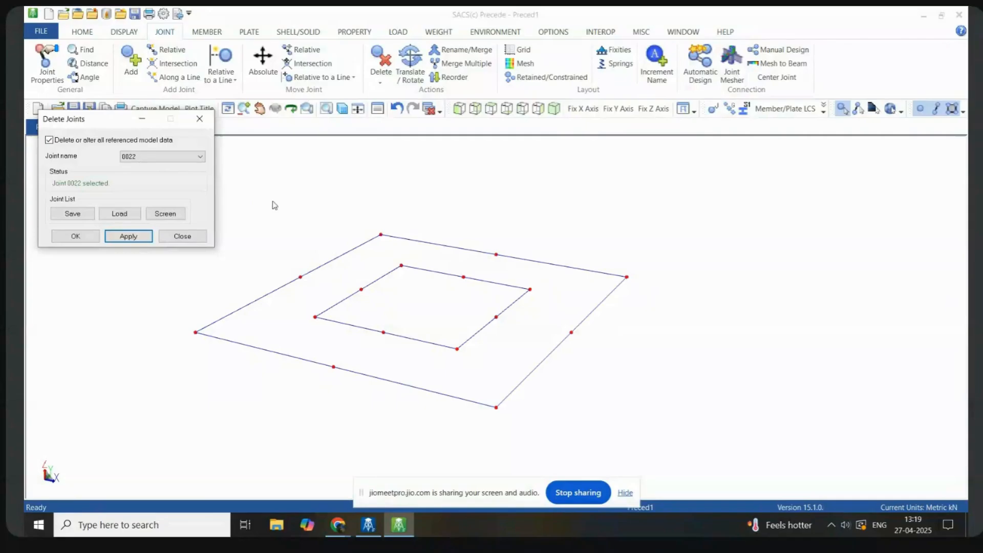
{"action": "left_click", "coordinate": [119, 238]}
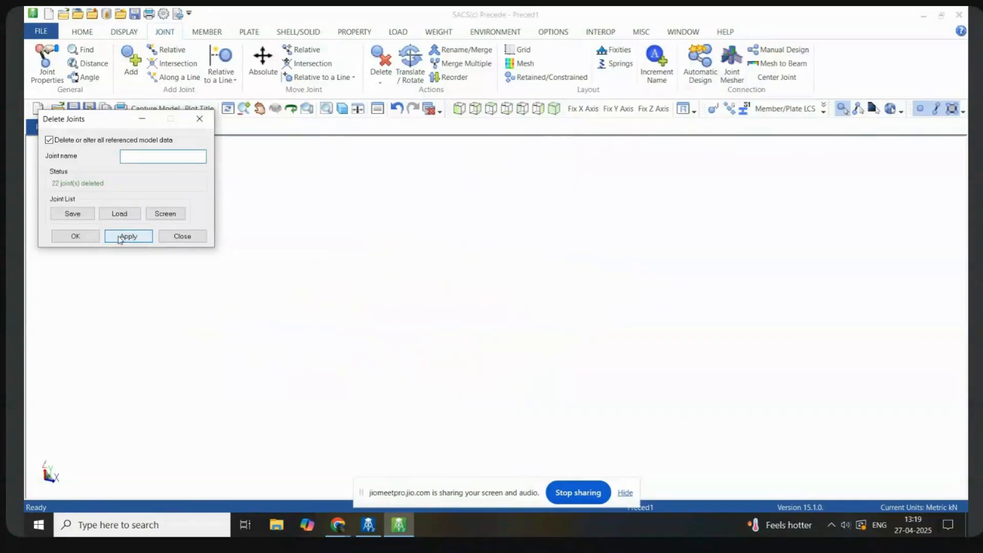
{"action": "left_click", "coordinate": [178, 238]}
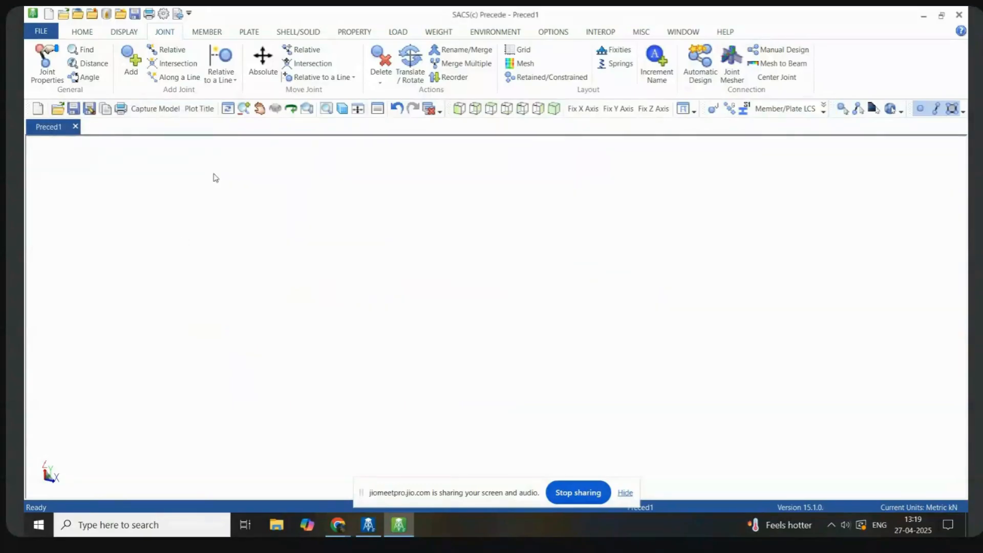
Step: Add a joint at coordinates X 0, Y 0, Z 0 with fixity 000000
{"action": "left_click", "coordinate": [135, 69]}
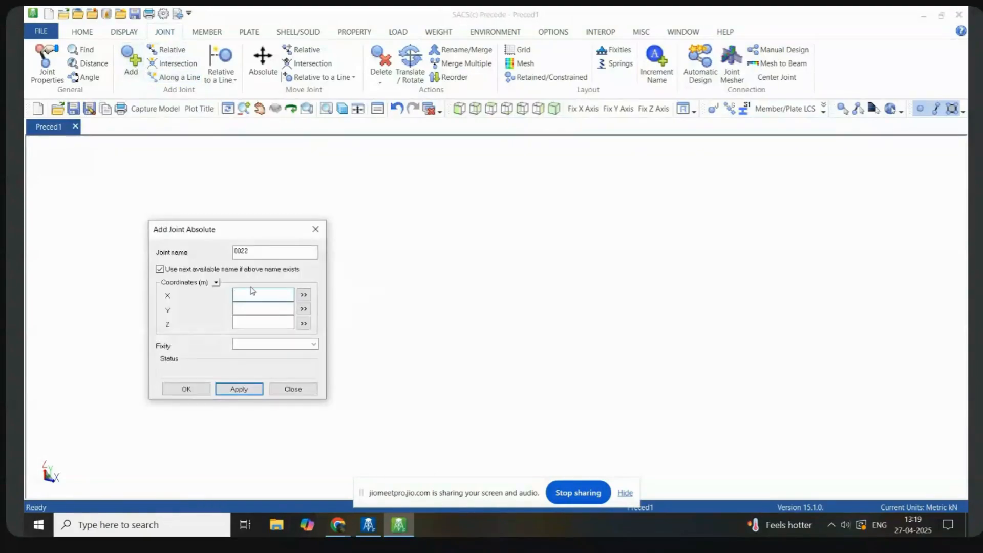
{"action": "type", "text": "0"}
{"action": "left_click", "coordinate": [247, 309]}
{"action": "type", "text": "0"}
{"action": "left_click", "coordinate": [244, 324]}
{"action": "type", "text": "0"}
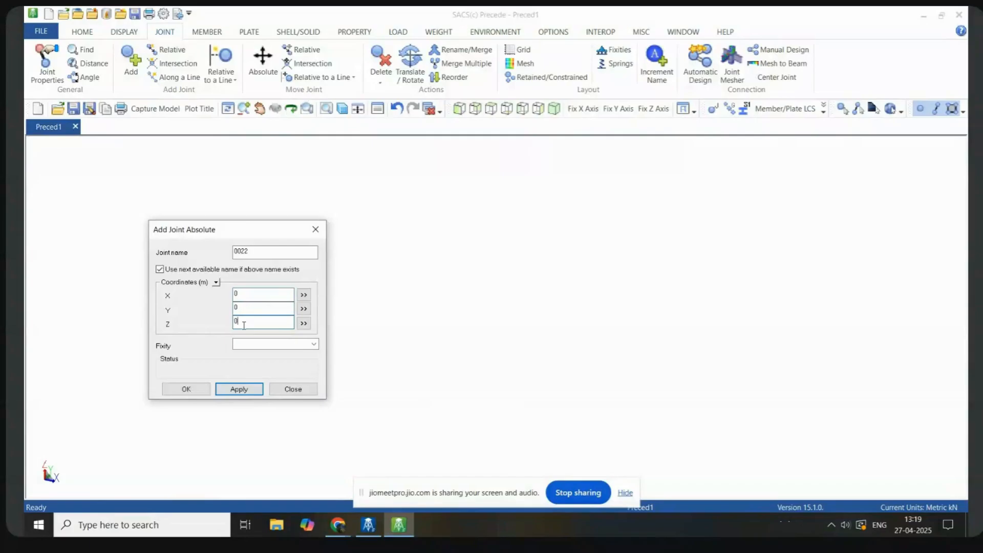
{"action": "left_click", "coordinate": [314, 344]}
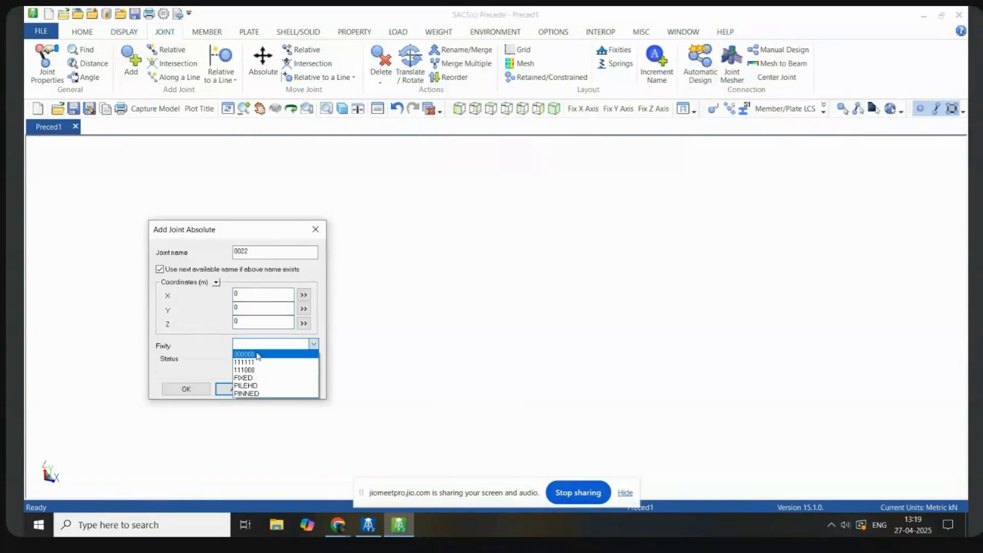
{"action": "left_click", "coordinate": [246, 354]}
{"action": "left_click", "coordinate": [239, 390]}
Step: Add a second joint at X 10, Y 0, Z 0 with the same fixity
{"action": "left_click", "coordinate": [246, 293]}
{"action": "key", "text": "BackSpace"}
{"action": "key", "text": "BackSpace"}
{"action": "type", "text": "10"}
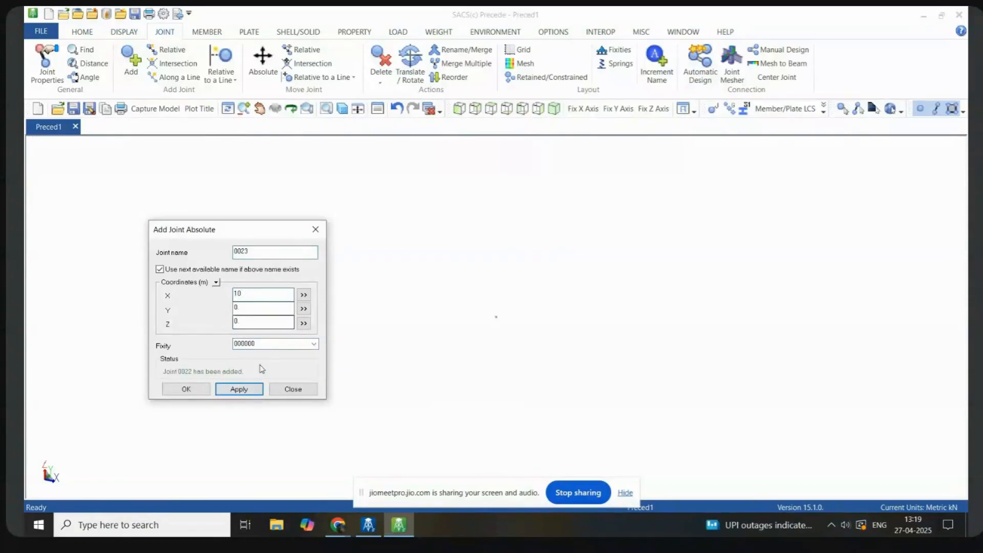
{"action": "left_click", "coordinate": [239, 390]}
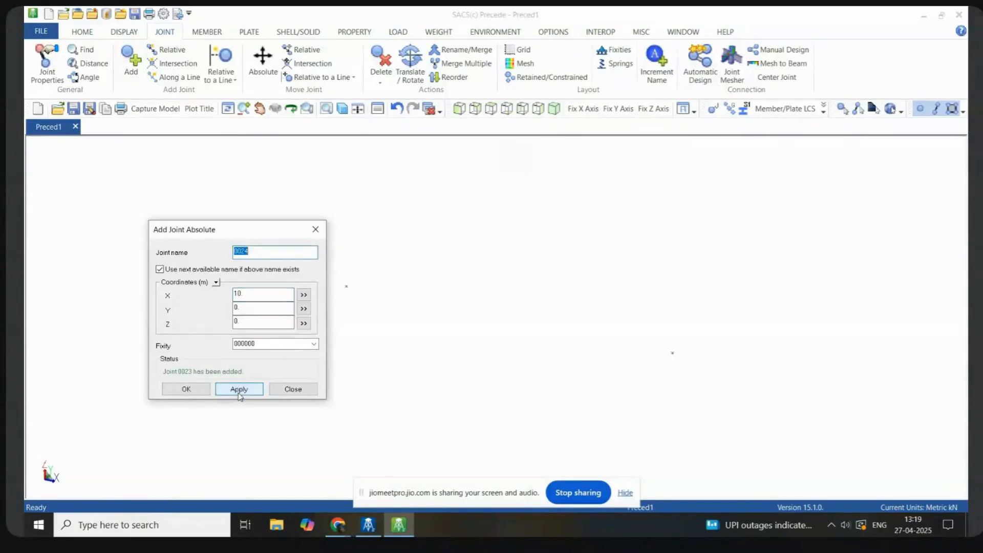
{"action": "left_click", "coordinate": [285, 395]}
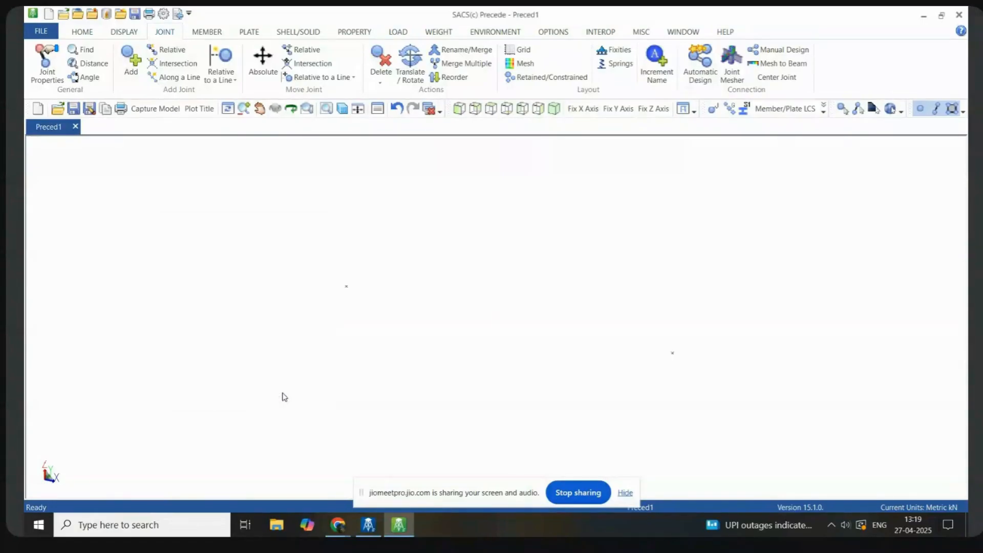
Step: Add an individual member of group M1 from the origin joint to the joint at X 10
{"action": "left_click", "coordinate": [208, 32]}
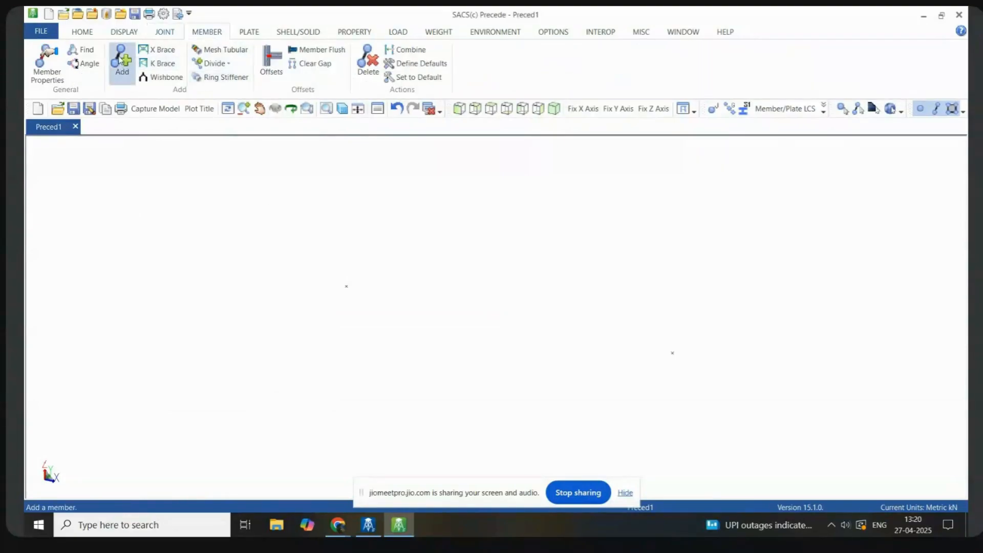
{"action": "left_click", "coordinate": [121, 60]}
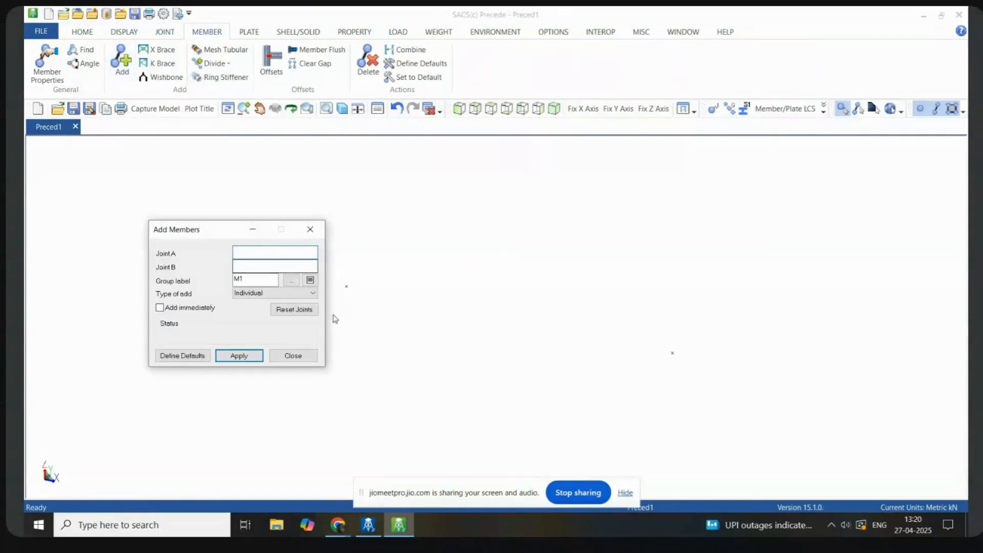
{"action": "left_click", "coordinate": [346, 286]}
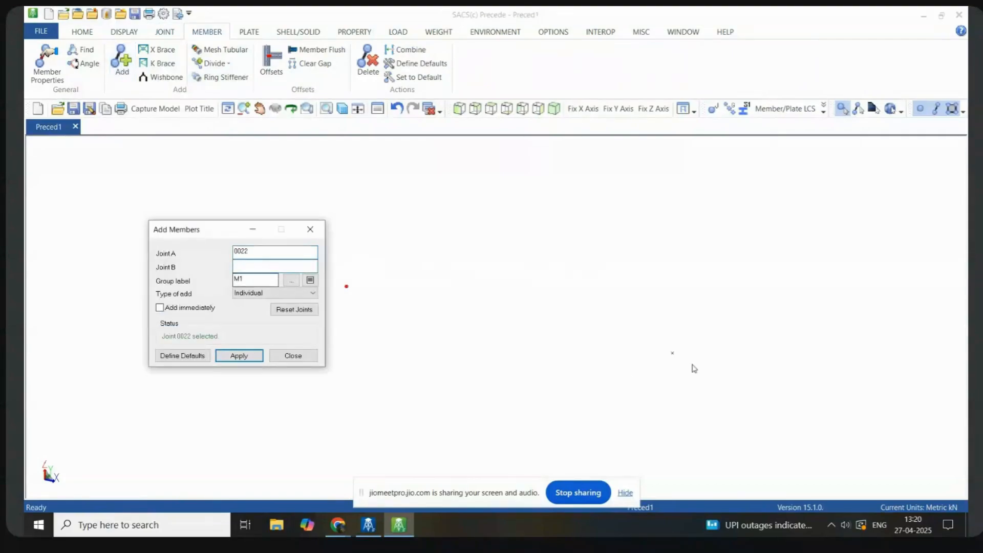
{"action": "left_click", "coordinate": [673, 353]}
{"action": "left_click", "coordinate": [239, 357]}
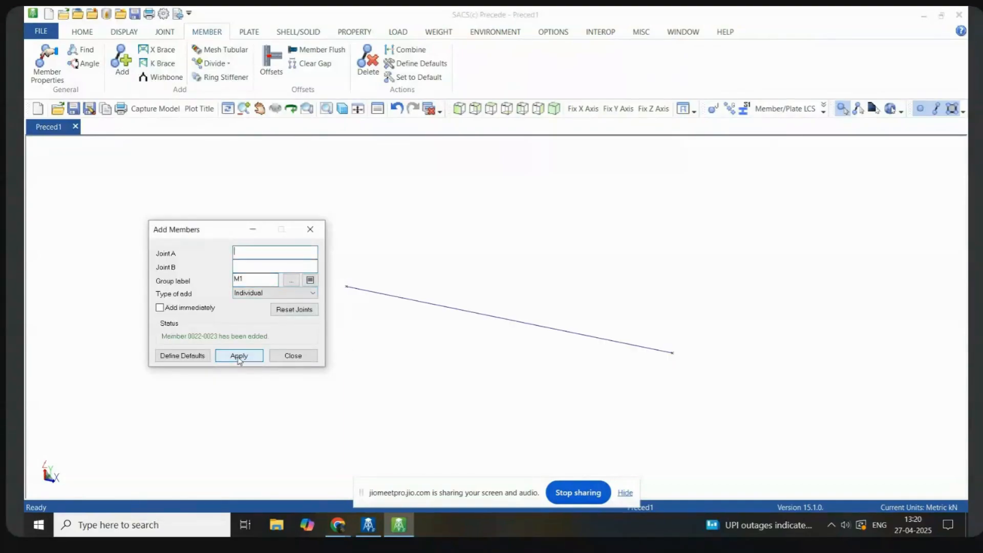
{"action": "left_click", "coordinate": [293, 358]}
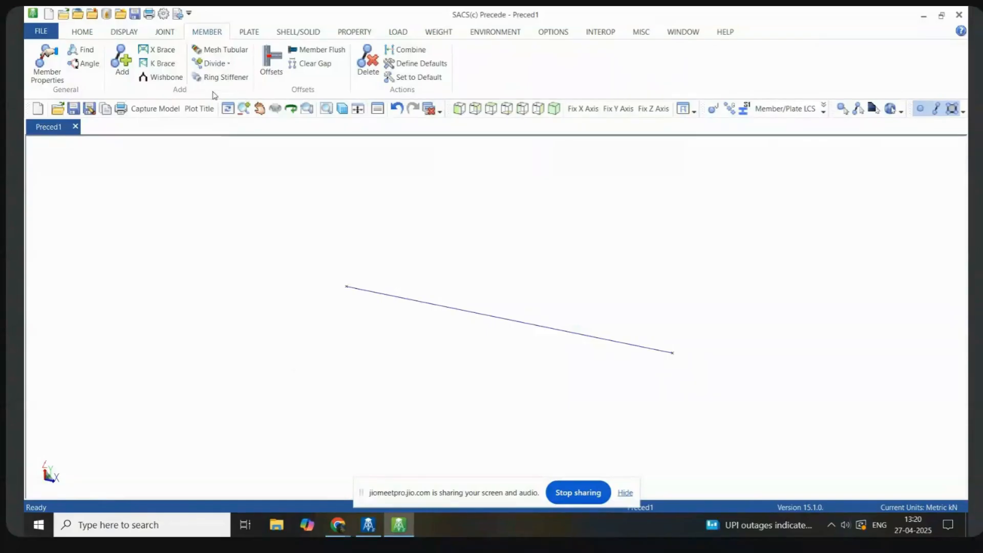
Step: Set the fixity of the member's joint at the origin to 111111
{"action": "left_click", "coordinate": [164, 32]}
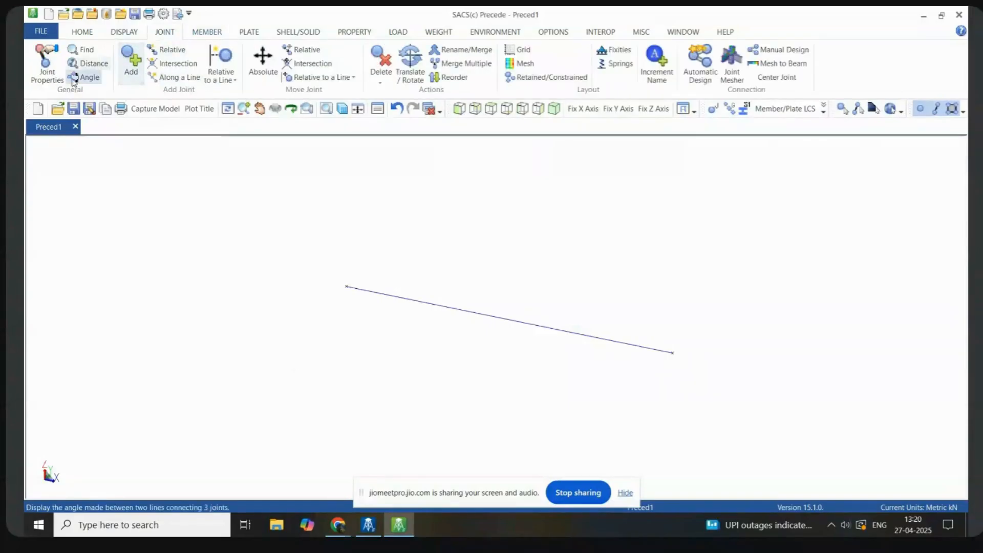
{"action": "left_click", "coordinate": [46, 76]}
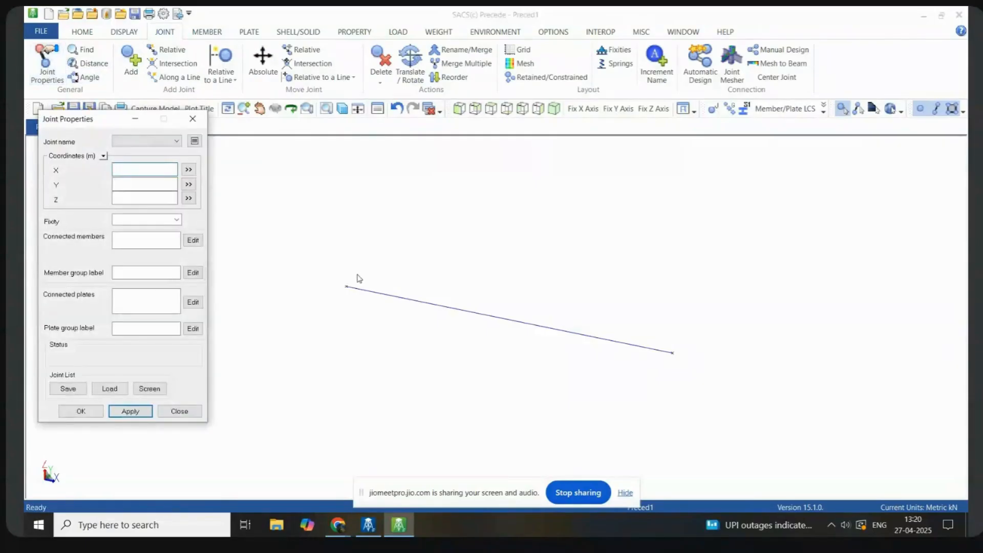
{"action": "left_click", "coordinate": [345, 288]}
{"action": "mouse_move", "coordinate": [344, 289]}
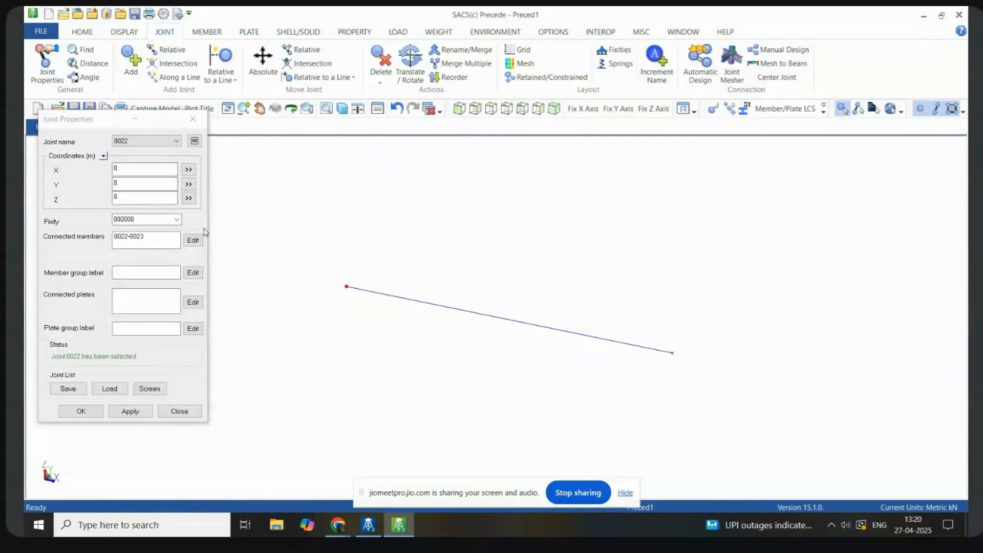
{"action": "left_click", "coordinate": [177, 219]}
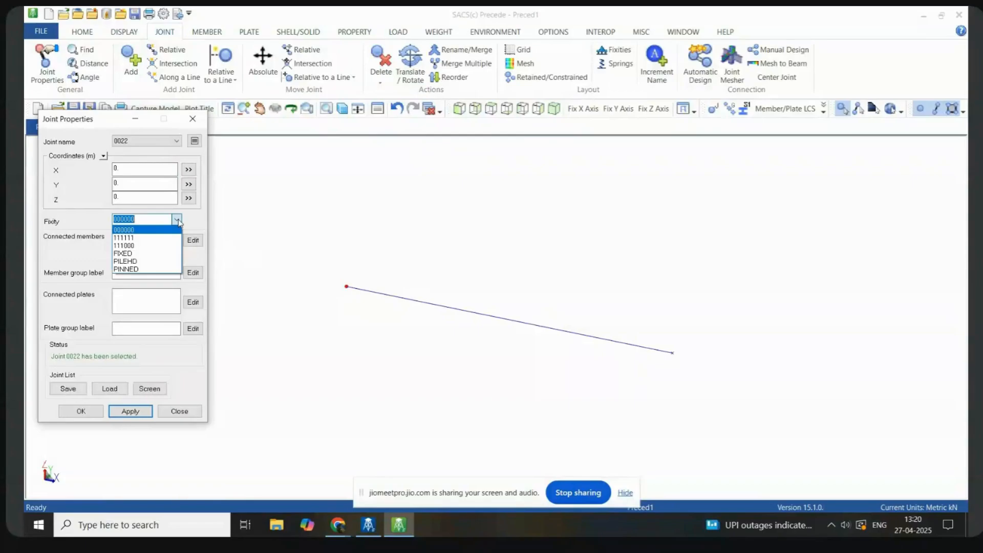
{"action": "left_click", "coordinate": [126, 238]}
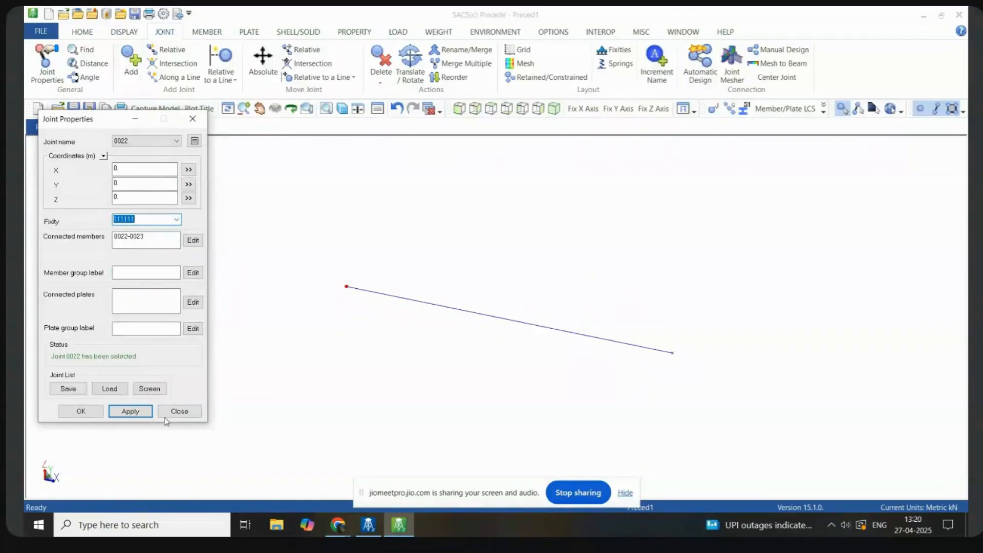
{"action": "left_click", "coordinate": [137, 412]}
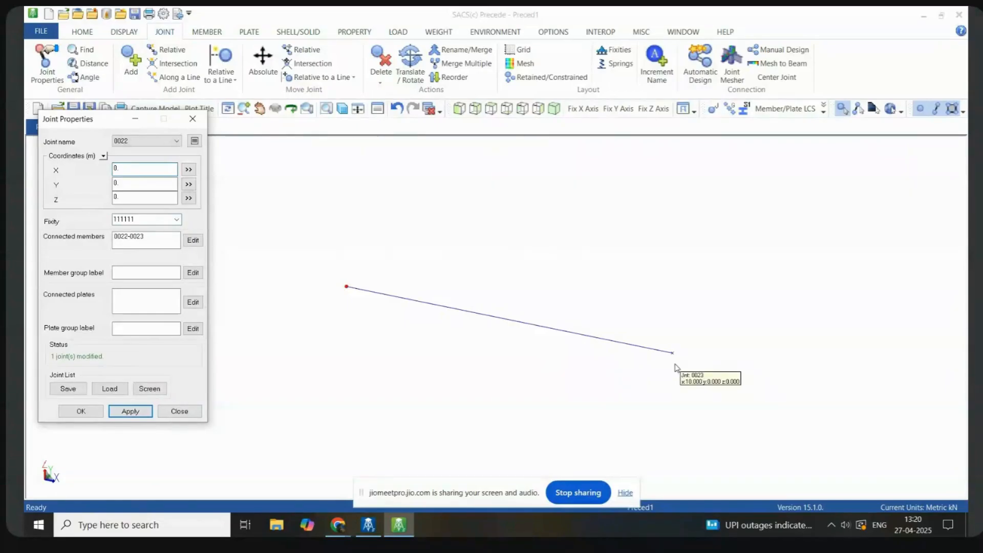
{"action": "left_click", "coordinate": [191, 409]}
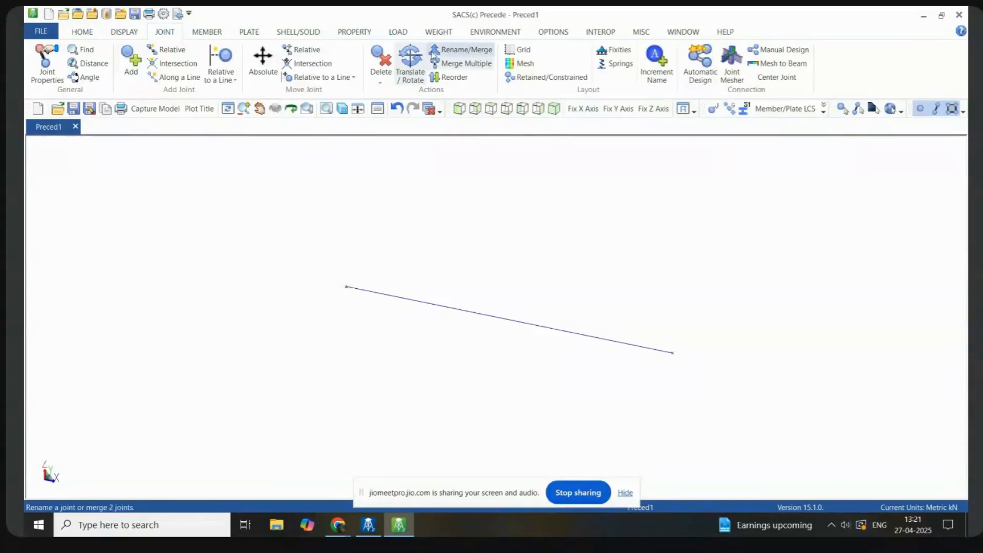
Step: Set up a joint load on the free end joint at X 10 with load condition F1 and load ID 01
{"action": "left_click", "coordinate": [399, 32]}
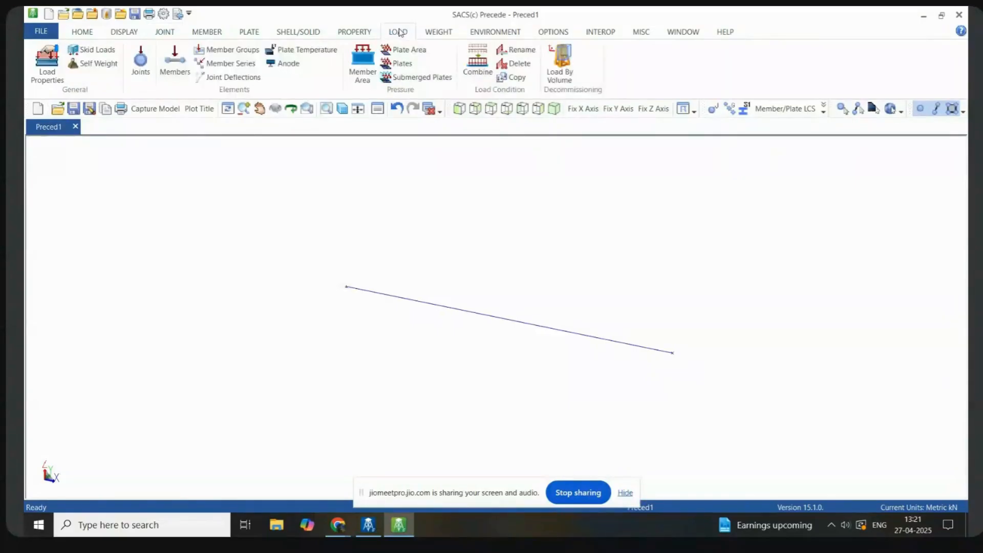
{"action": "left_click", "coordinate": [144, 71]}
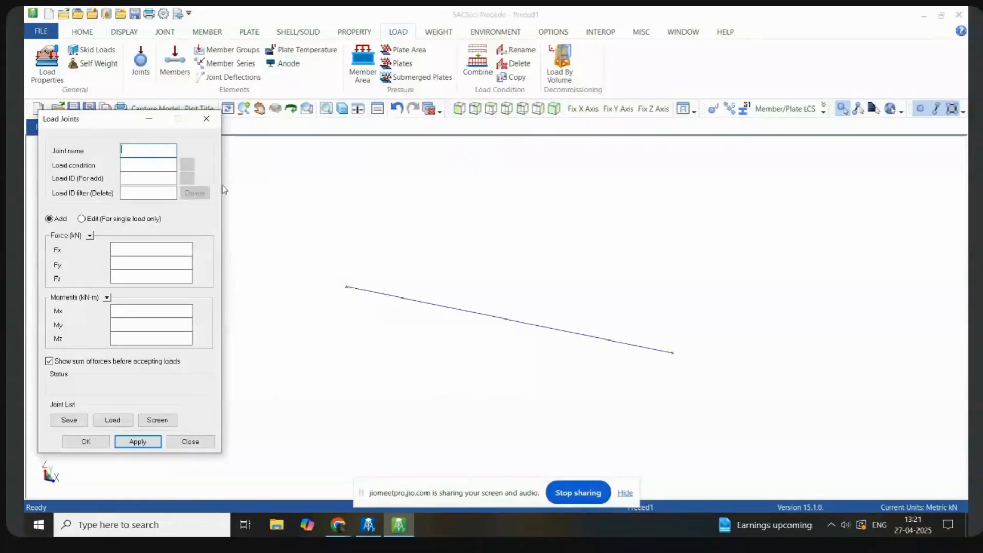
{"action": "left_click", "coordinate": [672, 354]}
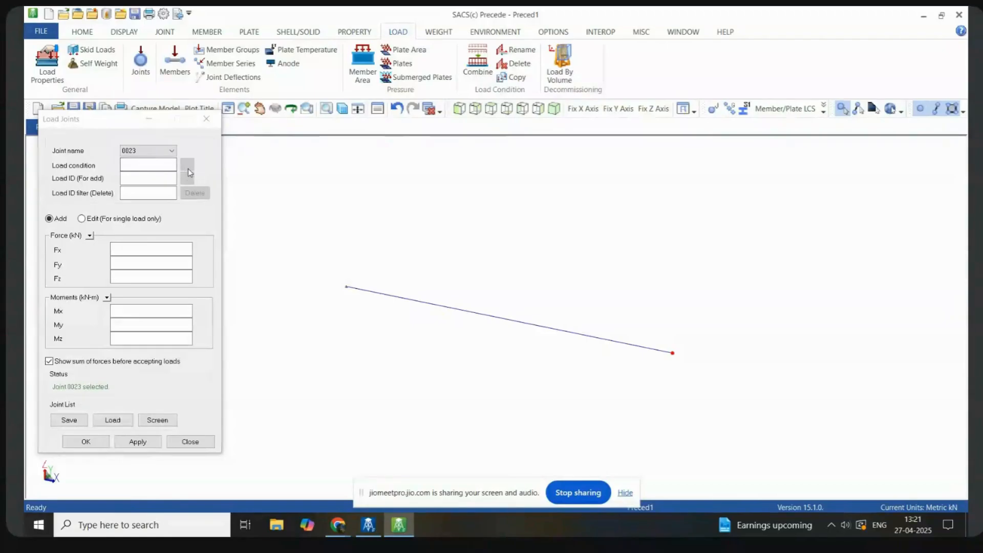
{"action": "left_click", "coordinate": [132, 165]}
{"action": "type", "text": "F1"}
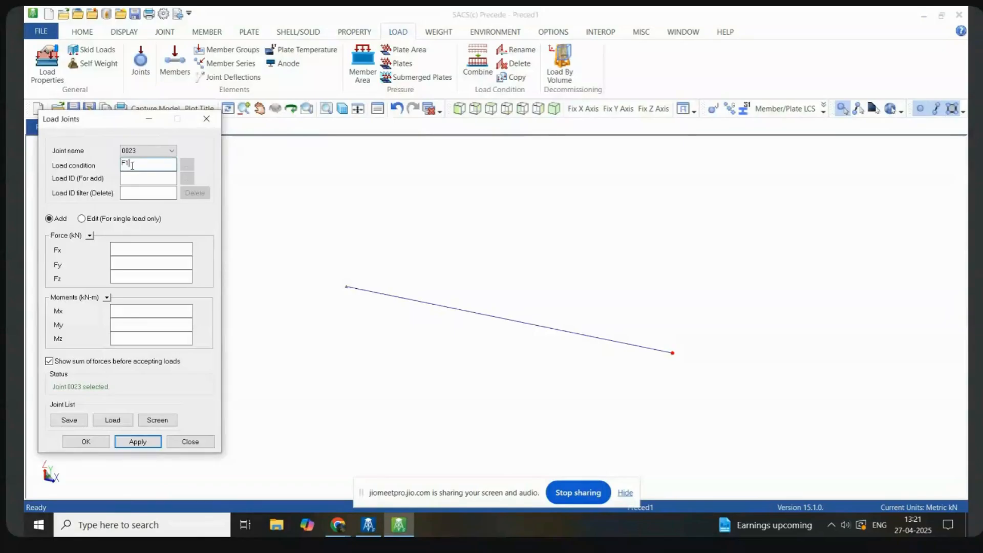
{"action": "left_click", "coordinate": [132, 177]}
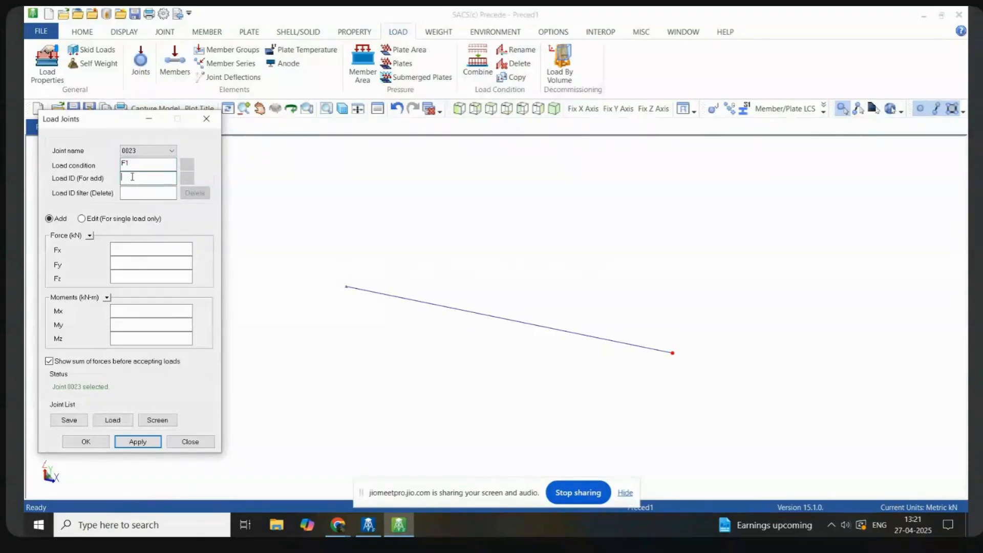
{"action": "type", "text": "01"}
{"action": "left_click", "coordinate": [142, 193]}
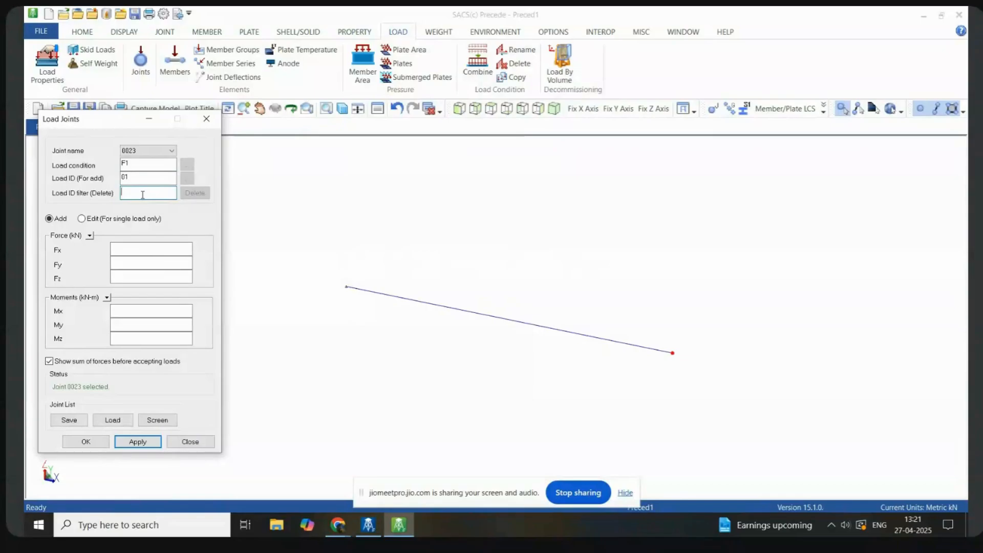
Step: Apply a joint load of Fz -100 kN to the free end joint and keep it
{"action": "left_click", "coordinate": [128, 261]}
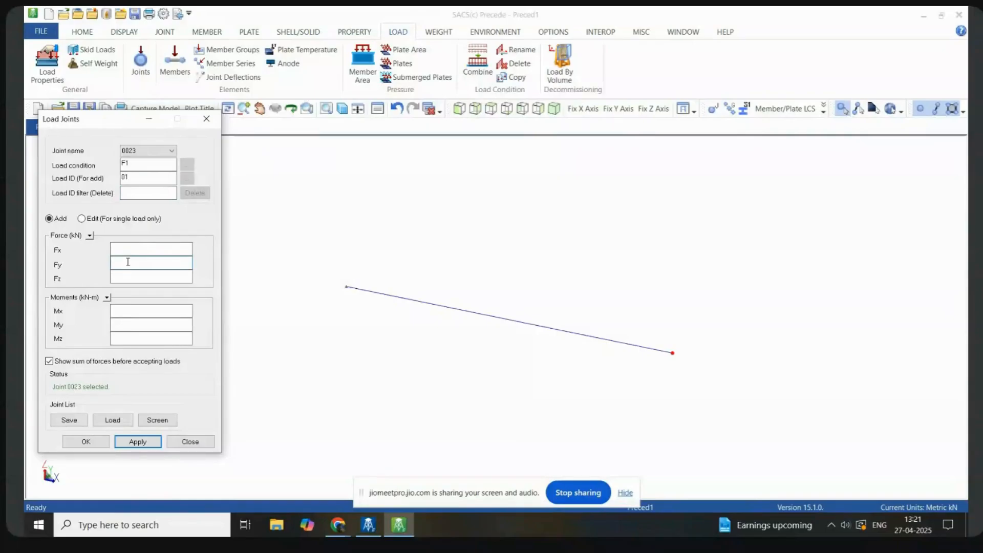
{"action": "left_click", "coordinate": [122, 276]}
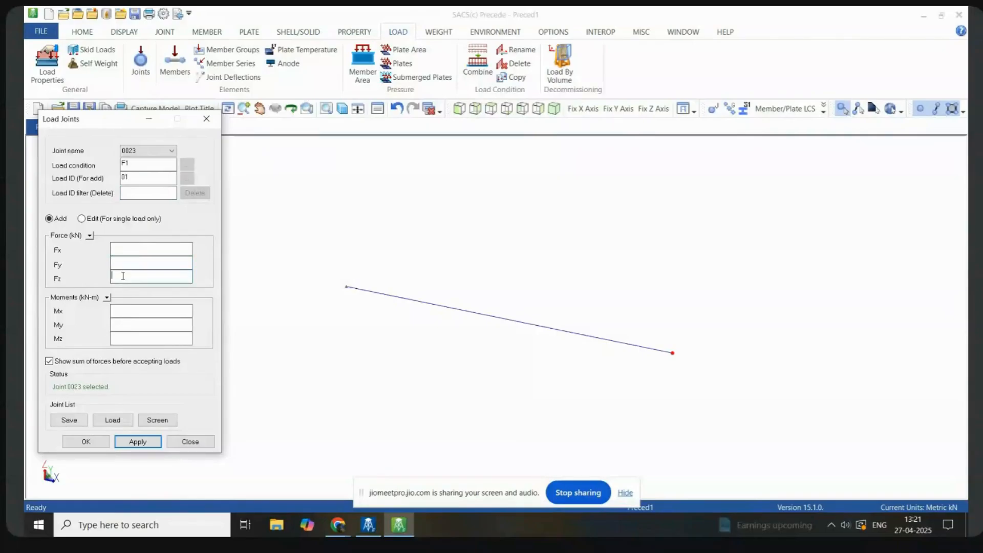
{"action": "type", "text": "-"}
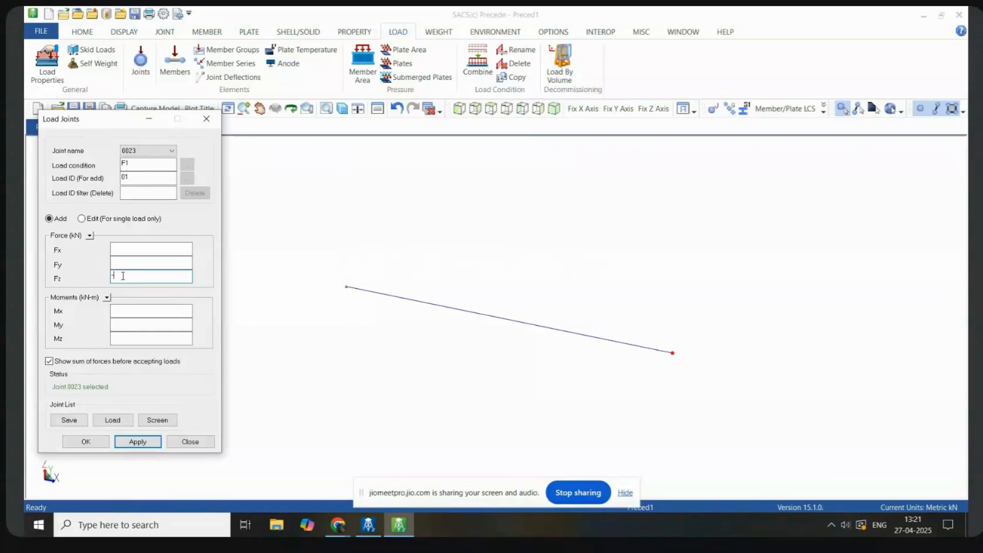
{"action": "type", "text": "100"}
{"action": "left_click", "coordinate": [143, 441]}
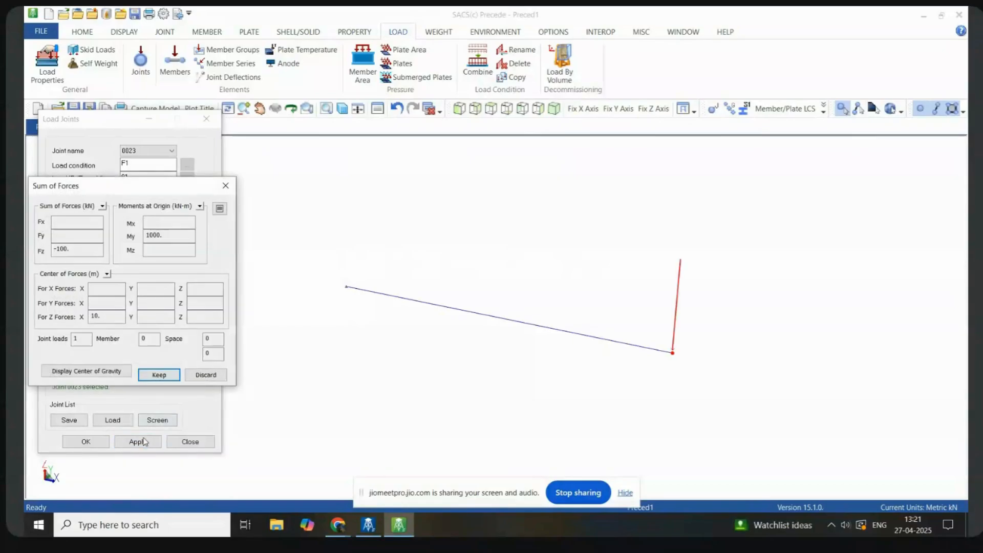
{"action": "left_click", "coordinate": [160, 374]}
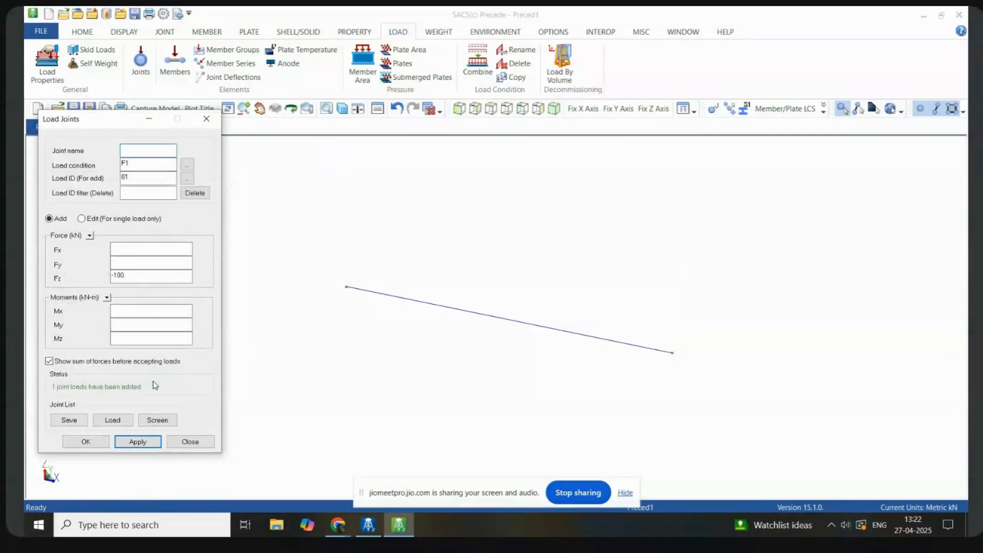
{"action": "left_click", "coordinate": [188, 443]}
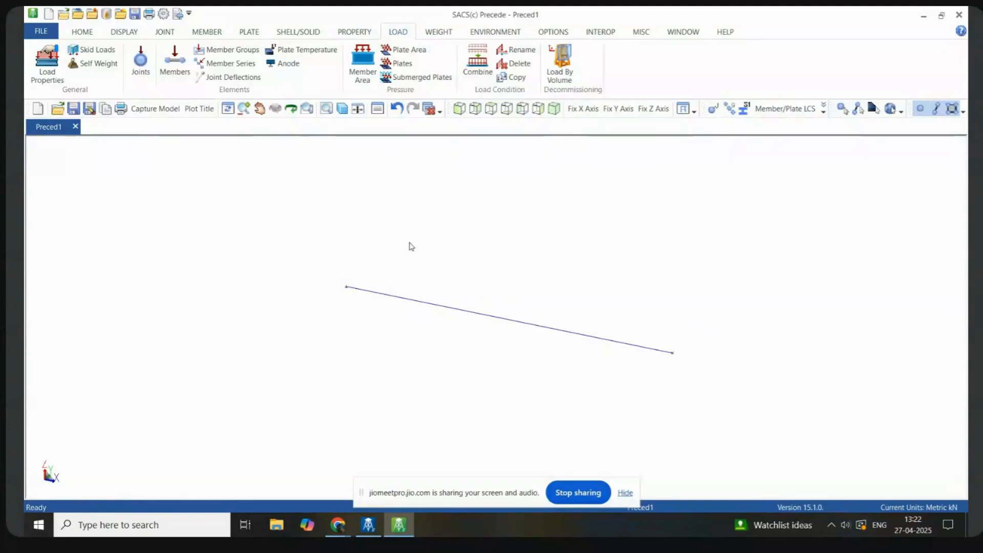
{"action": "left_click", "coordinate": [98, 64]}
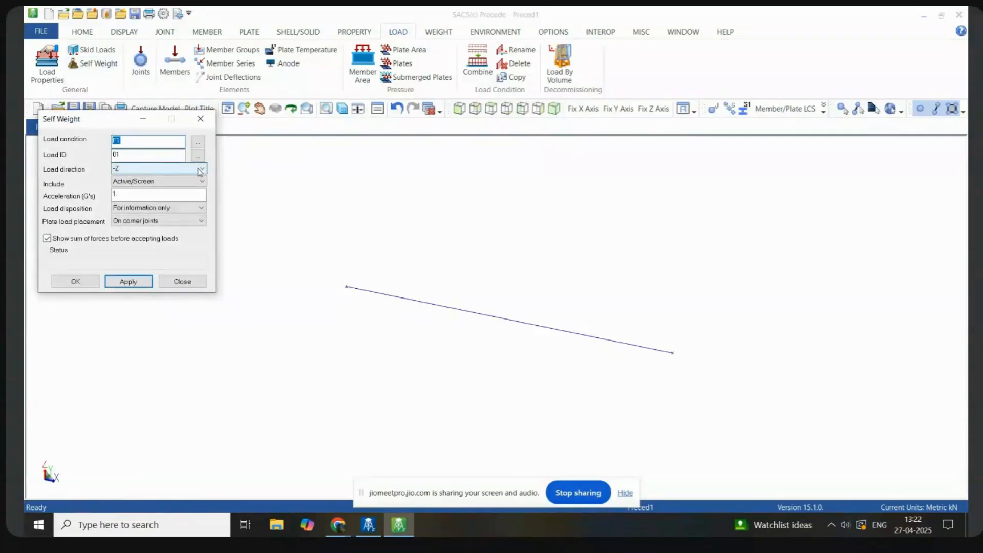
{"action": "left_click", "coordinate": [149, 141]}
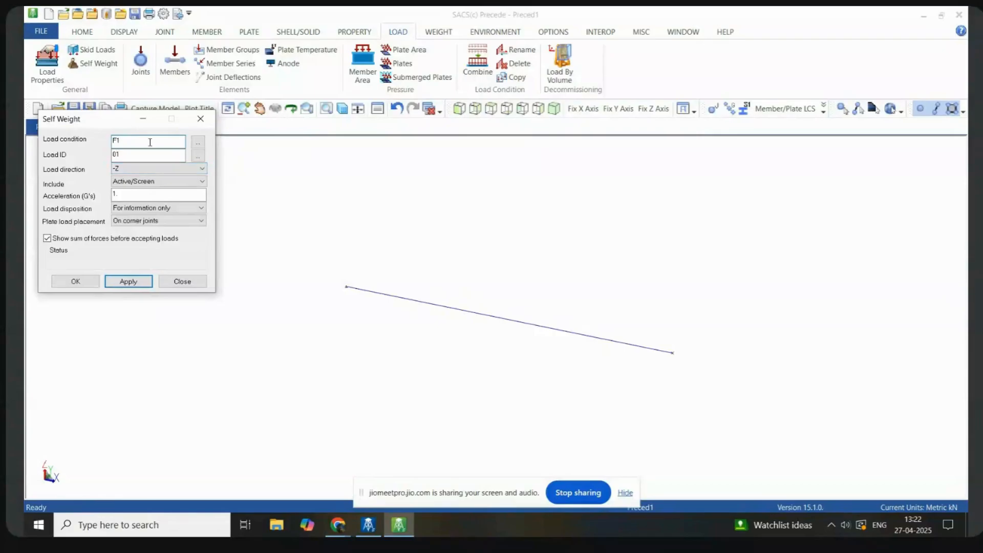
{"action": "left_click", "coordinate": [201, 119]}
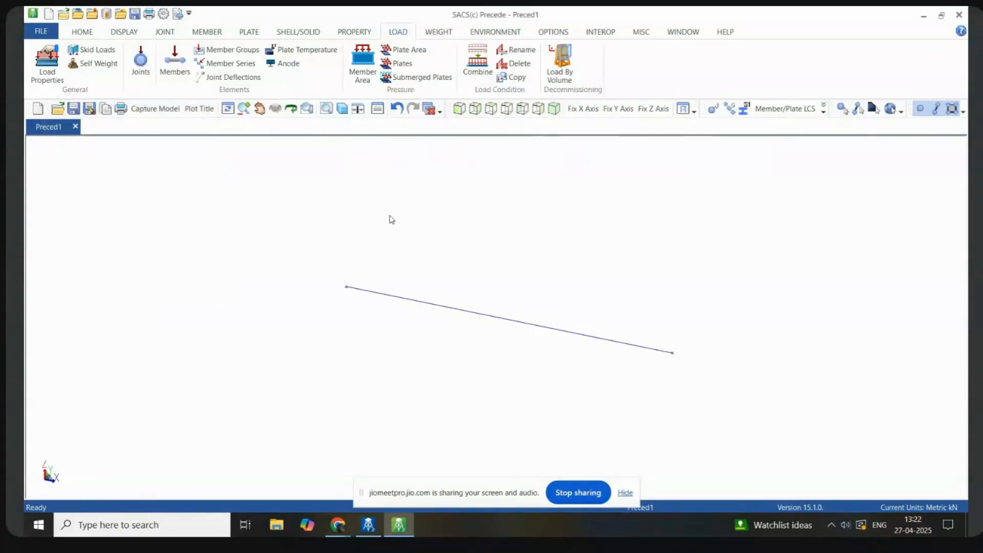
{"action": "left_click", "coordinate": [144, 65]}
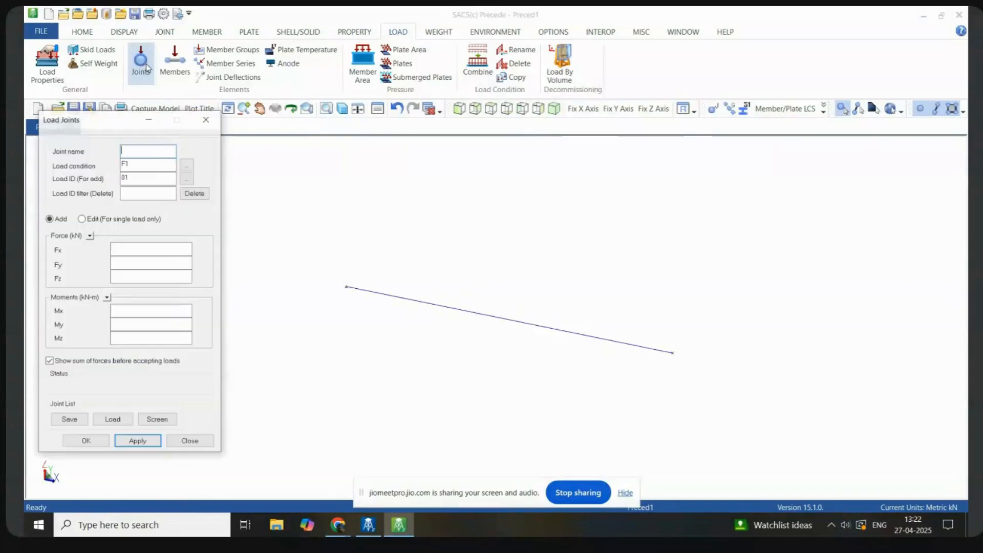
{"action": "left_click", "coordinate": [206, 121]}
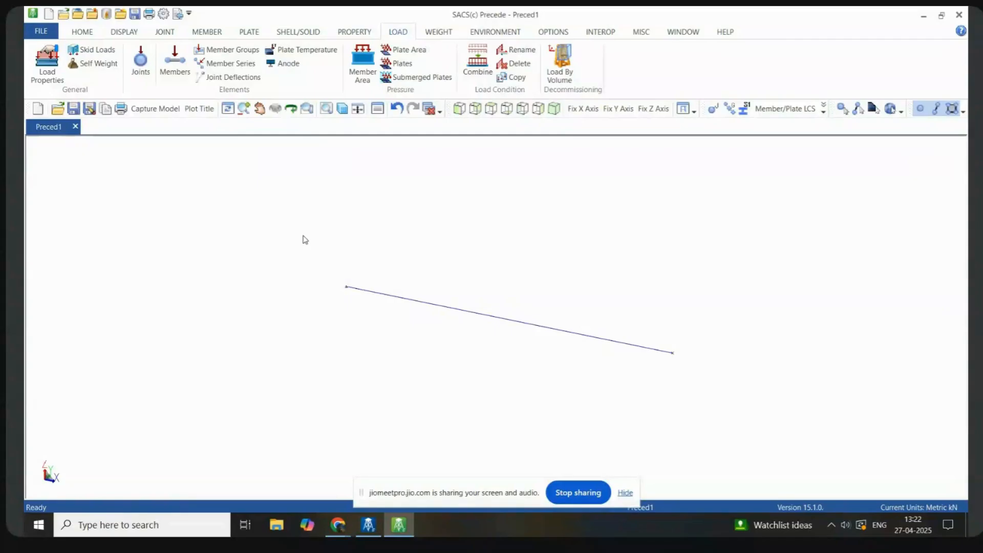
{"action": "left_click", "coordinate": [140, 63]}
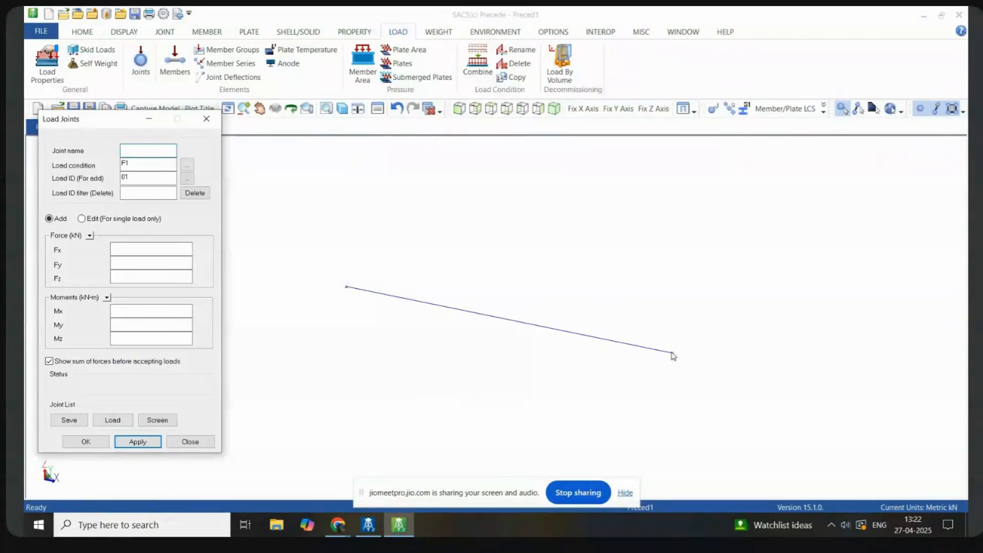
{"action": "left_click", "coordinate": [672, 354]}
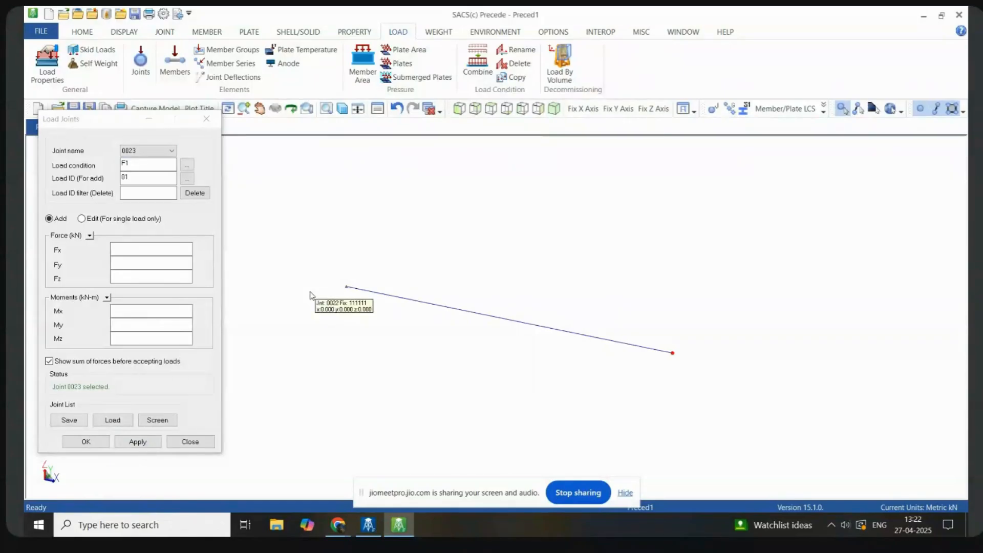
{"action": "left_click_drag", "start_coordinate": [116, 119], "coordinate": [152, 102]}
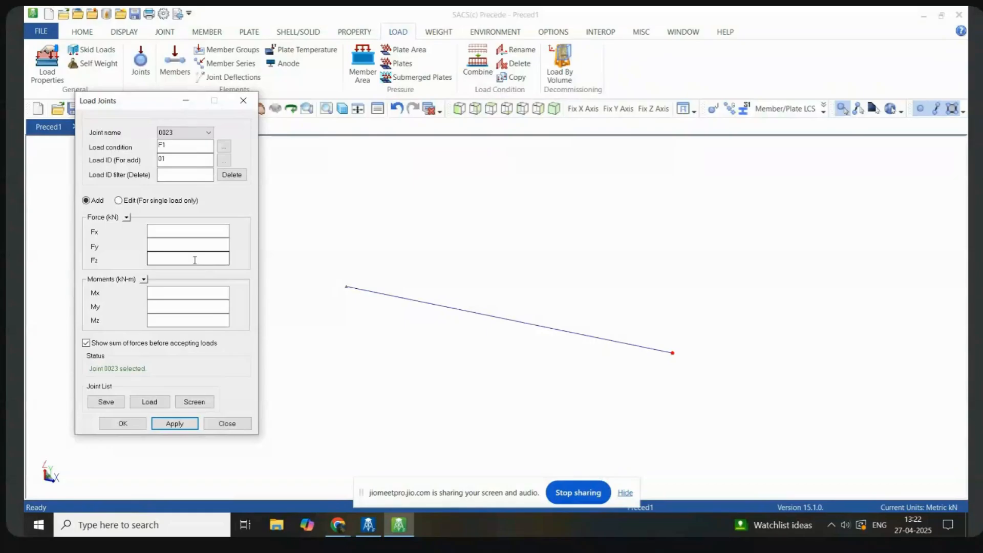
{"action": "left_click", "coordinate": [180, 145]}
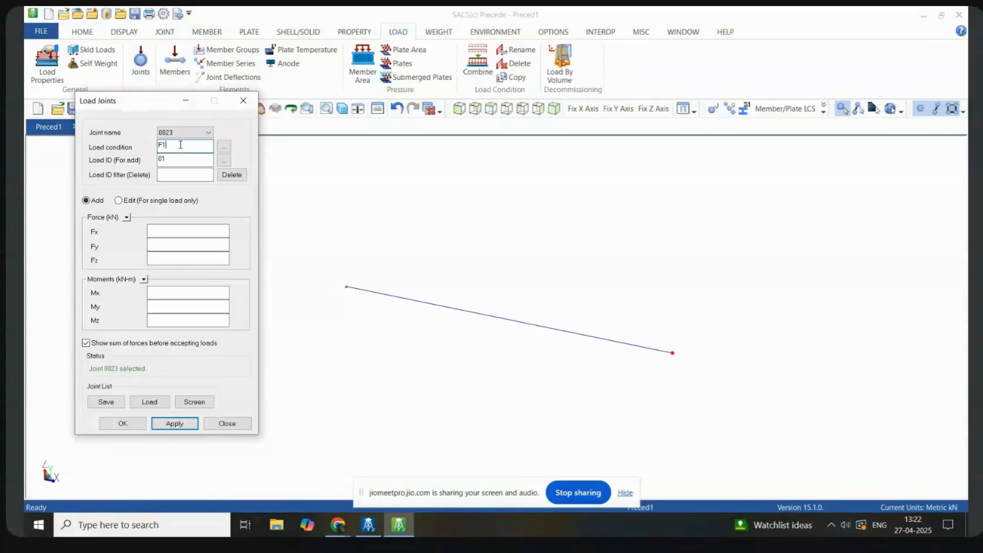
{"action": "left_click", "coordinate": [173, 162]}
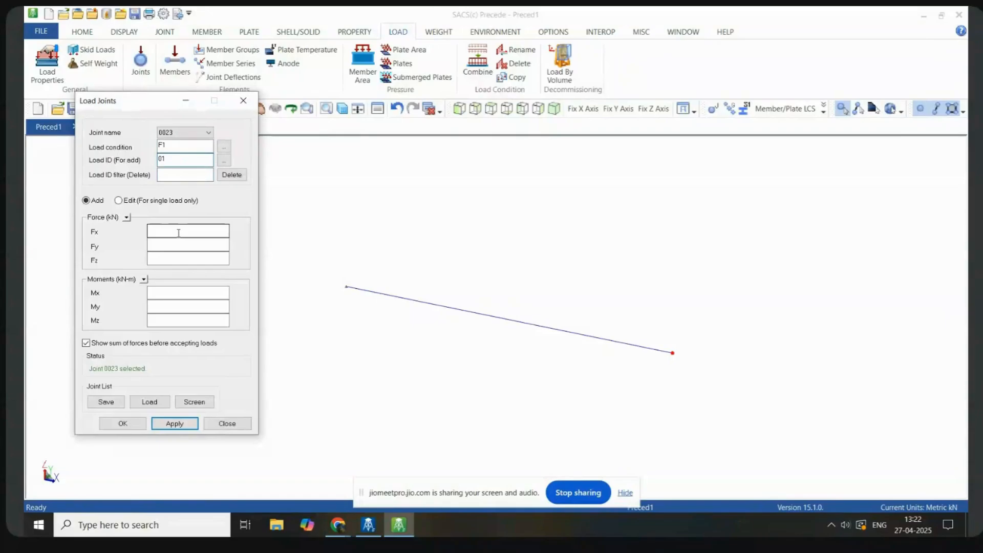
{"action": "left_click", "coordinate": [173, 258]}
{"action": "type", "text": "-100"}
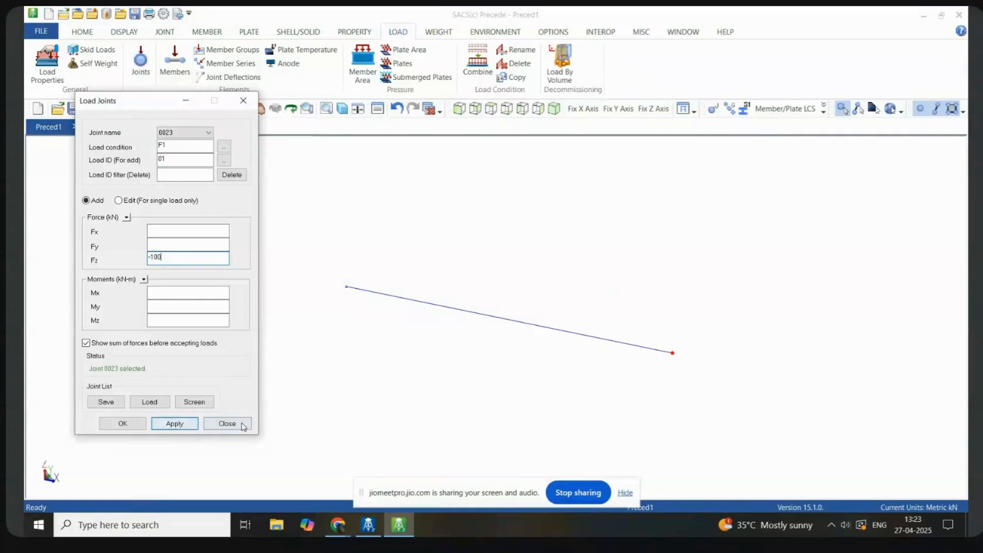
{"action": "left_click", "coordinate": [226, 423]}
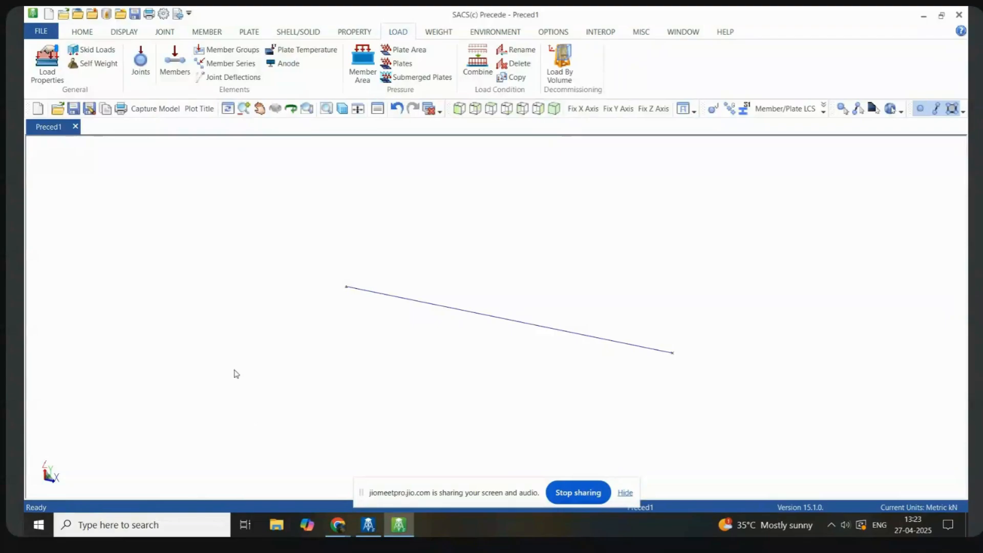
Step: Review the load properties of load condition F1, load ID 01, including its single joint load on the free end
{"action": "left_click", "coordinate": [48, 77]}
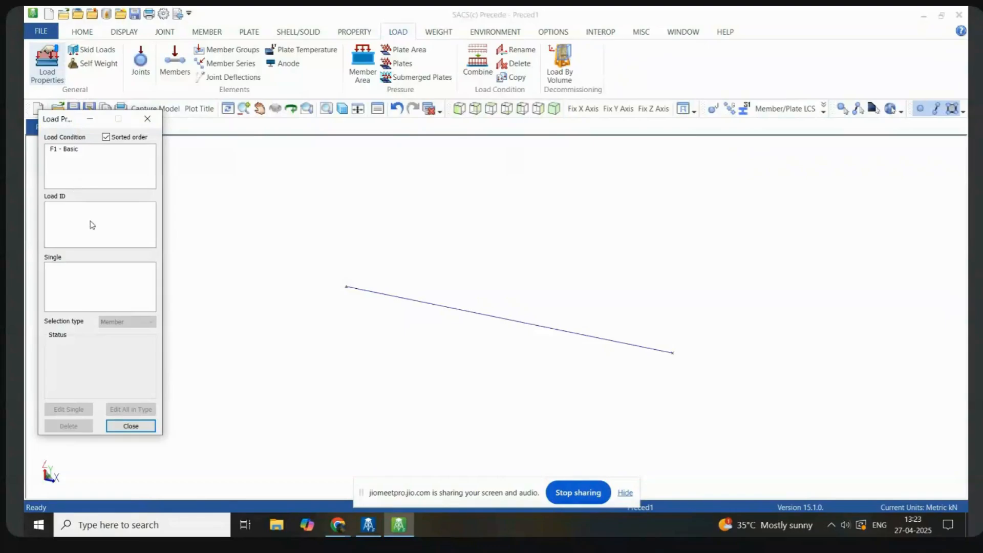
{"action": "left_click", "coordinate": [64, 150]}
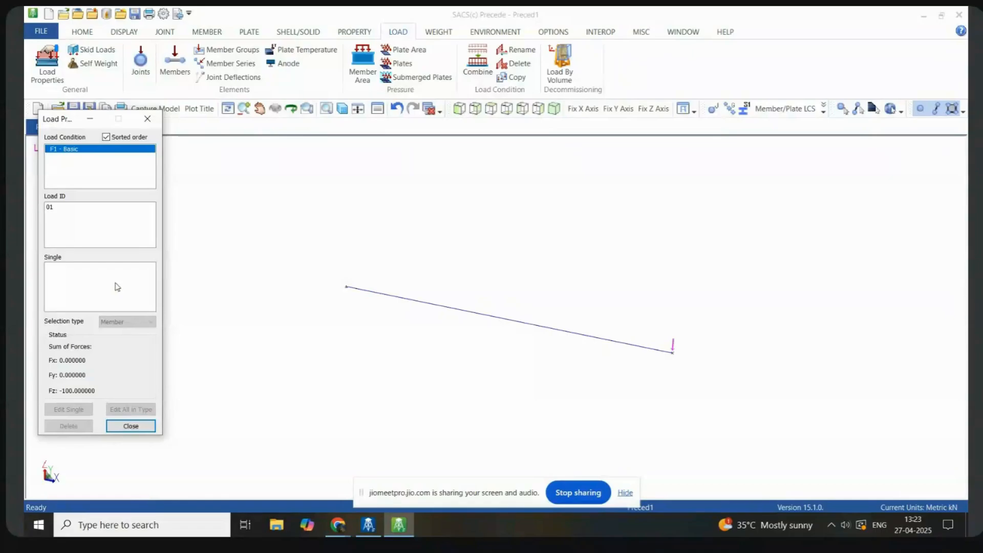
{"action": "left_click", "coordinate": [55, 208]}
{"action": "left_click", "coordinate": [71, 267]}
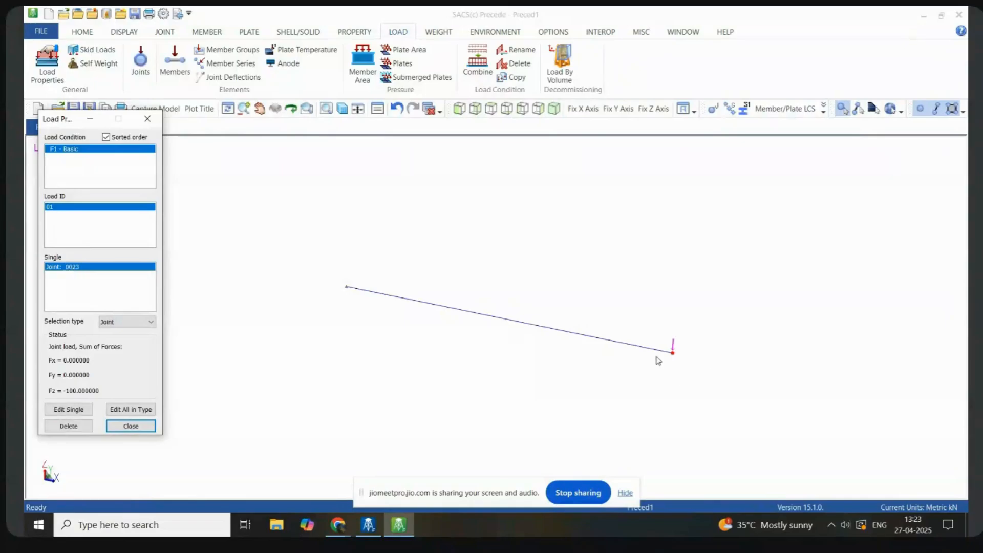
{"action": "left_click", "coordinate": [129, 427]}
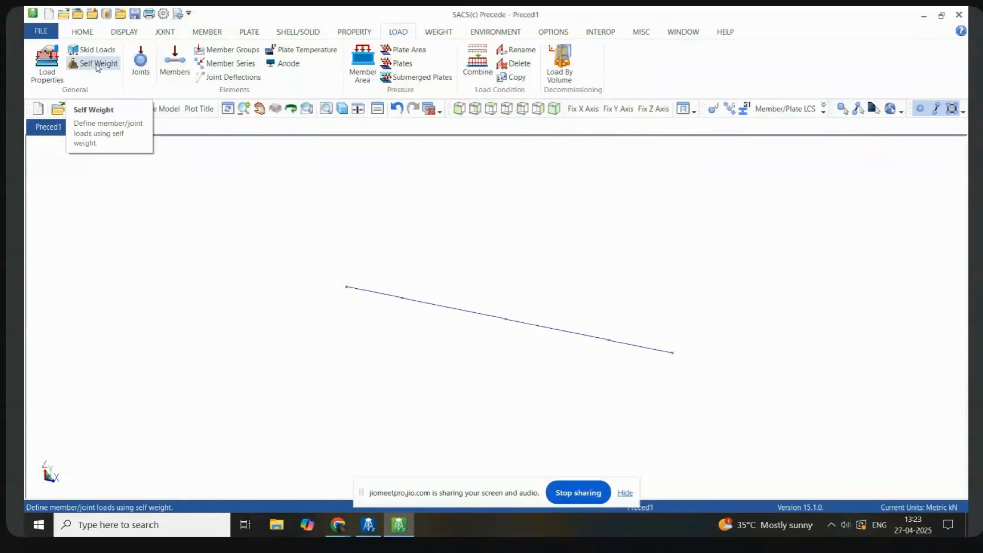
Step: Set up a distributed member load on the cantilever member with load condition F2 and load ID 02
{"action": "left_click", "coordinate": [174, 64]}
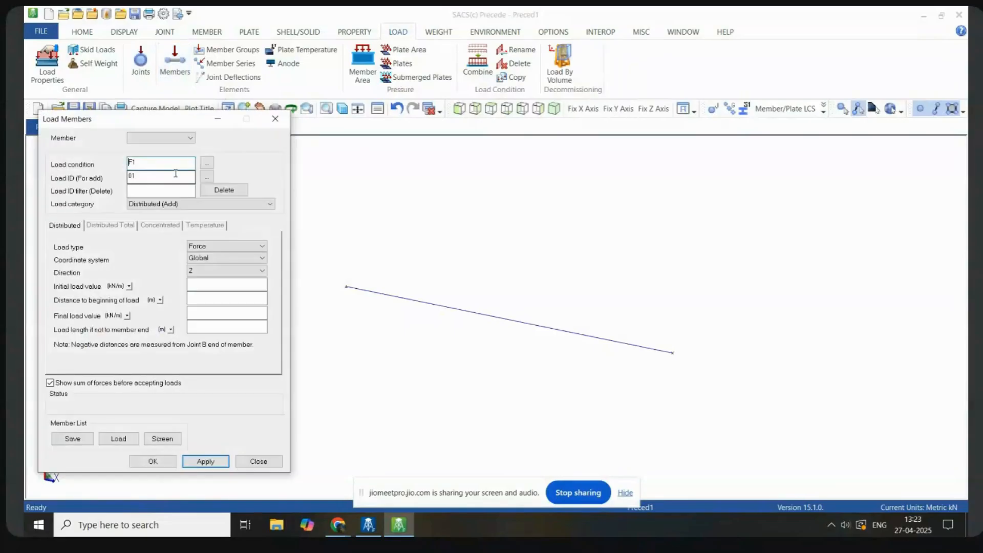
{"action": "left_click", "coordinate": [190, 138]}
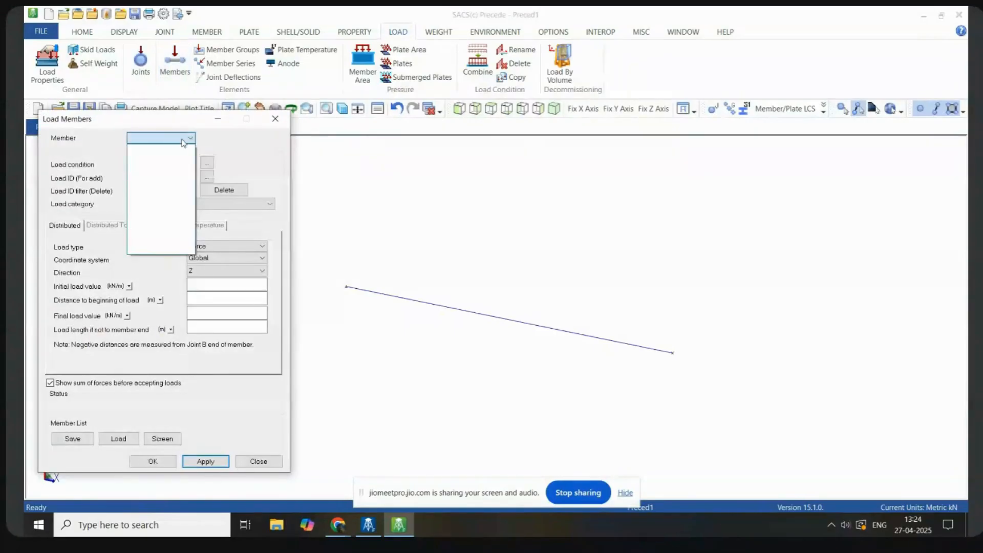
{"action": "left_click", "coordinate": [224, 136]}
{"action": "left_click", "coordinate": [380, 297]}
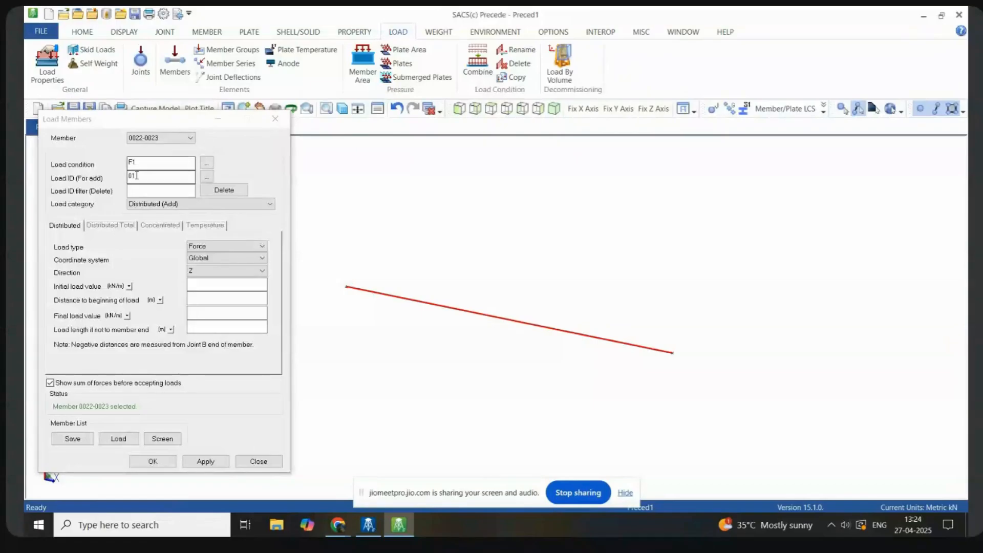
{"action": "left_click", "coordinate": [198, 204]}
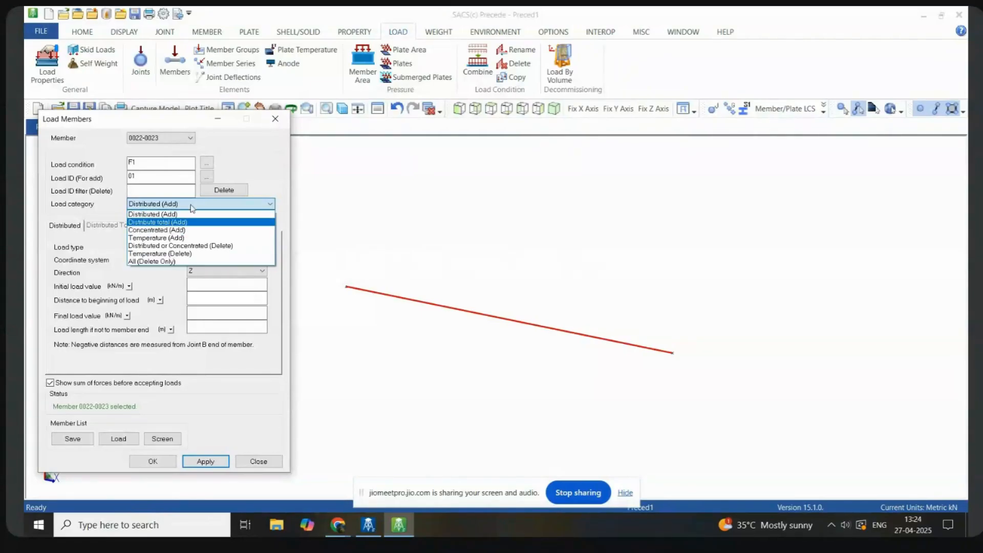
{"action": "left_click", "coordinate": [151, 165]}
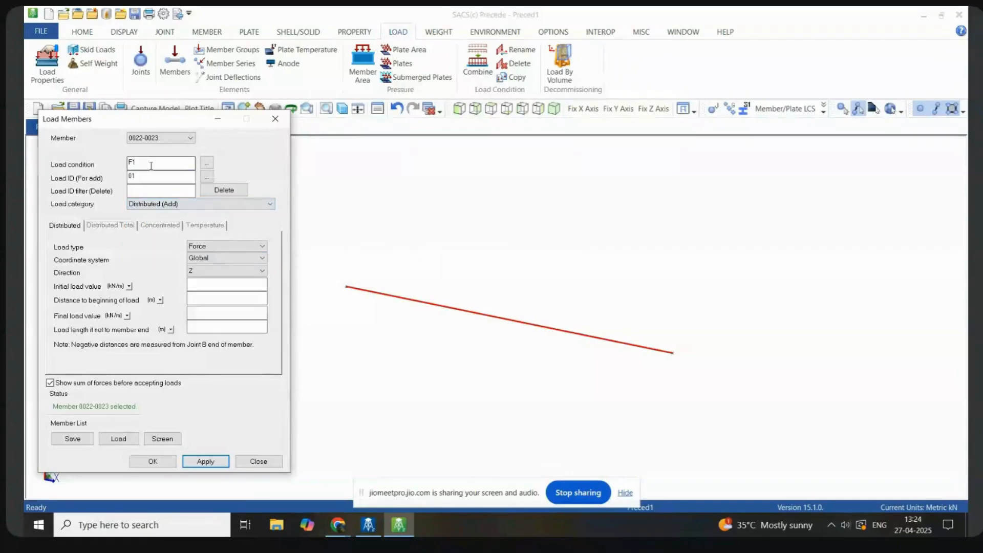
{"action": "key", "text": "BackSpace"}
{"action": "type", "text": "2"}
{"action": "left_click", "coordinate": [143, 180]}
{"action": "key", "text": "BackSpace"}
{"action": "type", "text": "2"}
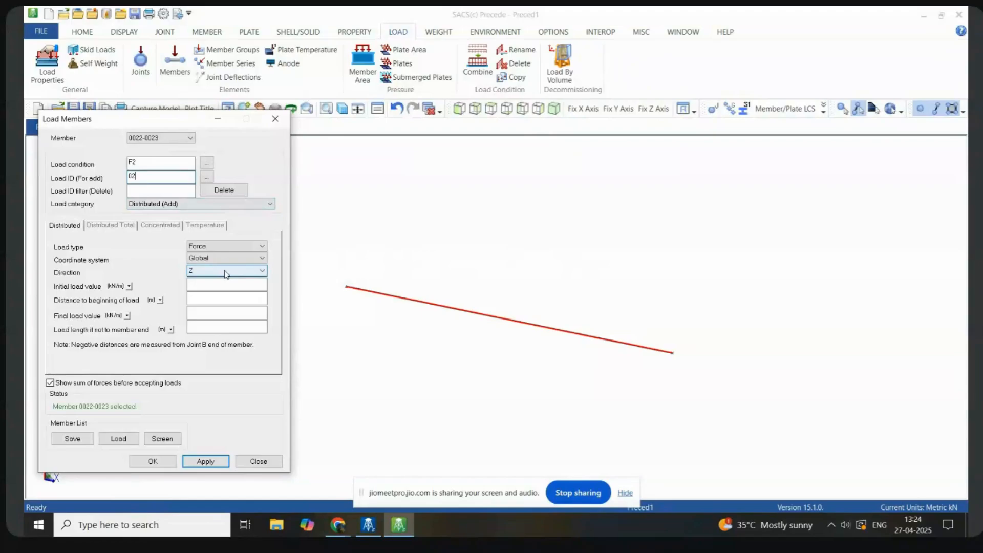
Step: Set the distributed load's initial value to -1 kN/m and its final value to -10 kN/m
{"action": "left_click", "coordinate": [209, 285]}
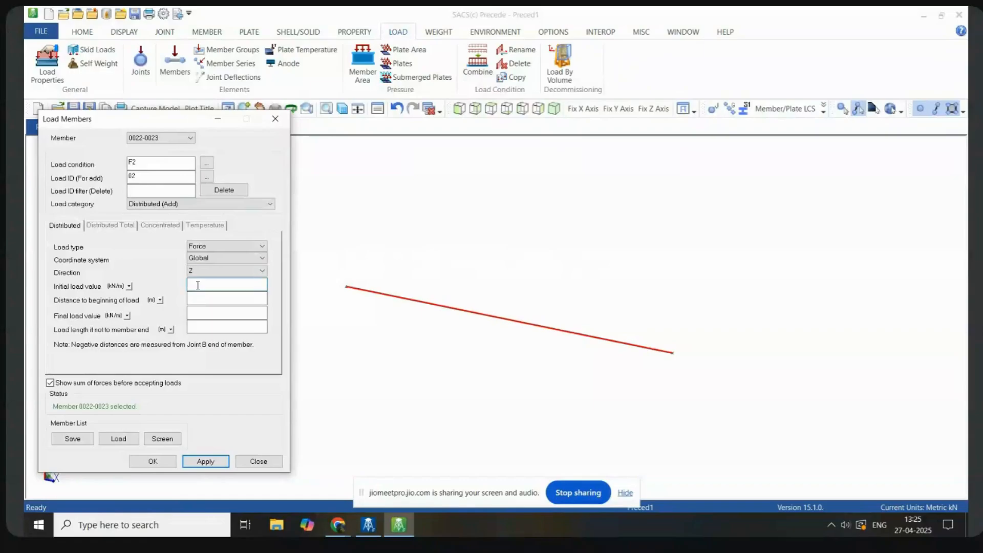
{"action": "type", "text": "-"}
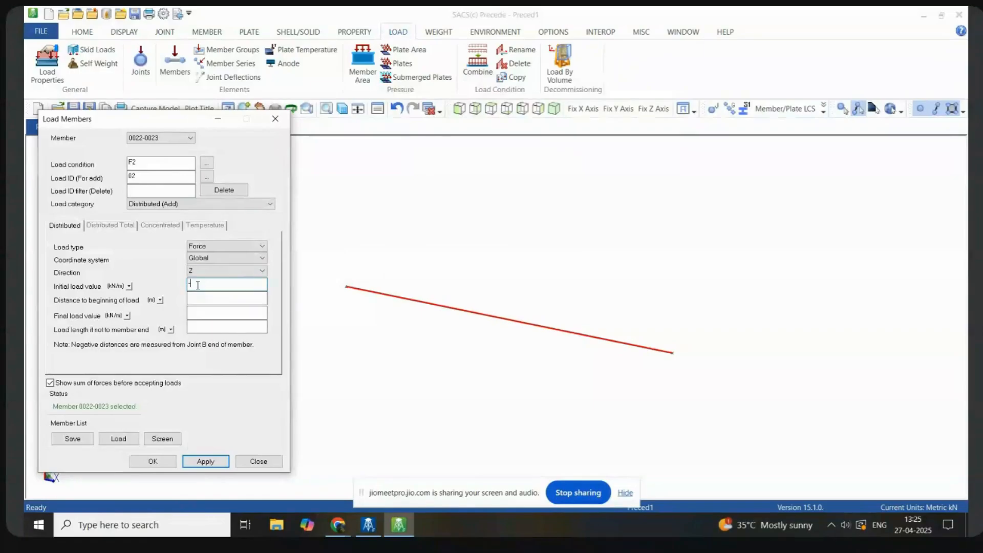
{"action": "type", "text": "5"}
{"action": "key", "text": "BackSpace"}
{"action": "type", "text": "1"}
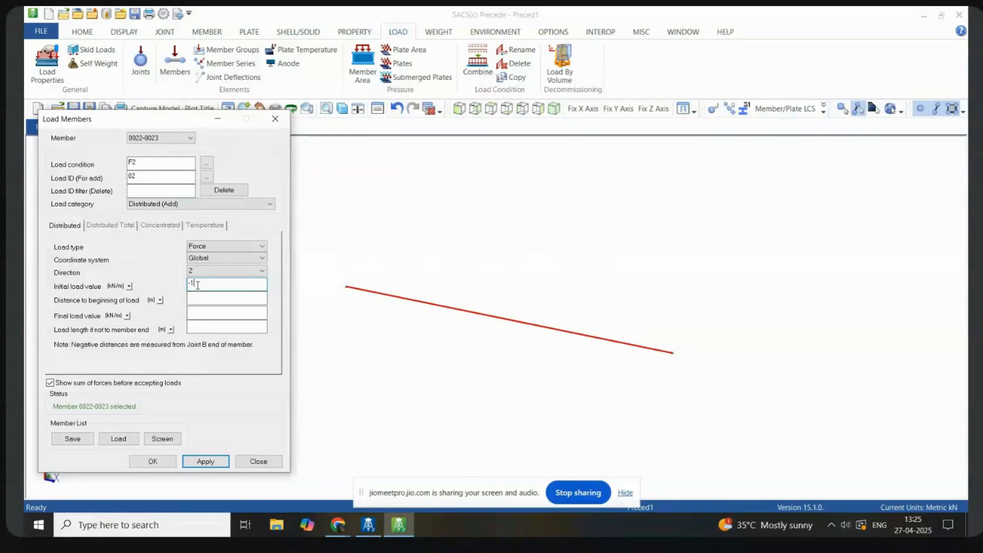
{"action": "left_click", "coordinate": [205, 313]}
{"action": "type", "text": "-5"}
{"action": "key", "text": "BackSpace"}
{"action": "type", "text": "10"}
{"action": "left_click", "coordinate": [206, 328]}
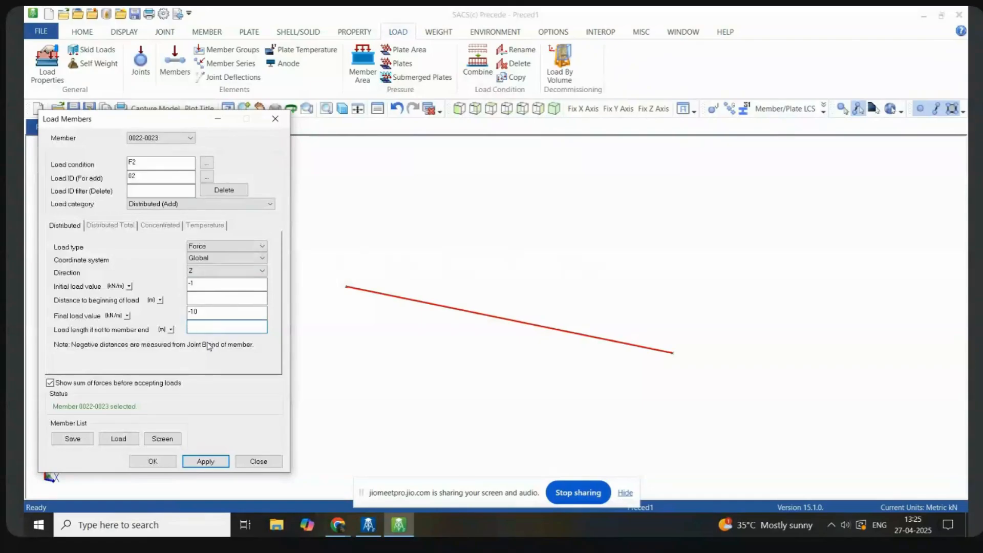
Step: Start the distributed load 2 m along the member with a load length of 7 m, apply it and keep it
{"action": "left_click", "coordinate": [200, 297]}
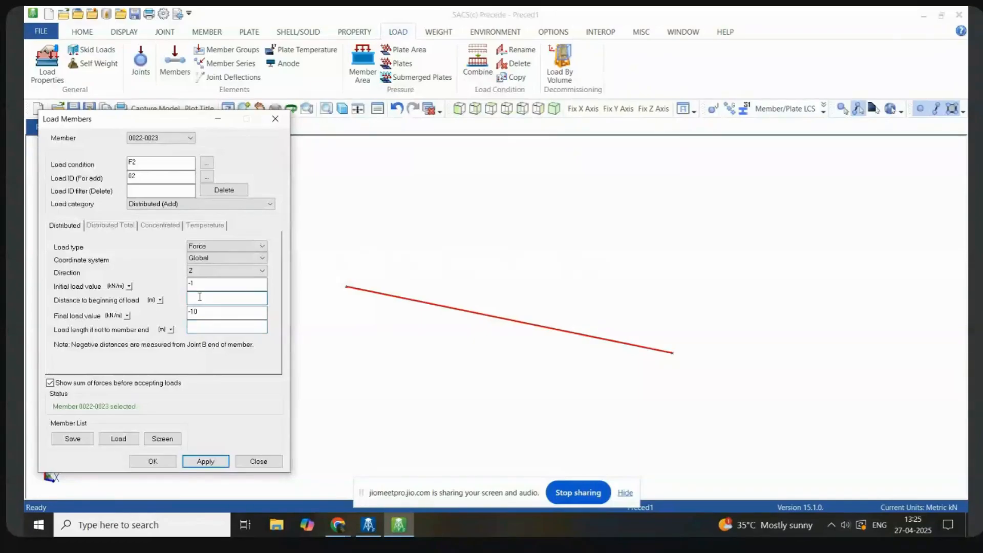
{"action": "type", "text": "2"}
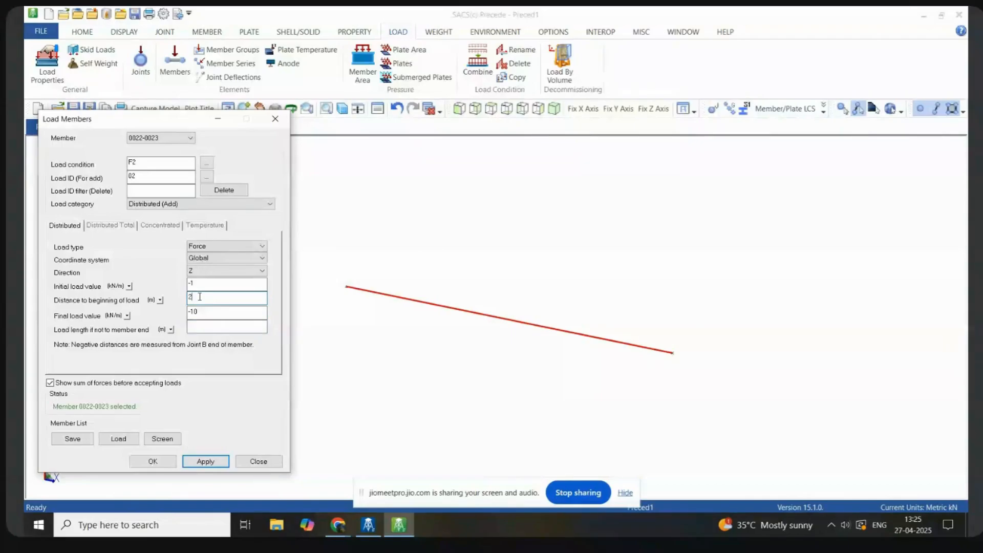
{"action": "left_click", "coordinate": [203, 326]}
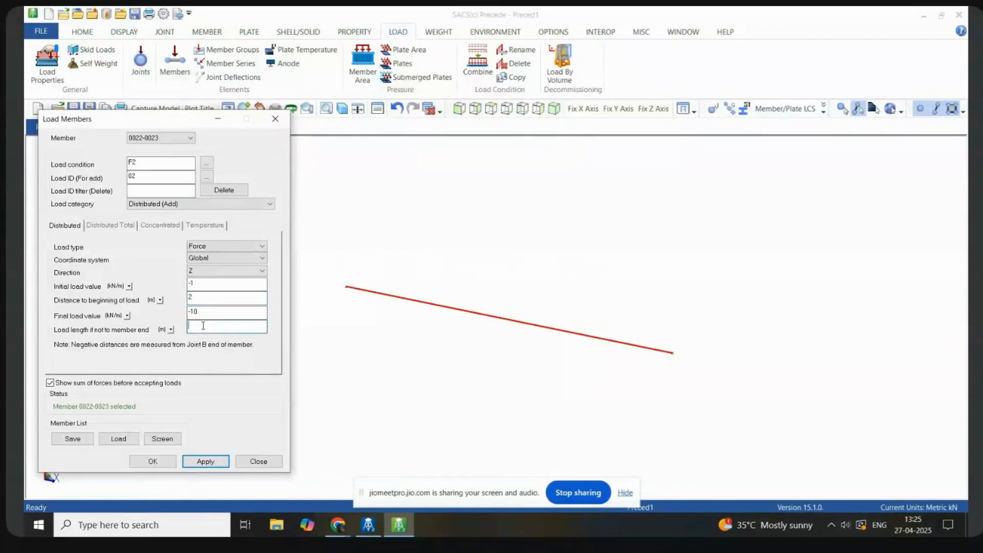
{"action": "type", "text": "7"}
{"action": "left_click", "coordinate": [207, 461]}
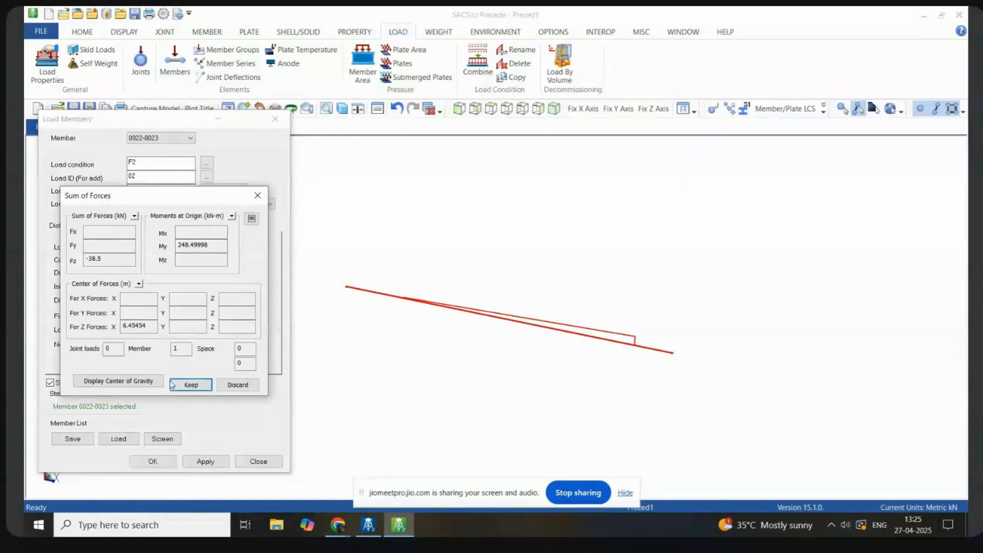
{"action": "left_click", "coordinate": [191, 384]}
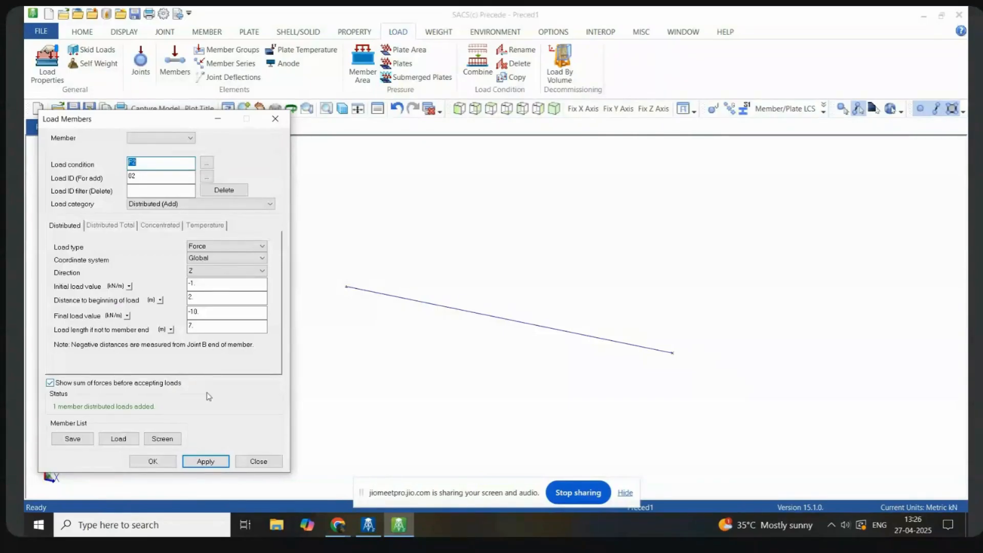
{"action": "left_click", "coordinate": [259, 462]}
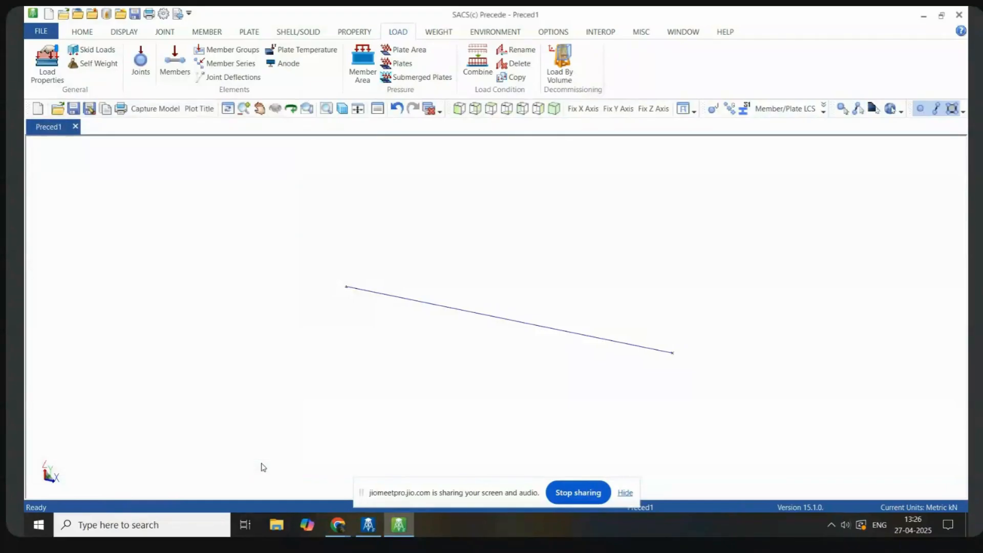
Step: Set up a self weight load with load condition F3 and load ID 03
{"action": "left_click", "coordinate": [89, 66]}
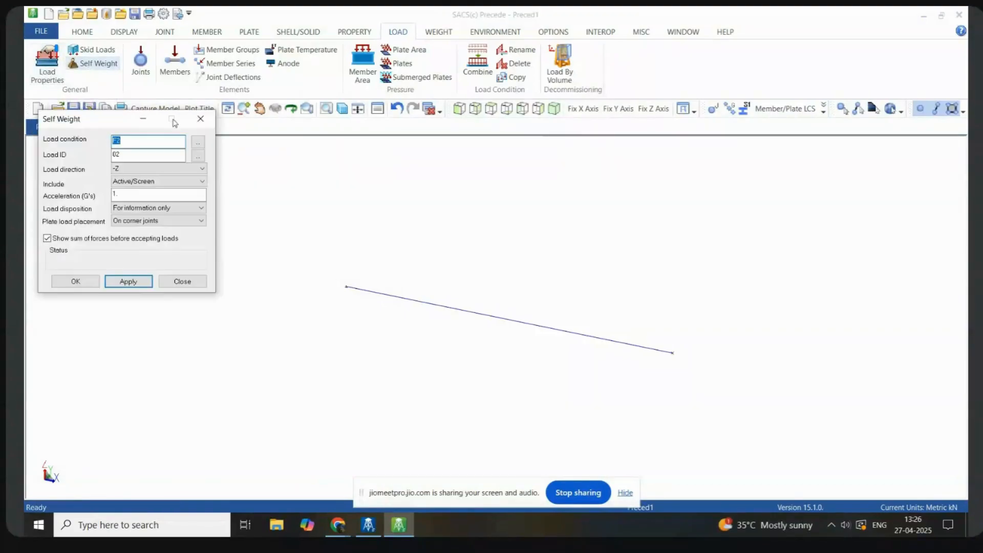
{"action": "left_click_drag", "start_coordinate": [105, 120], "coordinate": [267, 185]}
{"action": "left_click", "coordinate": [295, 211]}
{"action": "key", "text": "BackSpace"}
{"action": "type", "text": "3"}
{"action": "left_click", "coordinate": [293, 220]}
{"action": "key", "text": "BackSpace"}
{"action": "type", "text": "3"}
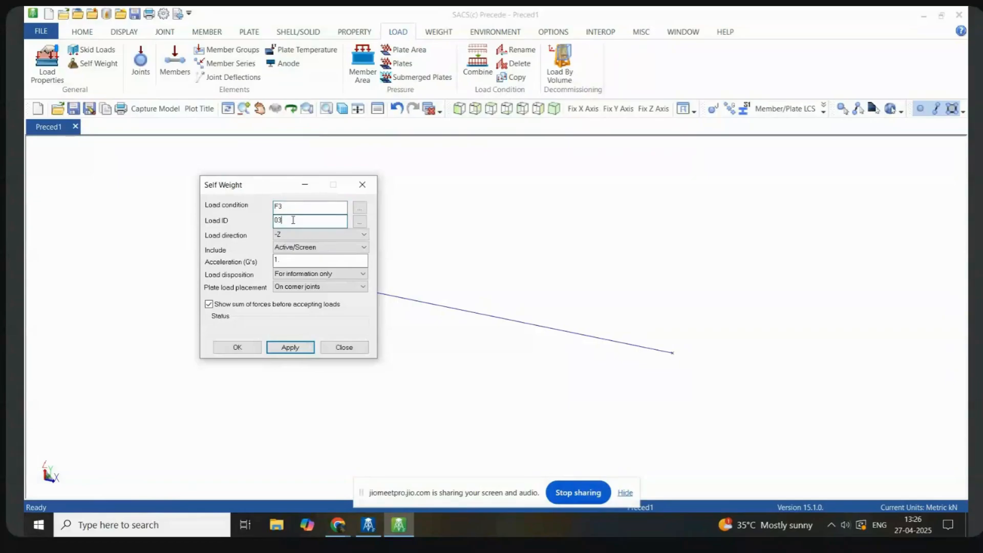
{"action": "left_click_drag", "start_coordinate": [279, 187], "coordinate": [165, 187]}
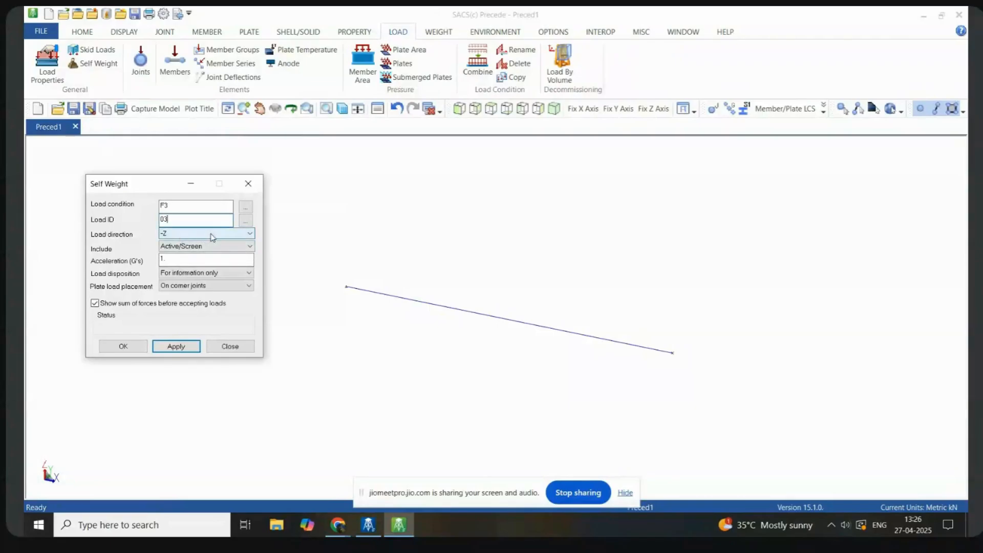
Step: Apply the self weight in the -Z direction, added to existing loads with plate loads on corner joints, and keep it
{"action": "left_click", "coordinate": [227, 238]}
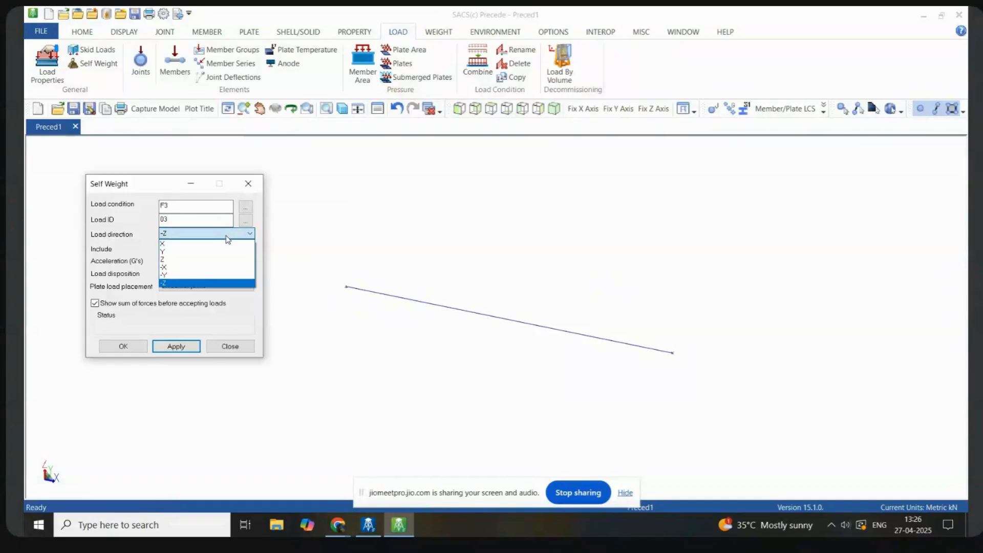
{"action": "left_click", "coordinate": [163, 284]}
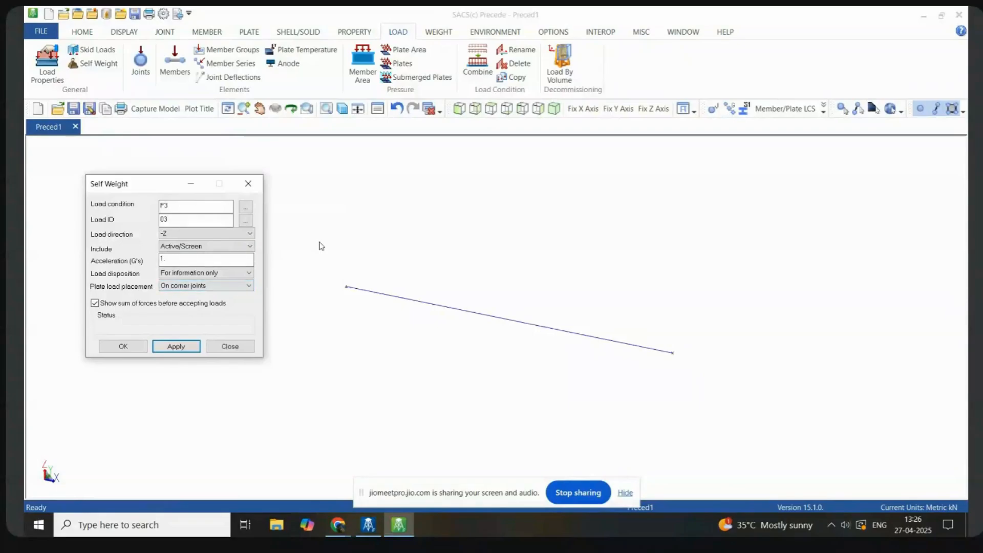
{"action": "left_click", "coordinate": [193, 261]}
{"action": "left_click", "coordinate": [231, 273]}
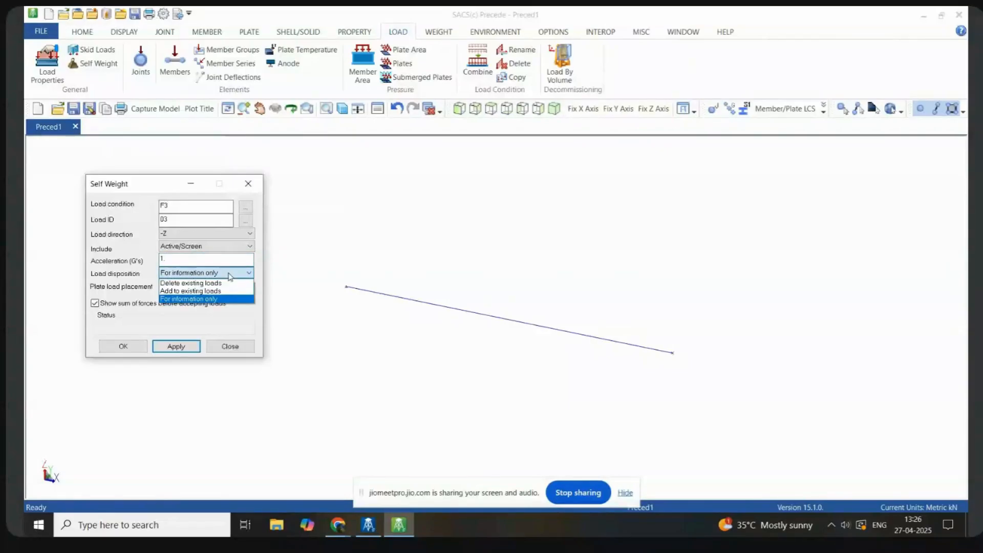
{"action": "left_click", "coordinate": [207, 291]}
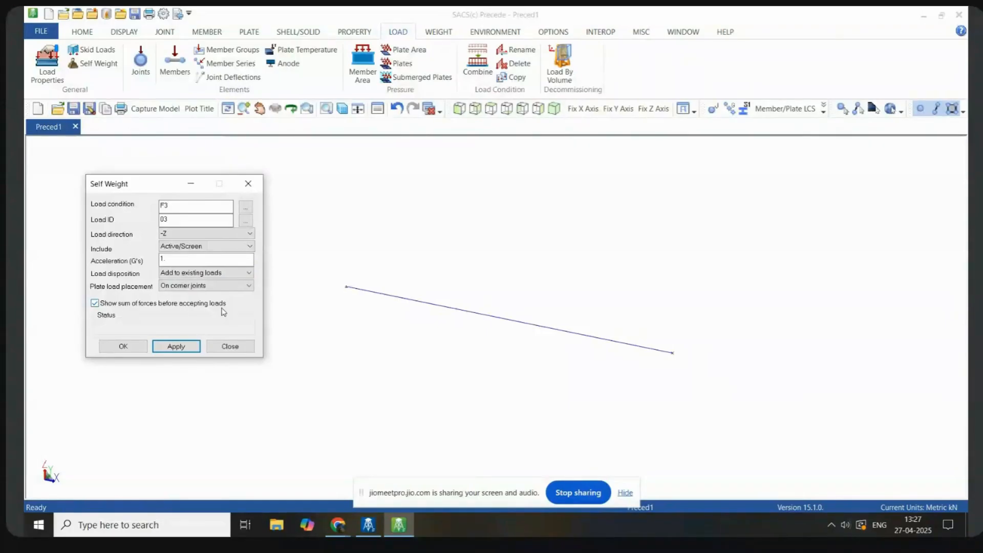
{"action": "left_click", "coordinate": [236, 286]}
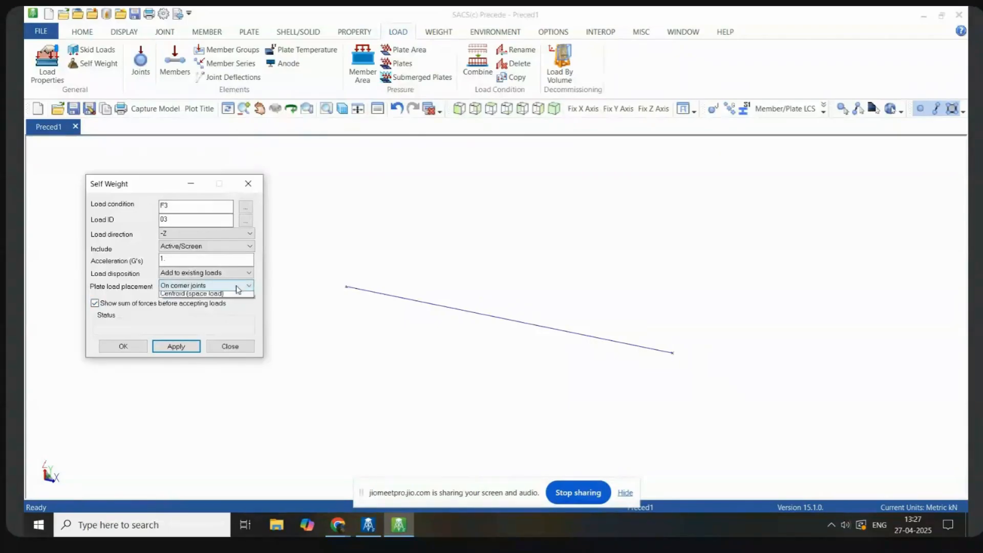
{"action": "left_click", "coordinate": [191, 297]}
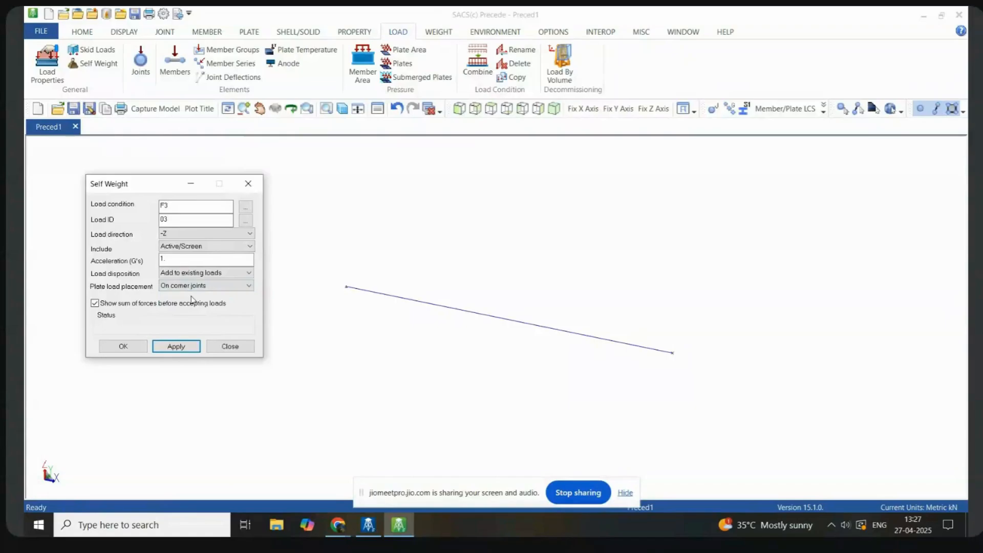
{"action": "left_click", "coordinate": [180, 346]}
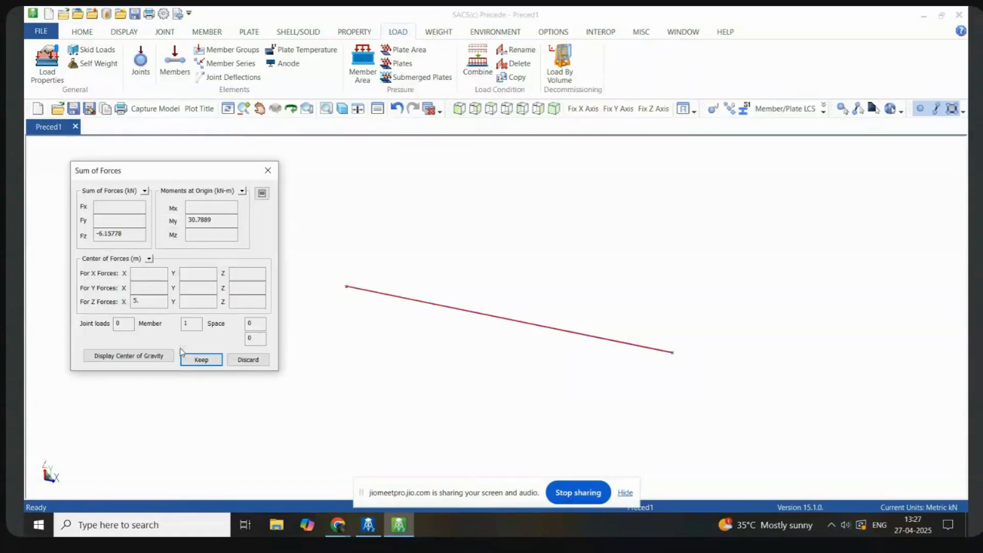
{"action": "left_click", "coordinate": [200, 360]}
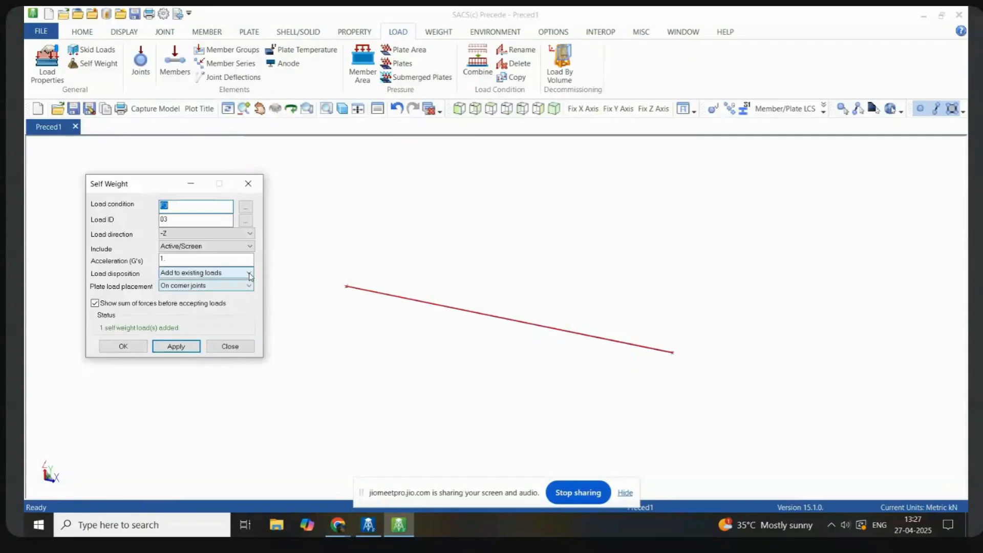
Step: Review the sum of forces and load diagram of load condition F3 in the load properties
{"action": "left_click", "coordinate": [231, 274]}
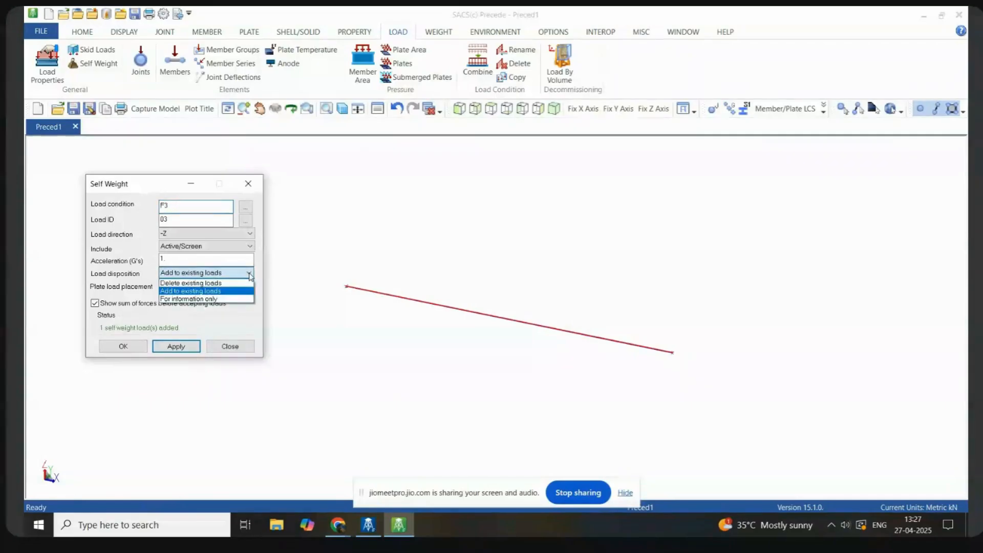
{"action": "left_click", "coordinate": [217, 283]}
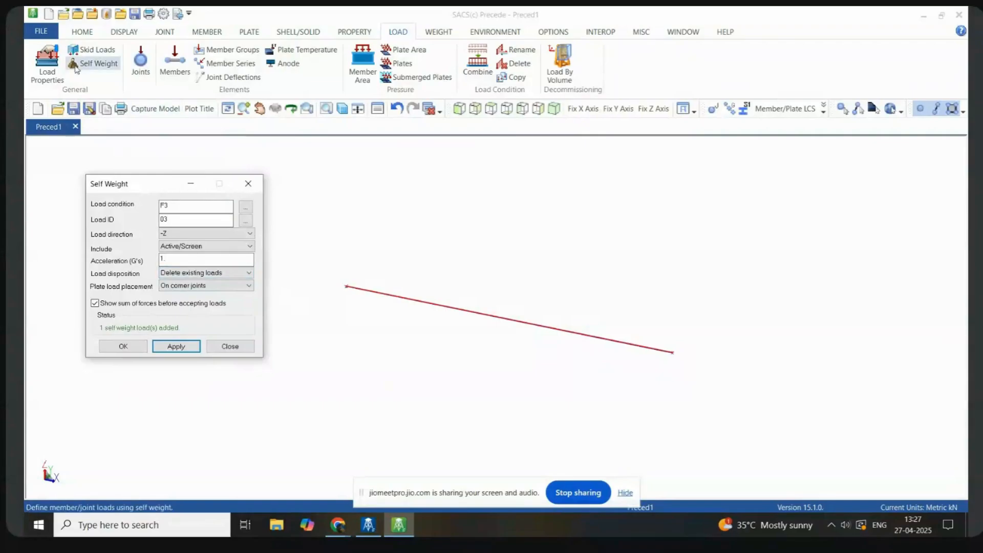
{"action": "left_click", "coordinate": [48, 64]}
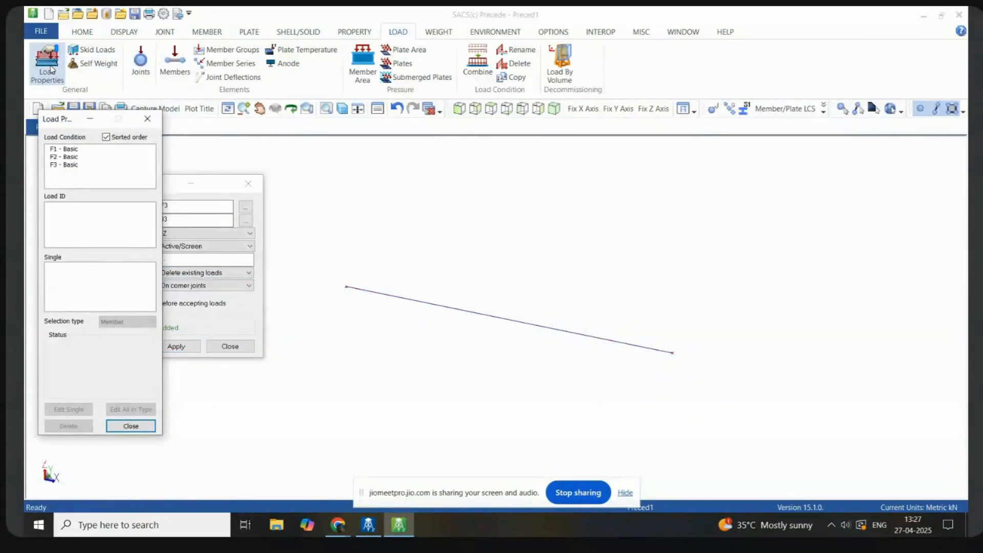
{"action": "left_click", "coordinate": [63, 164]}
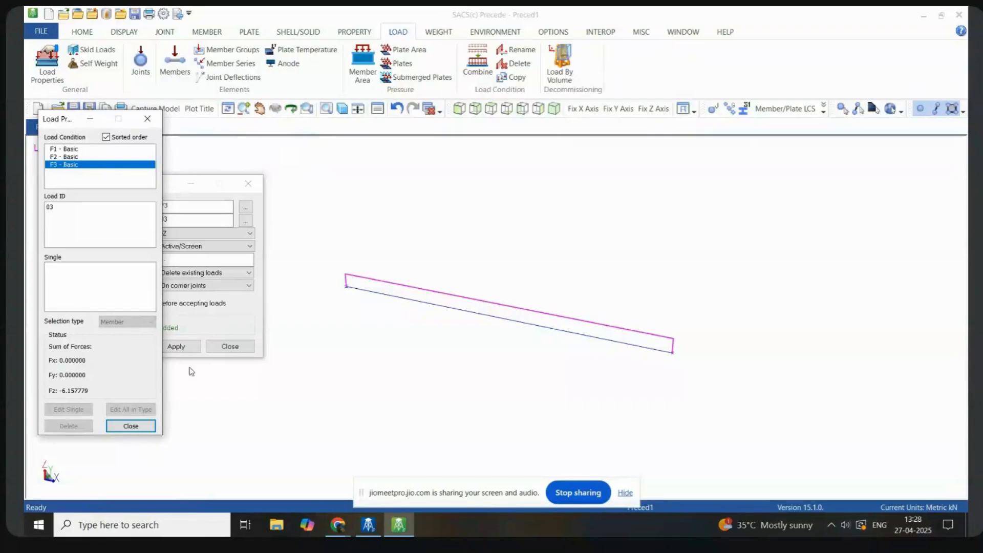
{"action": "left_click", "coordinate": [131, 426]}
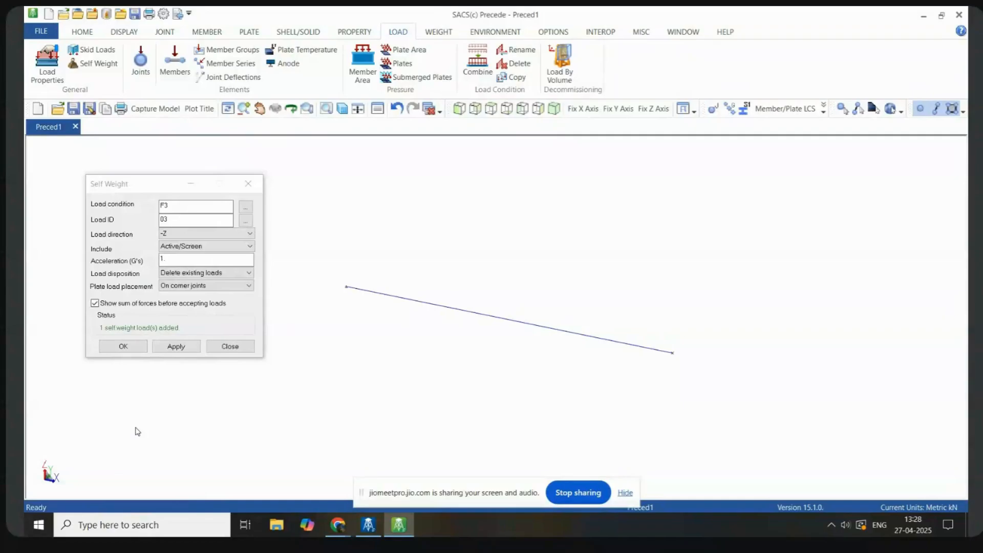
Step: Apply the F3 self weight a second time with its disposition set to add to existing loads, and keep it
{"action": "left_click", "coordinate": [231, 273]}
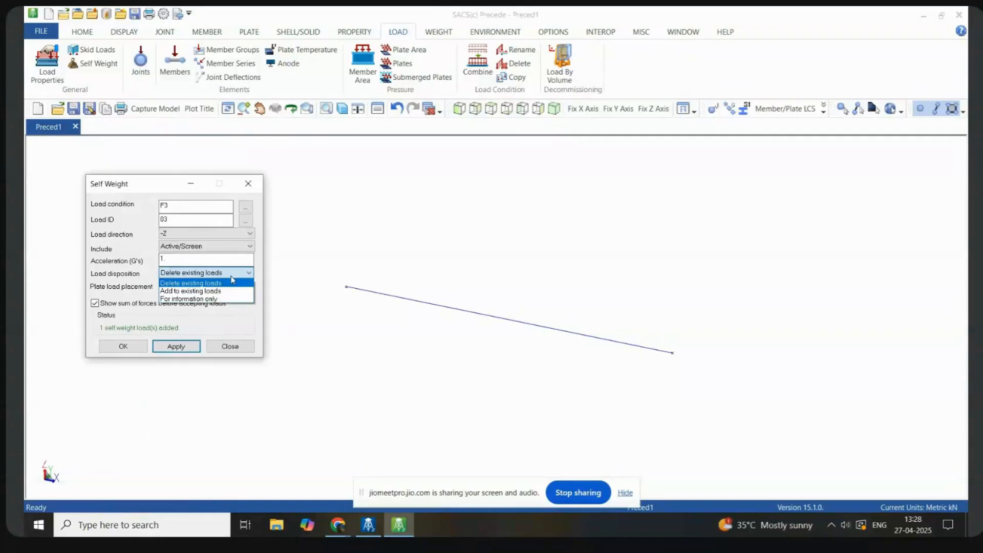
{"action": "left_click", "coordinate": [202, 290]}
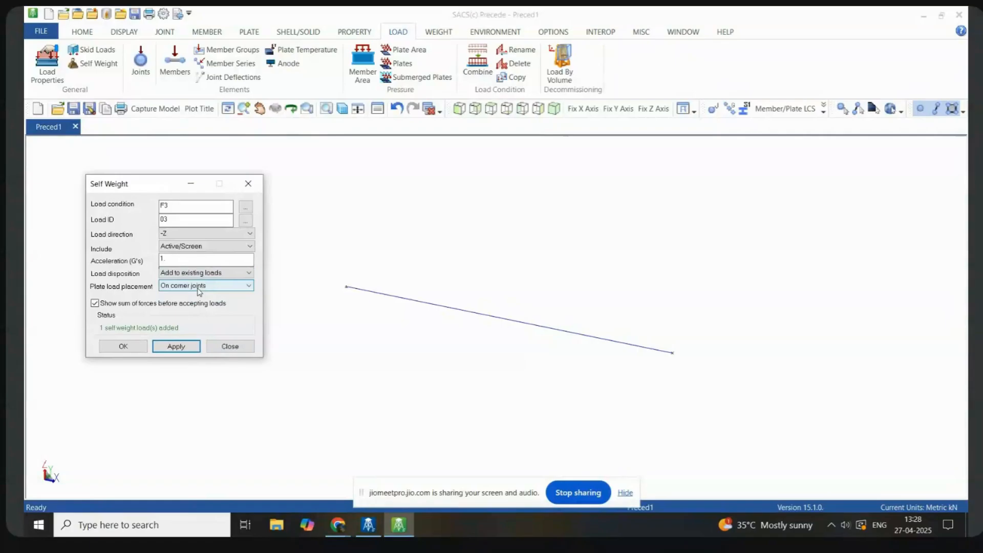
{"action": "left_click", "coordinate": [51, 65]}
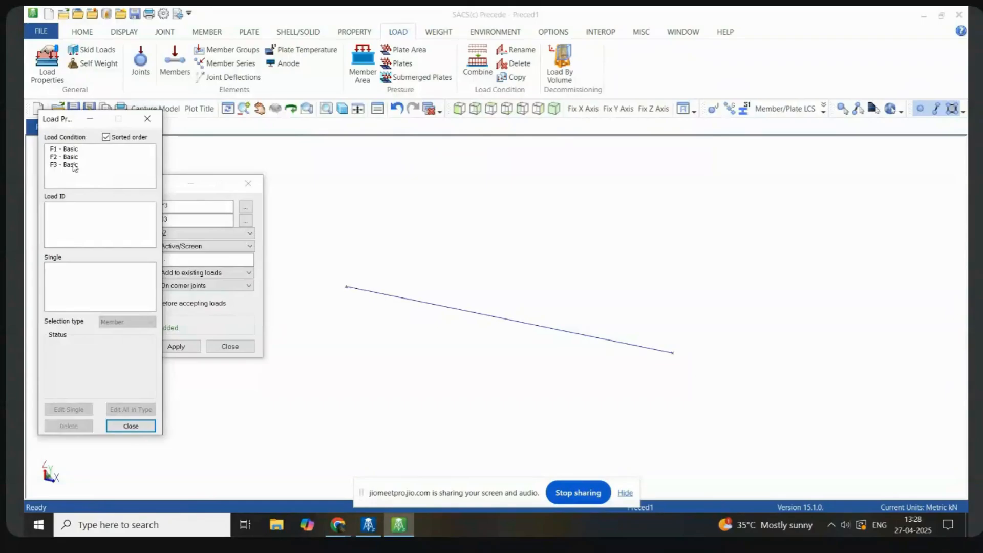
{"action": "left_click", "coordinate": [147, 119]}
{"action": "left_click", "coordinate": [177, 347]}
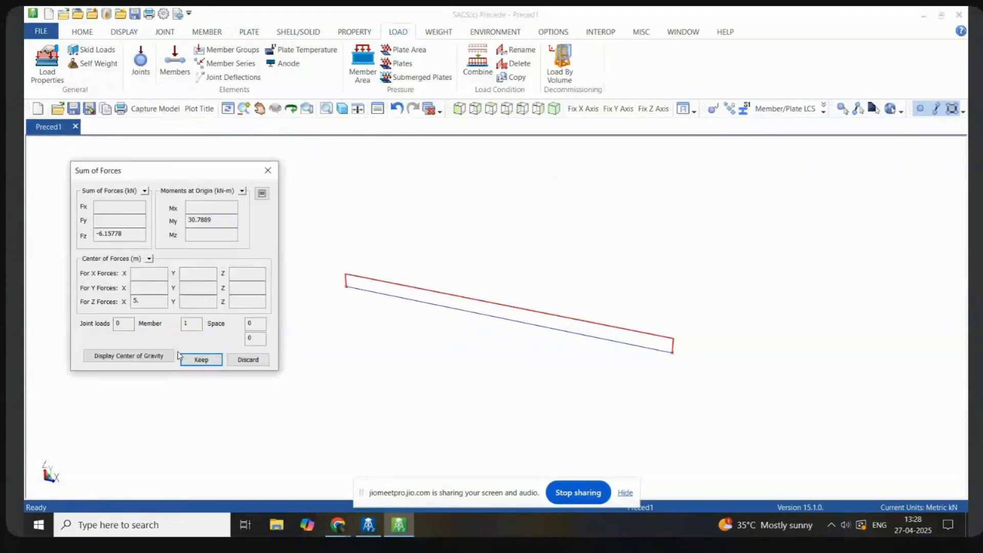
{"action": "left_click", "coordinate": [206, 364]}
Step: Check how the repeated self weight affects the sum of forces of load condition F3
{"action": "left_click", "coordinate": [51, 74]}
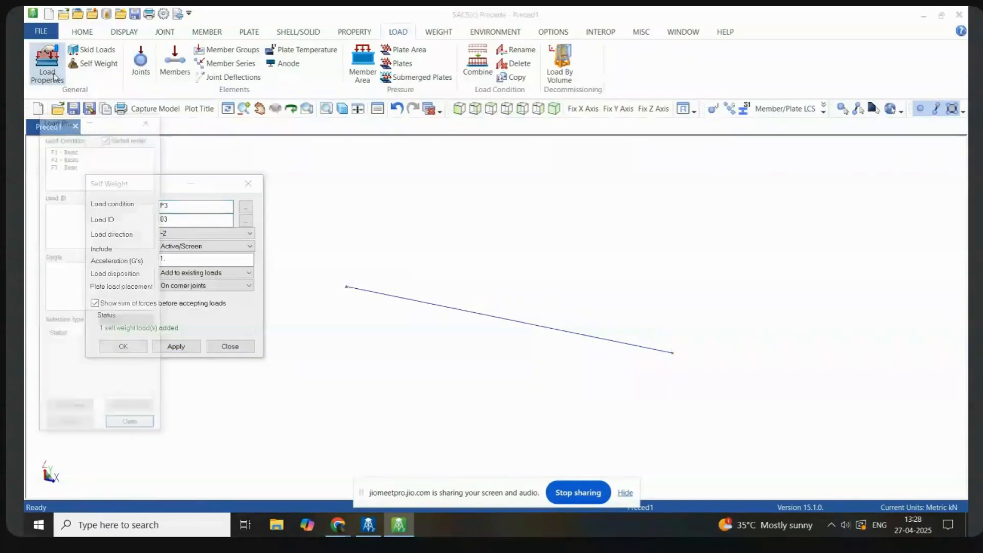
{"action": "left_click", "coordinate": [72, 165]}
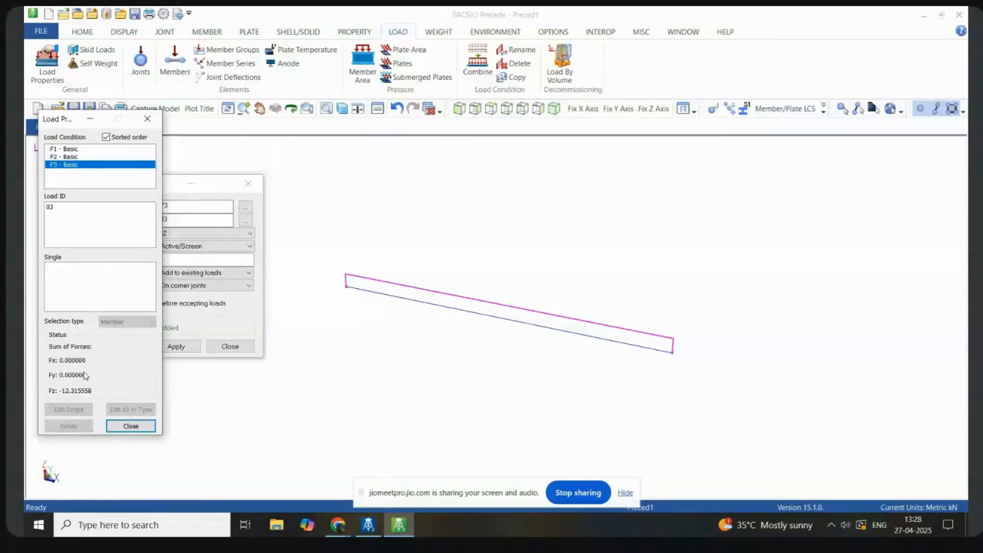
{"action": "left_click", "coordinate": [131, 426]}
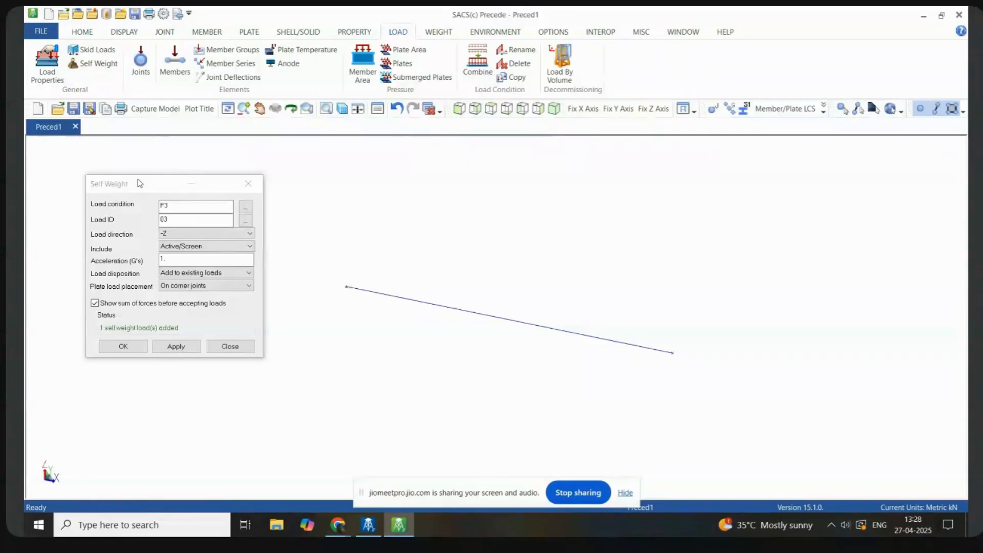
Step: Reapply the F3 self weight with its load disposition set to delete existing loads, and keep it
{"action": "left_click", "coordinate": [248, 278]}
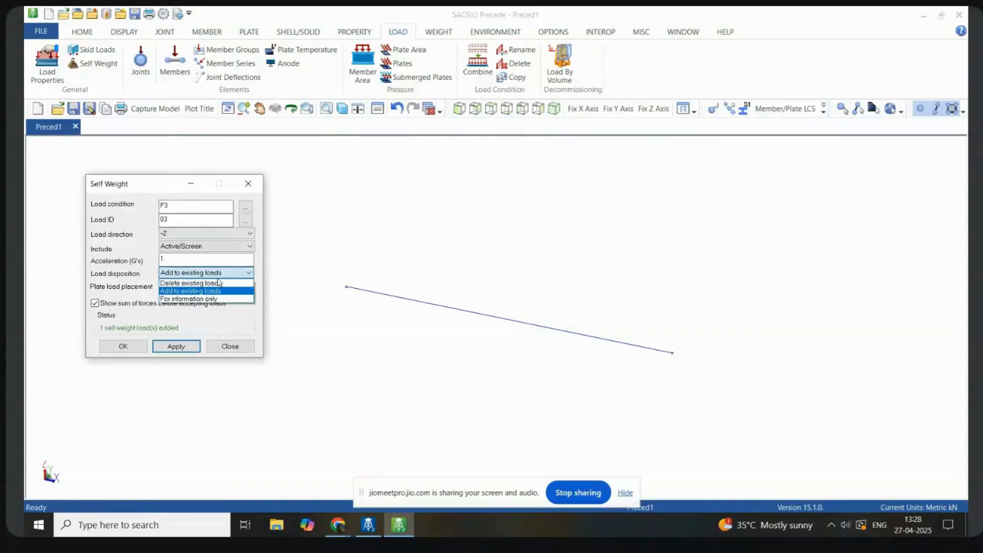
{"action": "left_click", "coordinate": [205, 286]}
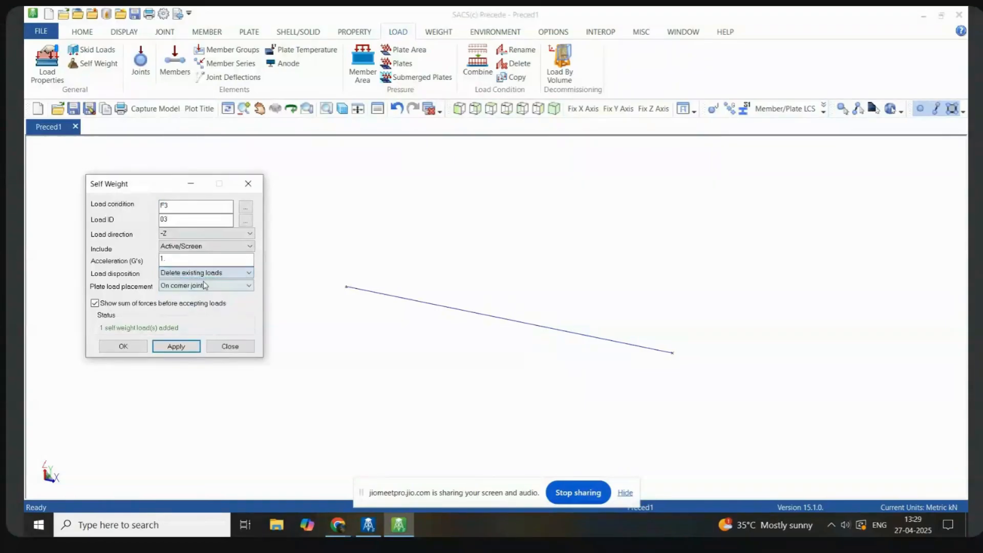
{"action": "left_click", "coordinate": [172, 347]}
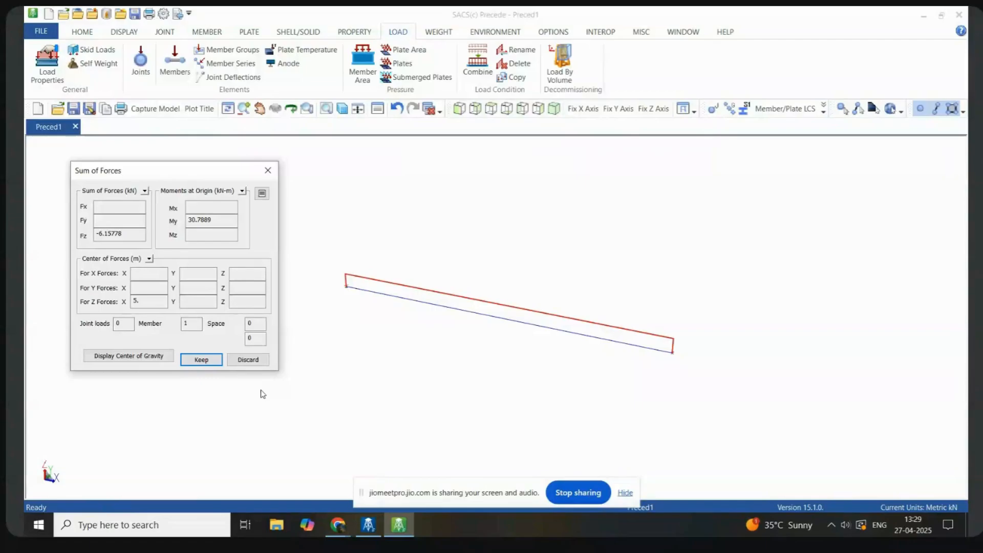
{"action": "left_click", "coordinate": [210, 362]}
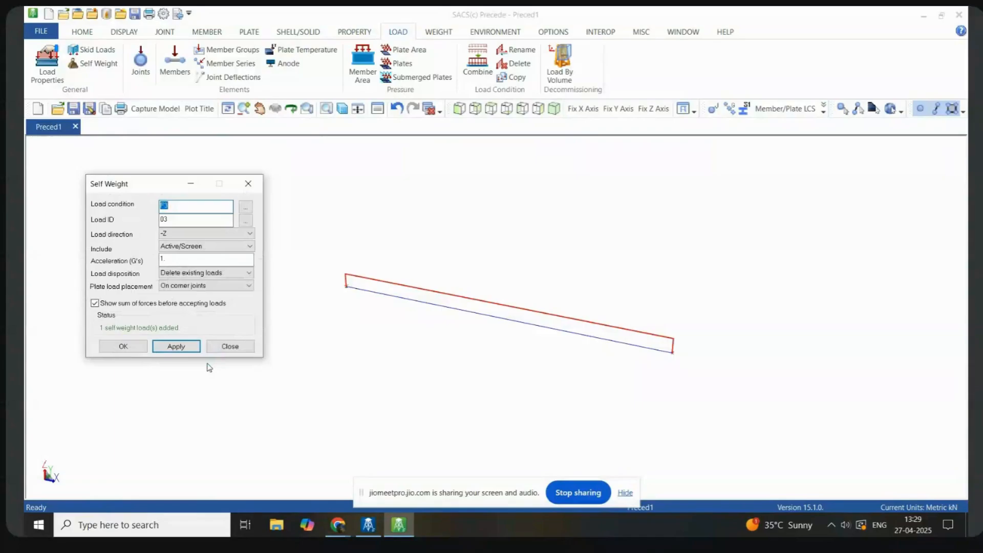
Step: Check the sum of forces of load condition F3 after replacing its self weight
{"action": "left_click", "coordinate": [48, 71]}
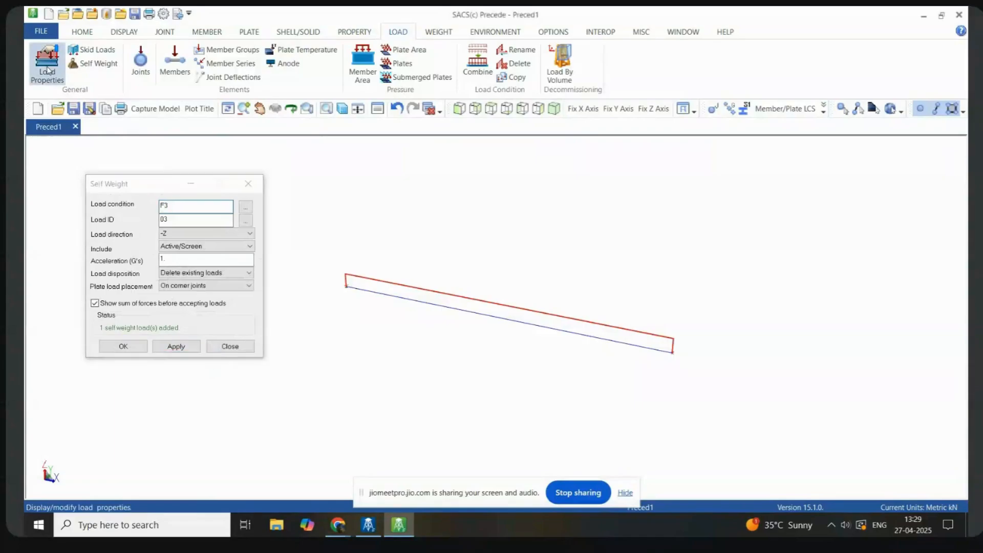
{"action": "left_click", "coordinate": [68, 165]}
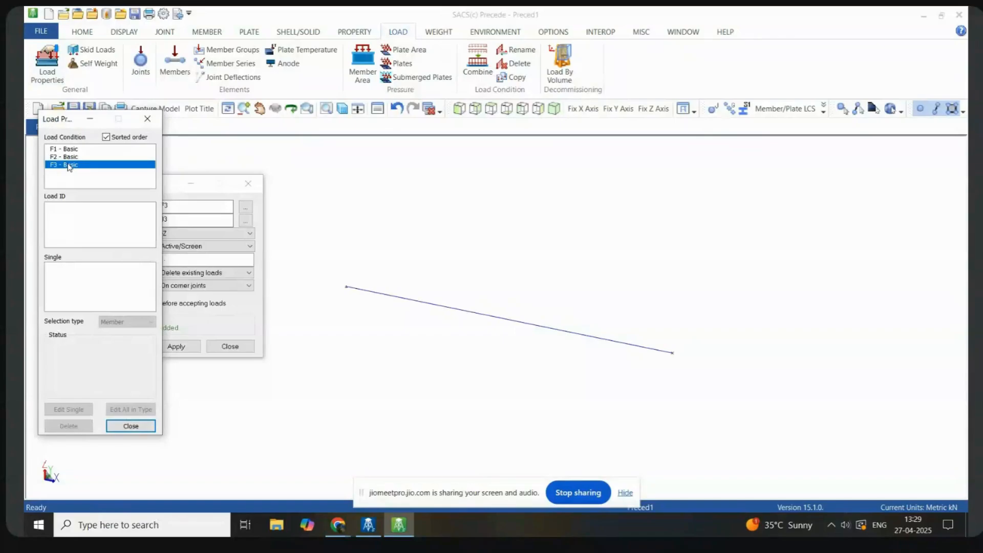
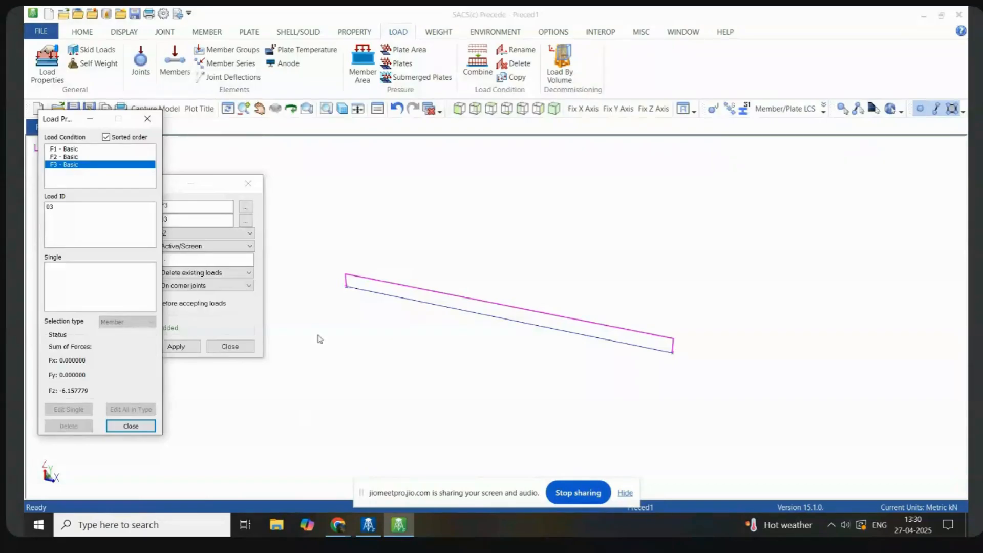
Step: Create load combination L01 from basic load conditions F1, F2 and F3, each with a factor of 1
{"action": "left_click", "coordinate": [478, 74]}
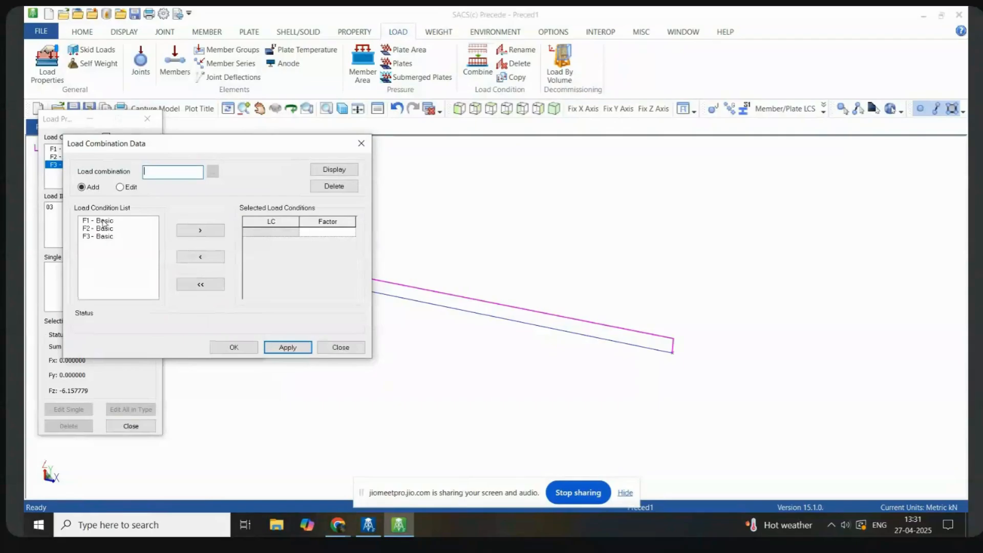
{"action": "type", "text": "L01"}
{"action": "left_click", "coordinate": [101, 222]}
{"action": "left_click", "coordinate": [104, 228], "text": "ctrl"}
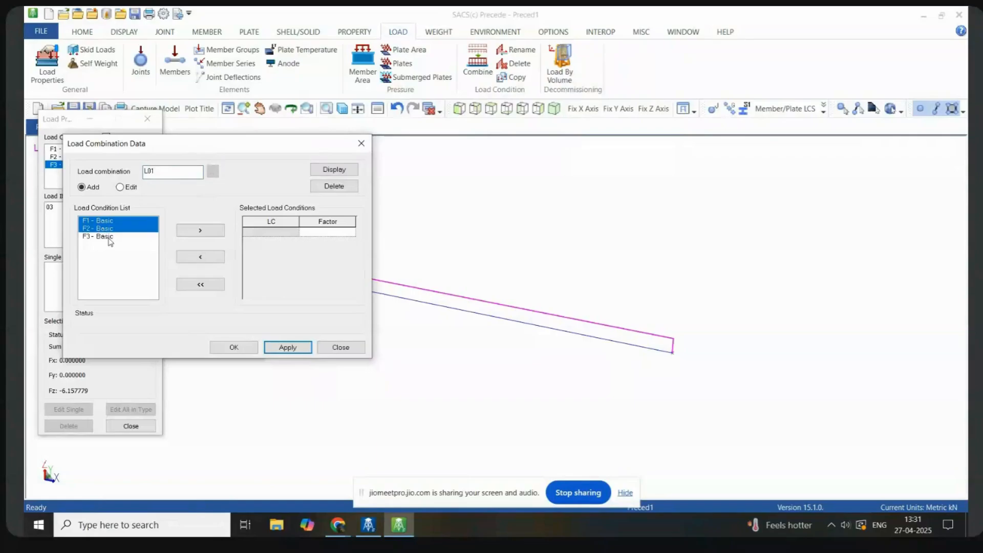
{"action": "left_click", "coordinate": [105, 236], "text": "ctrl"}
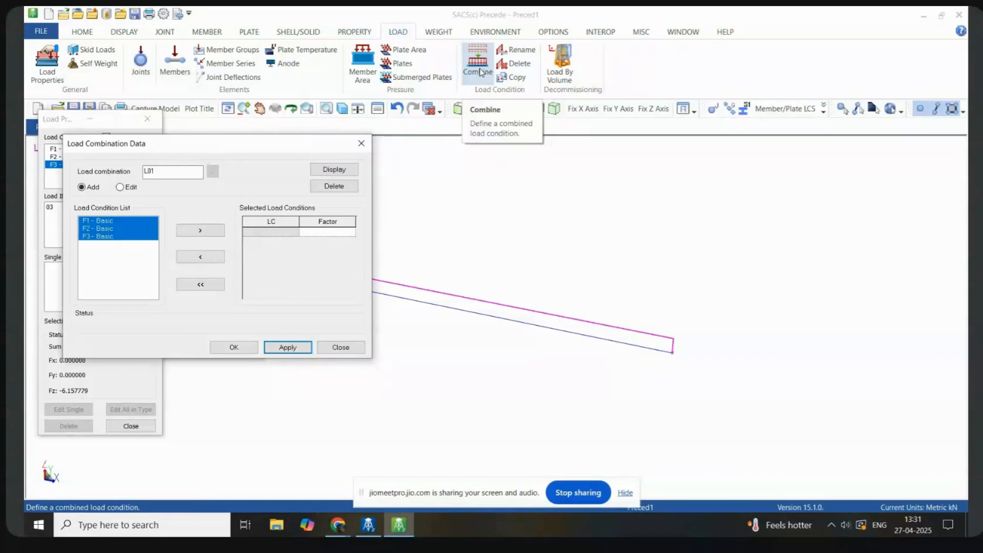
{"action": "left_click", "coordinate": [200, 231]}
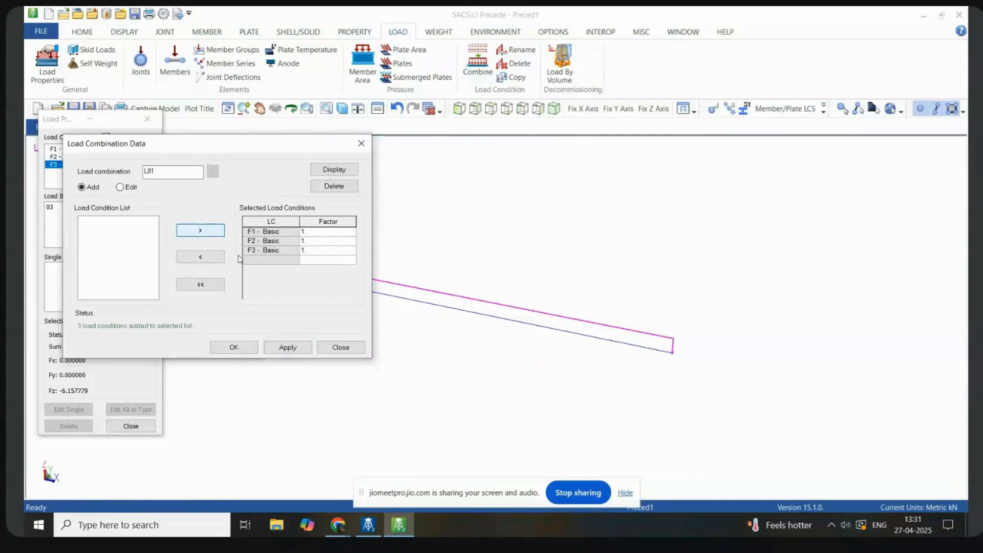
{"action": "left_click", "coordinate": [287, 348]}
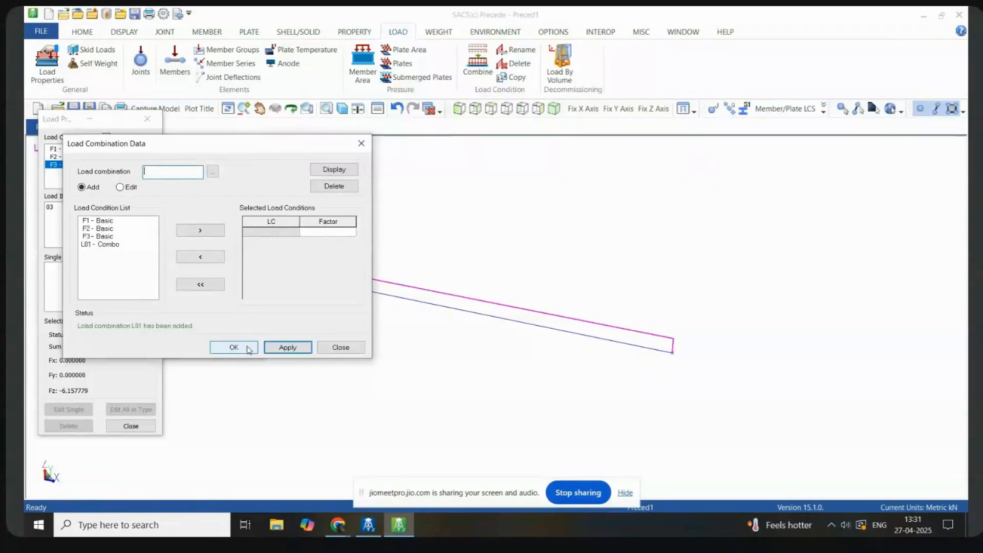
Step: Open load combination L01 for editing and examine the factors of F1, F2 and F3
{"action": "left_click", "coordinate": [478, 60]}
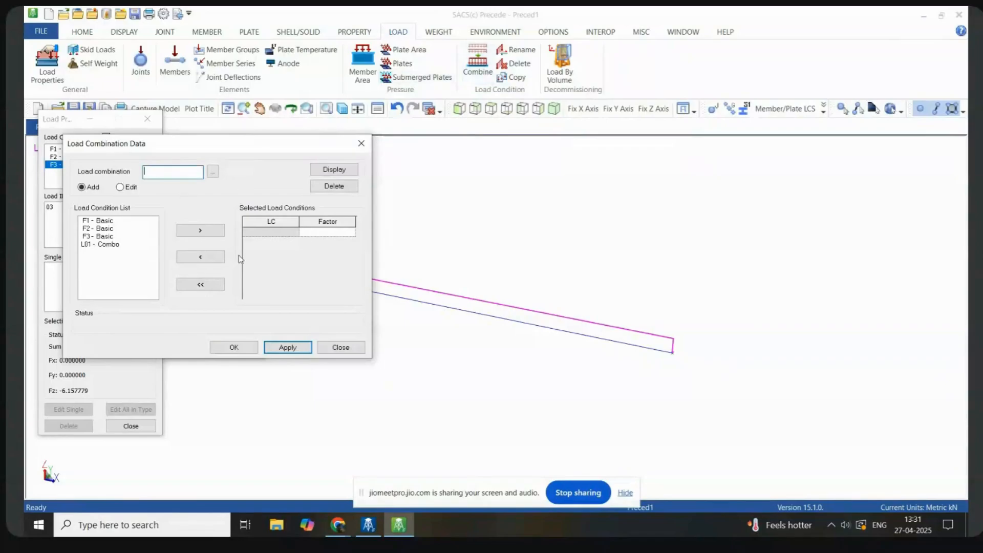
{"action": "left_click", "coordinate": [213, 172]}
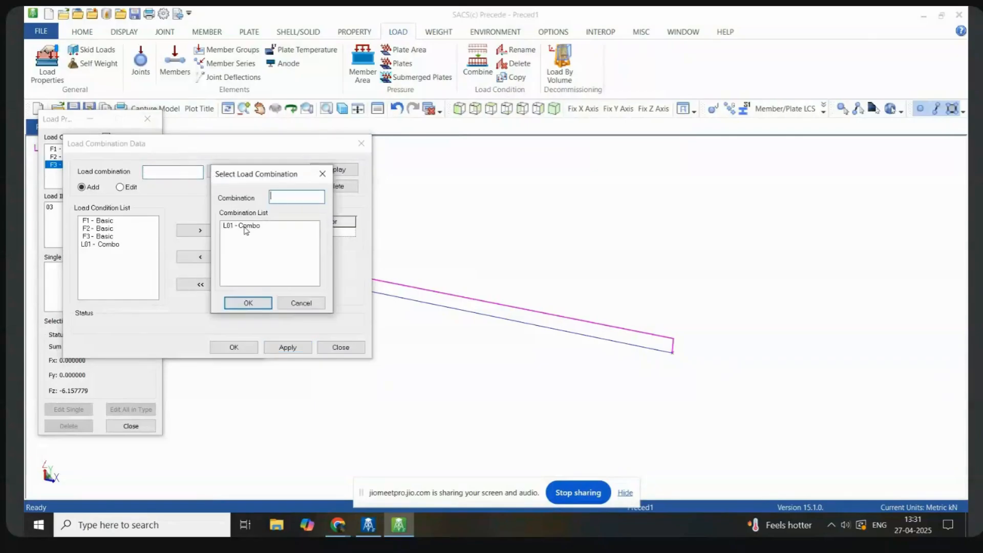
{"action": "left_click", "coordinate": [246, 228]}
{"action": "left_click", "coordinate": [249, 303]}
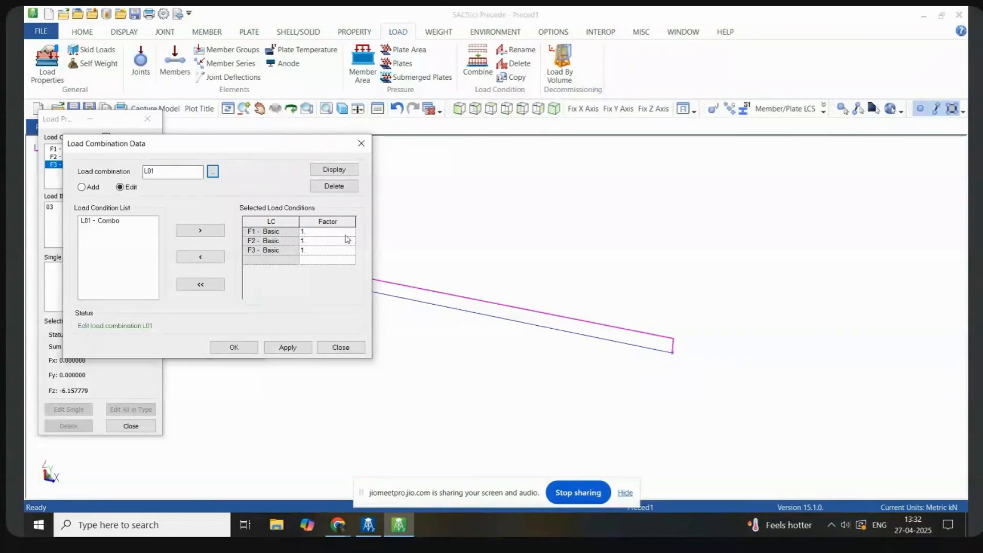
{"action": "left_click", "coordinate": [320, 233]}
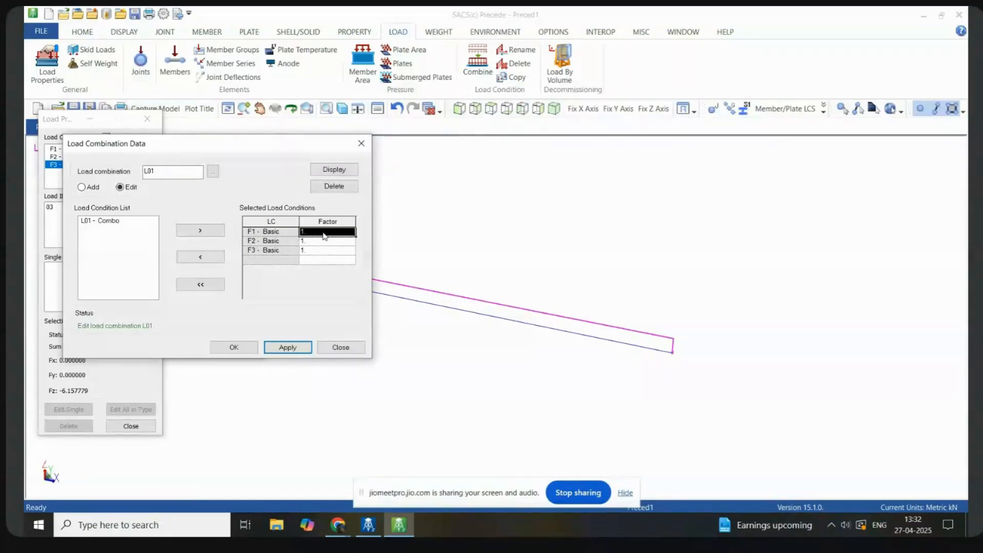
{"action": "left_click", "coordinate": [313, 241]}
{"action": "left_click", "coordinate": [309, 251]}
{"action": "left_click", "coordinate": [310, 251]}
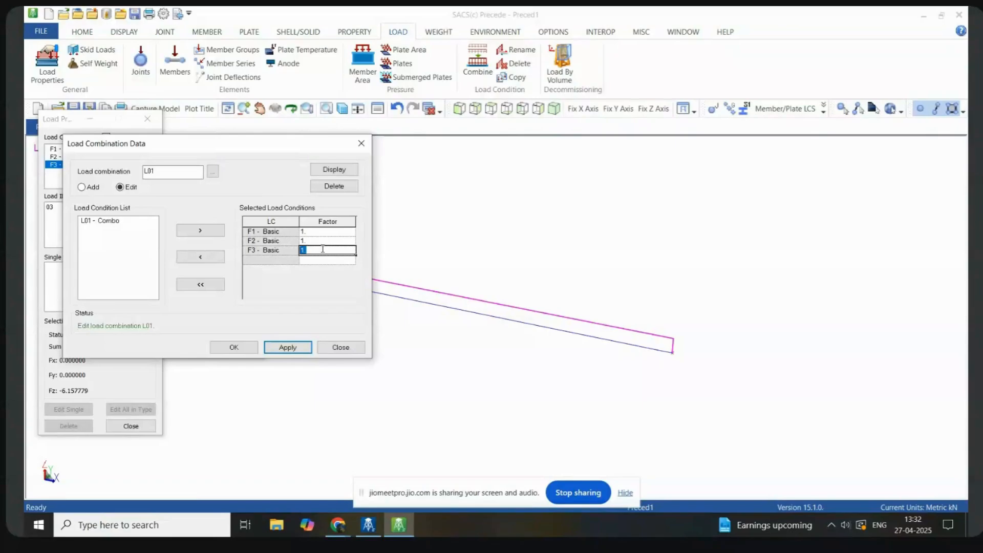
{"action": "left_click", "coordinate": [312, 242]}
{"action": "left_click", "coordinate": [311, 242]}
{"action": "left_click", "coordinate": [308, 233]}
{"action": "left_click", "coordinate": [309, 233]}
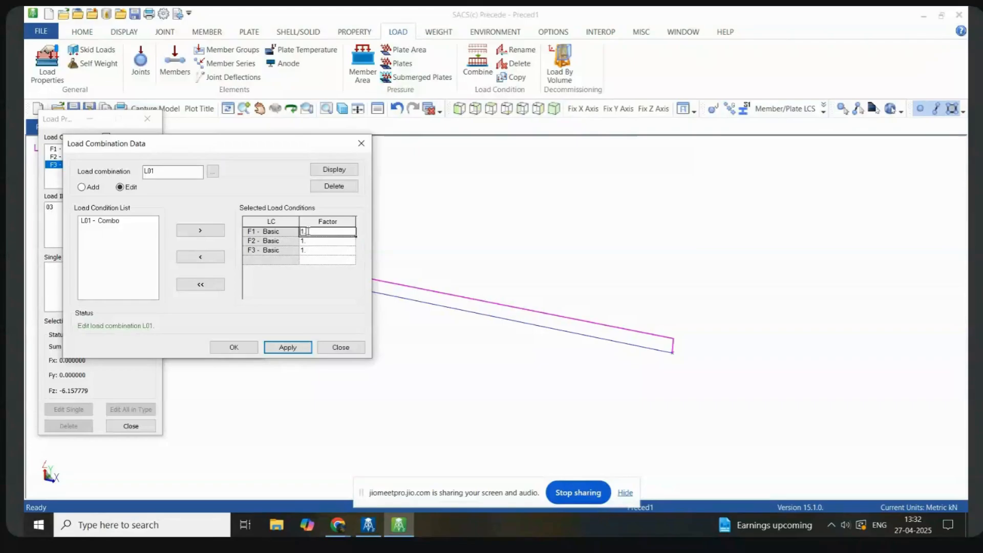
{"action": "double_click", "coordinate": [308, 232]}
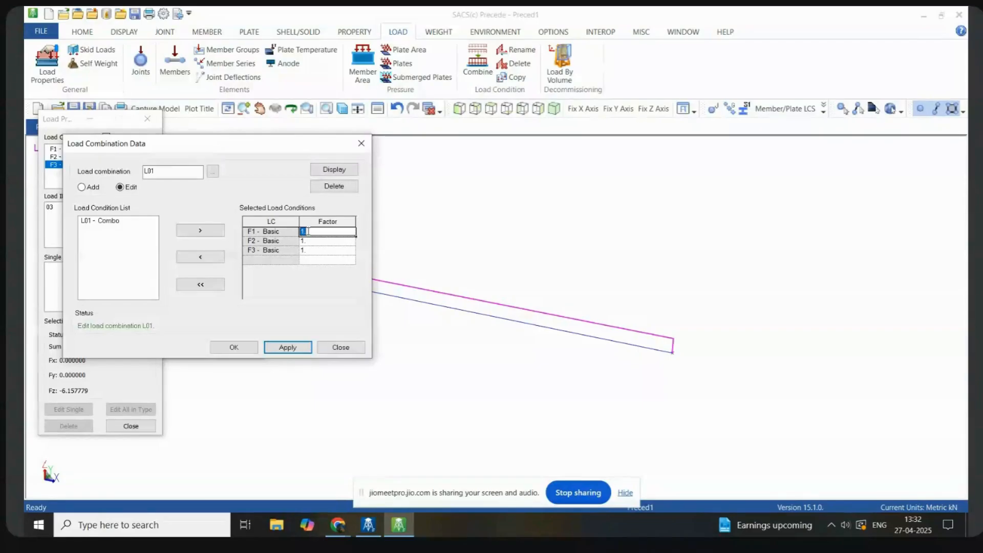
{"action": "left_click", "coordinate": [311, 241]}
{"action": "left_click", "coordinate": [311, 252]}
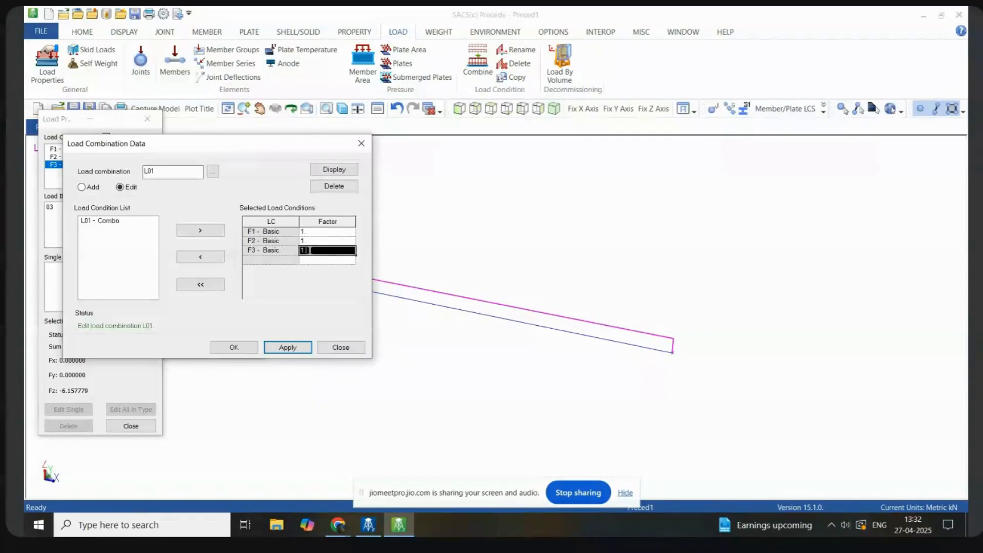
{"action": "left_click", "coordinate": [311, 261]}
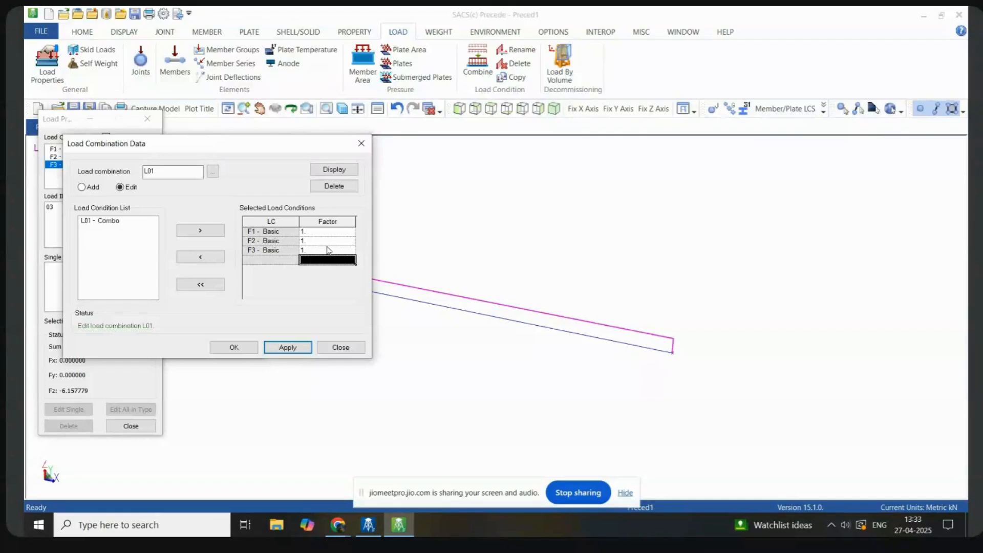
Step: Apply load combination L01 and close the load combination, load properties and self weight dialogs
{"action": "left_click", "coordinate": [280, 352]}
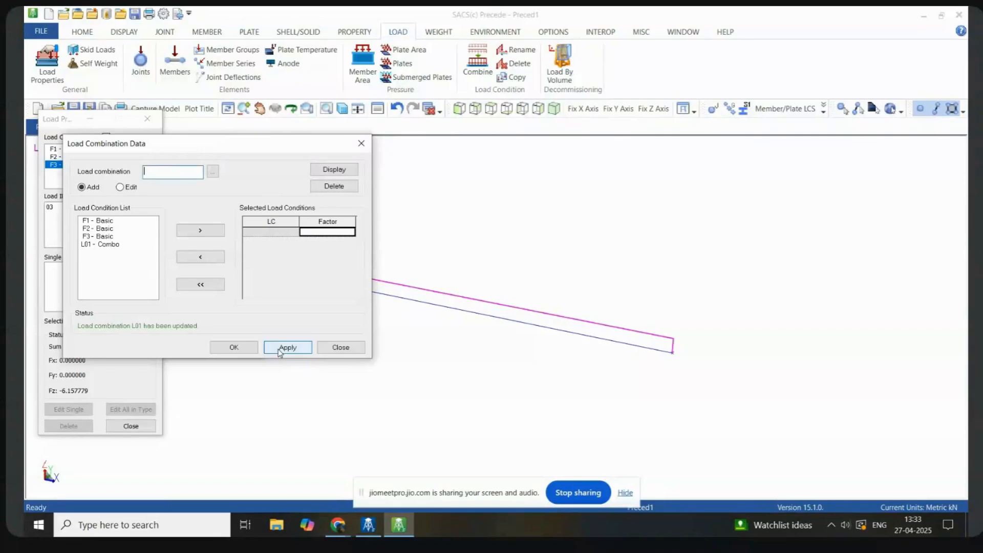
{"action": "left_click", "coordinate": [347, 349]}
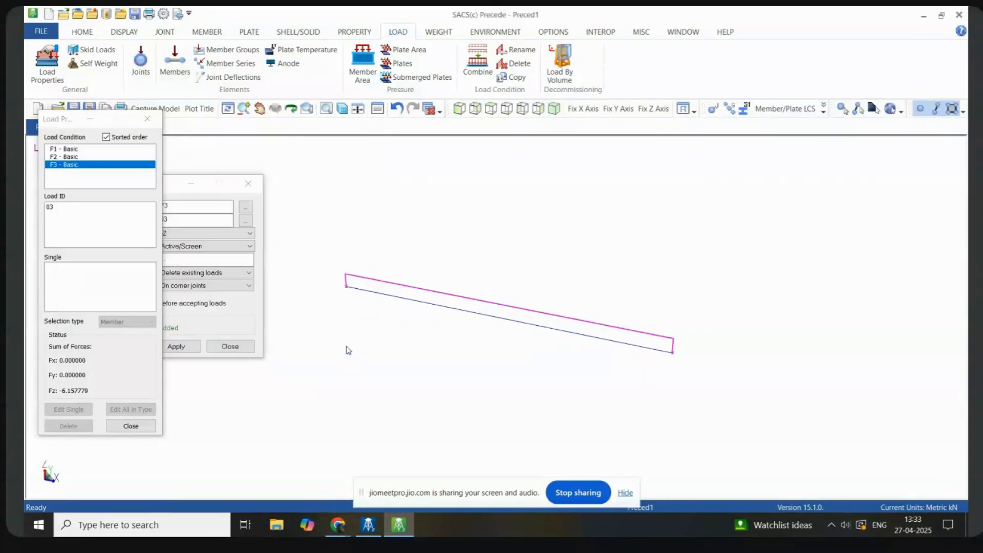
{"action": "left_click", "coordinate": [132, 427]}
{"action": "left_click", "coordinate": [236, 349]}
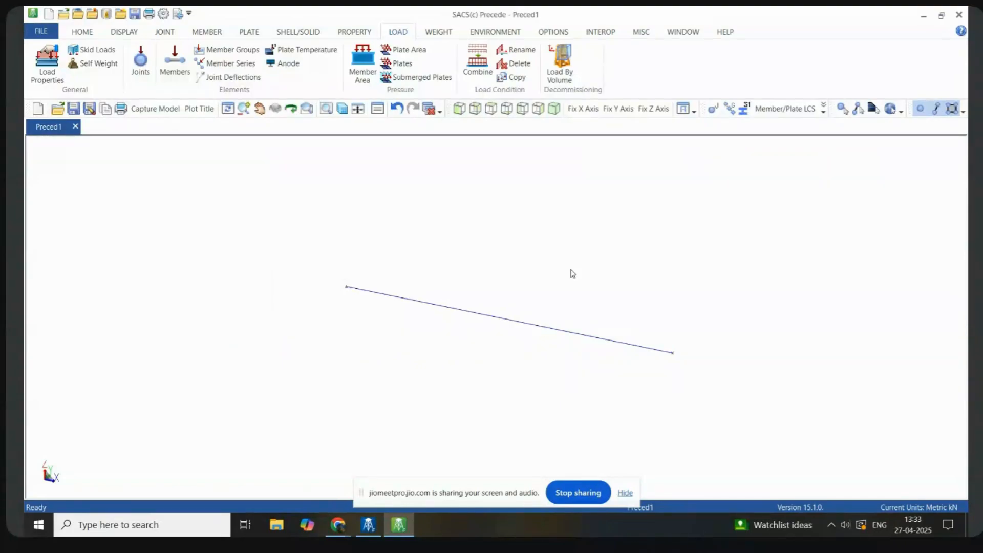
Step: Save the model as sacinp.inp in the SACS folder on the desktop
{"action": "left_click", "coordinate": [38, 32]}
{"action": "left_click", "coordinate": [40, 124]}
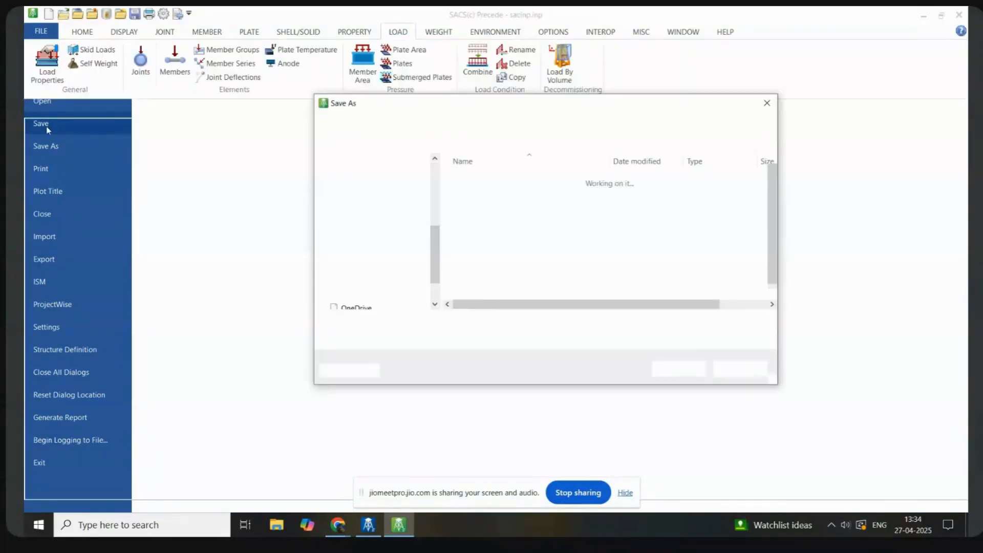
{"action": "left_click_drag", "start_coordinate": [434, 251], "coordinate": [435, 187]}
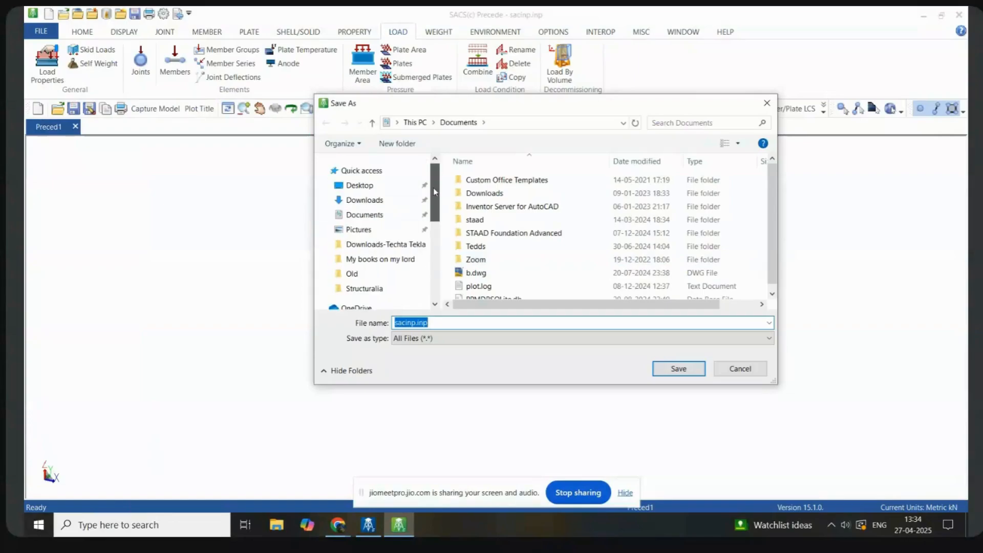
{"action": "left_click", "coordinate": [360, 186]}
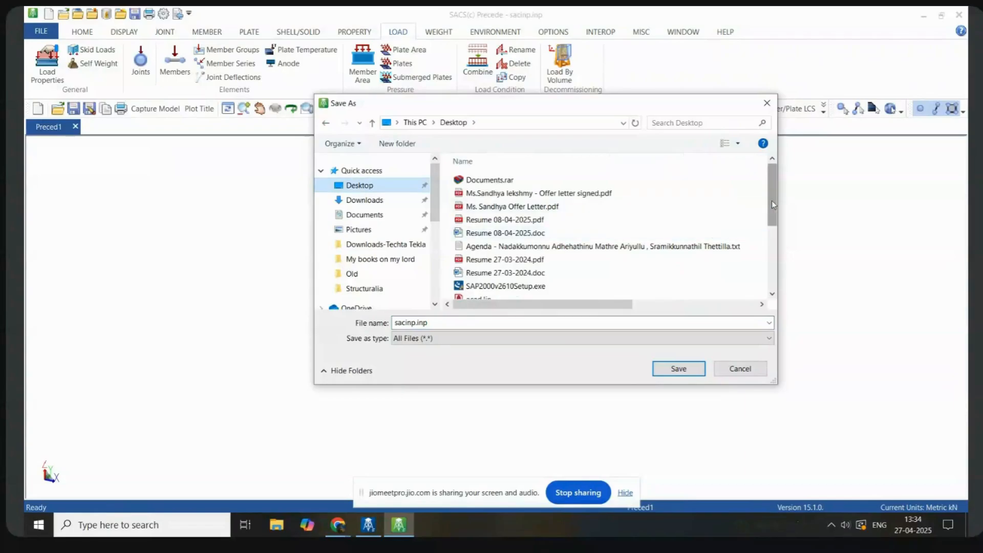
{"action": "left_click_drag", "start_coordinate": [772, 204], "coordinate": [773, 260]}
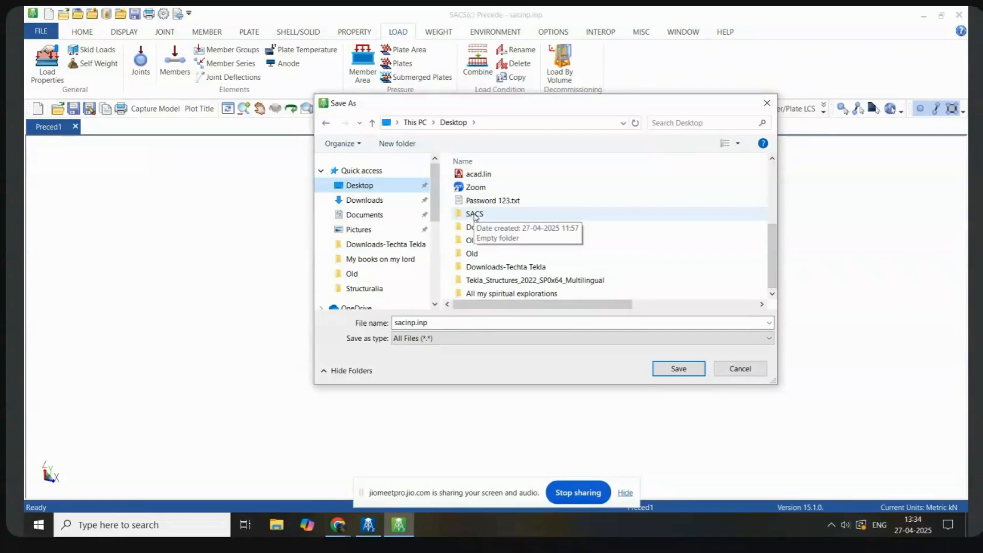
{"action": "double_click", "coordinate": [474, 214]}
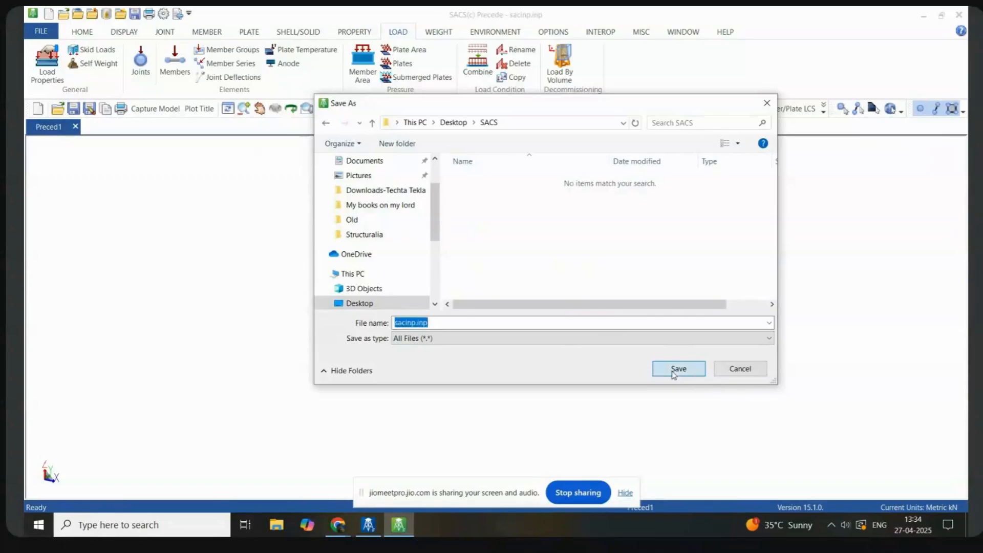
{"action": "left_click", "coordinate": [673, 369]}
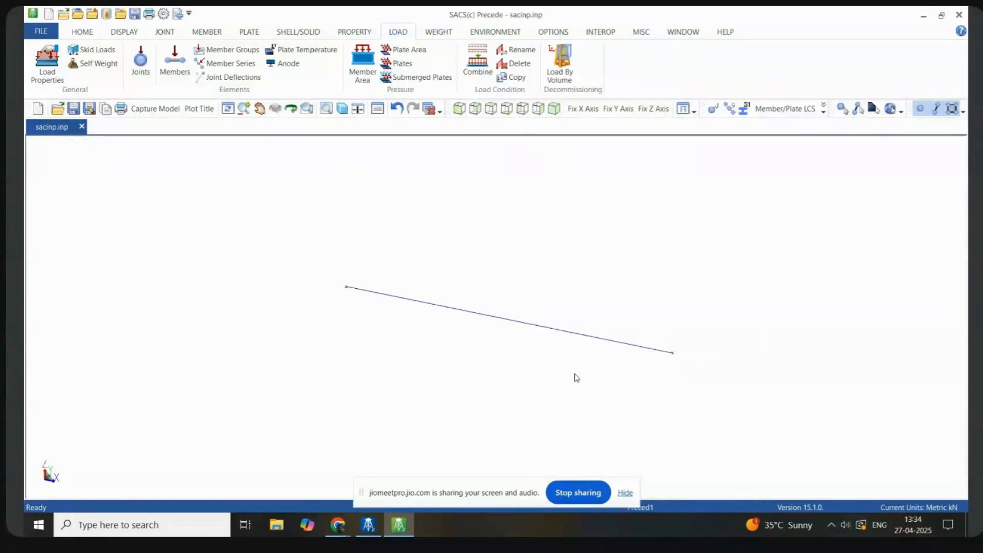
Step: Open the desktop's SACS folder in File Explorer and select its full path in the address
{"action": "left_click", "coordinate": [925, 17]}
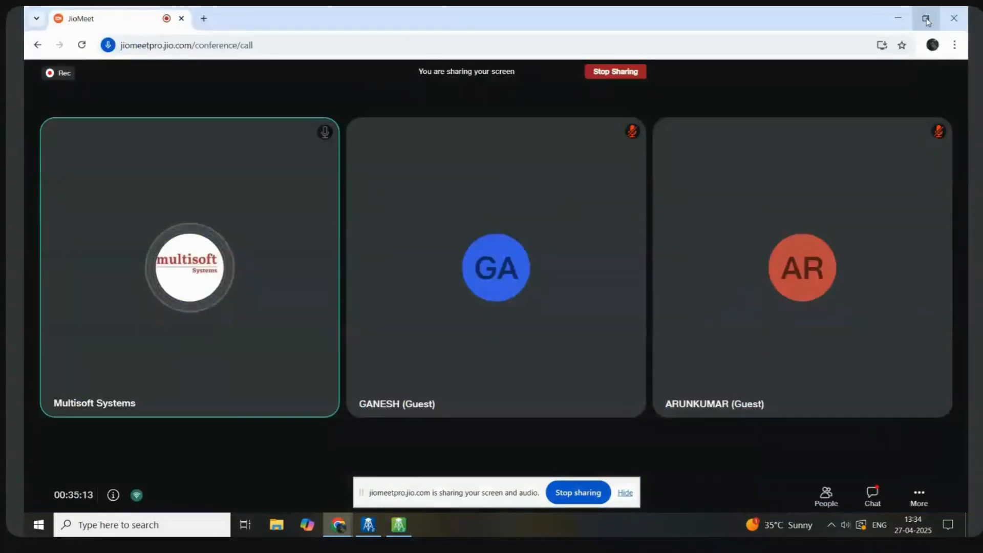
{"action": "left_click", "coordinate": [898, 18]}
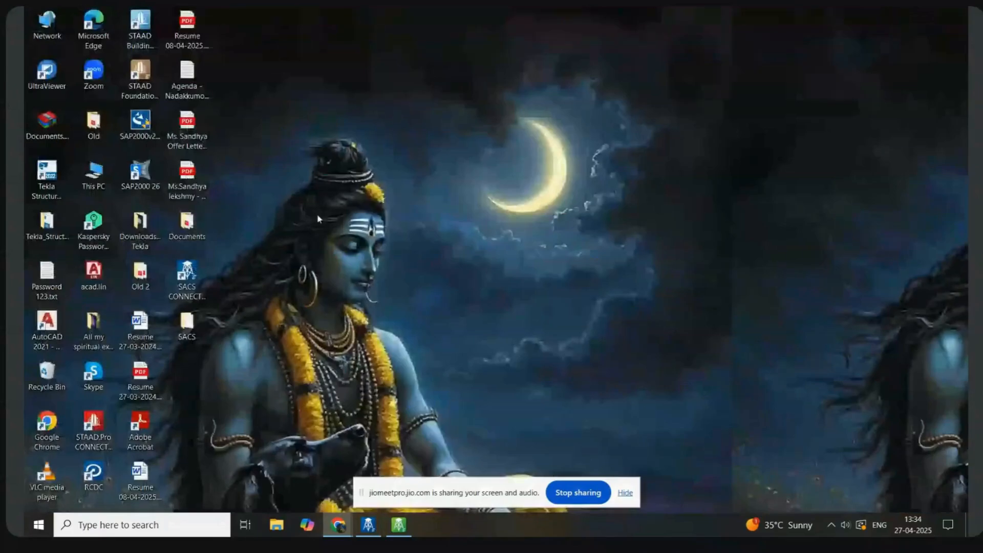
{"action": "double_click", "coordinate": [186, 325]}
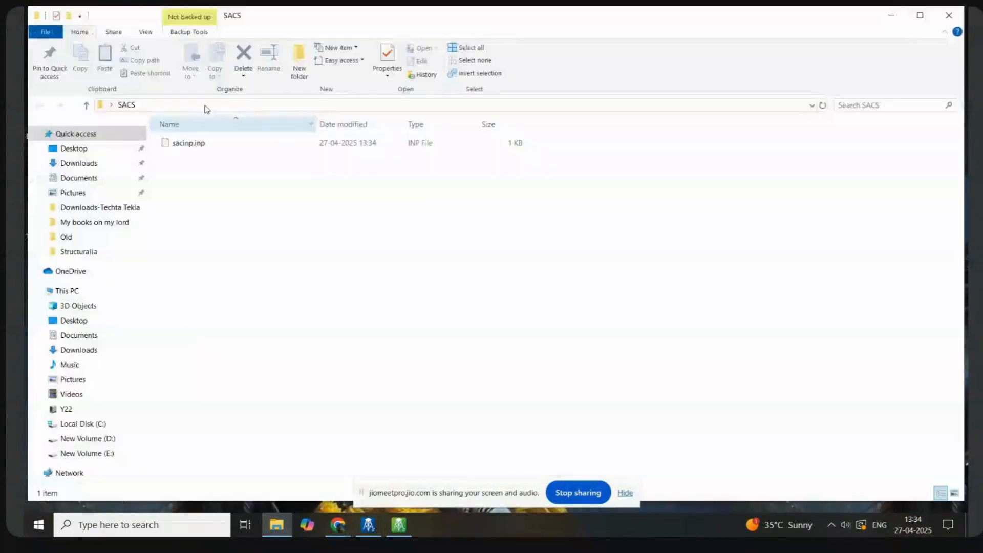
{"action": "left_click", "coordinate": [165, 104]}
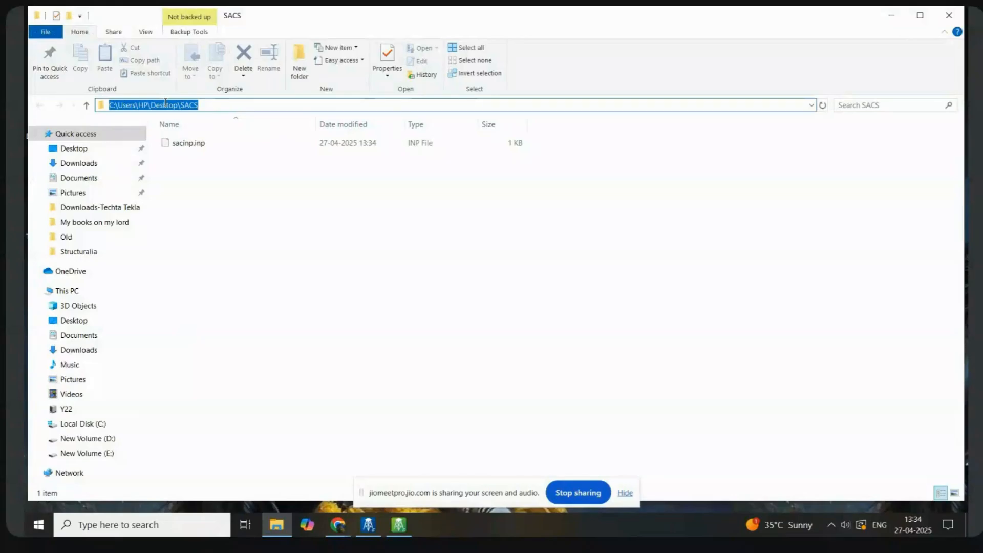
Step: Switch to SACS CONNECT Edition, load the Desktop\SACS folder as the current directory and maximize the window
{"action": "left_click", "coordinate": [400, 531]}
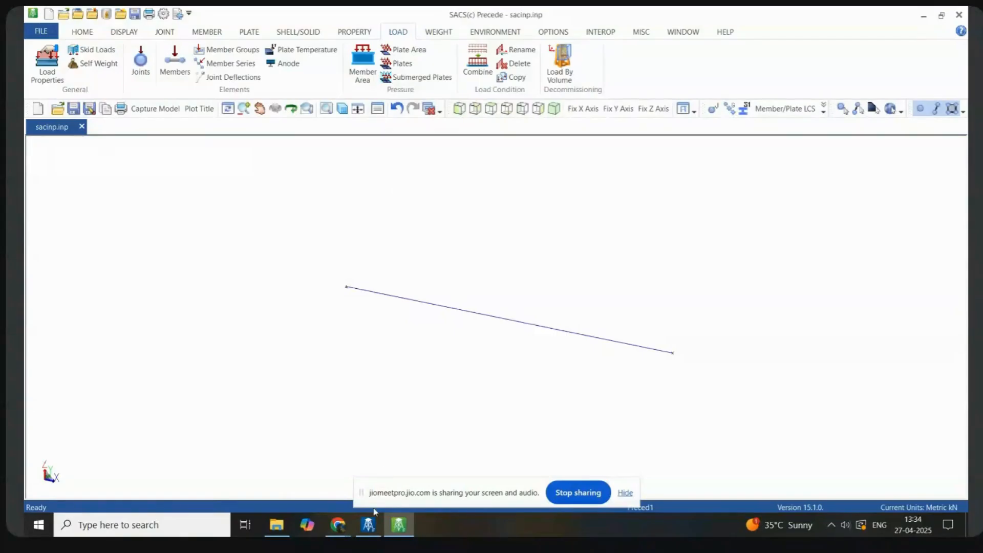
{"action": "left_click", "coordinate": [368, 525]}
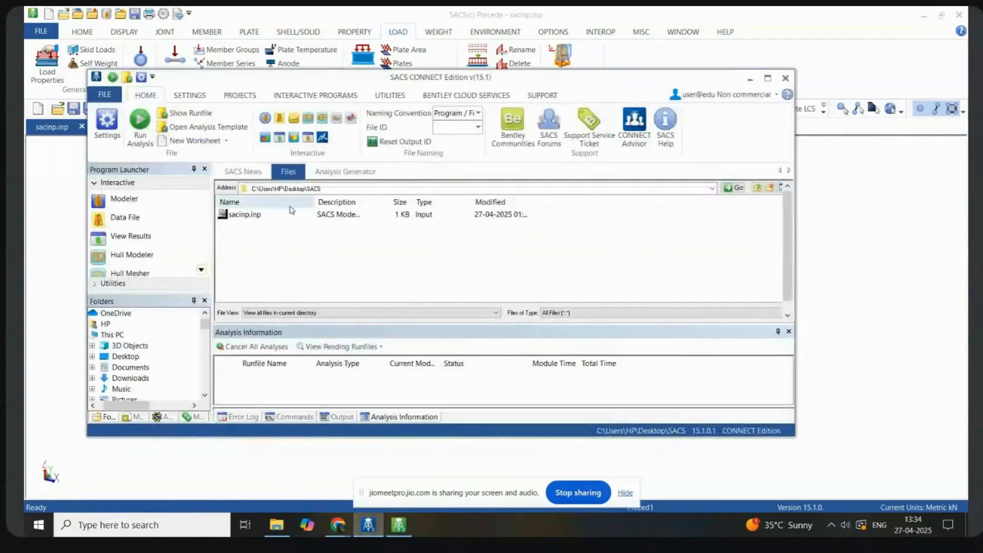
{"action": "left_click", "coordinate": [330, 188]}
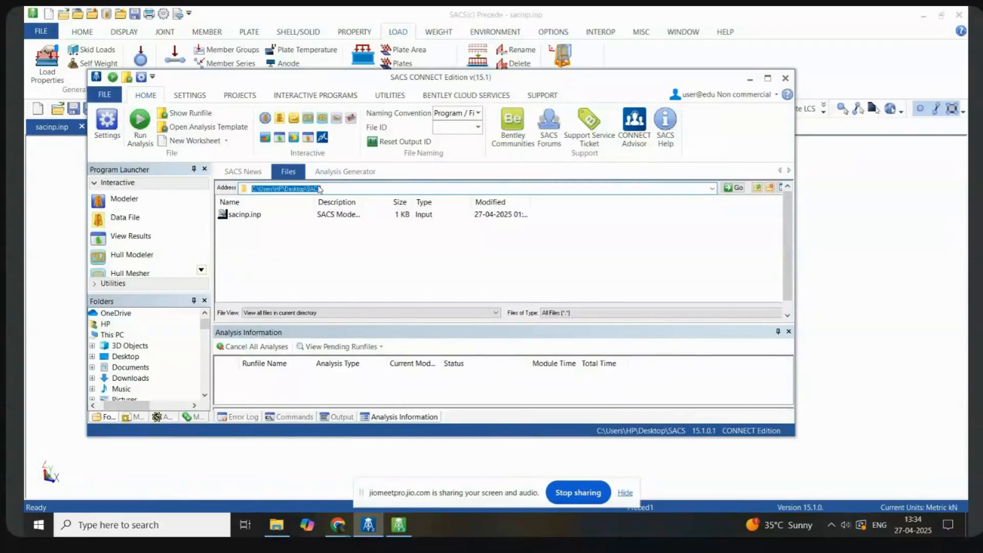
{"action": "left_click", "coordinate": [738, 189]}
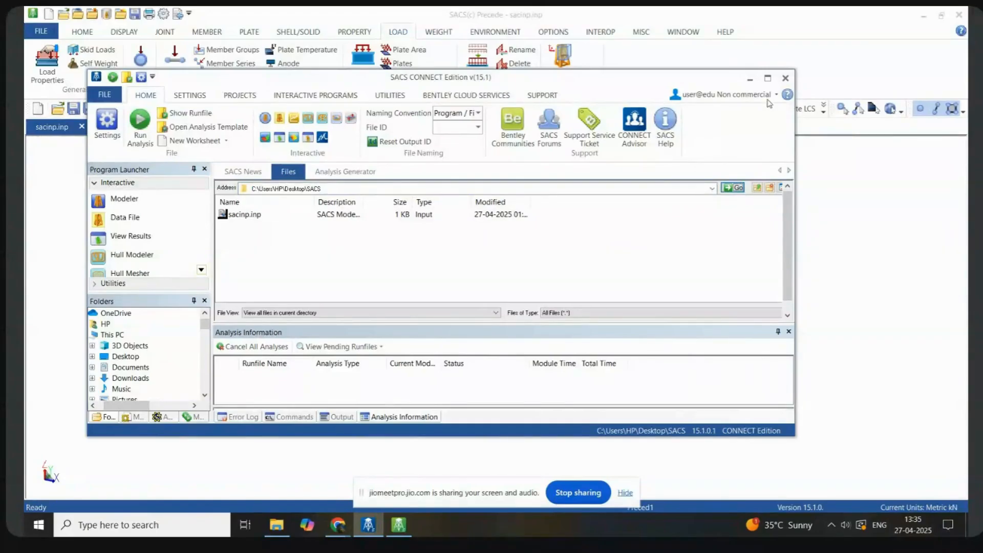
{"action": "left_click", "coordinate": [767, 78]}
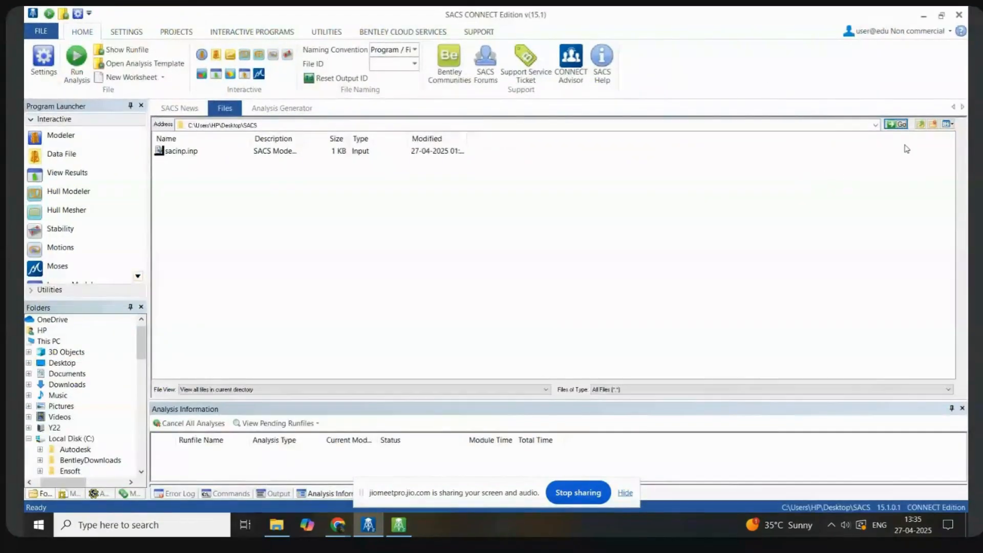
Step: Load the folder's files, open the Analysis Generator and set the file ID to inp
{"action": "left_click", "coordinate": [895, 126]}
{"action": "left_click", "coordinate": [282, 109]}
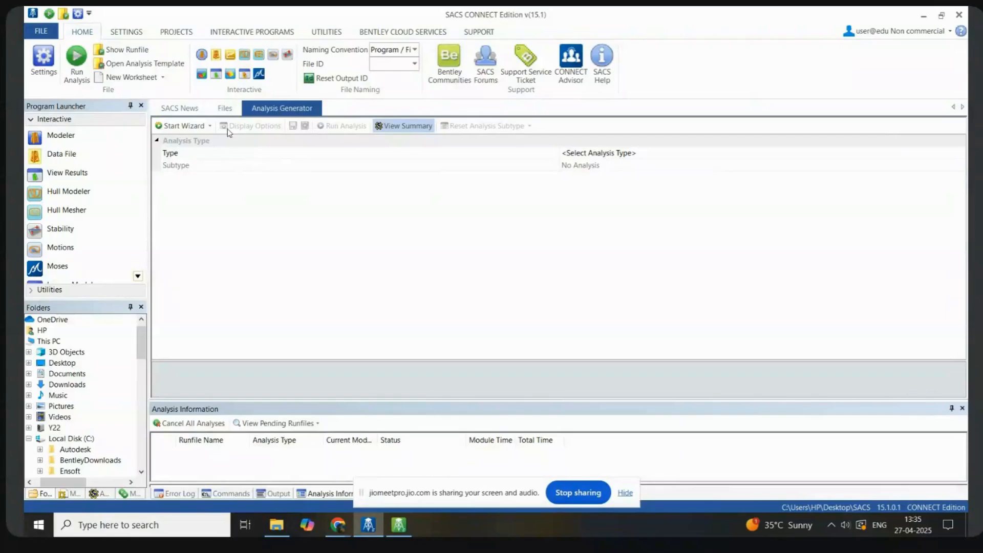
{"action": "left_click", "coordinate": [228, 111]}
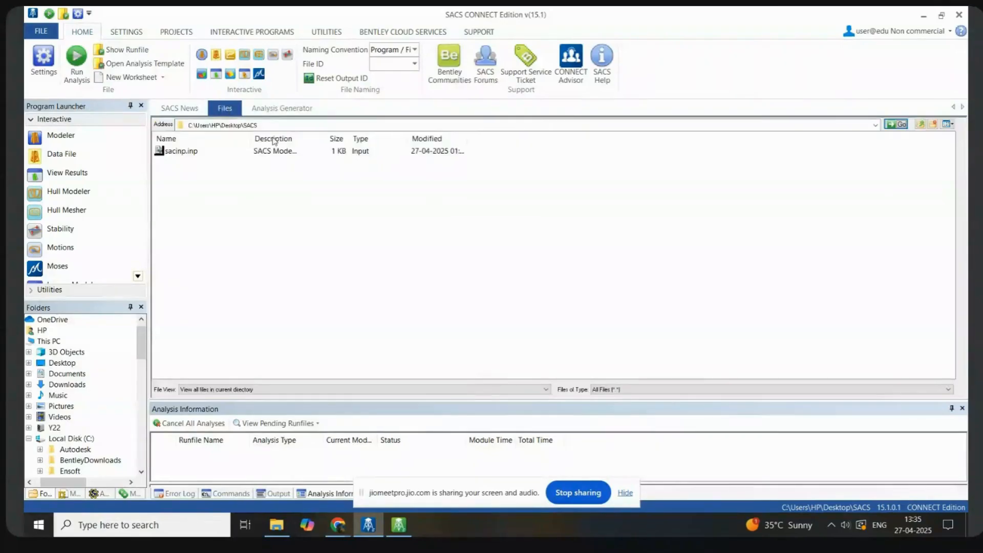
{"action": "left_click", "coordinate": [275, 110]}
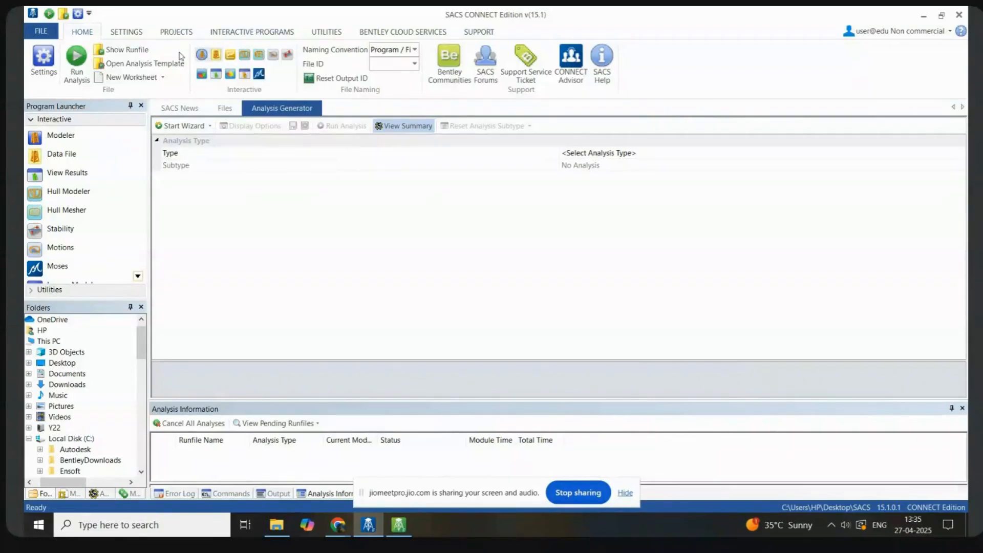
{"action": "left_click", "coordinate": [414, 64]}
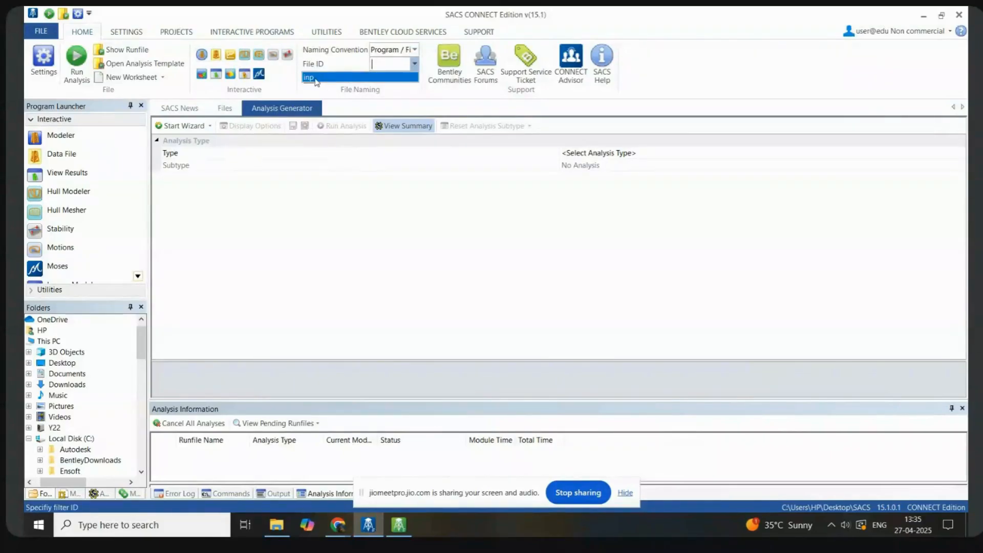
{"action": "left_click", "coordinate": [316, 78]}
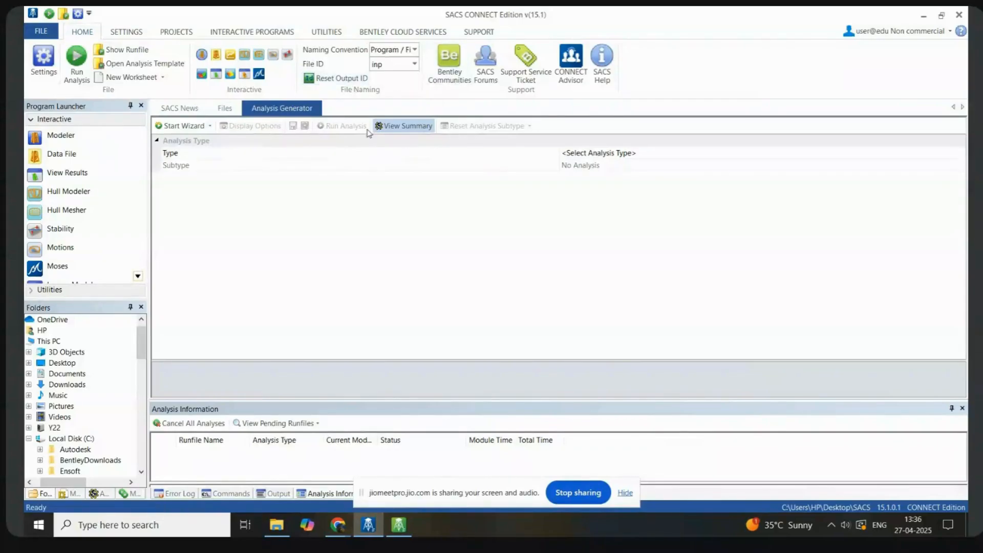
Step: Set the analysis type to Static and the subtype to Basic Static Analysis
{"action": "left_click", "coordinate": [200, 157]}
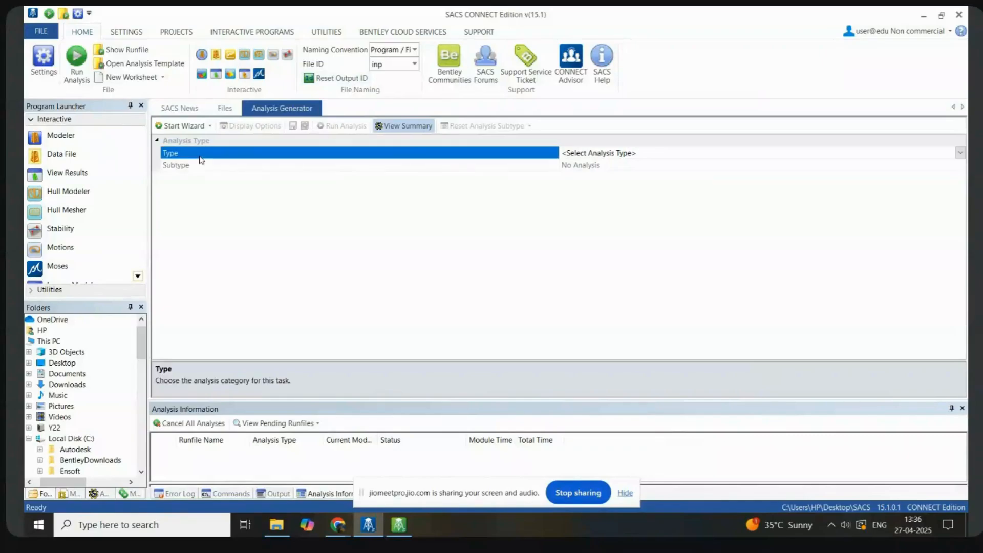
{"action": "left_click", "coordinate": [960, 153]}
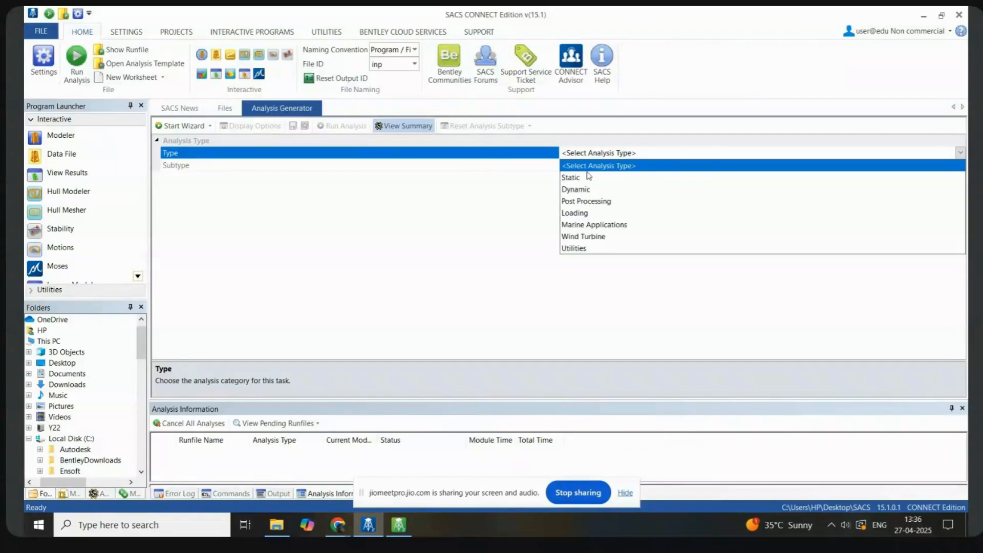
{"action": "left_click", "coordinate": [573, 178]}
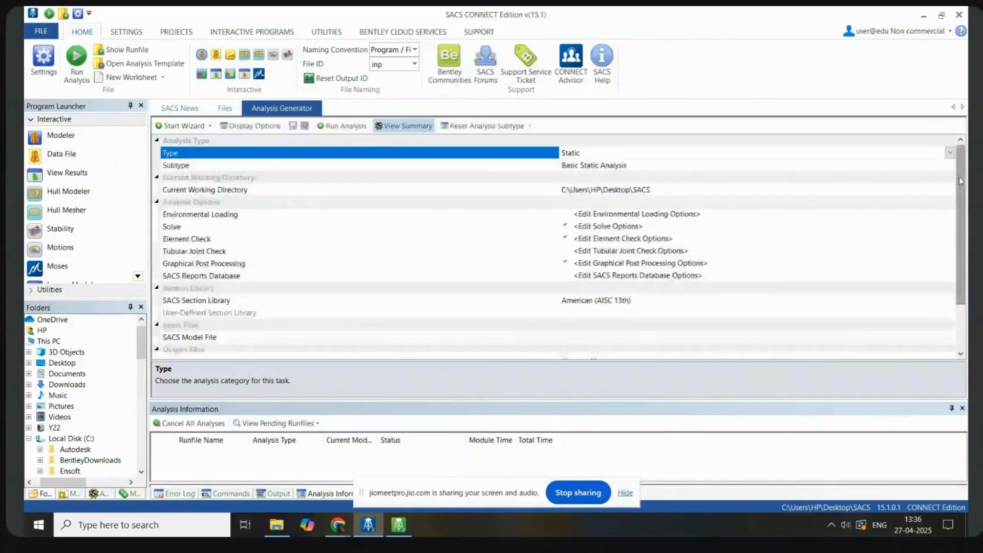
{"action": "scroll", "coordinate": [961, 183], "scroll_direction": "down", "scroll_amount": 2}
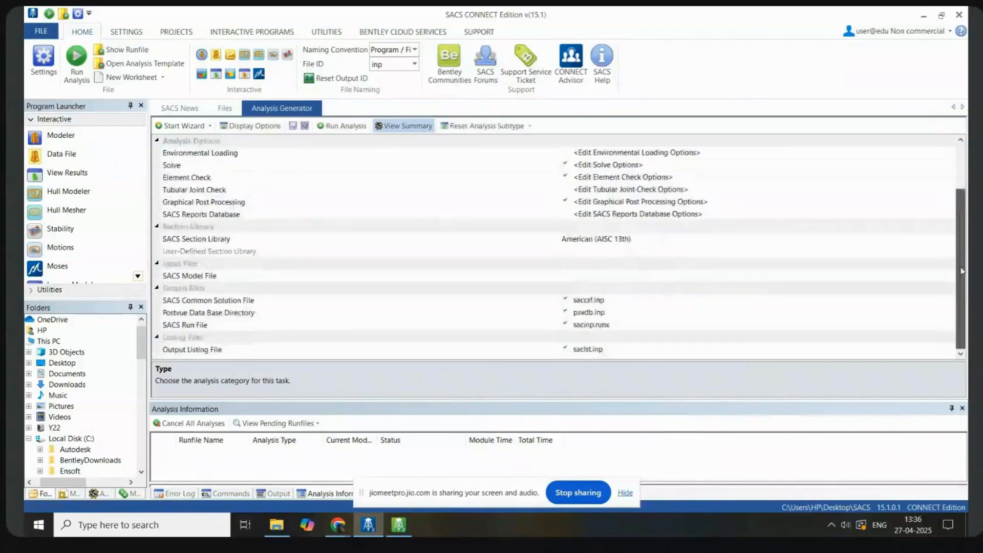
{"action": "scroll", "coordinate": [962, 221], "scroll_direction": "up", "scroll_amount": 2}
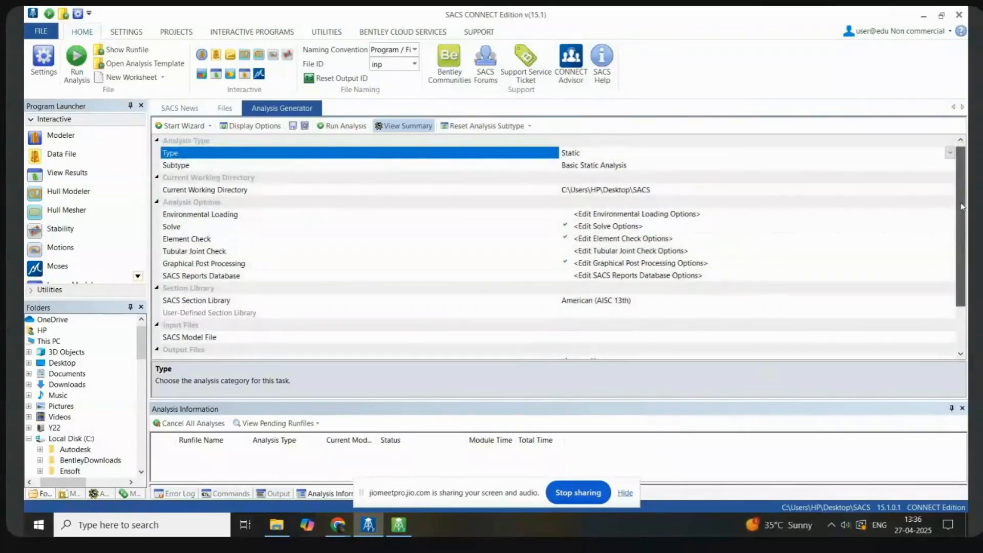
{"action": "left_click_drag", "start_coordinate": [962, 217], "coordinate": [962, 265]}
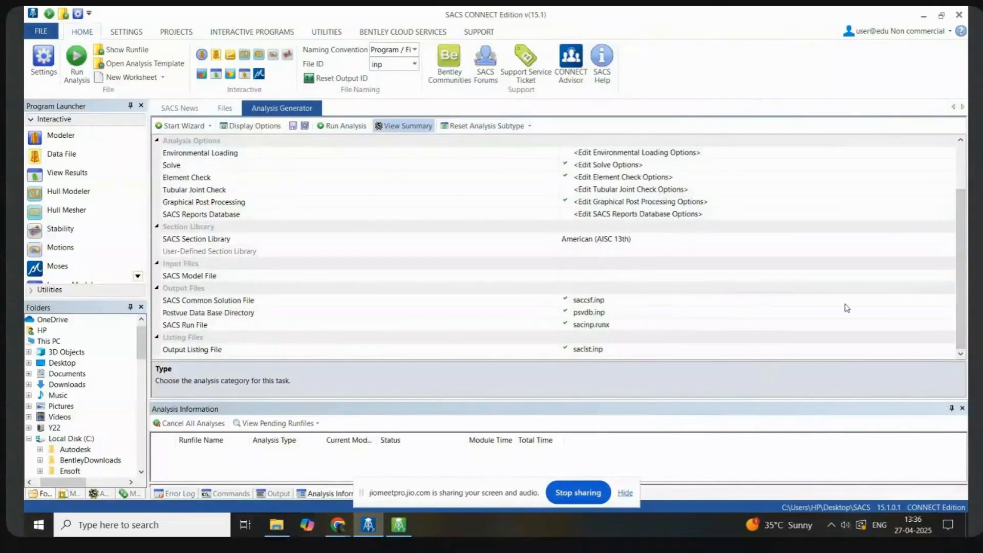
{"action": "left_click_drag", "start_coordinate": [961, 294], "coordinate": [964, 195]}
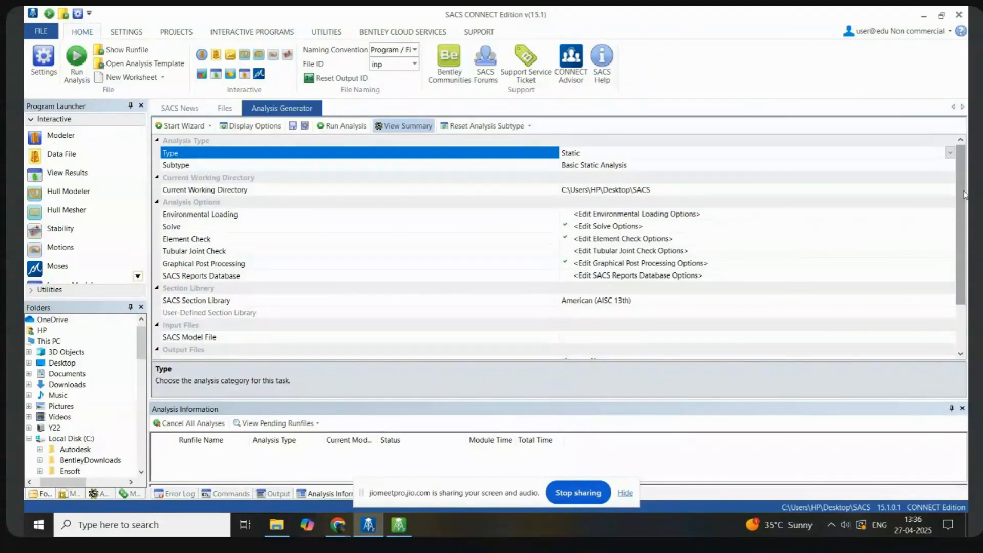
{"action": "left_click", "coordinate": [620, 166]}
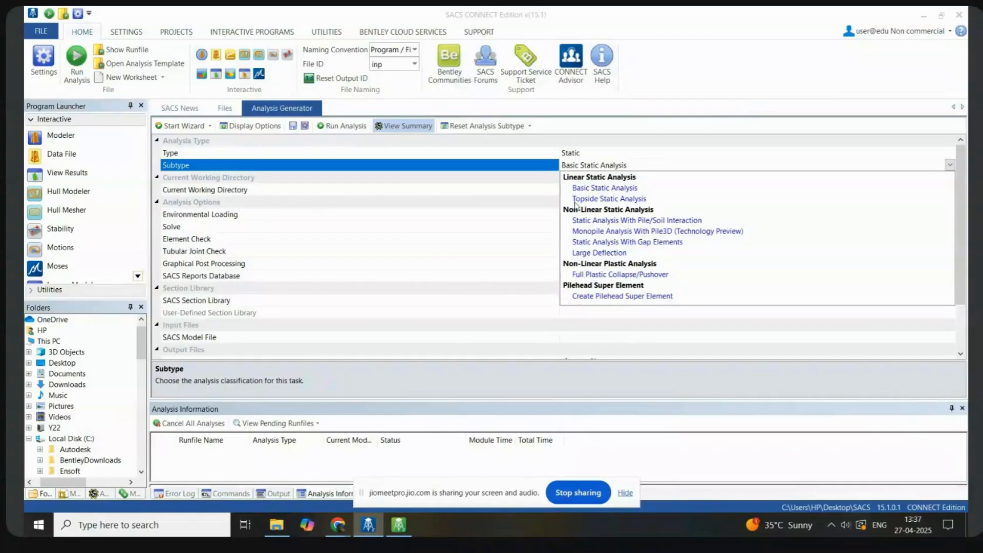
{"action": "left_click", "coordinate": [594, 190]}
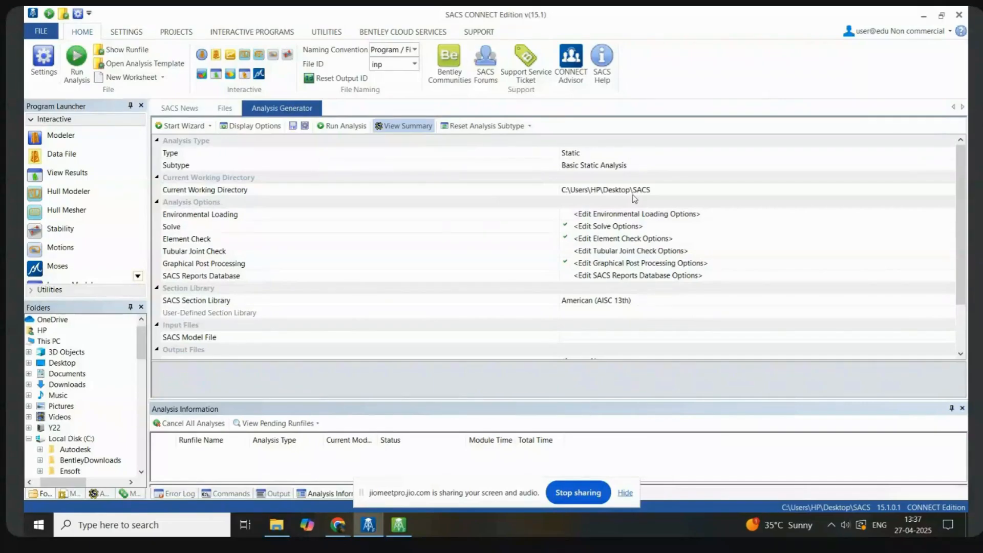
Step: Review the Solve options of the static analysis and accept the model defaults
{"action": "left_click", "coordinate": [642, 229]}
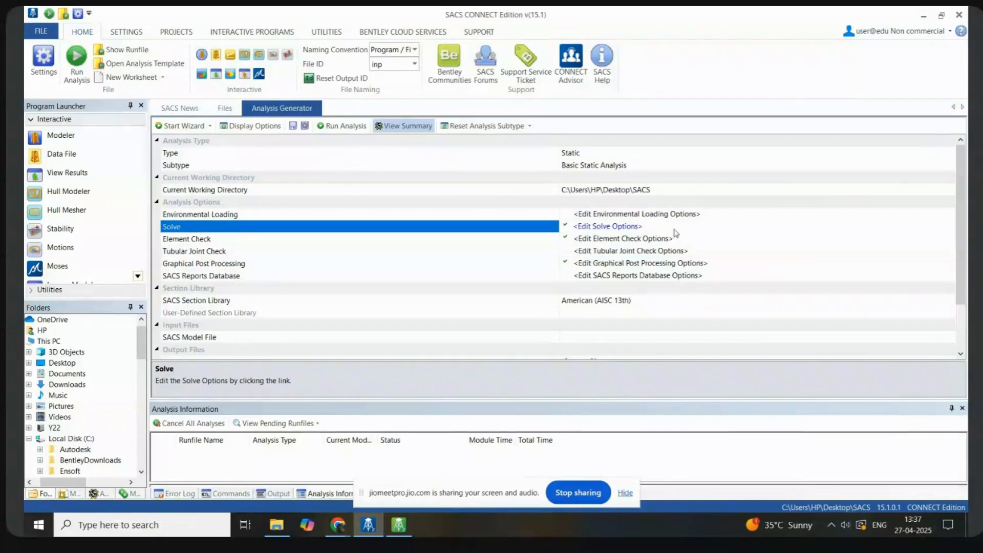
{"action": "left_click", "coordinate": [634, 228]}
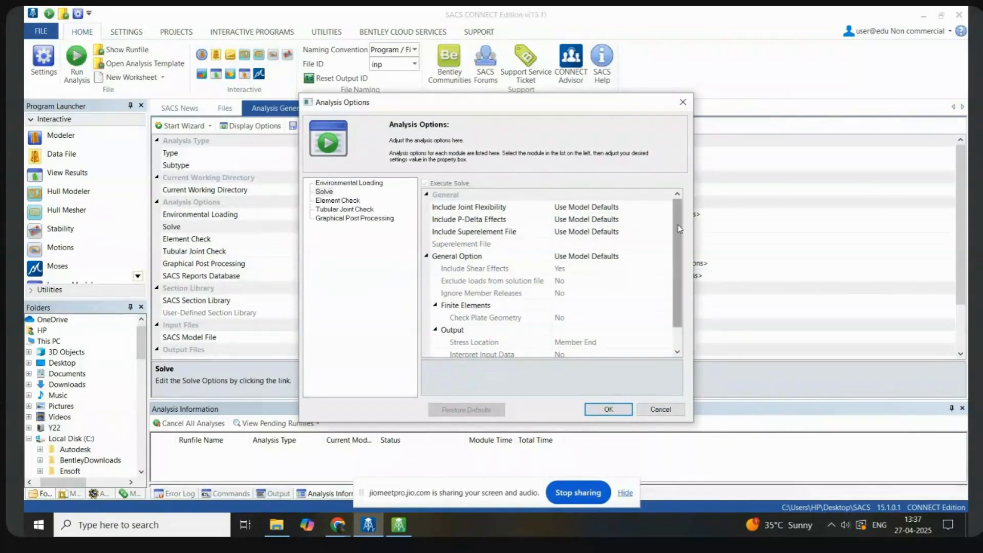
{"action": "left_click_drag", "start_coordinate": [679, 234], "coordinate": [677, 213]}
{"action": "left_click", "coordinate": [618, 410]}
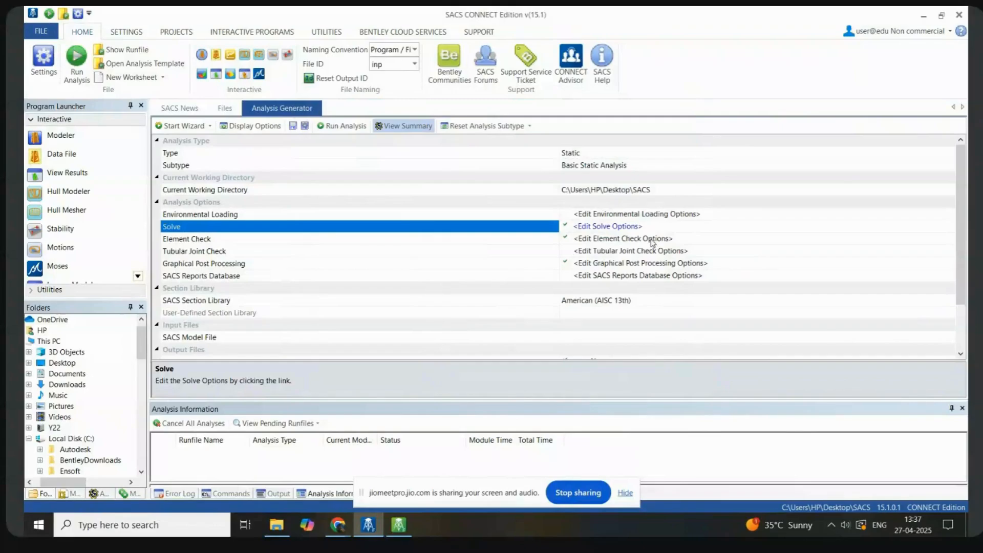
Step: Set the Element Check code criteria to WSD AISC 9th/API 22 RP 2A-WSD 22nd and accept the analysis options
{"action": "left_click", "coordinate": [651, 241]}
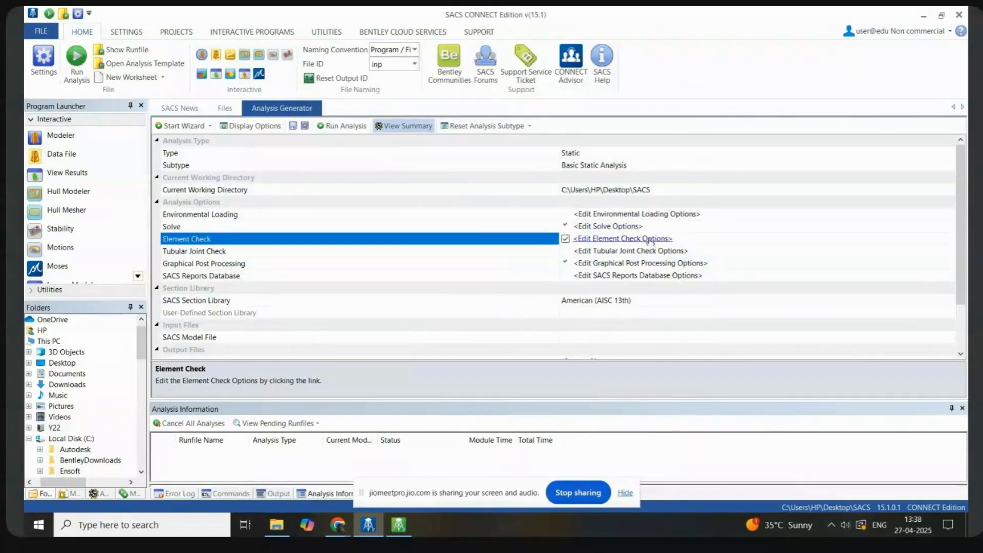
{"action": "left_click", "coordinate": [649, 239]}
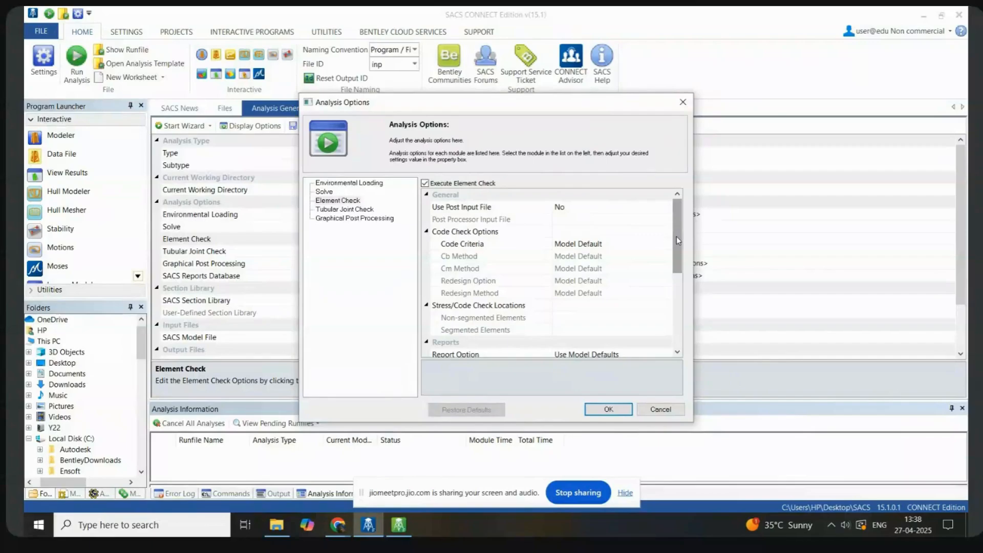
{"action": "left_click_drag", "start_coordinate": [677, 237], "coordinate": [675, 209]}
{"action": "left_click", "coordinate": [592, 246]}
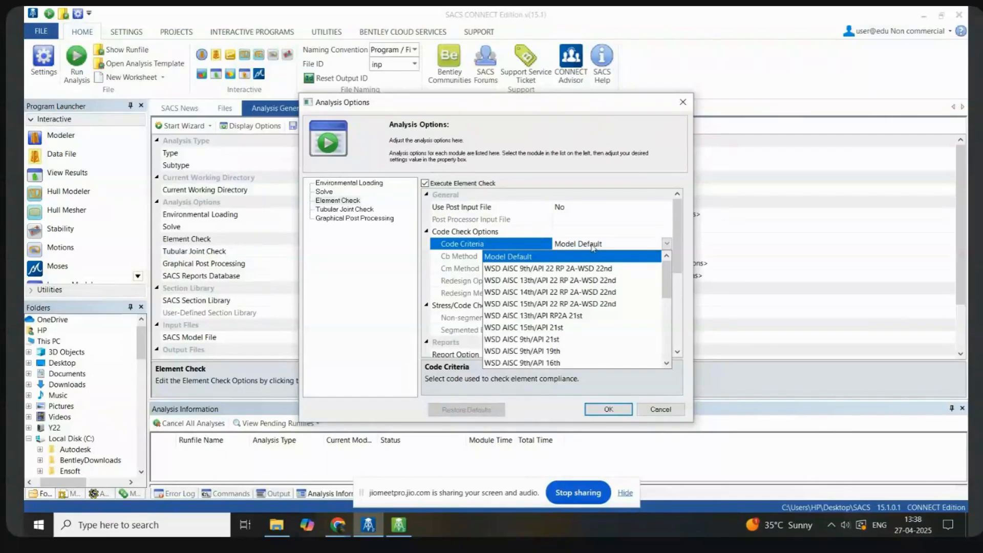
{"action": "left_click_drag", "start_coordinate": [666, 280], "coordinate": [665, 321]}
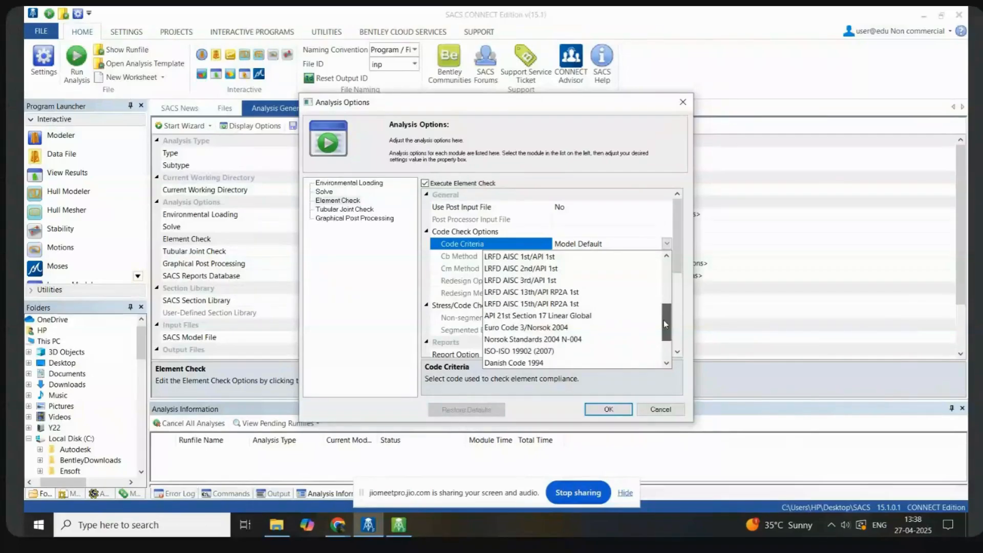
{"action": "left_click_drag", "start_coordinate": [664, 321], "coordinate": [664, 327]}
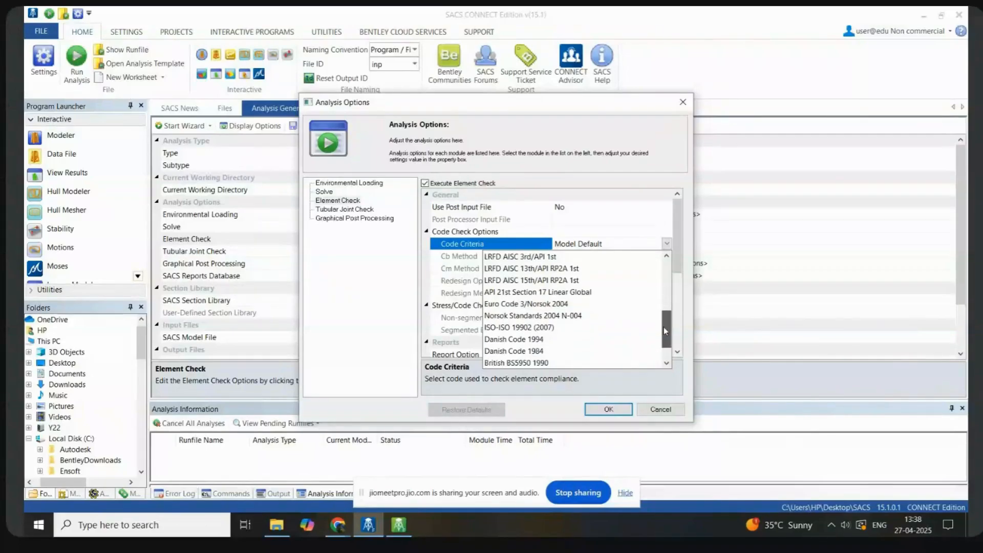
{"action": "left_click_drag", "start_coordinate": [665, 328], "coordinate": [668, 277]}
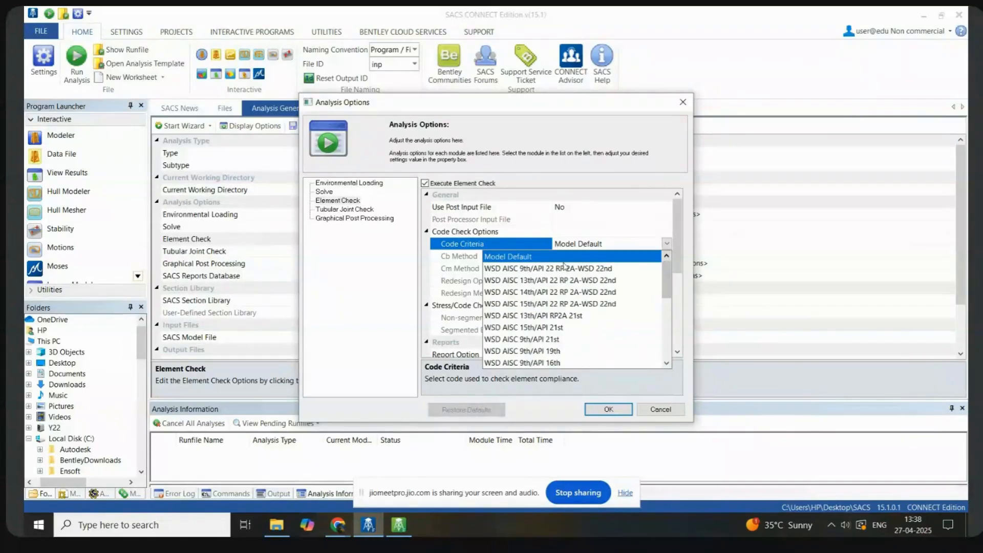
{"action": "left_click", "coordinate": [533, 268]}
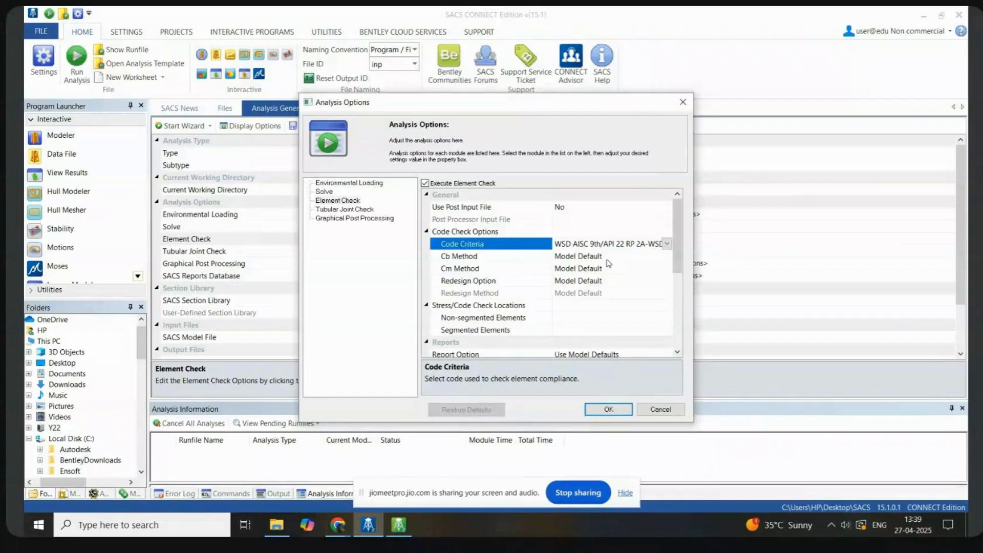
{"action": "left_click", "coordinate": [604, 410]}
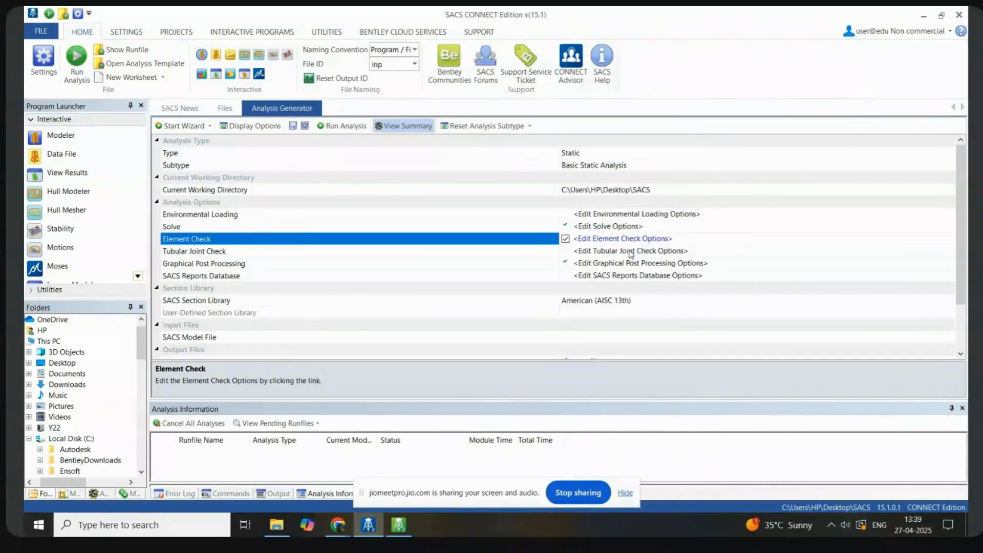
Step: Set the SACS section library to American (AISC 9th)
{"action": "left_click", "coordinate": [609, 303]}
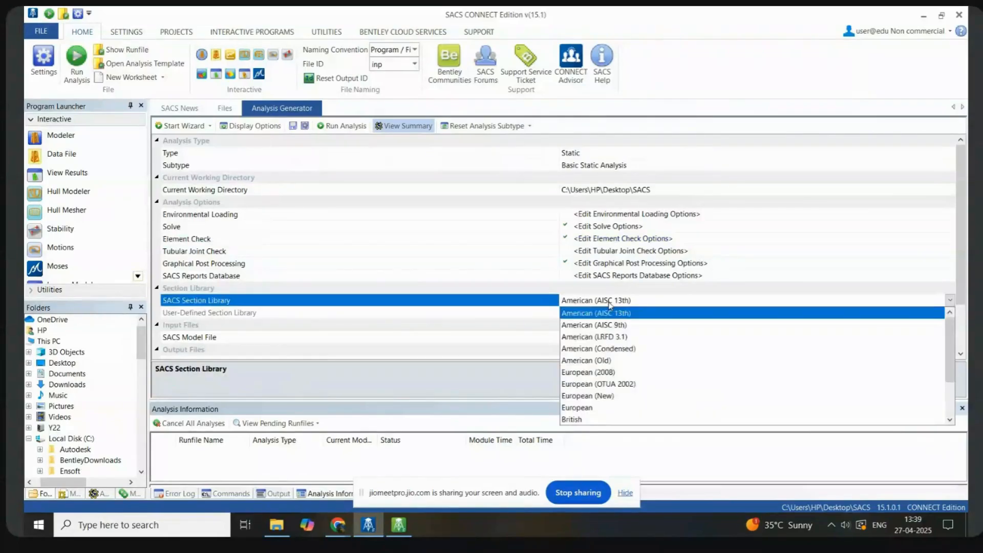
{"action": "left_click", "coordinate": [609, 304]}
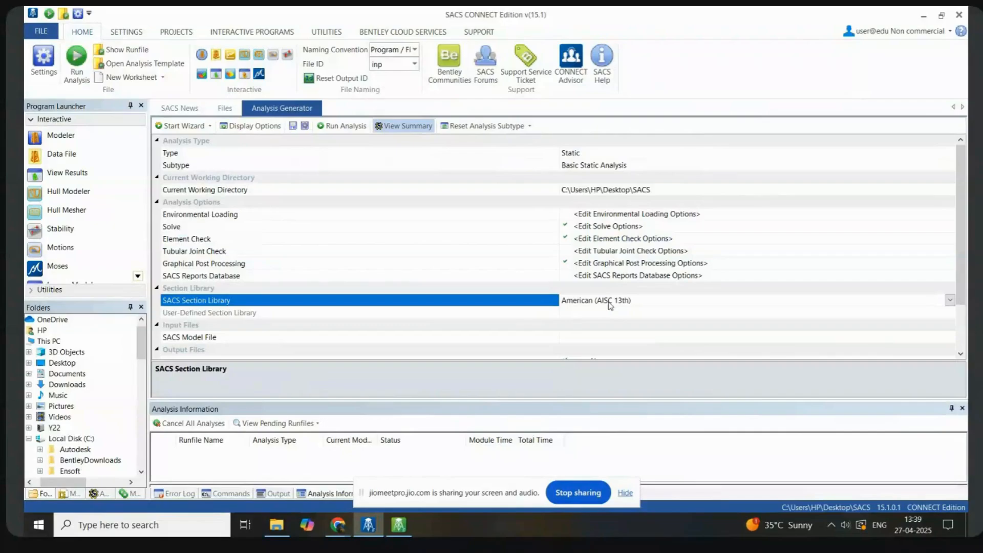
{"action": "left_click", "coordinate": [610, 306]}
{"action": "left_click", "coordinate": [607, 325]}
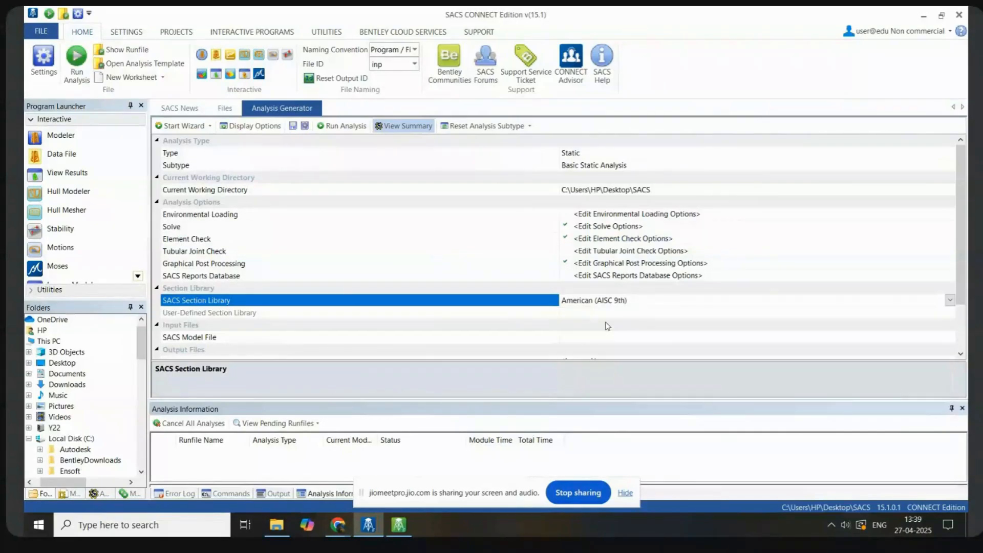
Step: Assign sacinp.inp from the desktop's SACS folder as the SACS model file and run the analysis
{"action": "left_click_drag", "start_coordinate": [962, 282], "coordinate": [963, 326]}
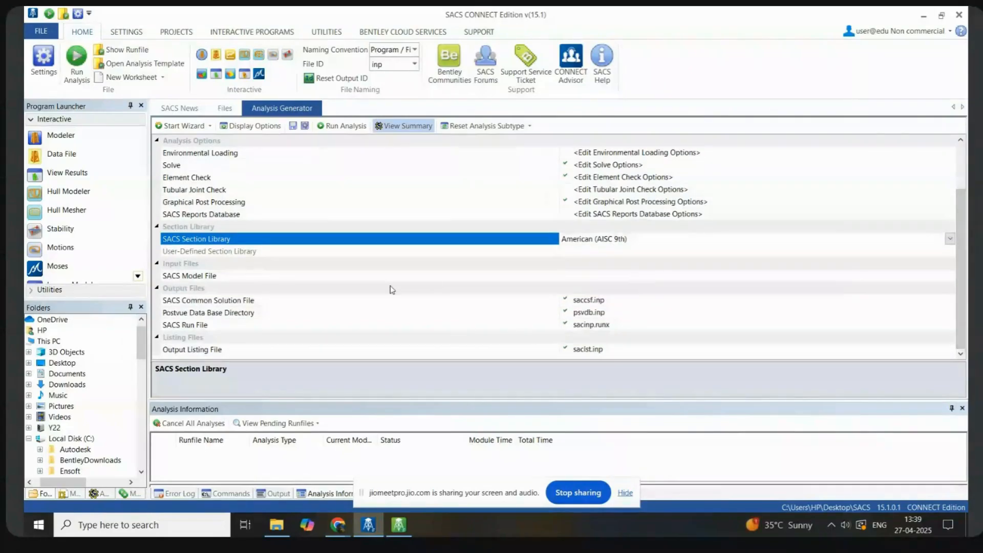
{"action": "left_click", "coordinate": [592, 301]}
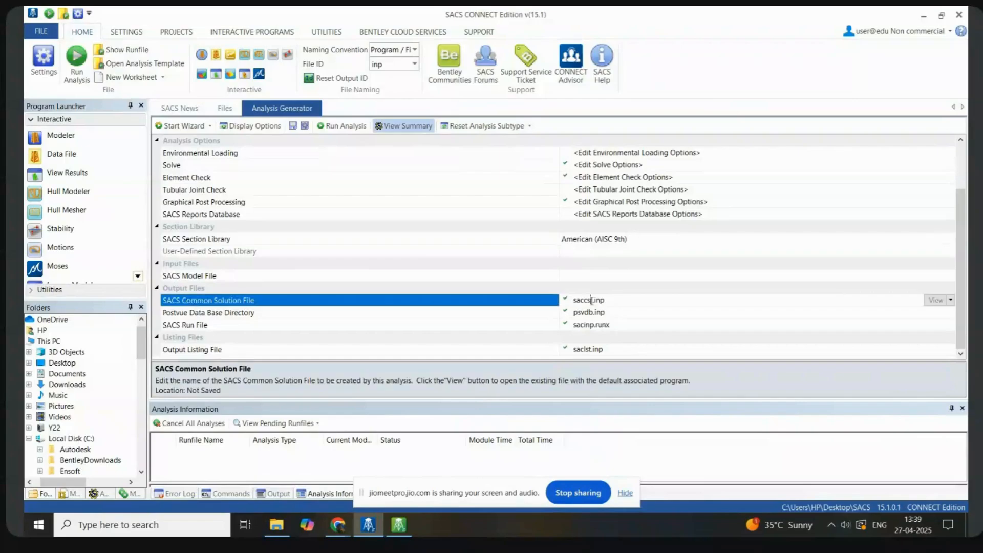
{"action": "left_click", "coordinate": [503, 278]}
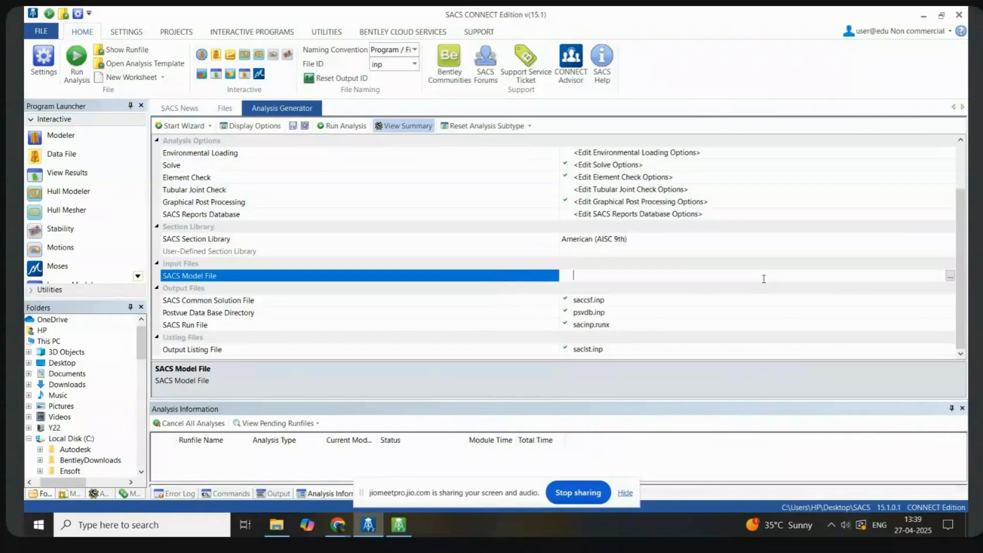
{"action": "left_click", "coordinate": [949, 276]}
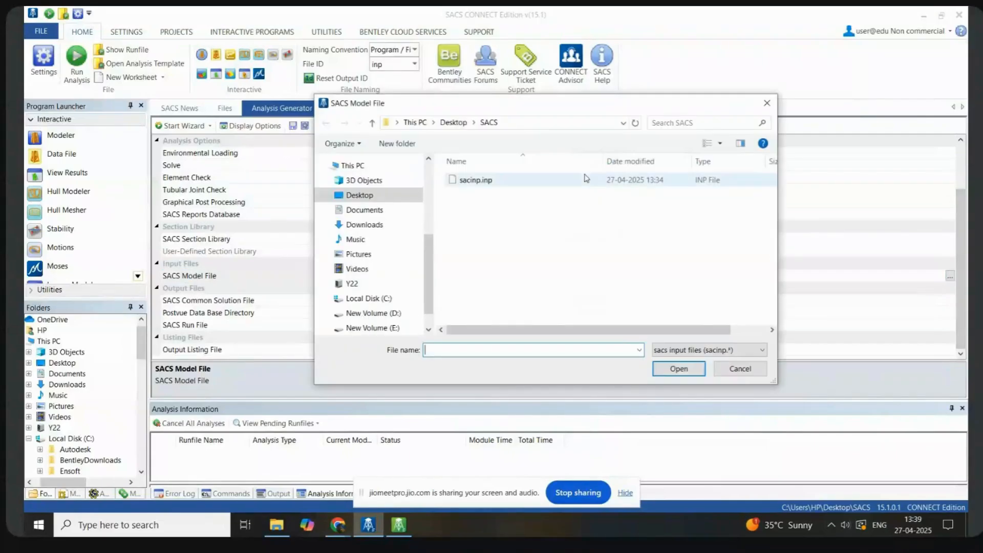
{"action": "left_click", "coordinate": [472, 182]}
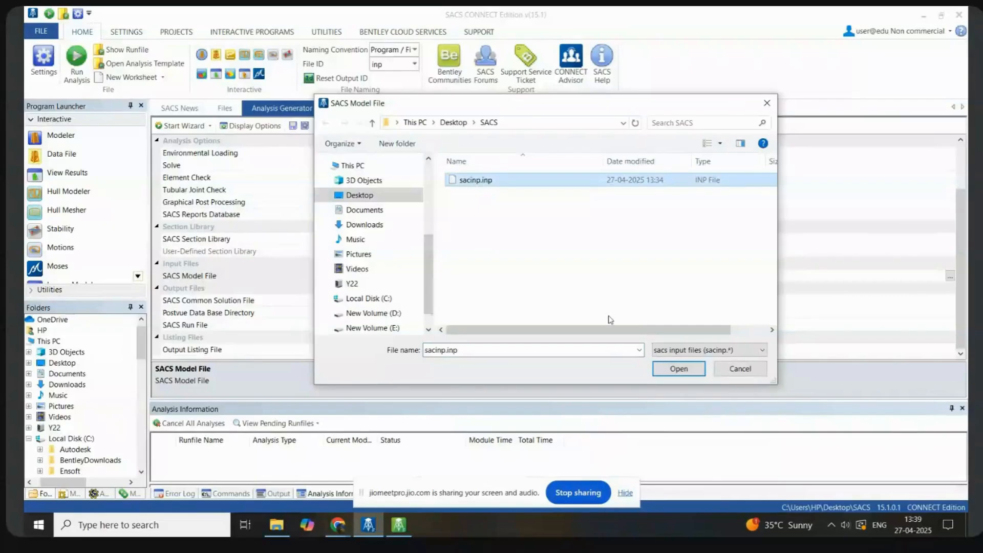
{"action": "left_click", "coordinate": [675, 373]}
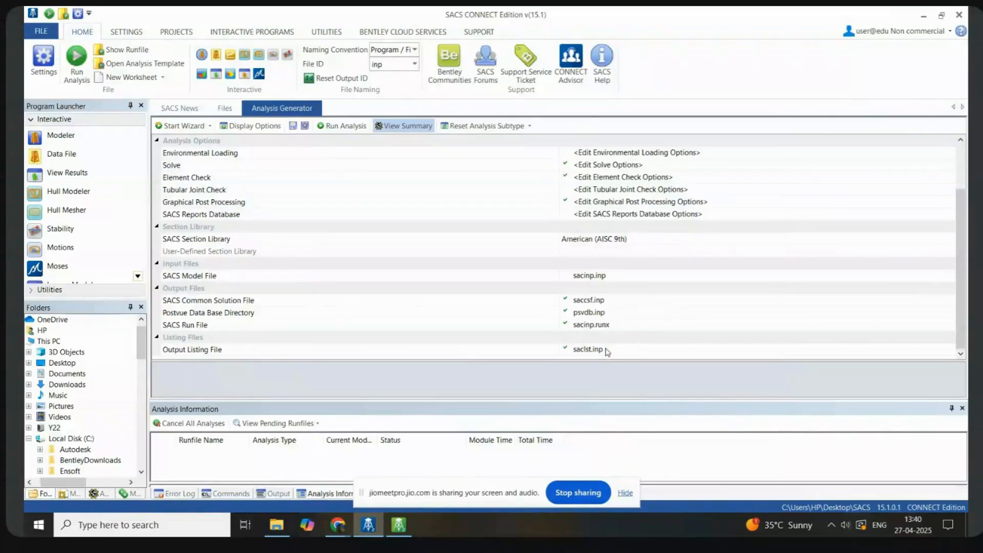
{"action": "left_click", "coordinate": [337, 127]}
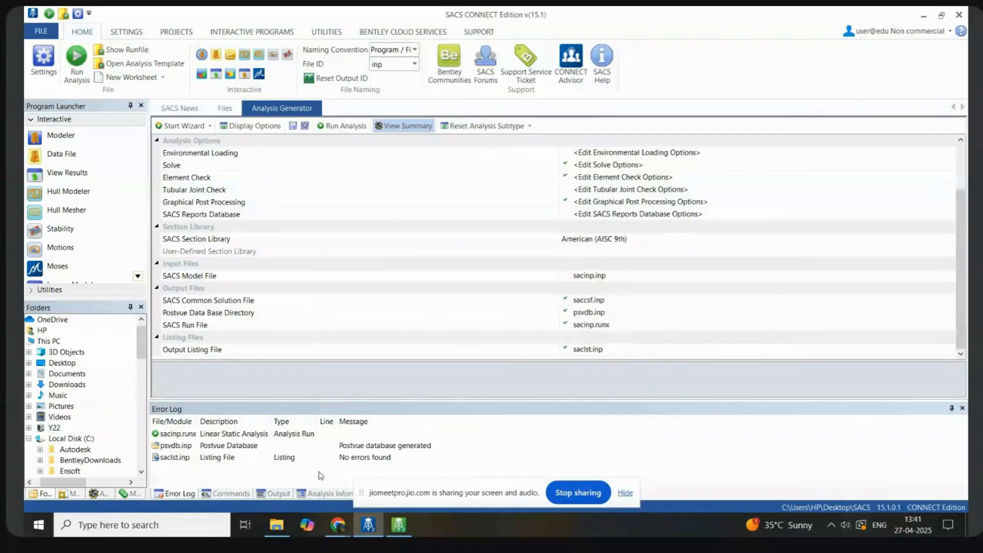
Step: Open the Postvue database psvdb.inp from the analysis error log in the 3D Results Viewer
{"action": "left_click", "coordinate": [366, 461]}
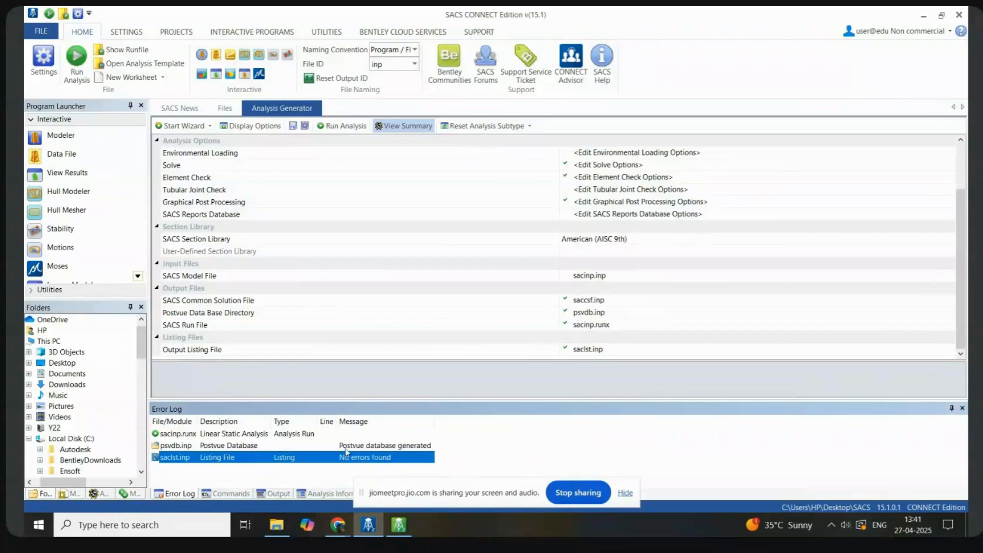
{"action": "left_click", "coordinate": [371, 445]}
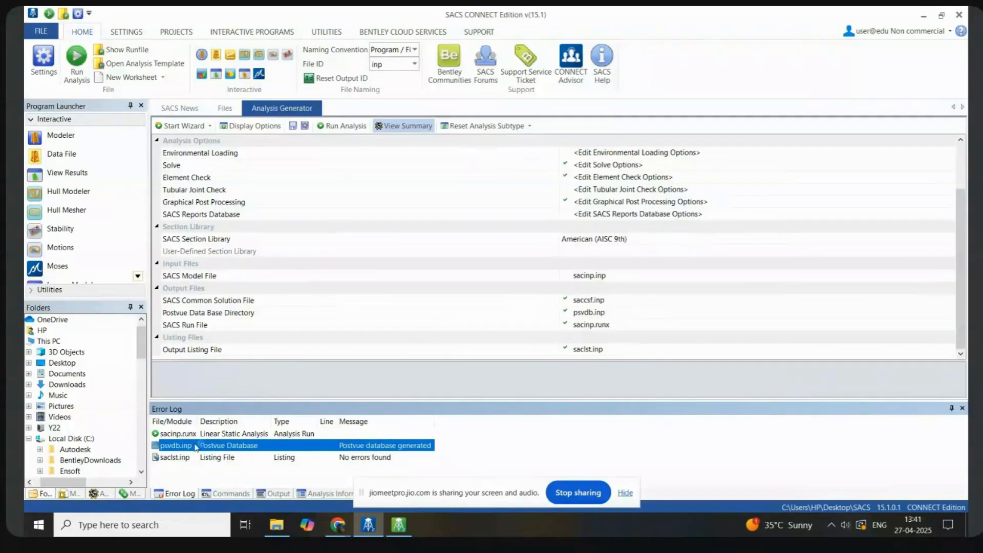
{"action": "double_click", "coordinate": [157, 450]}
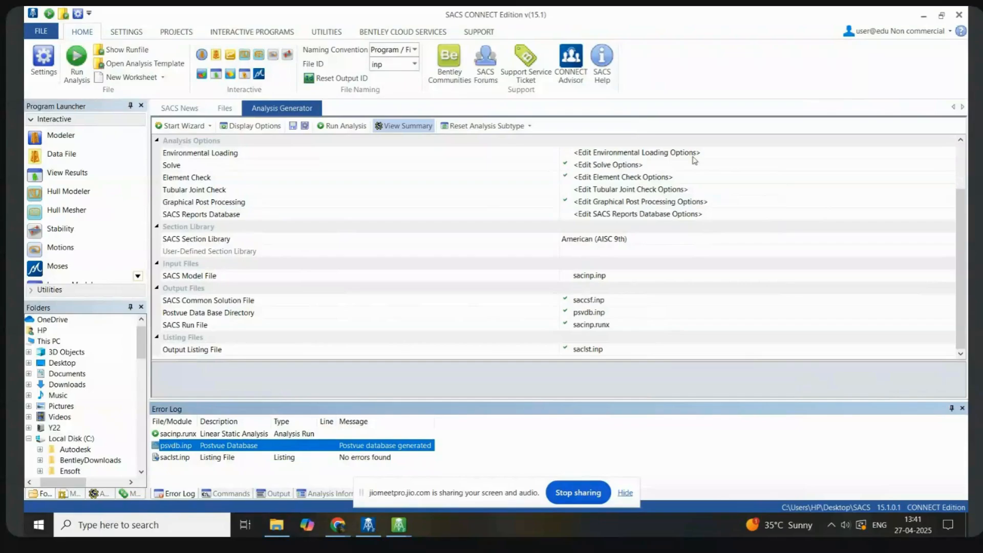
{"action": "left_click", "coordinate": [941, 16]}
{"action": "left_click", "coordinate": [941, 17]}
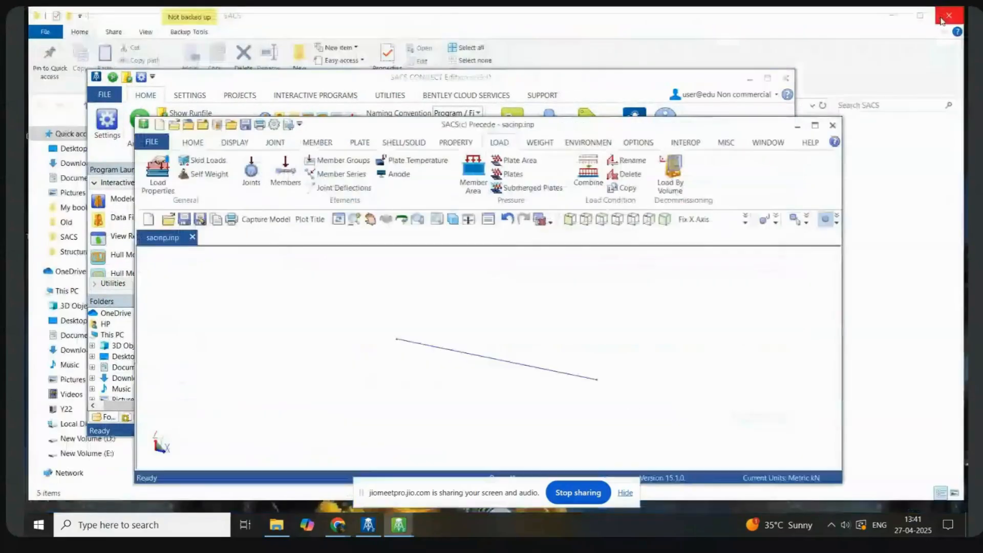
{"action": "left_click", "coordinate": [897, 17]}
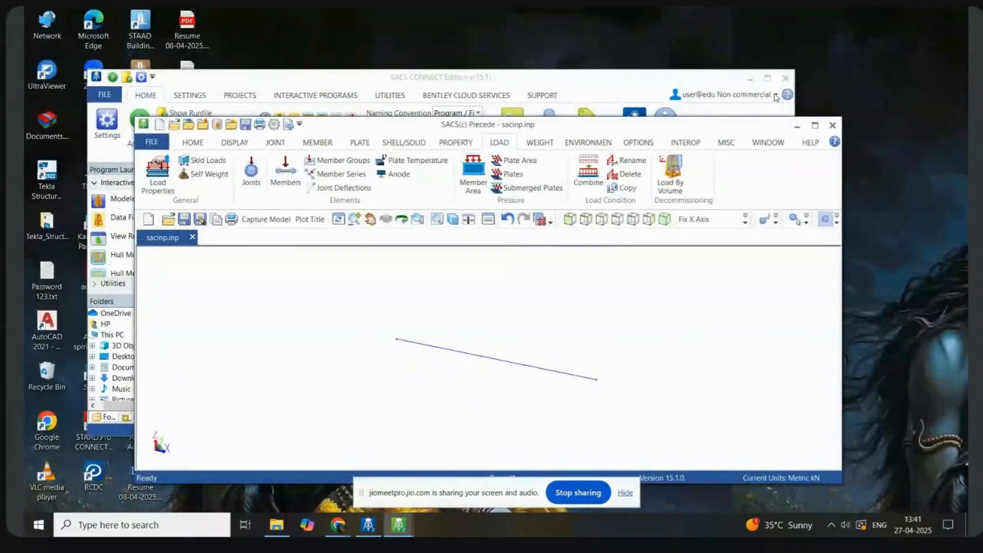
{"action": "left_click", "coordinate": [594, 87]}
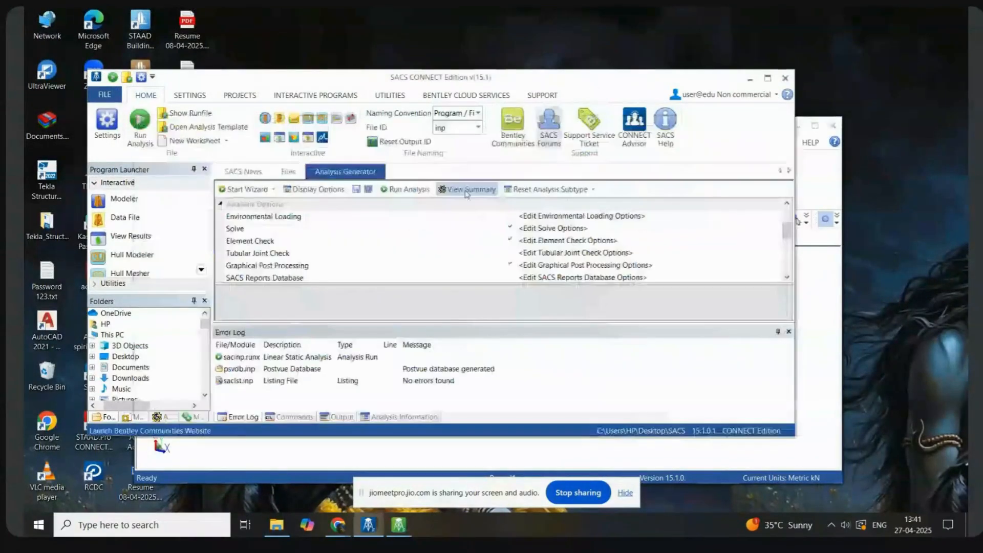
{"action": "left_click", "coordinate": [238, 369]}
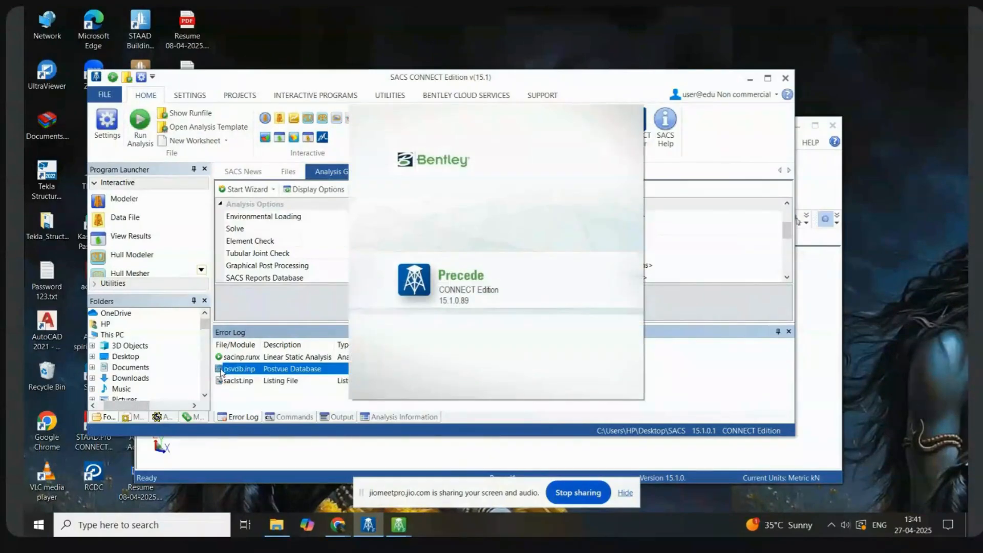
{"action": "double_click", "coordinate": [221, 369]}
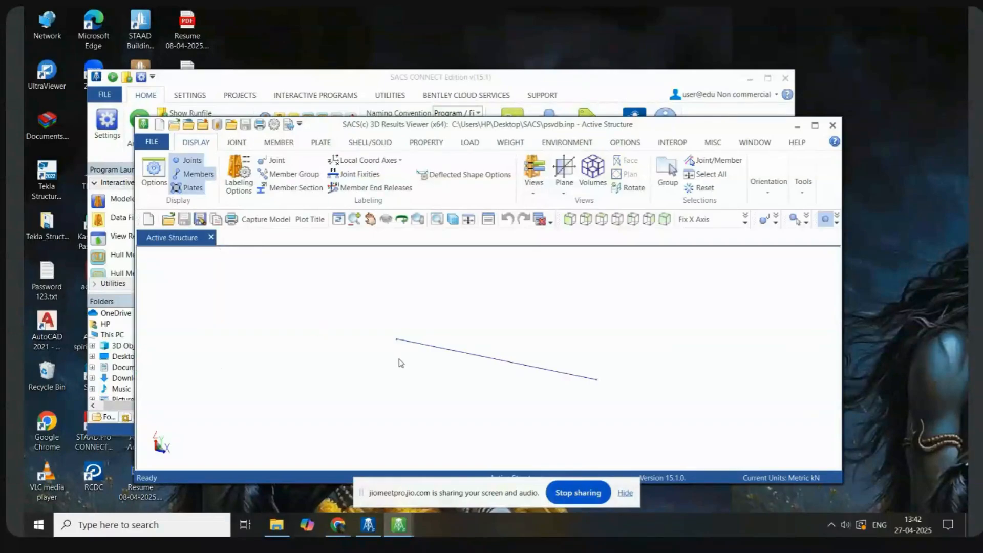
Step: Bring the 3D Results Viewer showing psvdb.inp back to the front and maximize its window
{"action": "left_click", "coordinate": [799, 128]}
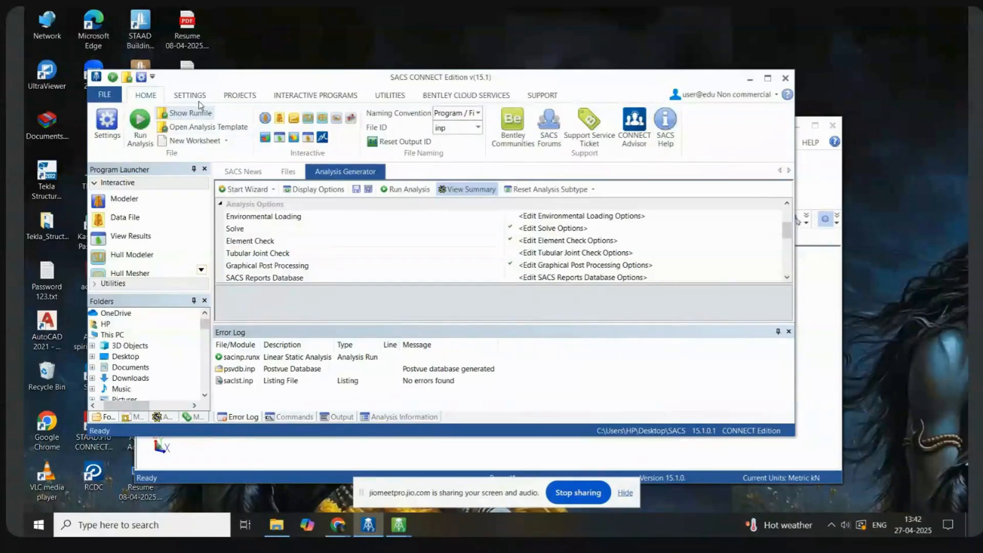
{"action": "left_click", "coordinate": [396, 528]}
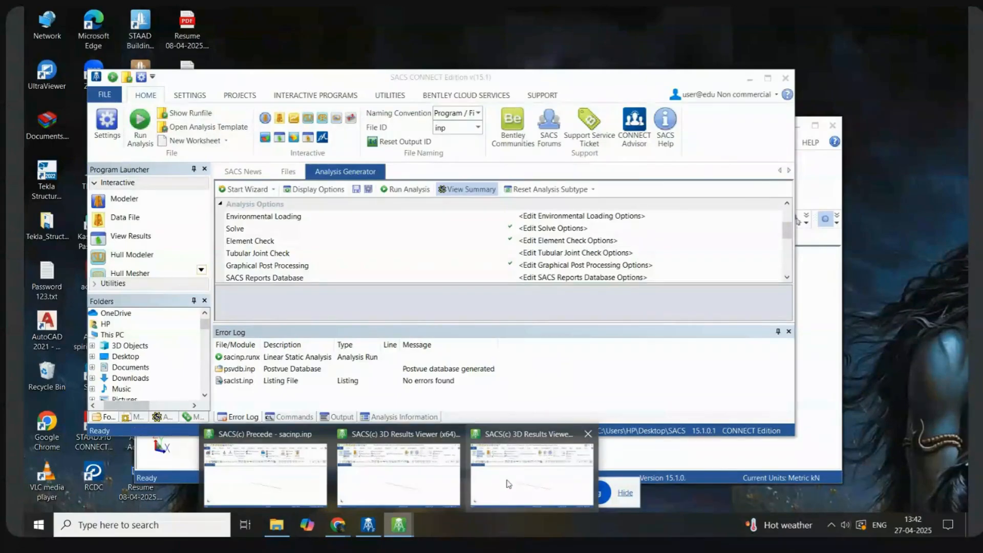
{"action": "mouse_move", "coordinate": [508, 484]}
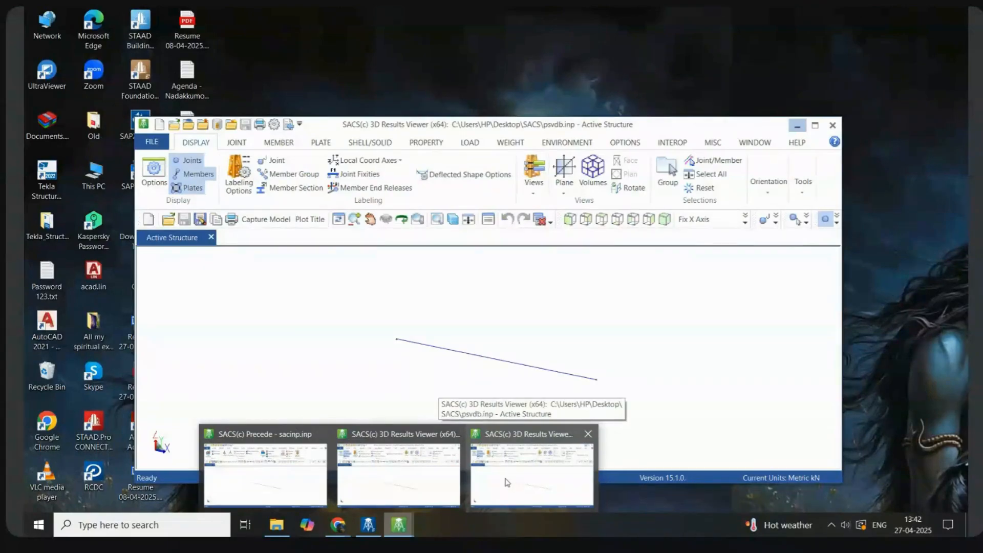
{"action": "left_click", "coordinate": [509, 484]}
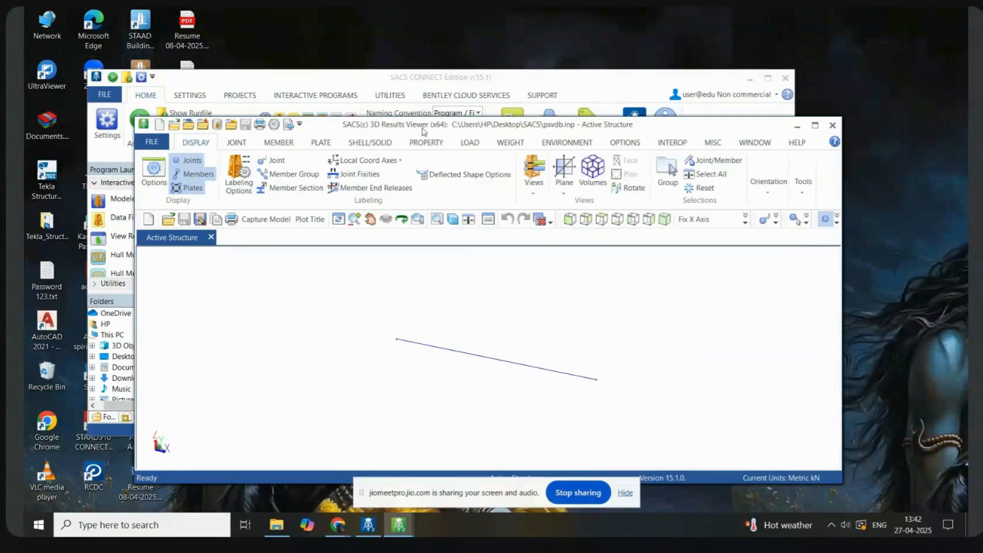
{"action": "left_click", "coordinate": [816, 126]}
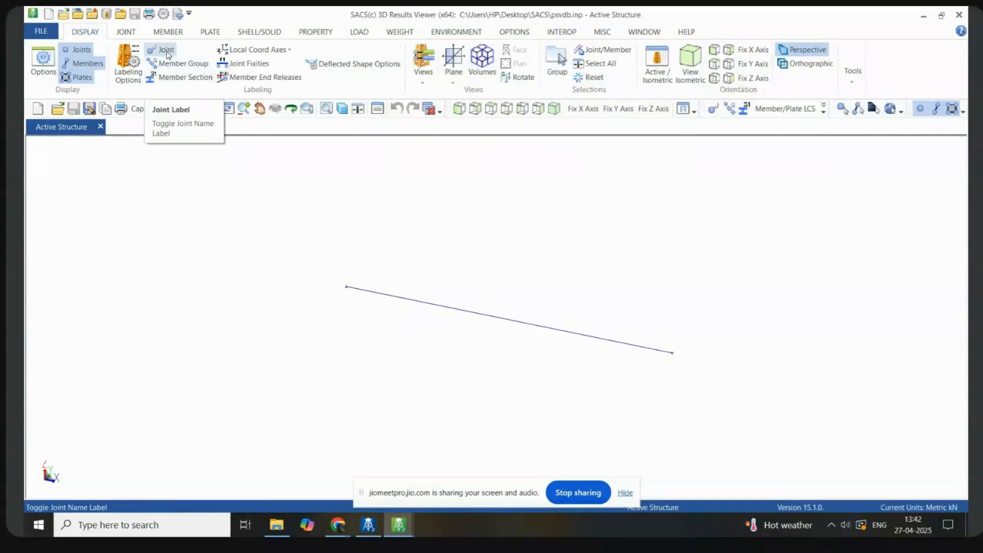
Step: Set the member result label to Max Combined UC in the labeling options and apply it to the model
{"action": "left_click", "coordinate": [129, 74]}
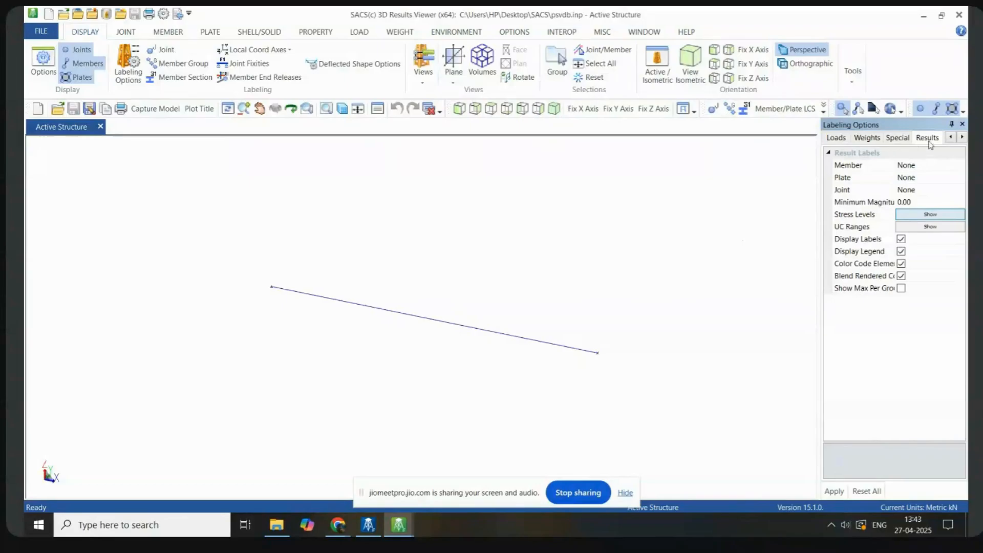
{"action": "left_click", "coordinate": [924, 165]}
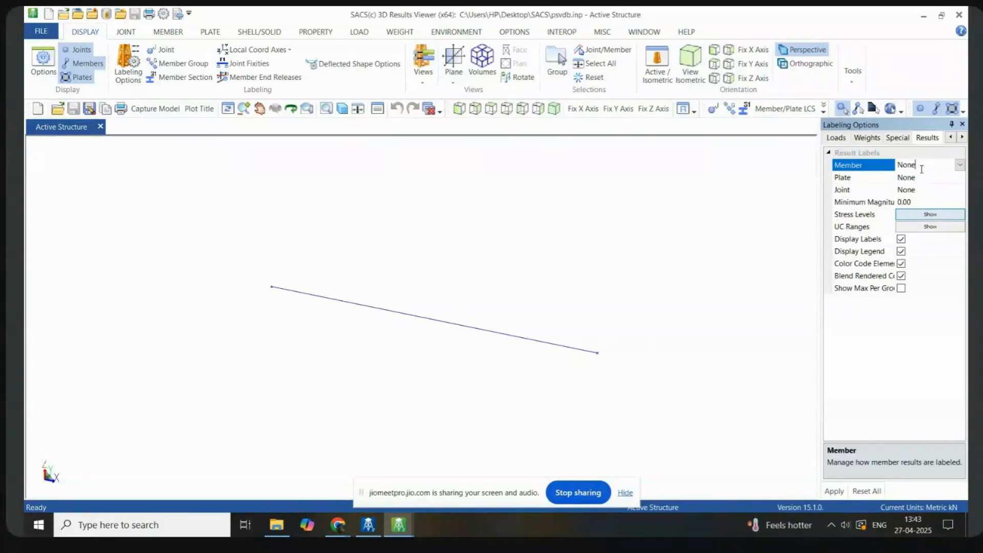
{"action": "left_click", "coordinate": [960, 165]}
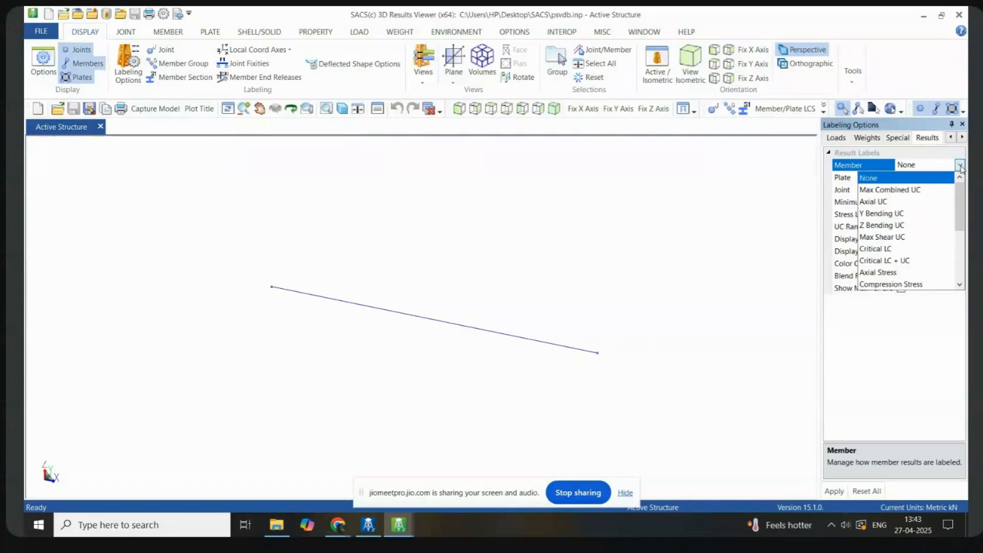
{"action": "left_click", "coordinate": [909, 190]}
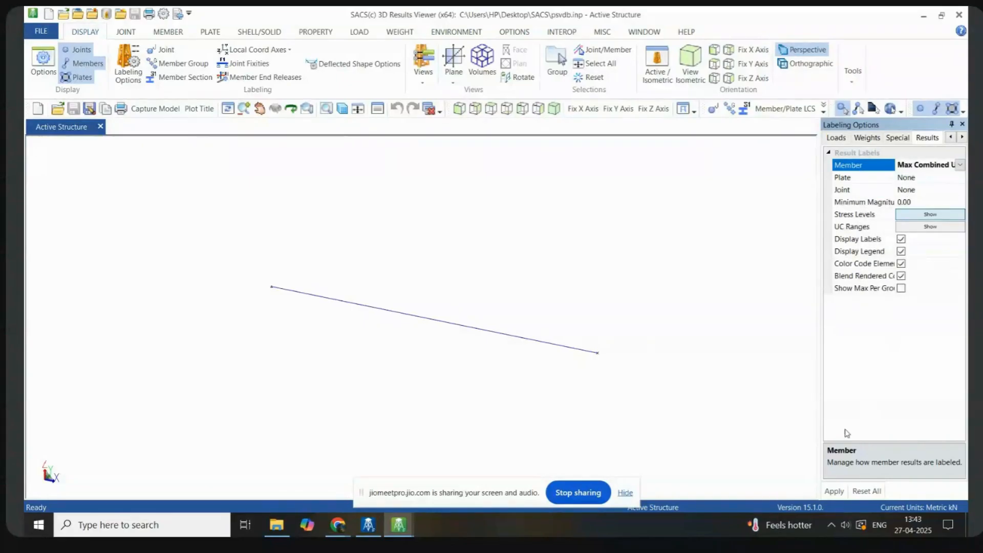
{"action": "left_click", "coordinate": [835, 492]}
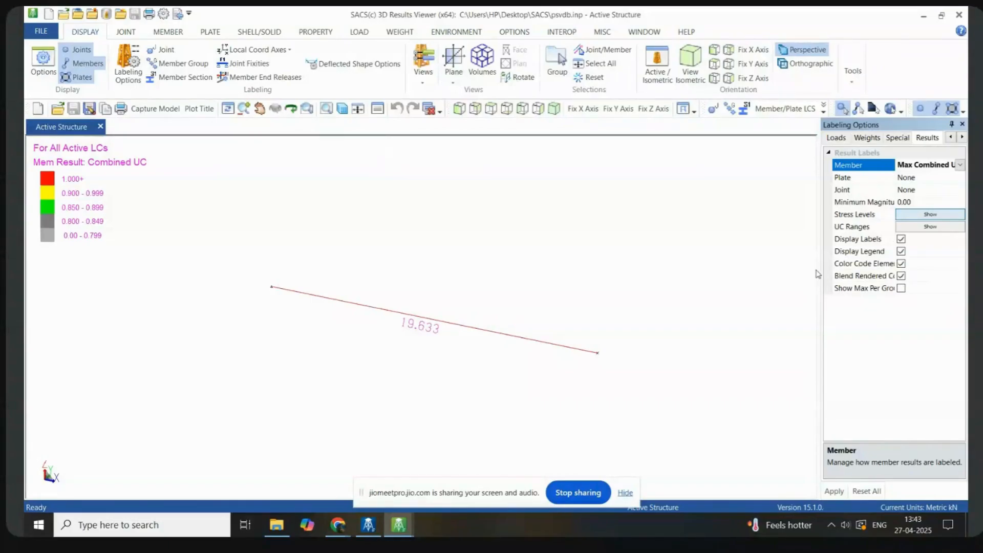
{"action": "left_click", "coordinate": [368, 69]}
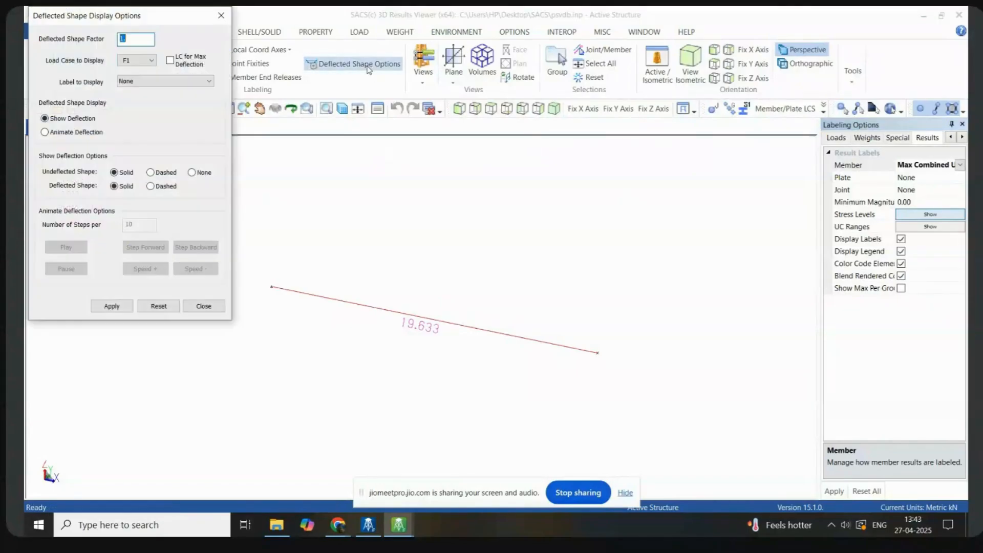
{"action": "left_click_drag", "start_coordinate": [84, 20], "coordinate": [303, 114]}
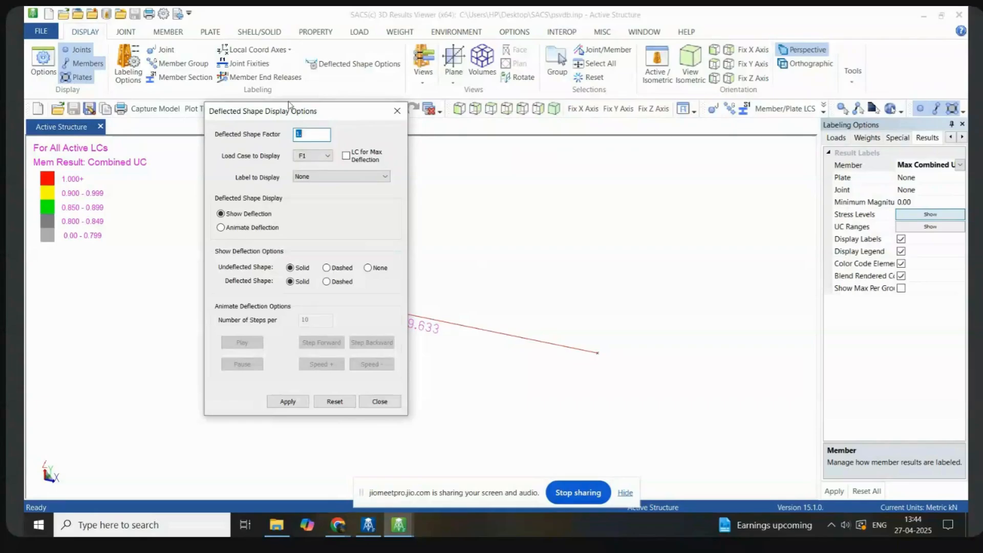
{"action": "left_click_drag", "start_coordinate": [296, 110], "coordinate": [332, 133]}
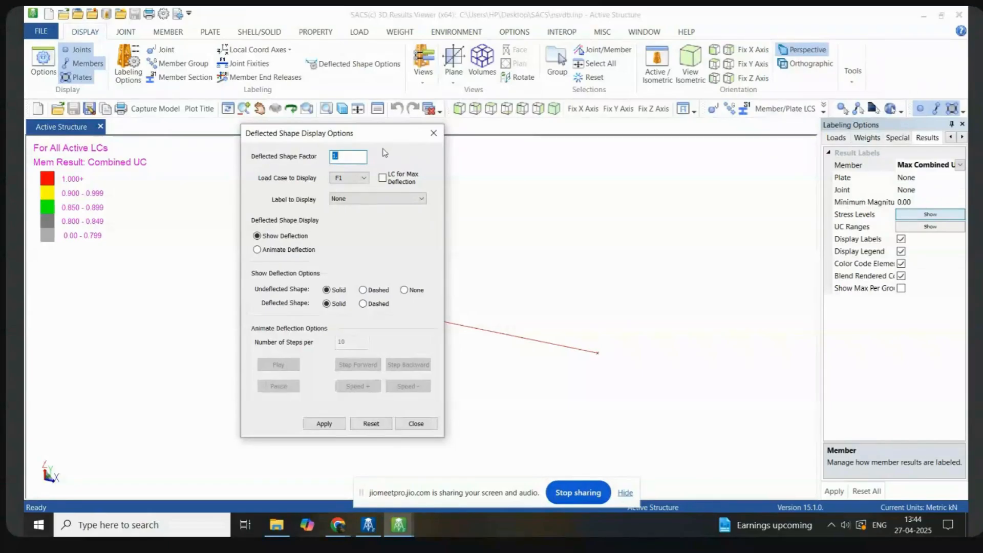
{"action": "left_click", "coordinate": [433, 133]}
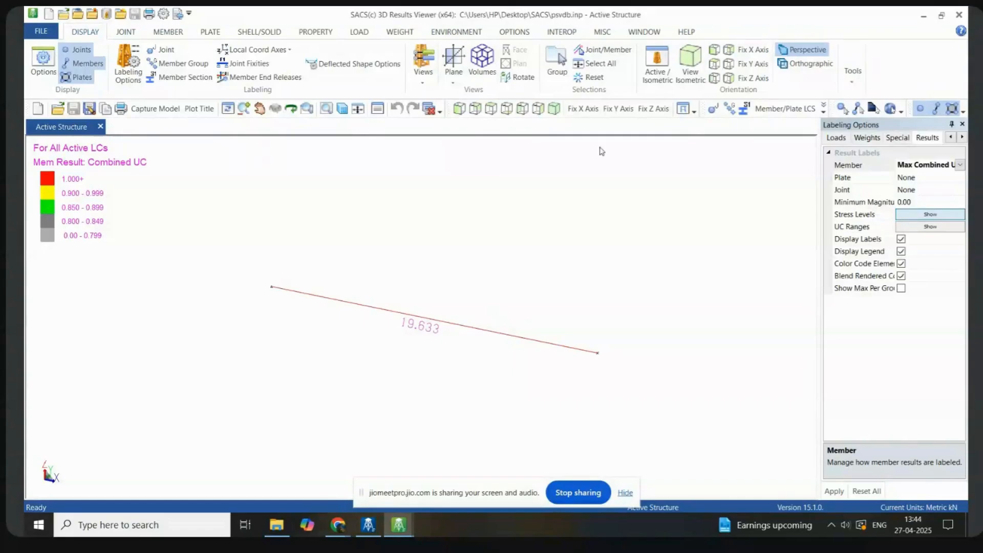
Step: Display the deflected shape for load case L01 and close the deflected shape options
{"action": "left_click", "coordinate": [340, 67]}
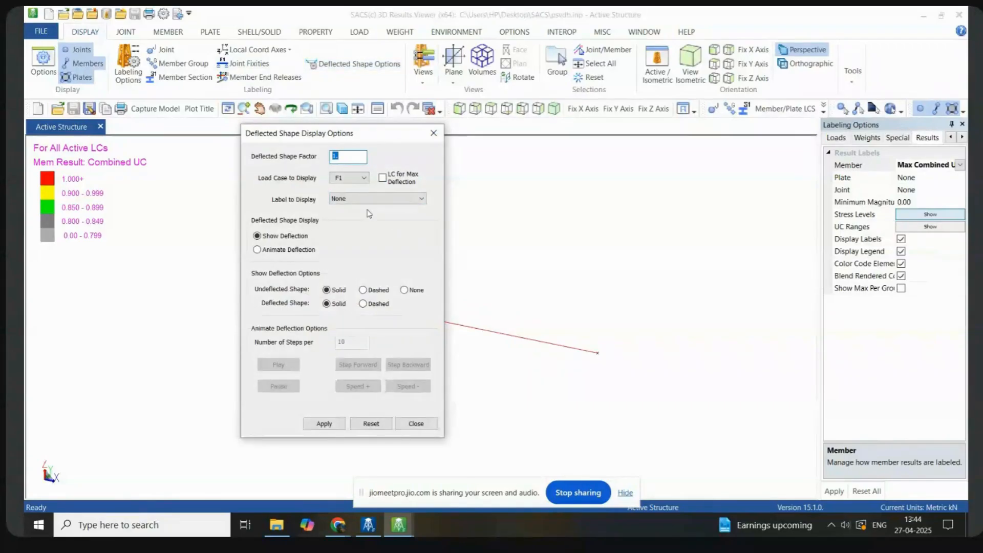
{"action": "left_click", "coordinate": [361, 178]}
{"action": "left_click", "coordinate": [338, 210]}
{"action": "left_click", "coordinate": [422, 198]}
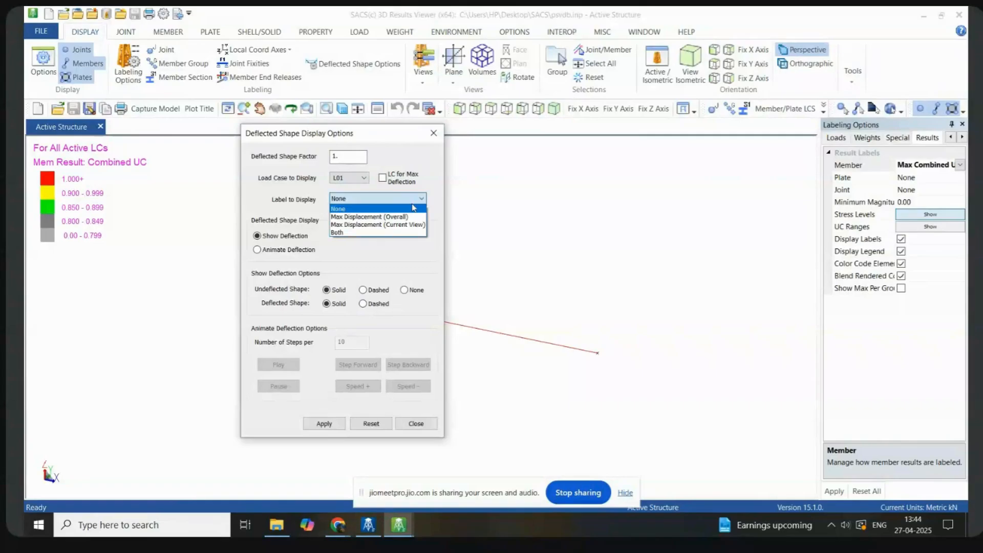
{"action": "left_click", "coordinate": [311, 192]}
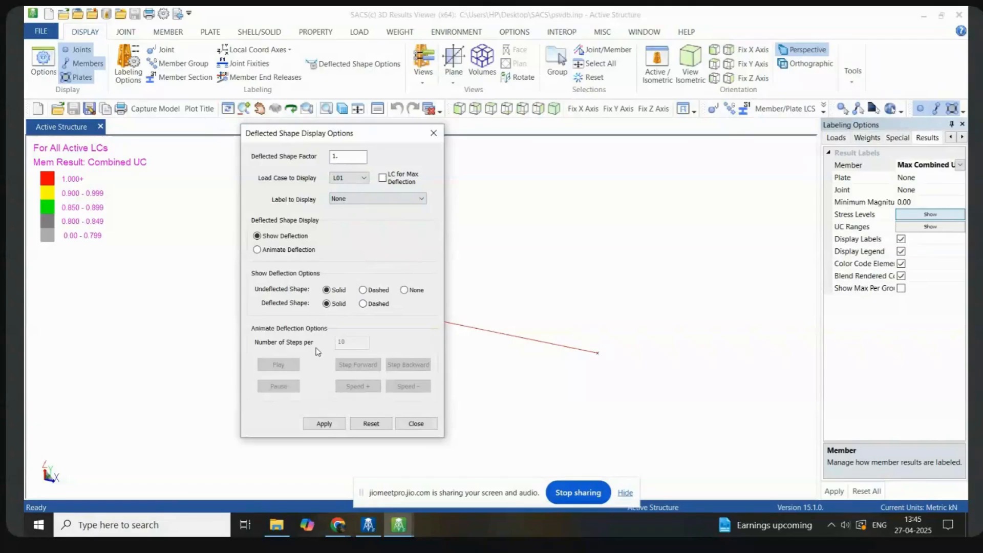
{"action": "left_click", "coordinate": [325, 424]}
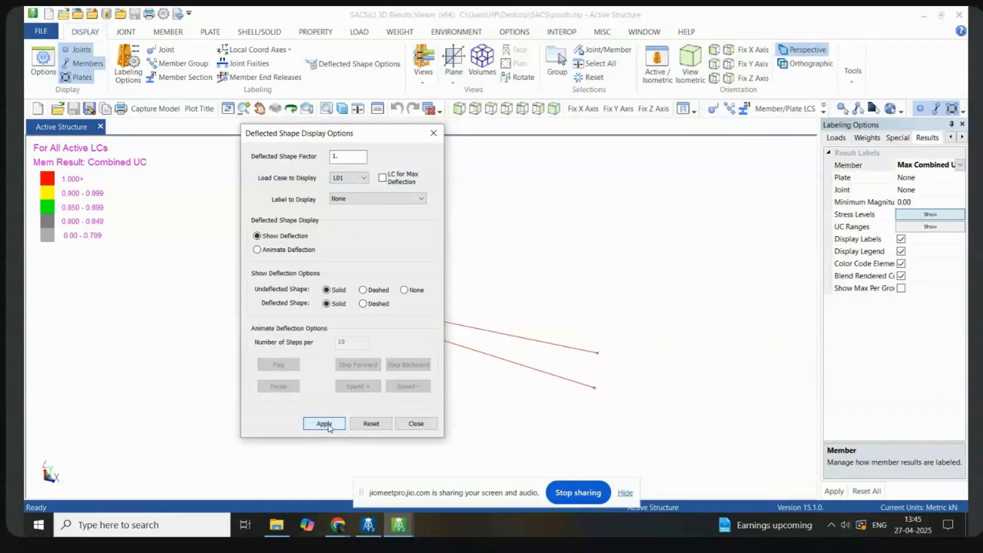
{"action": "left_click", "coordinate": [418, 426]}
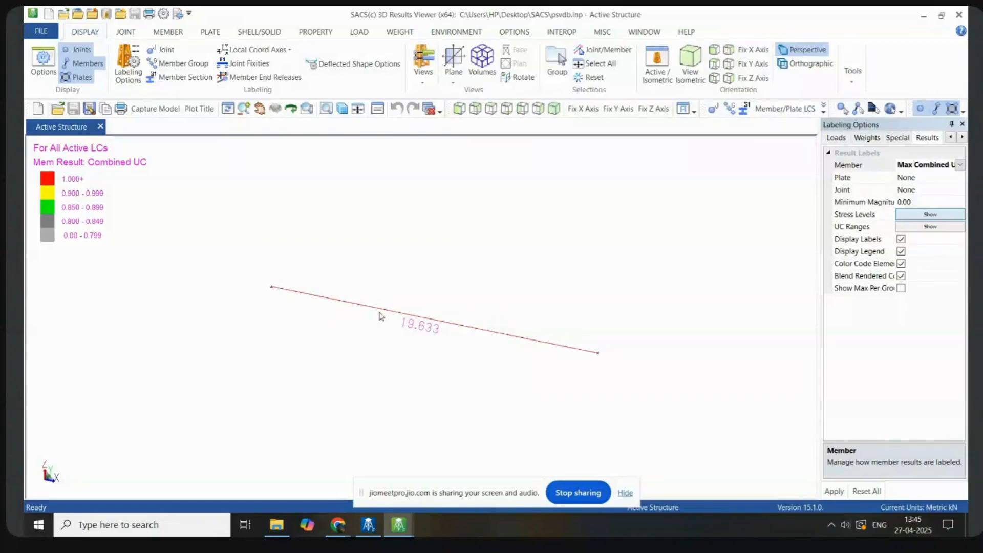
{"action": "left_click", "coordinate": [359, 64]}
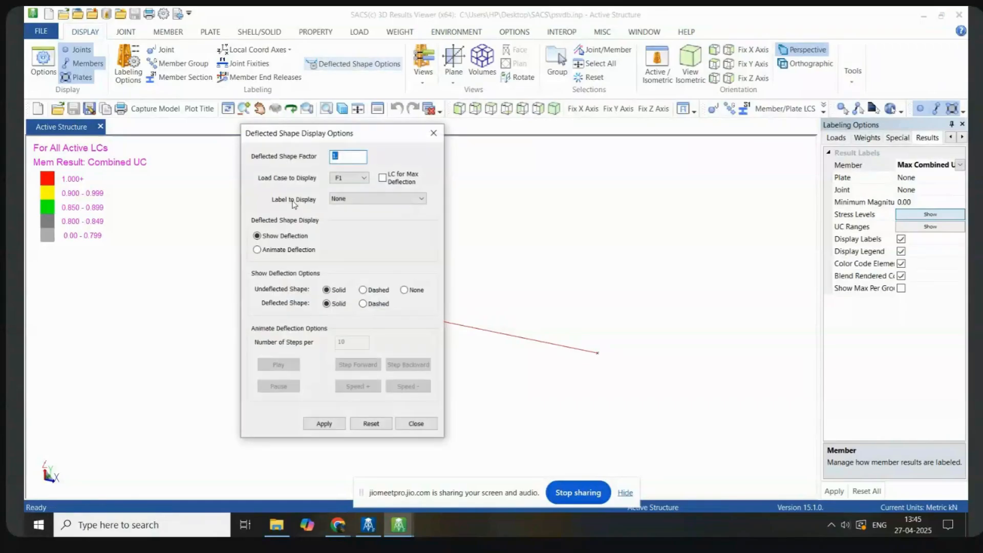
{"action": "left_click", "coordinate": [364, 177]}
{"action": "left_click", "coordinate": [439, 134]}
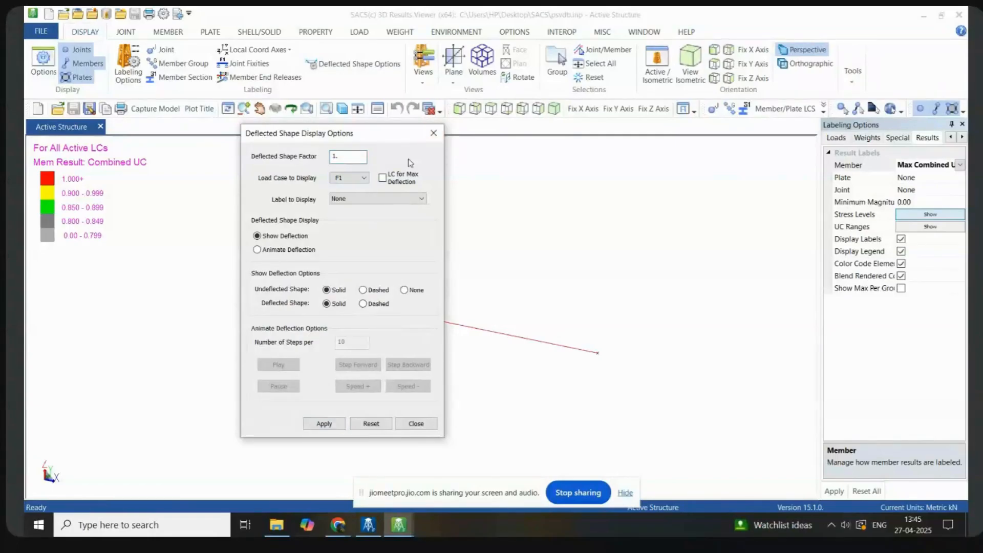
{"action": "left_click", "coordinate": [434, 133]}
Step: Open the member Review/Redesign results for the cantilever beam and examine its stress ratios
{"action": "left_click", "coordinate": [168, 31]}
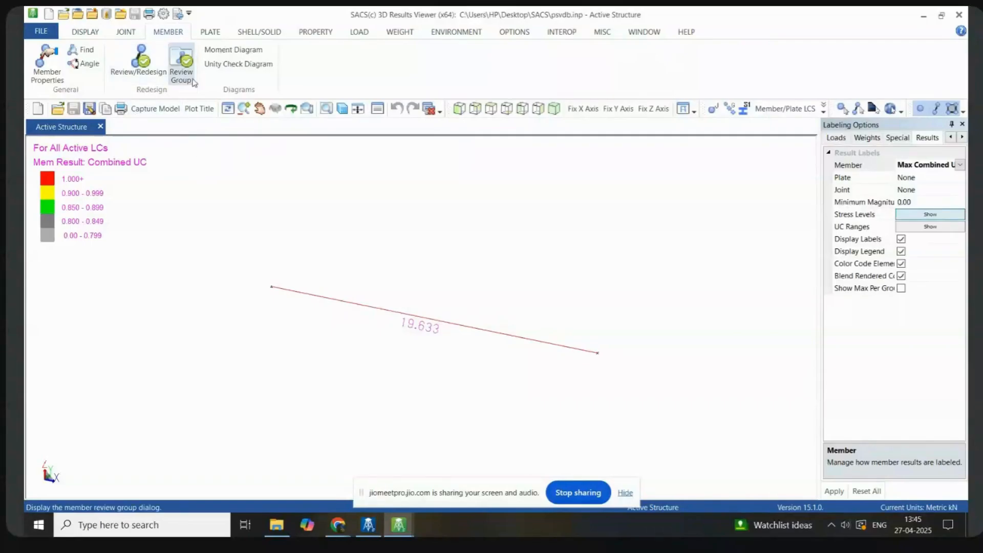
{"action": "left_click", "coordinate": [147, 72]}
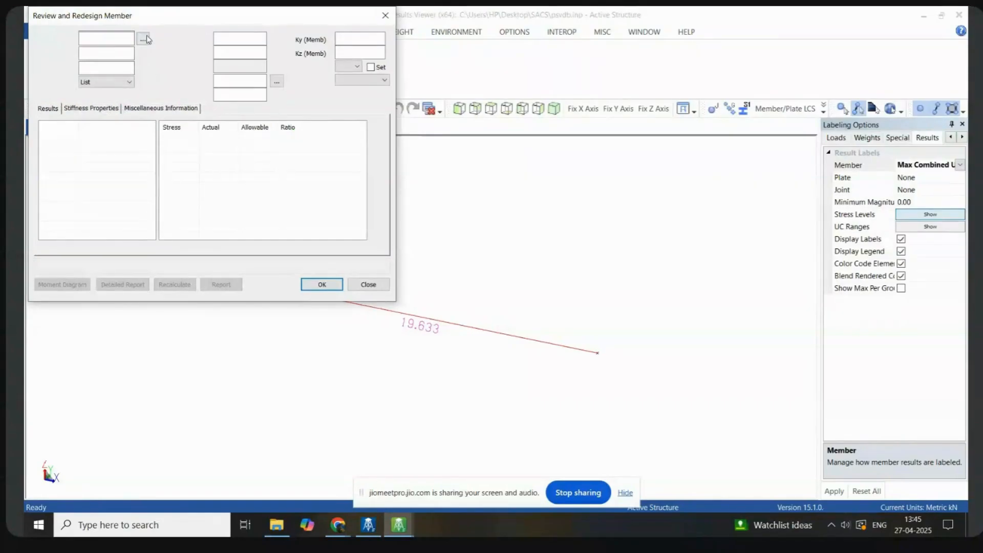
{"action": "left_click", "coordinate": [441, 324]}
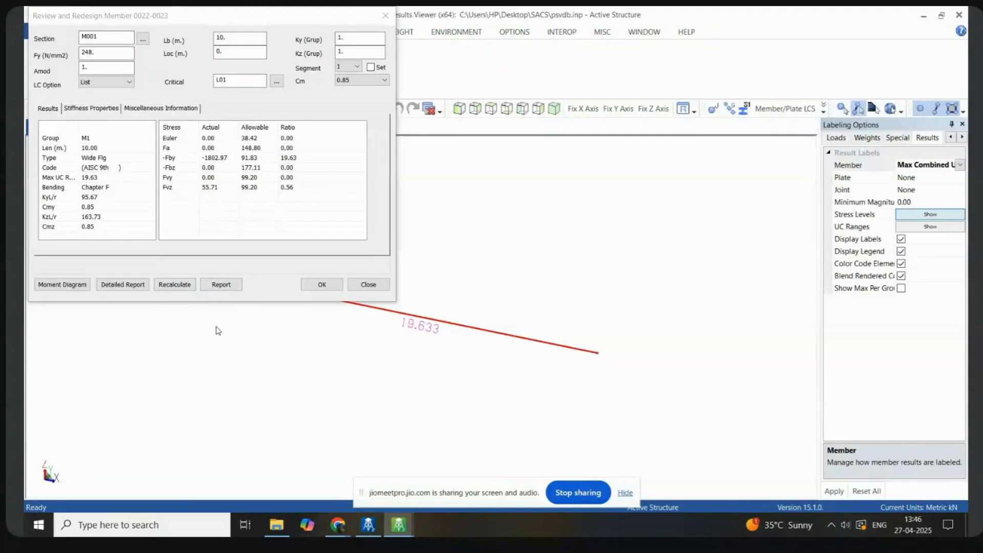
Step: View the cantilever member's load, shear and moment diagram and close it
{"action": "left_click", "coordinate": [60, 291]}
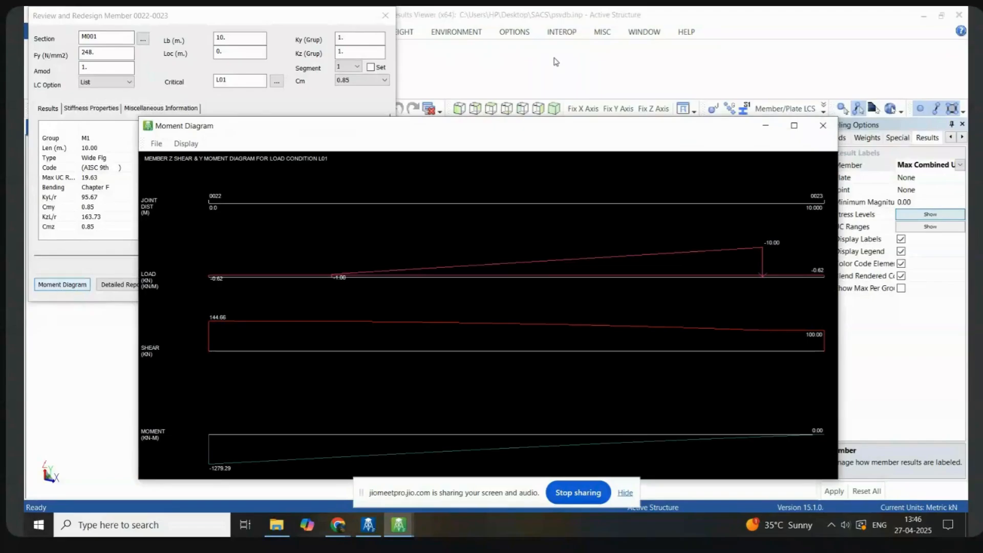
{"action": "left_click_drag", "start_coordinate": [710, 132], "coordinate": [677, 53]}
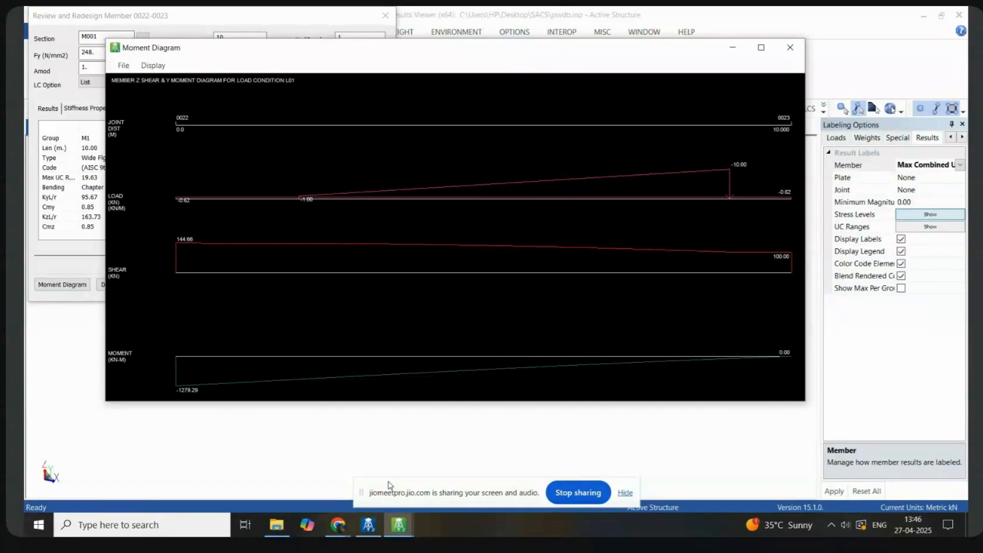
{"action": "left_click", "coordinate": [792, 46]}
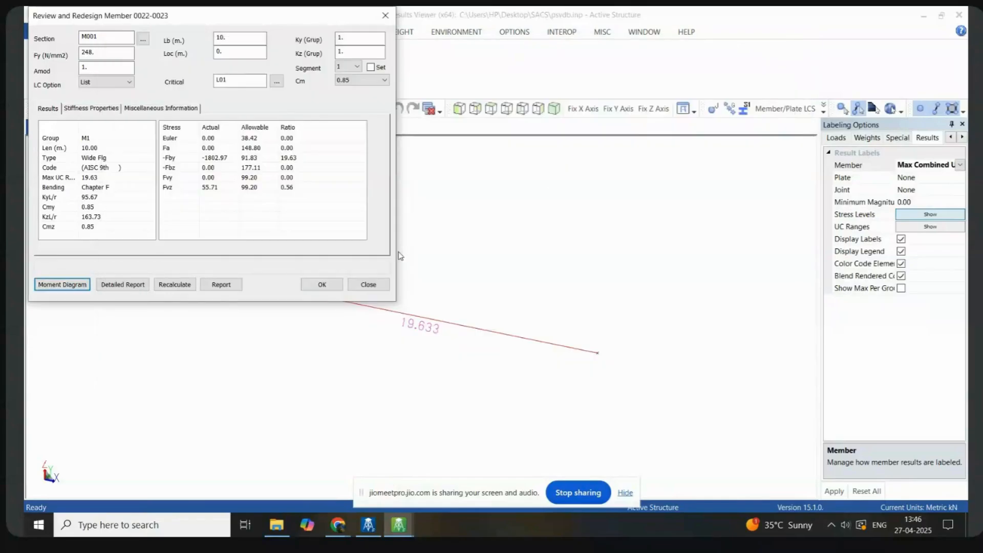
Step: Open the detailed review report of the cantilever member and examine its actual and allowable stresses under AISC 9th
{"action": "left_click", "coordinate": [125, 284]}
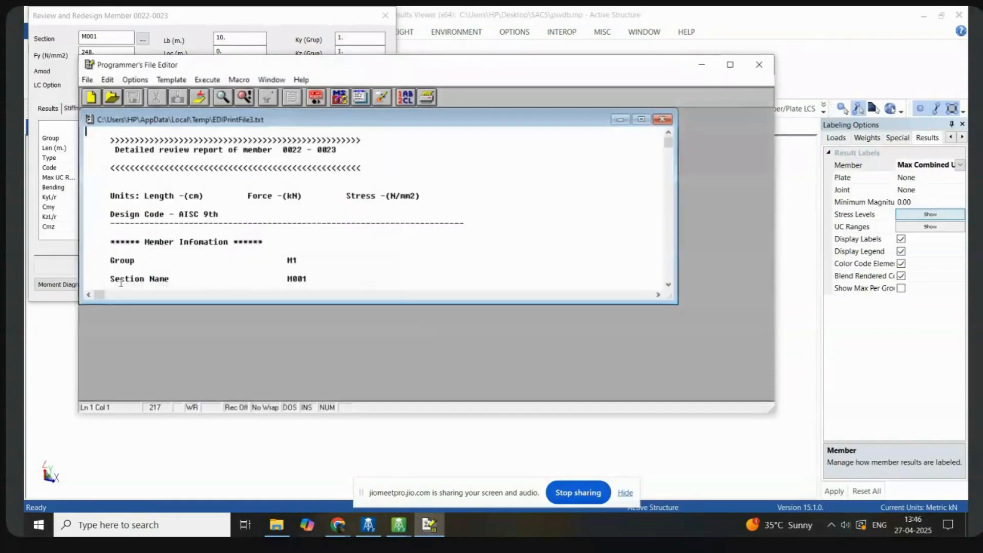
{"action": "left_click", "coordinate": [640, 120]}
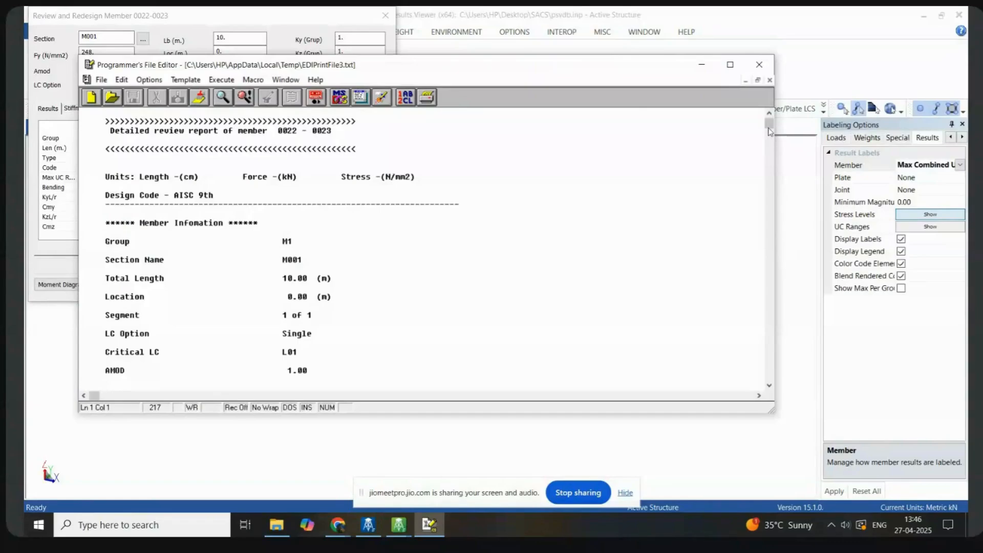
{"action": "scroll", "coordinate": [768, 131], "scroll_direction": "down", "scroll_amount": 1}
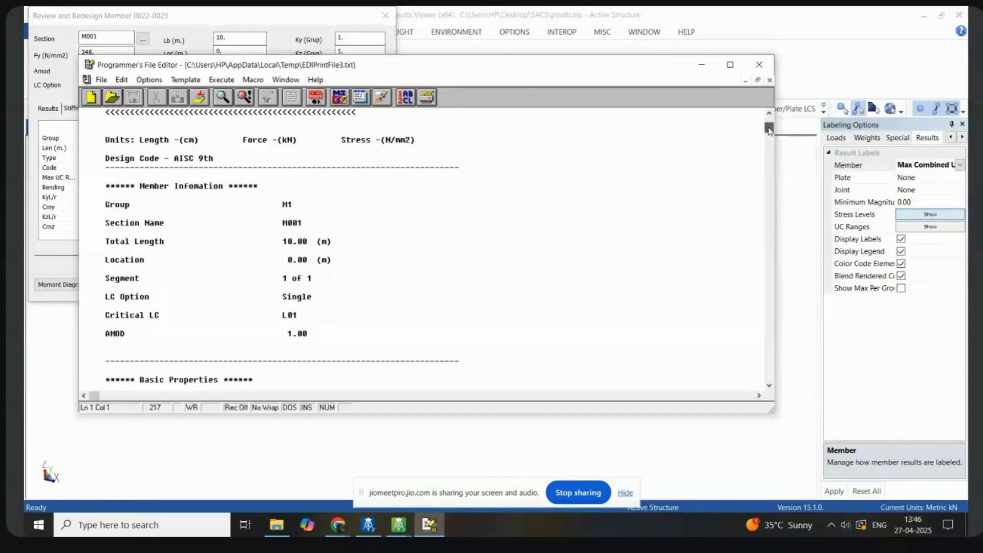
{"action": "left_click_drag", "start_coordinate": [769, 131], "coordinate": [770, 307]}
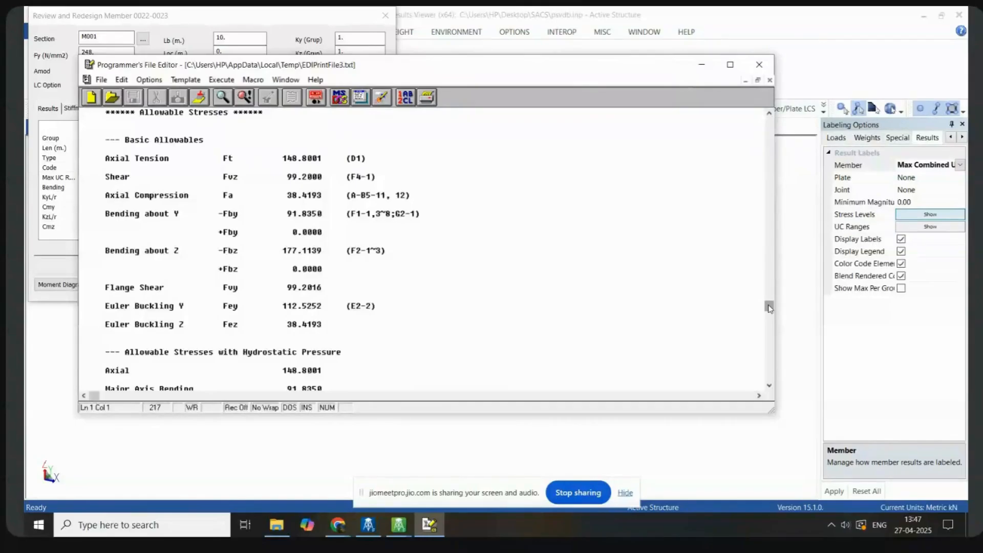
{"action": "left_click", "coordinate": [731, 66]}
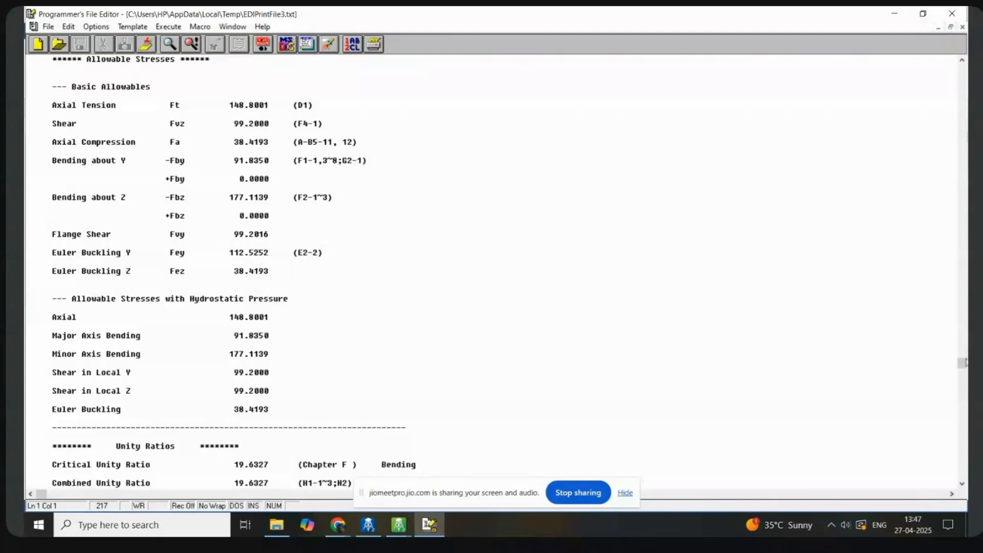
{"action": "left_click_drag", "start_coordinate": [961, 366], "coordinate": [962, 335]}
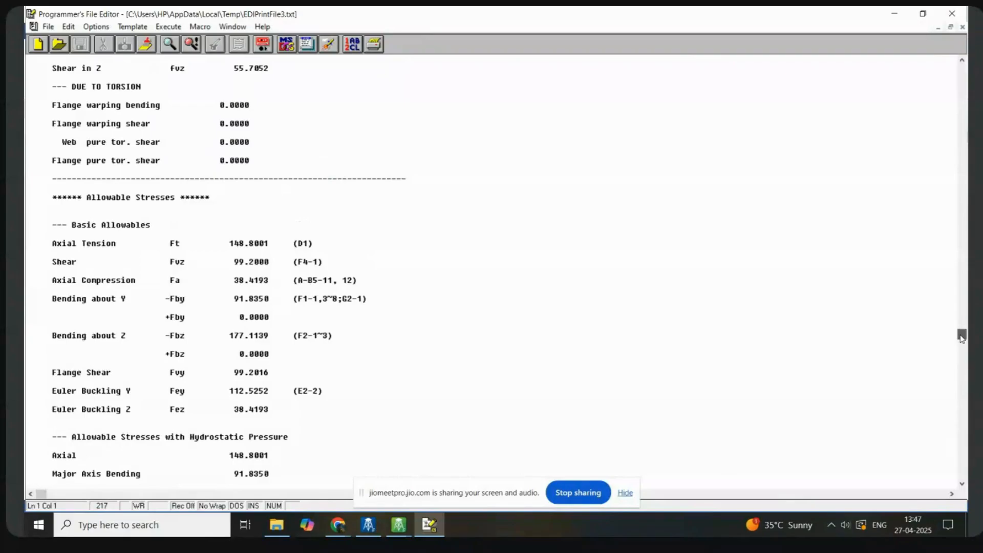
{"action": "left_click", "coordinate": [962, 61]}
{"action": "left_click", "coordinate": [962, 60]}
{"action": "left_click", "coordinate": [962, 60]}
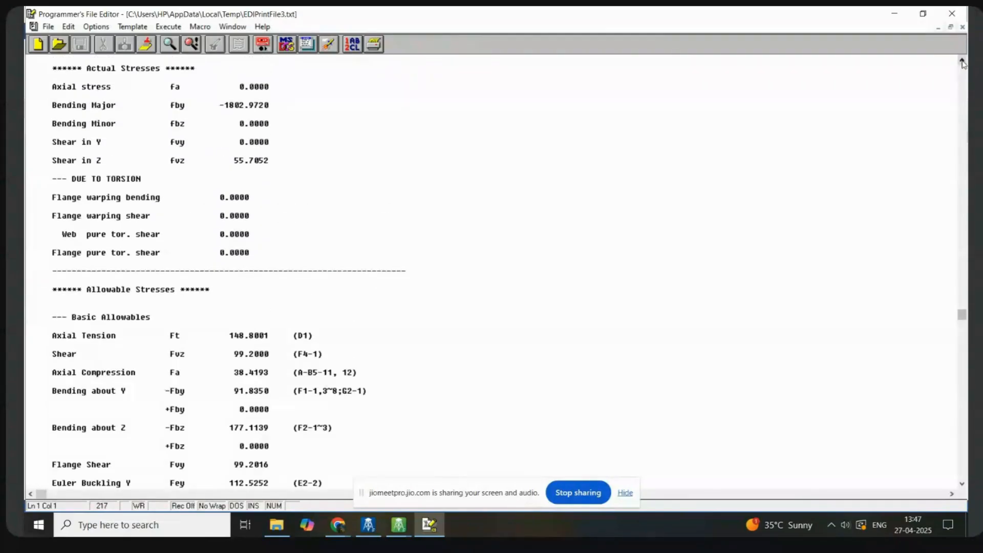
{"action": "left_click", "coordinate": [963, 60]}
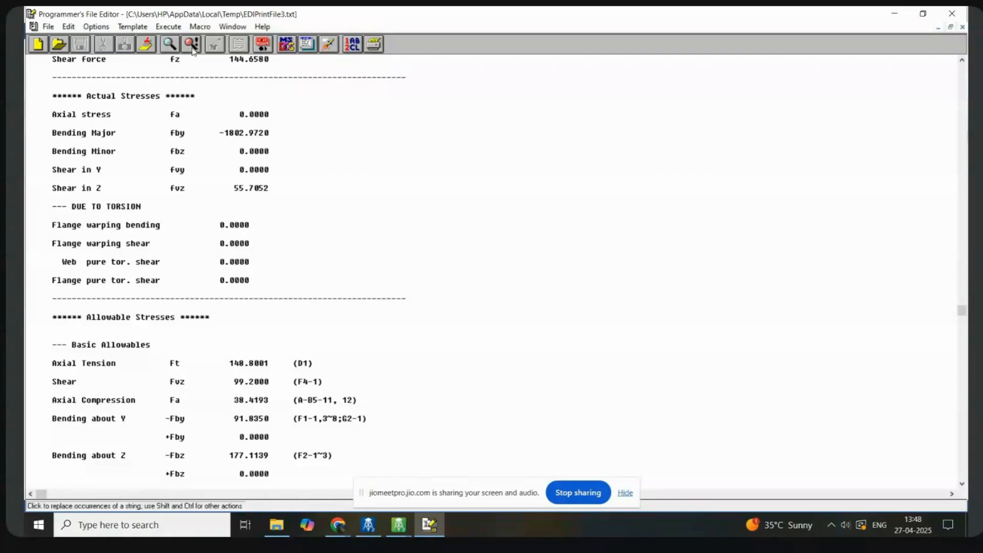
Step: Switch to Calculator and place its window beside the stress values in the detailed report
{"action": "left_click", "coordinate": [113, 524]}
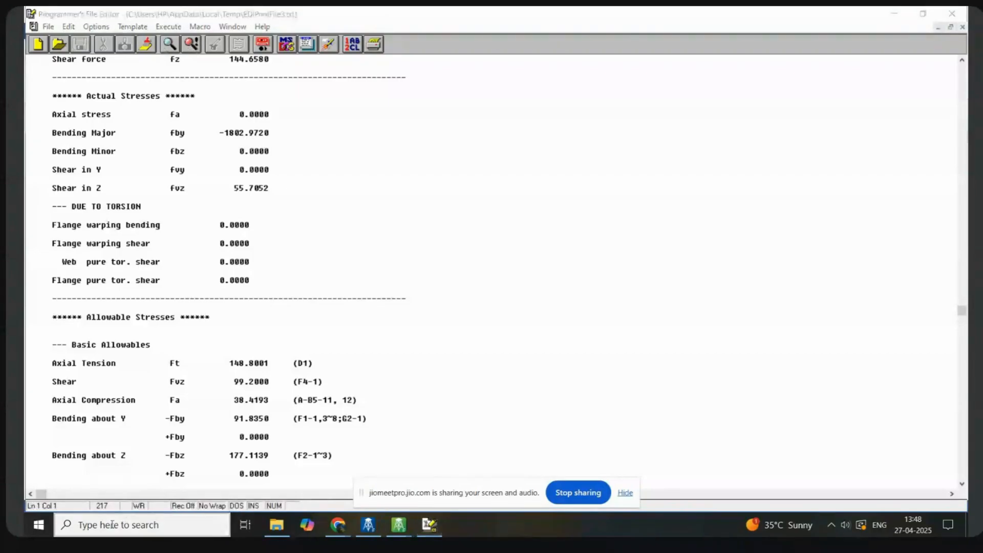
{"action": "type", "text": "calcu"}
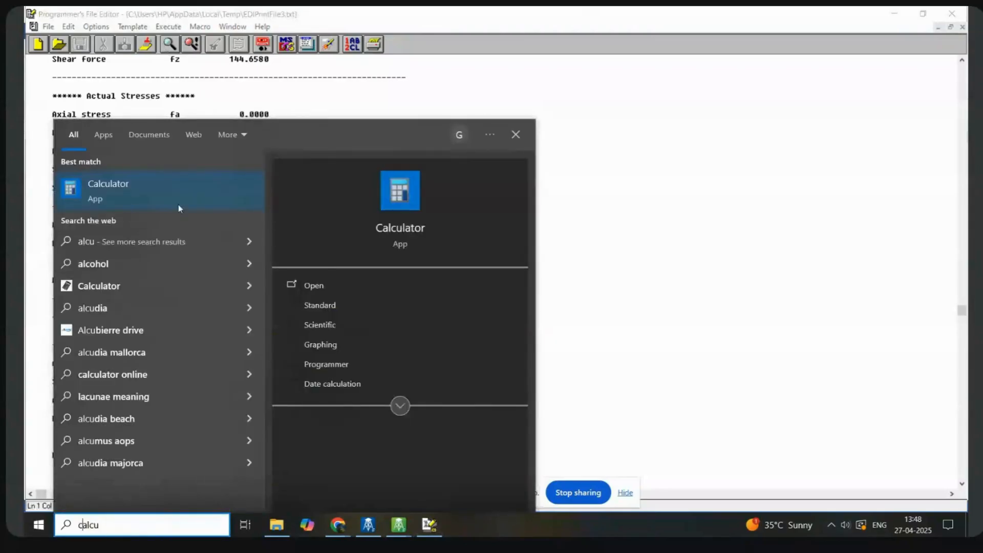
{"action": "left_click", "coordinate": [122, 187]}
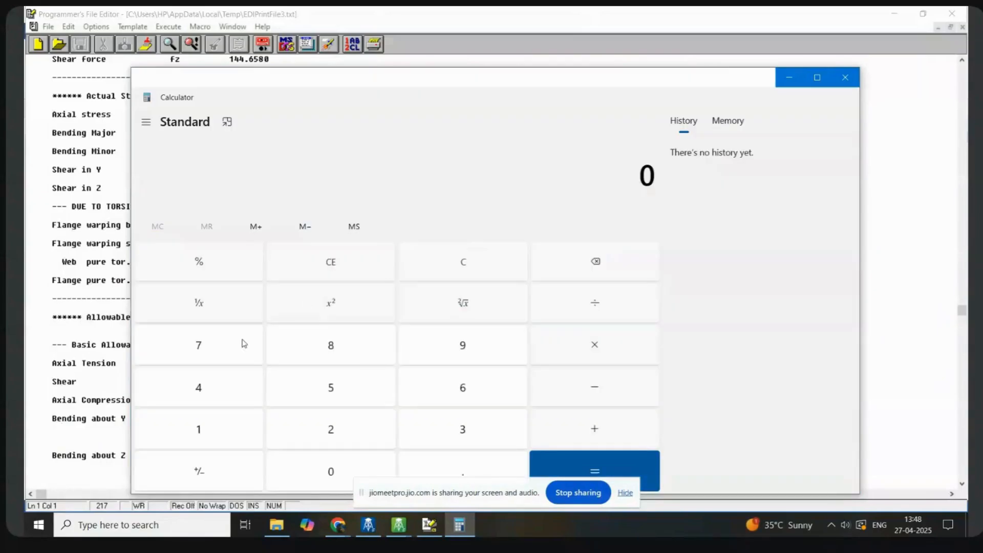
{"action": "left_click_drag", "start_coordinate": [340, 84], "coordinate": [642, 42]}
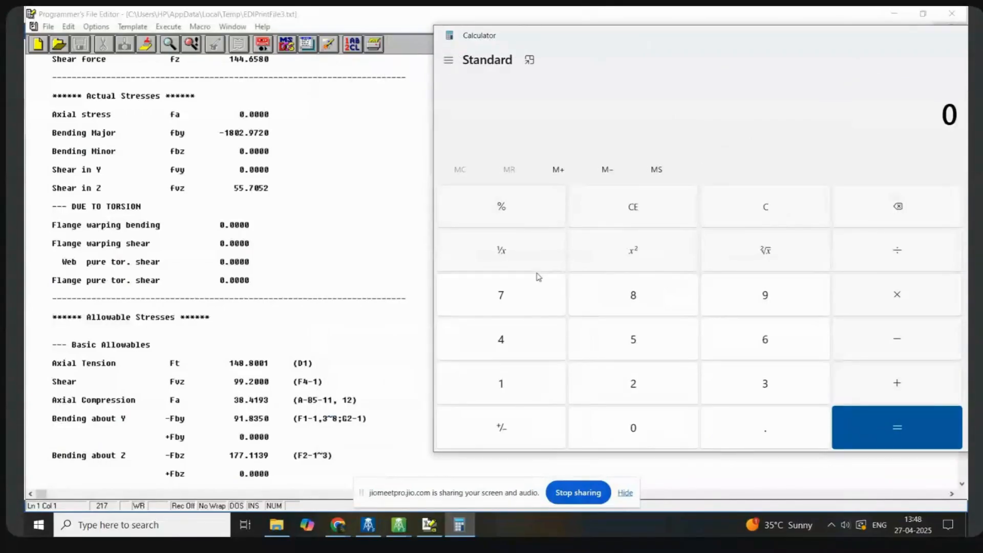
Step: Divide 1802 by 91 to check the unity ratio of major-axis bending stress to its allowable
{"action": "left_click", "coordinate": [502, 397]}
{"action": "left_click", "coordinate": [632, 296]}
{"action": "left_click", "coordinate": [634, 427]}
{"action": "left_click", "coordinate": [647, 380]}
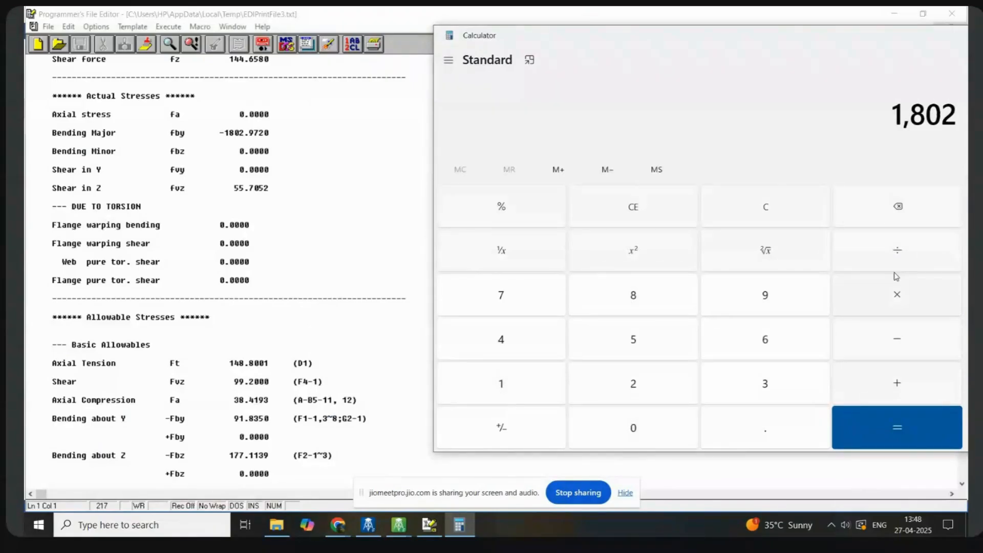
{"action": "left_click", "coordinate": [898, 256]}
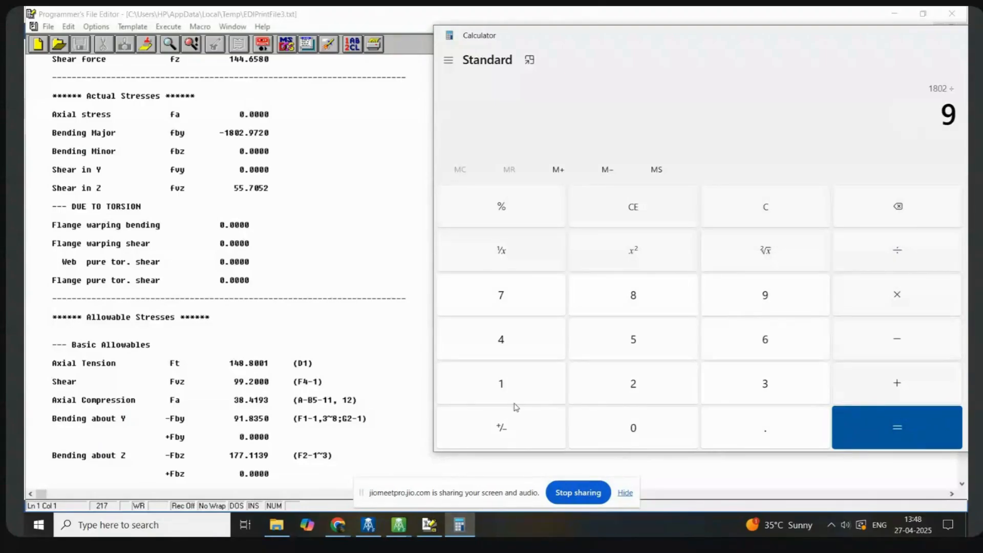
{"action": "left_click", "coordinate": [509, 387]}
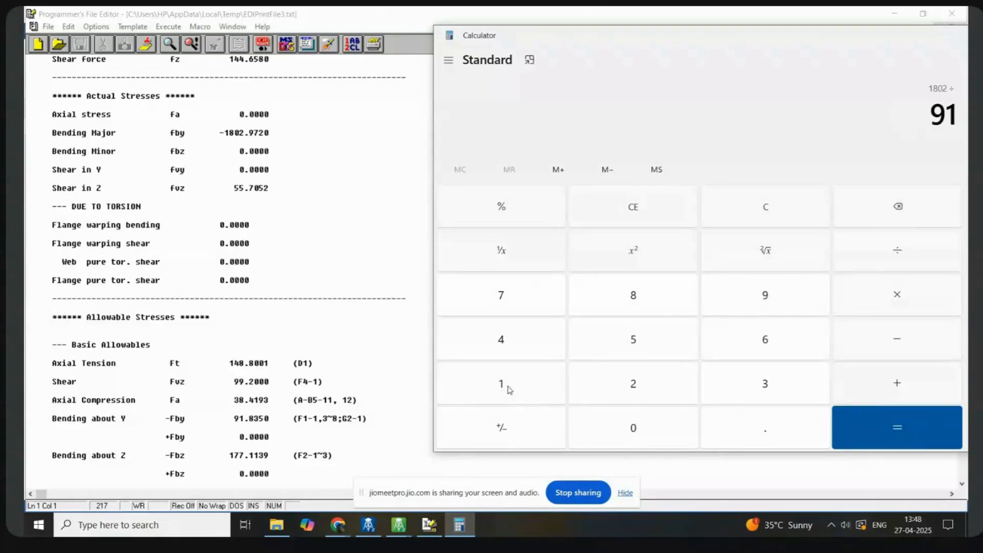
{"action": "left_click", "coordinate": [891, 443]}
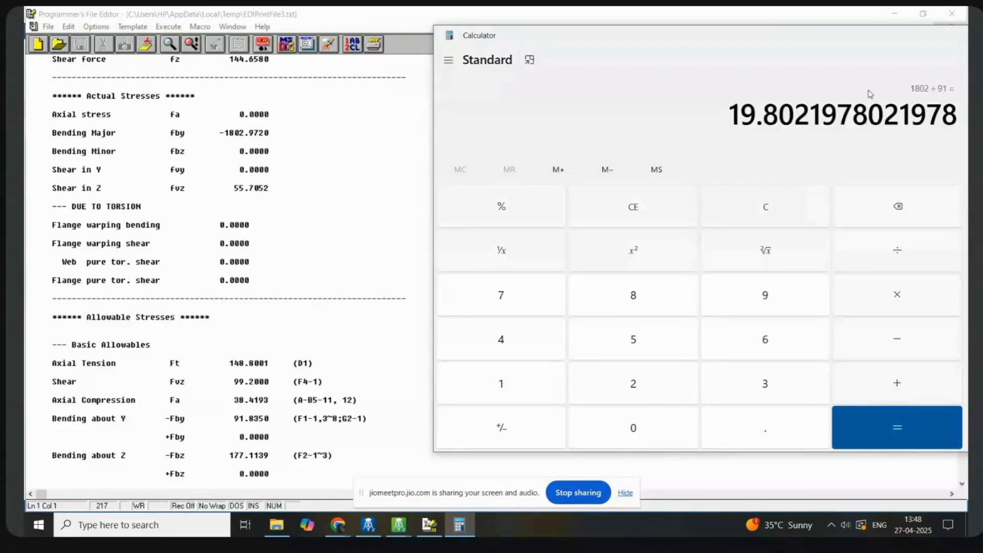
Step: Shrink and reposition the Calculator window so the report's actual and allowable stresses stay visible next to it
{"action": "left_click_drag", "start_coordinate": [869, 37], "coordinate": [685, 41]}
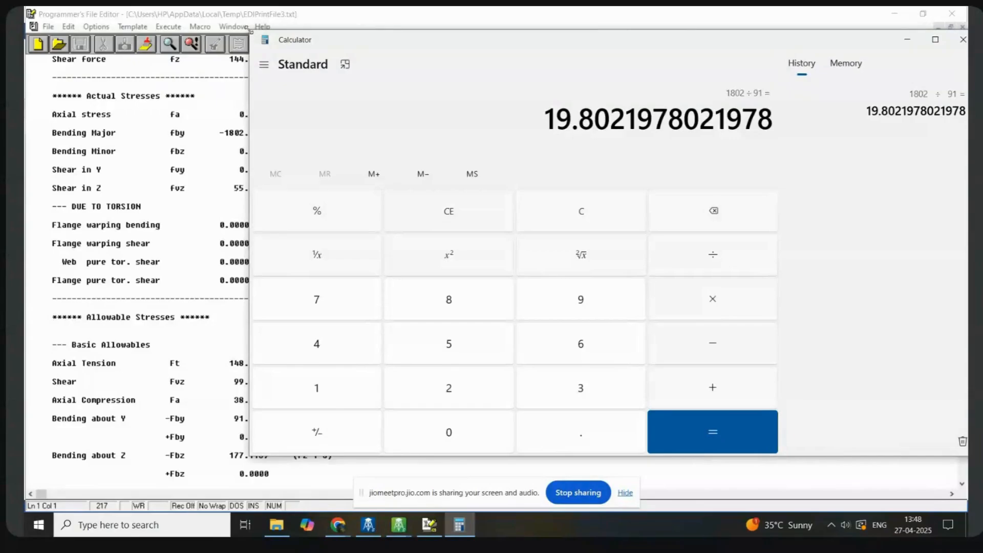
{"action": "left_click_drag", "start_coordinate": [251, 31], "coordinate": [566, 147]}
{"action": "left_click_drag", "start_coordinate": [665, 163], "coordinate": [532, 119]}
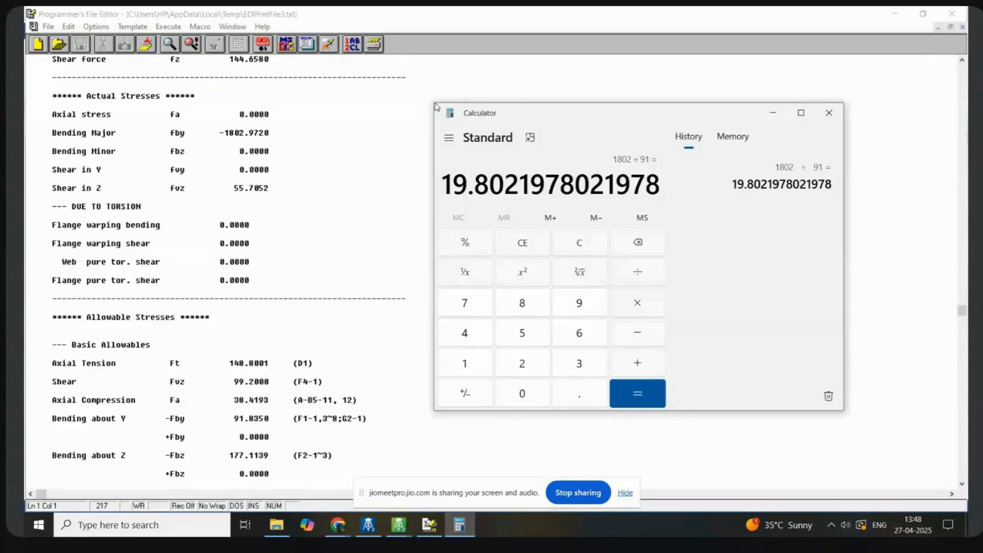
{"action": "left_click_drag", "start_coordinate": [430, 101], "coordinate": [595, 102]}
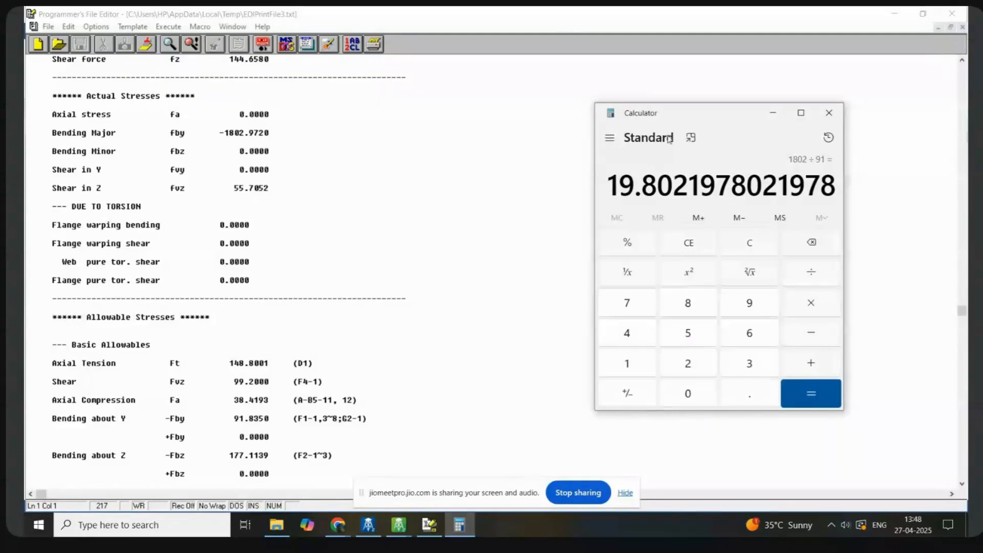
Step: Recheck the member forces and actual stresses in the detailed report, and close both the report and Calculator
{"action": "left_click", "coordinate": [962, 315]}
{"action": "left_click", "coordinate": [962, 312]}
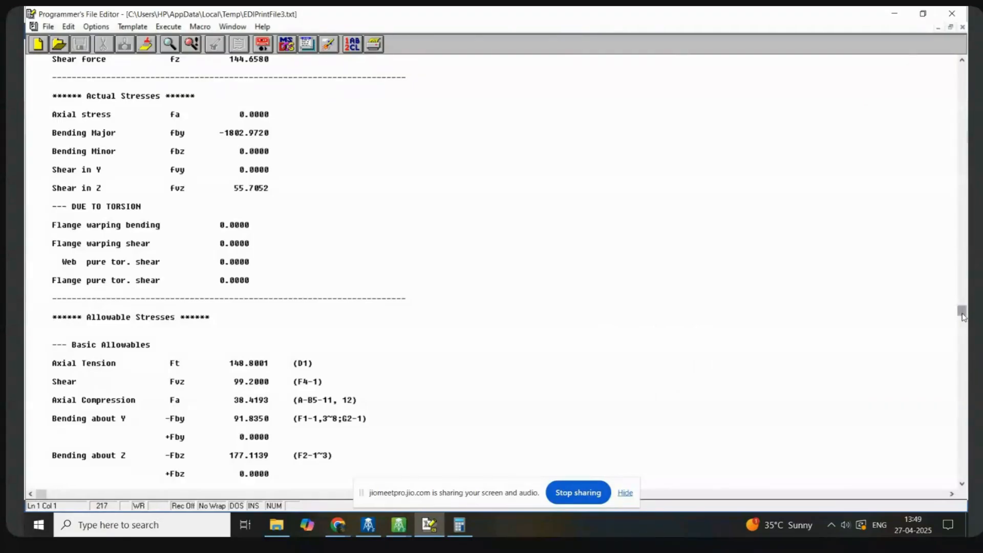
{"action": "left_click_drag", "start_coordinate": [962, 315], "coordinate": [963, 298]}
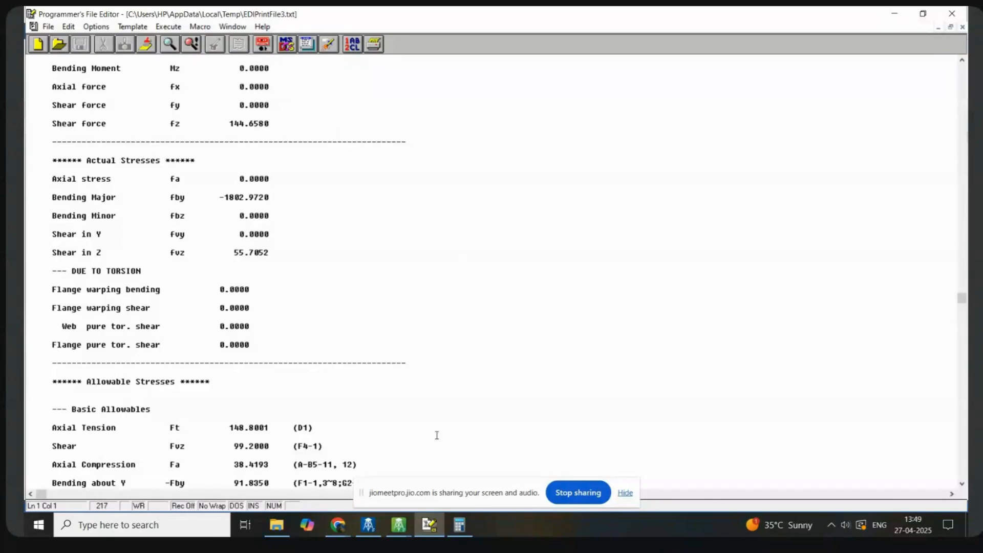
{"action": "mouse_move", "coordinate": [462, 533]}
{"action": "left_click", "coordinate": [950, 14]}
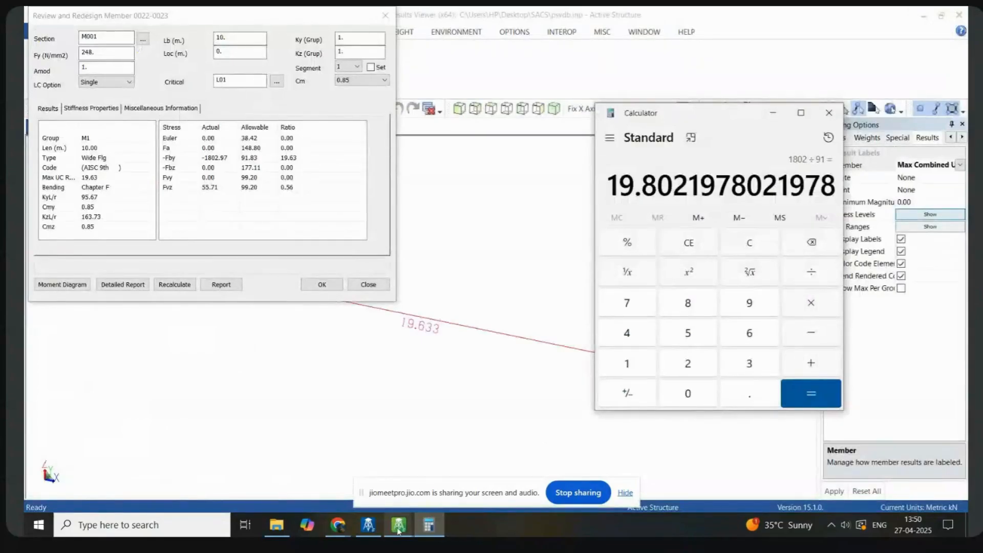
{"action": "left_click", "coordinate": [829, 115]}
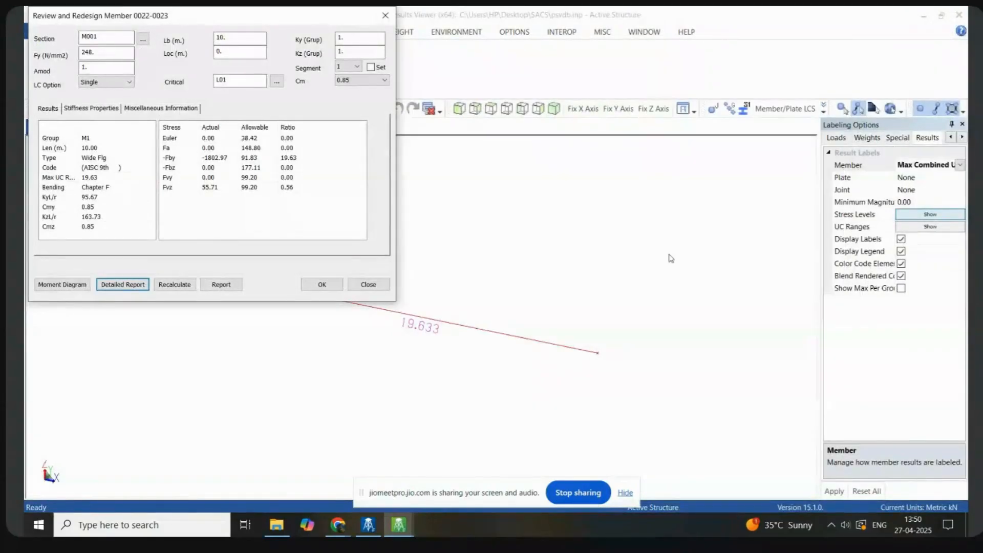
Step: View the dimensions of section M001 in the section selection of the member review, and close the selection without changes
{"action": "left_click_drag", "start_coordinate": [180, 19], "coordinate": [262, 100]}
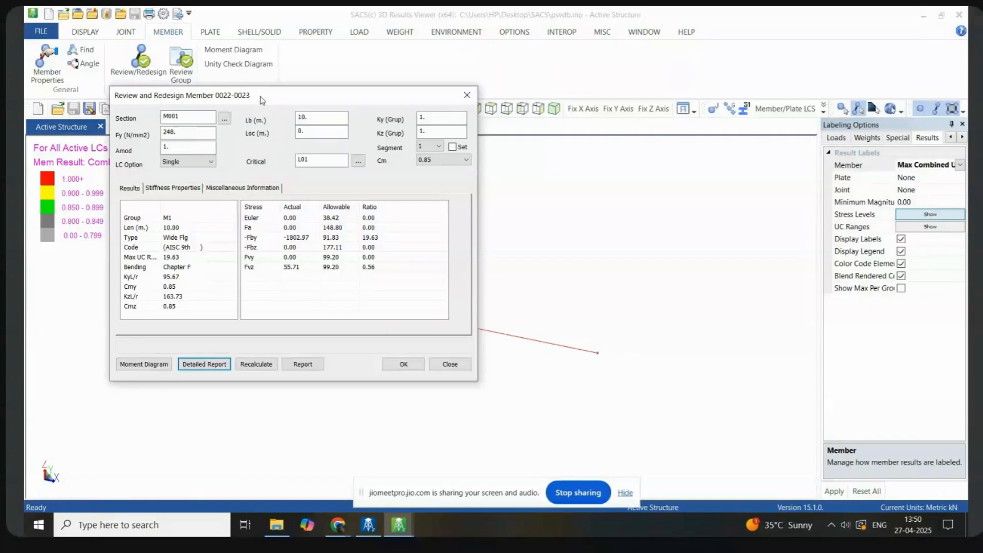
{"action": "left_click_drag", "start_coordinate": [261, 101], "coordinate": [329, 129]}
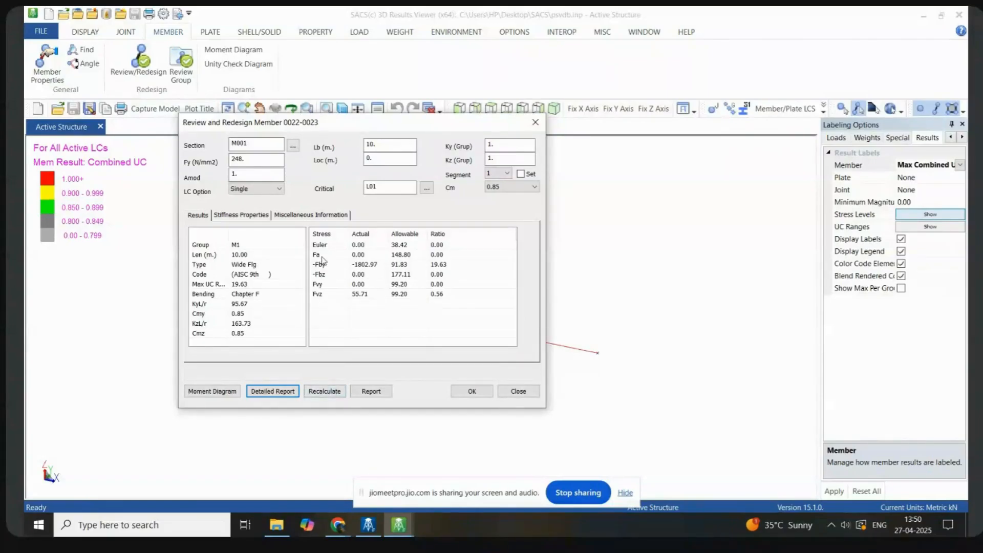
{"action": "left_click", "coordinate": [293, 147]}
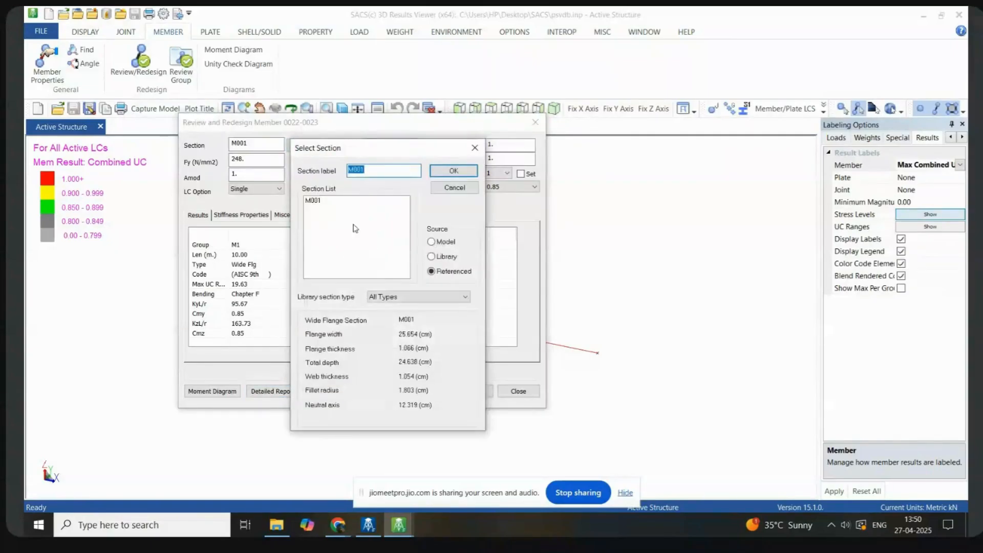
{"action": "left_click", "coordinate": [315, 200]}
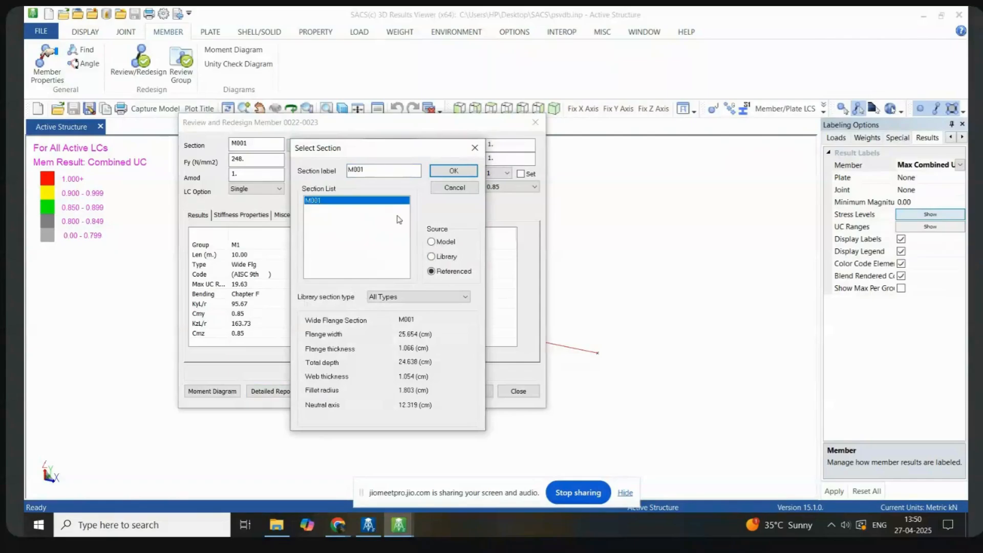
{"action": "left_click", "coordinate": [474, 150]}
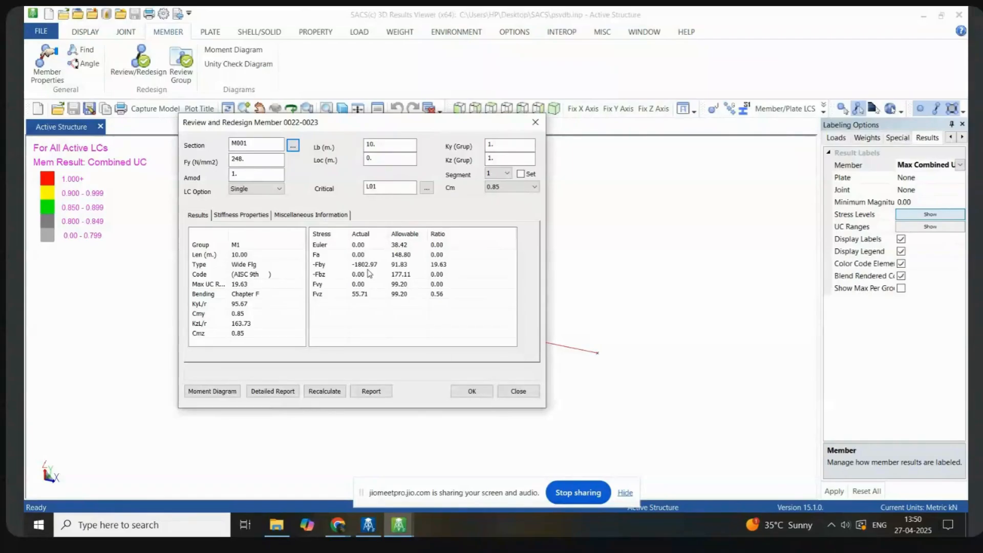
Step: Examine the member's stiffness properties and end coordinates in the review dialog, and return to its stress results
{"action": "left_click", "coordinate": [253, 143]}
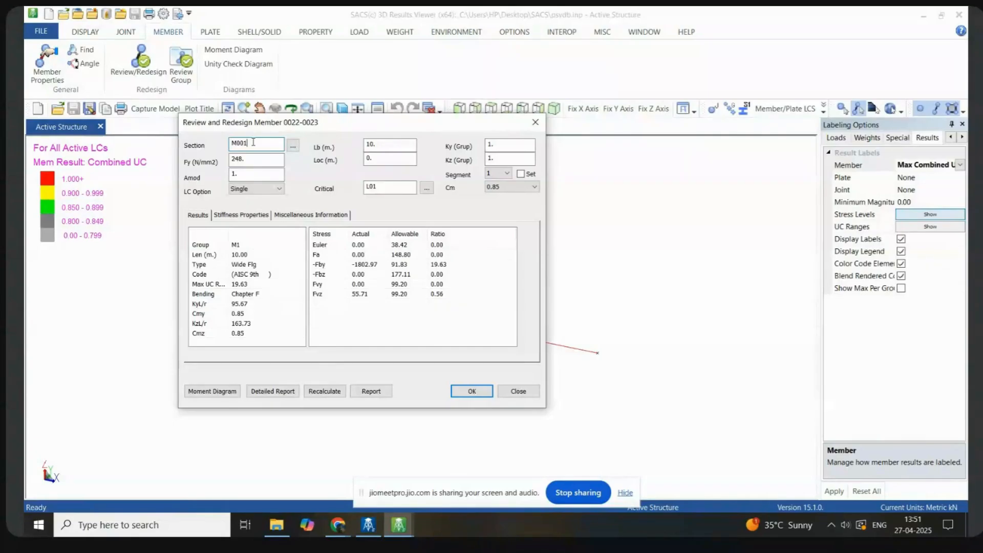
{"action": "left_click", "coordinate": [223, 215]}
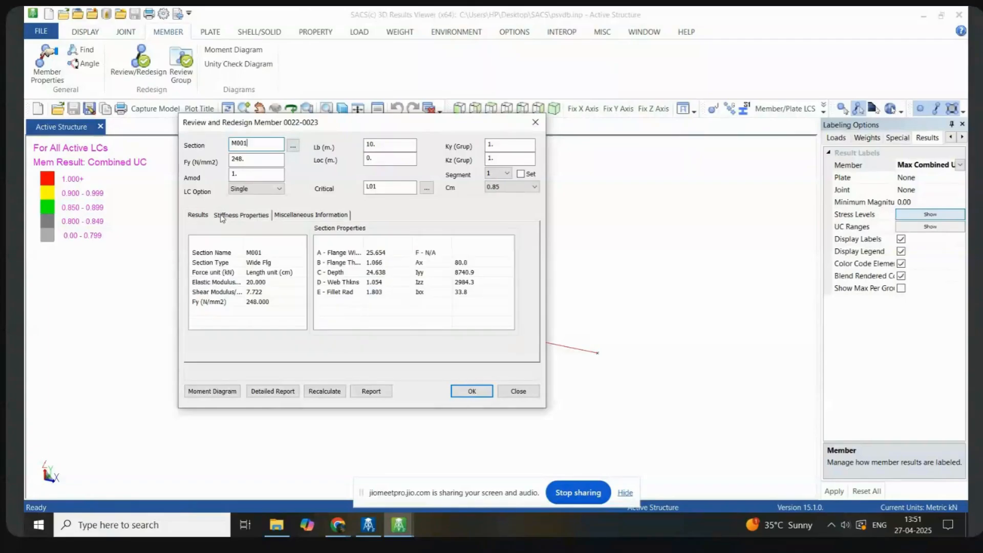
{"action": "left_click", "coordinate": [311, 216]}
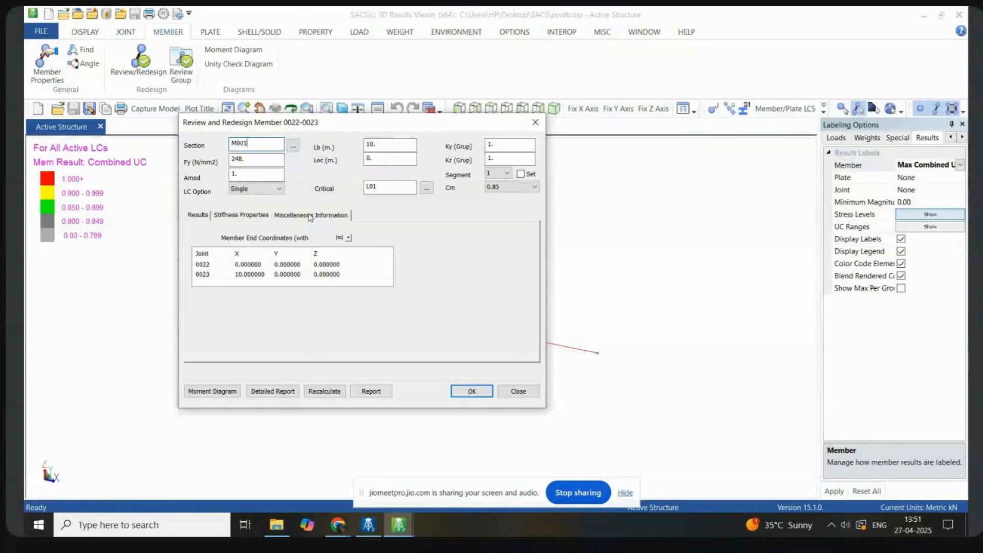
{"action": "left_click", "coordinate": [236, 215]}
{"action": "left_click", "coordinate": [205, 217]}
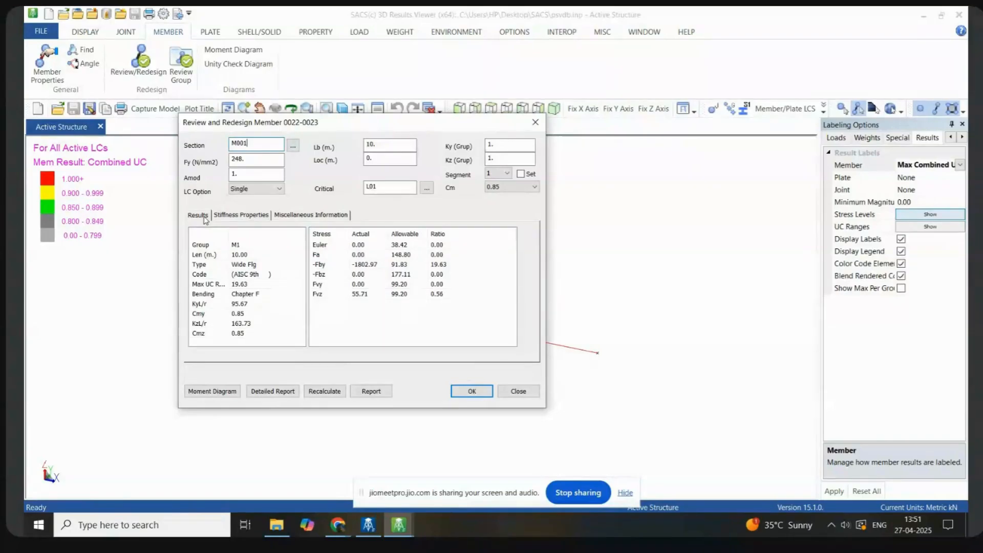
Step: Recalculate the code check for the cantilever member and close its Review and Redesign dialog
{"action": "left_click", "coordinate": [321, 393]}
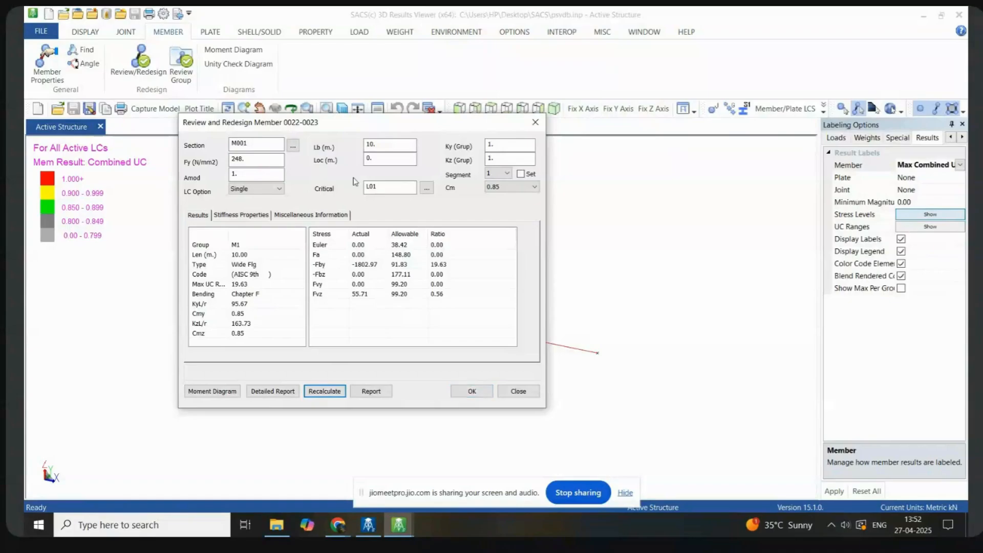
{"action": "left_click_drag", "start_coordinate": [333, 126], "coordinate": [407, 162]}
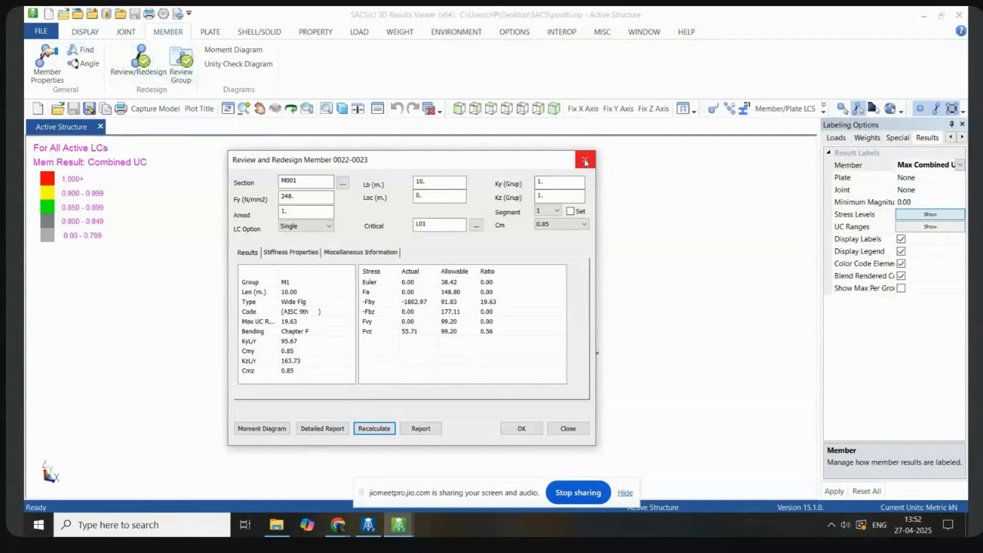
{"action": "left_click", "coordinate": [568, 429]}
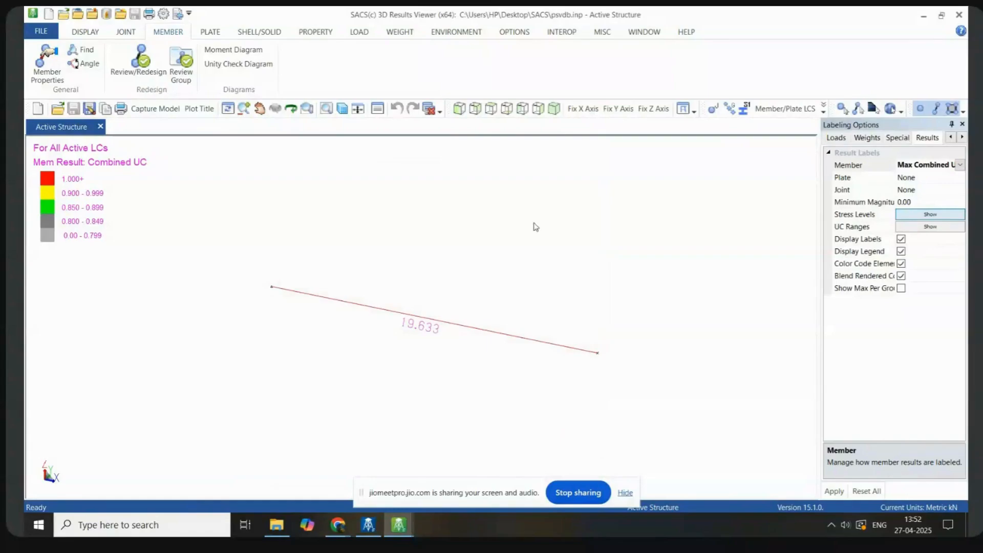
Step: Close the 3D Results Viewer and the sacinp.inp Precede window, and maximize the SACS CONNECT Edition window
{"action": "left_click", "coordinate": [960, 16]}
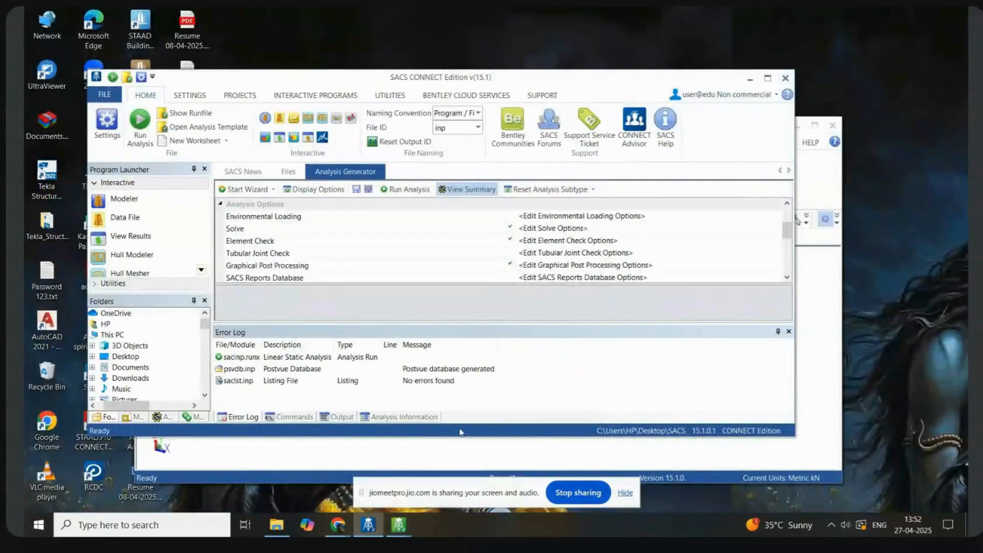
{"action": "left_click", "coordinate": [399, 524]}
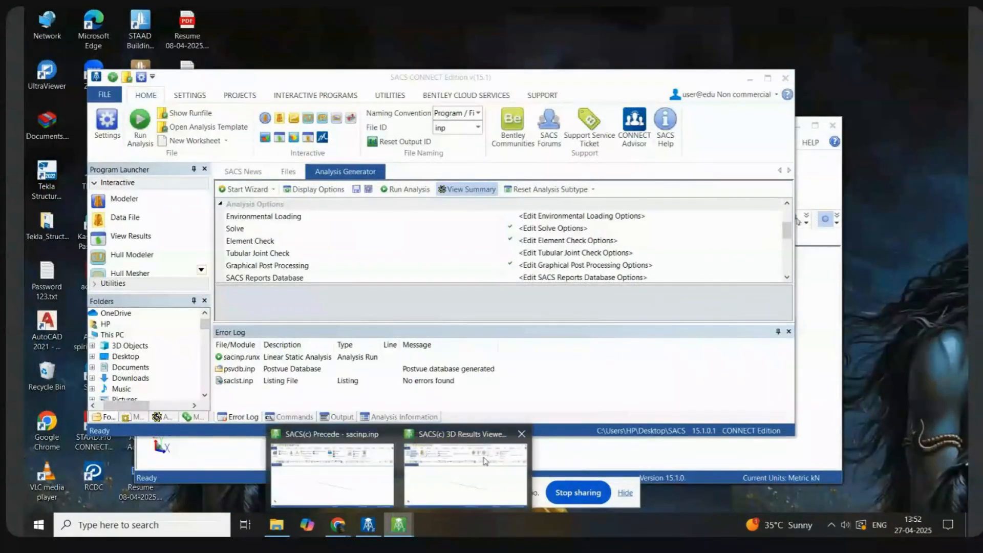
{"action": "left_click", "coordinate": [522, 434]}
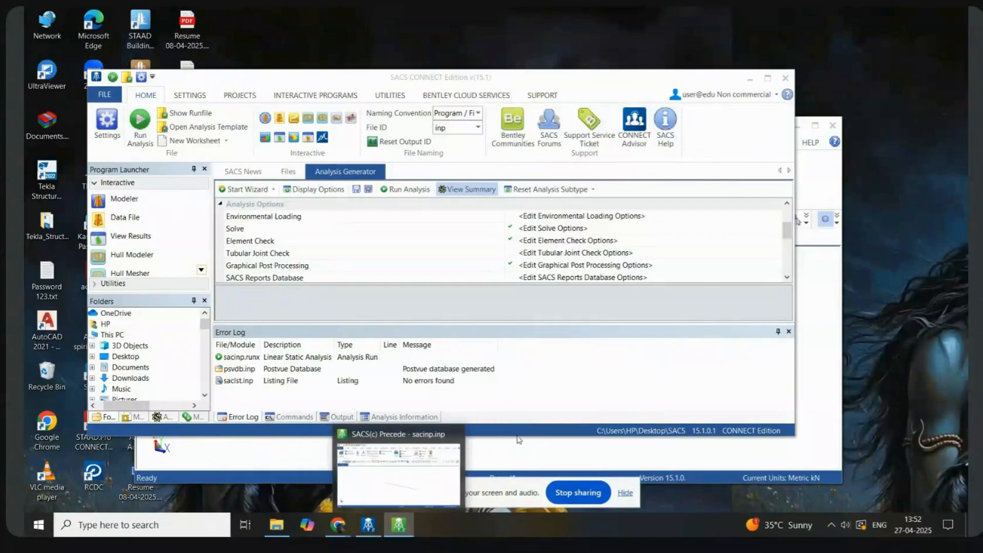
{"action": "left_click", "coordinate": [455, 435]}
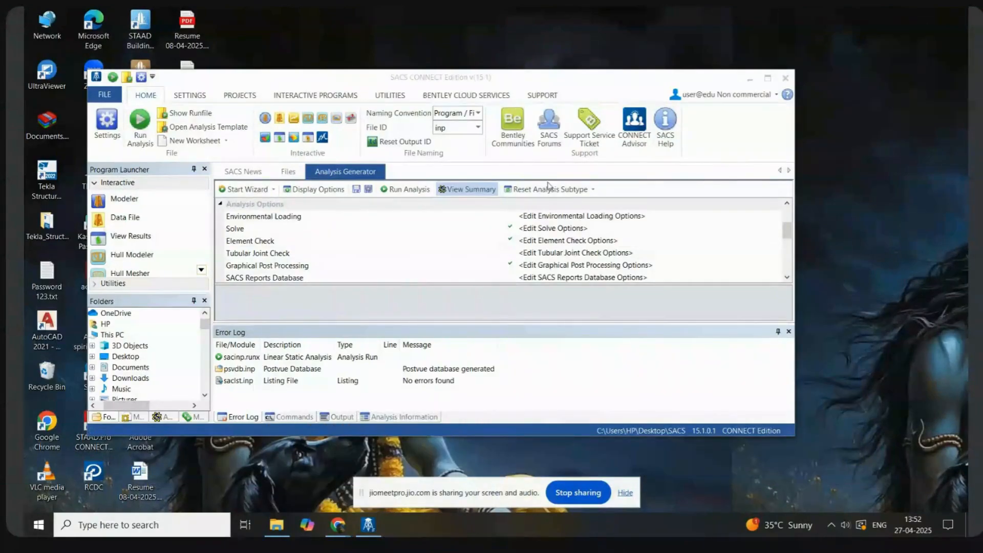
{"action": "left_click", "coordinate": [771, 79]}
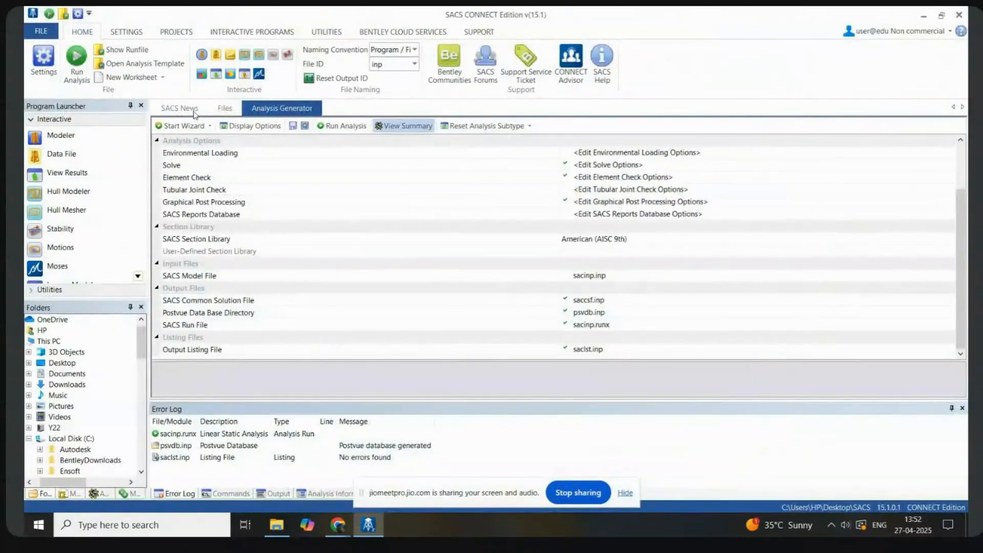
Step: Open the model file sacinp.inp from the SACS project folder in Precede and maximize its window
{"action": "left_click", "coordinate": [37, 32]}
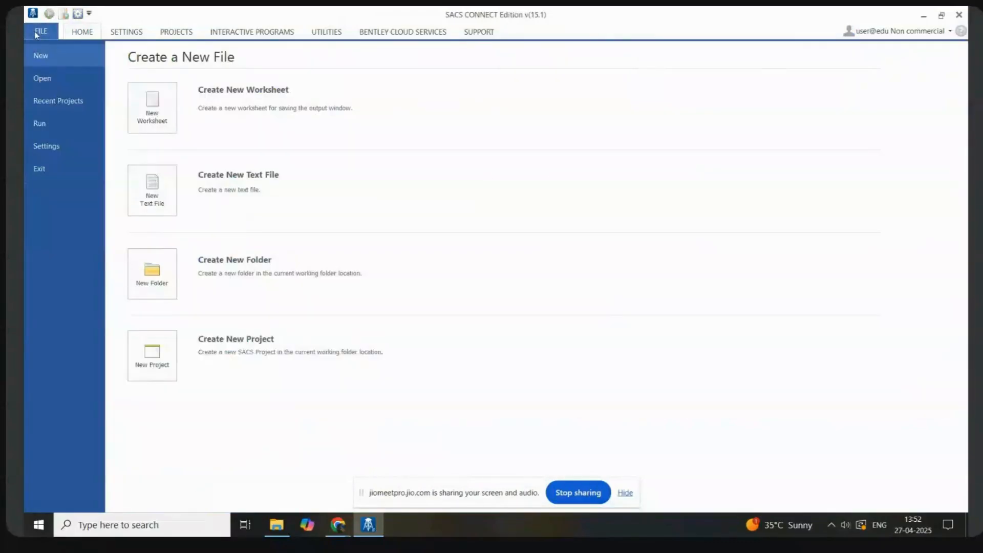
{"action": "left_click", "coordinate": [97, 36]}
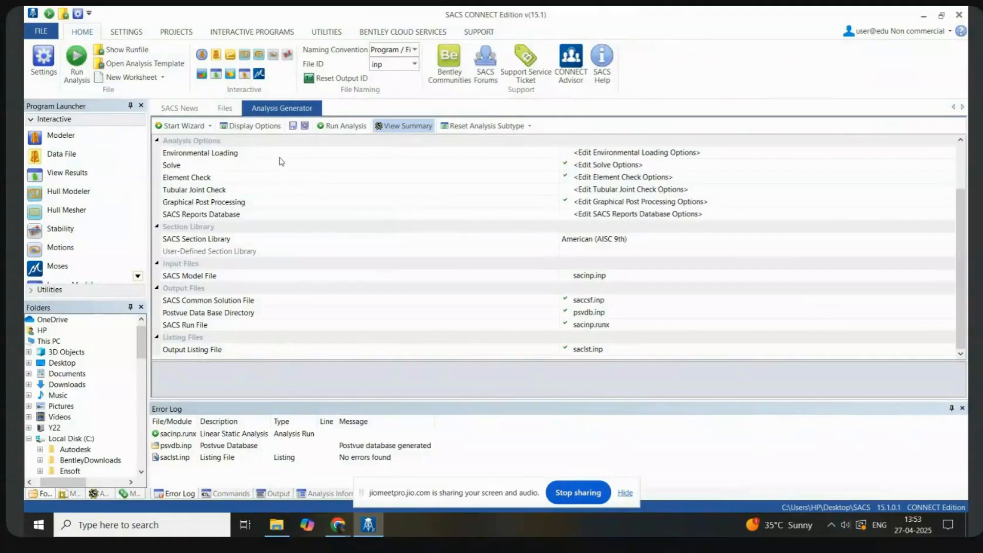
{"action": "left_click", "coordinate": [225, 108]}
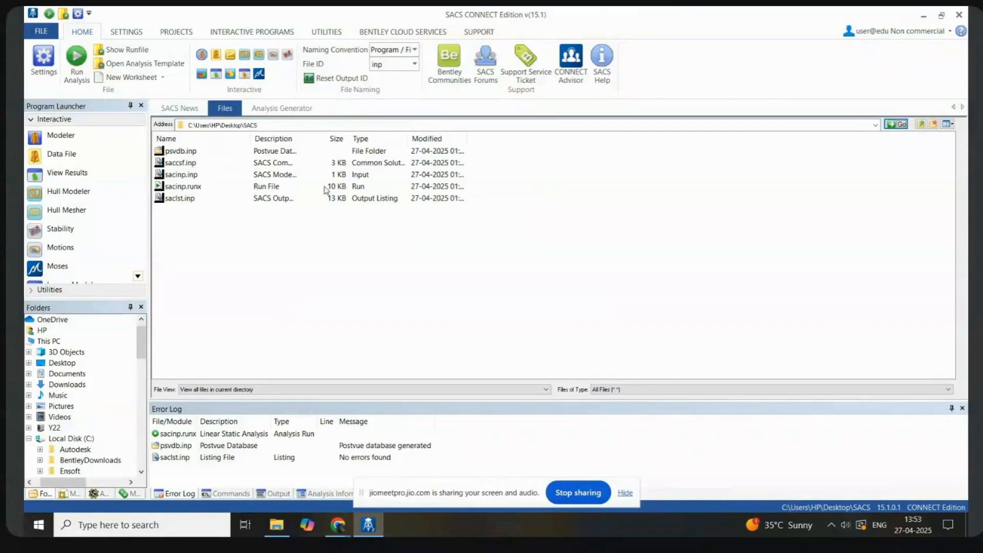
{"action": "left_click", "coordinate": [190, 163]}
{"action": "left_click", "coordinate": [189, 175]}
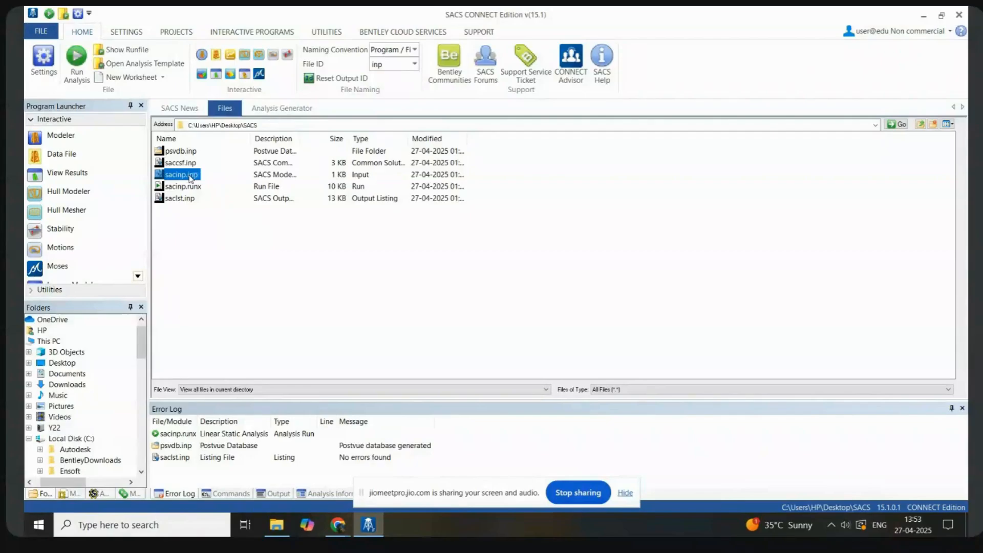
{"action": "double_click", "coordinate": [181, 174]}
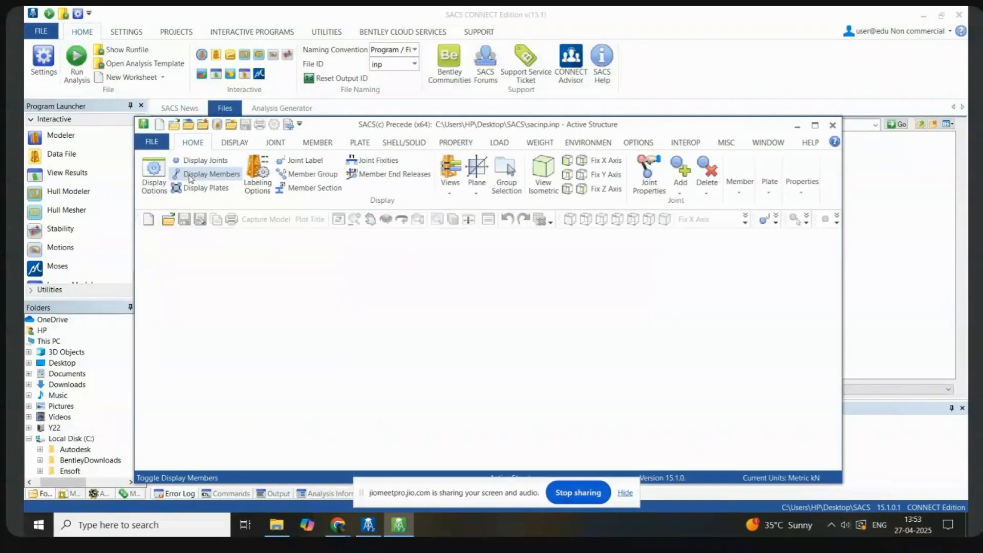
{"action": "left_click", "coordinate": [815, 125]}
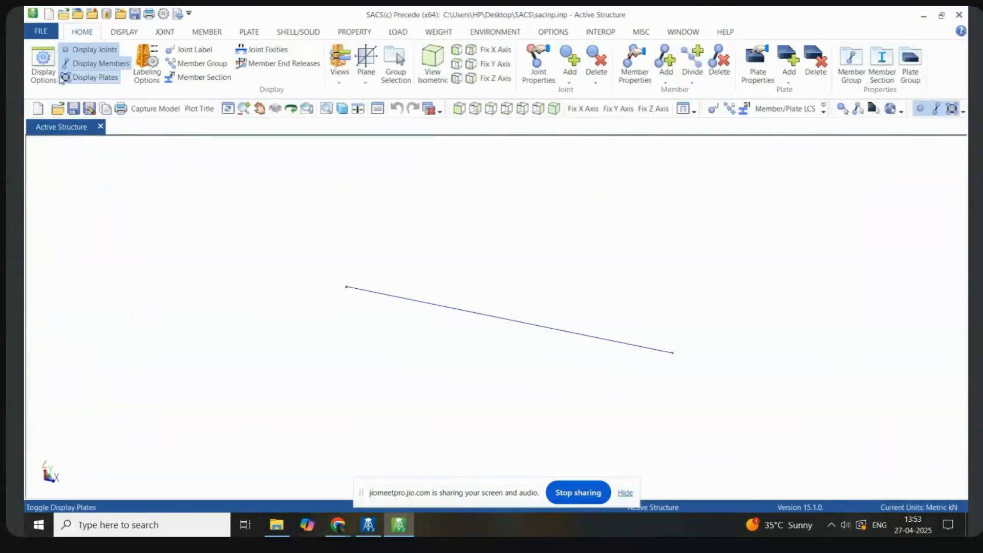
Step: Save a copy of the model as sacinp.trial01 with both model and seastate data in Metric/kN force units
{"action": "left_click", "coordinate": [40, 33]}
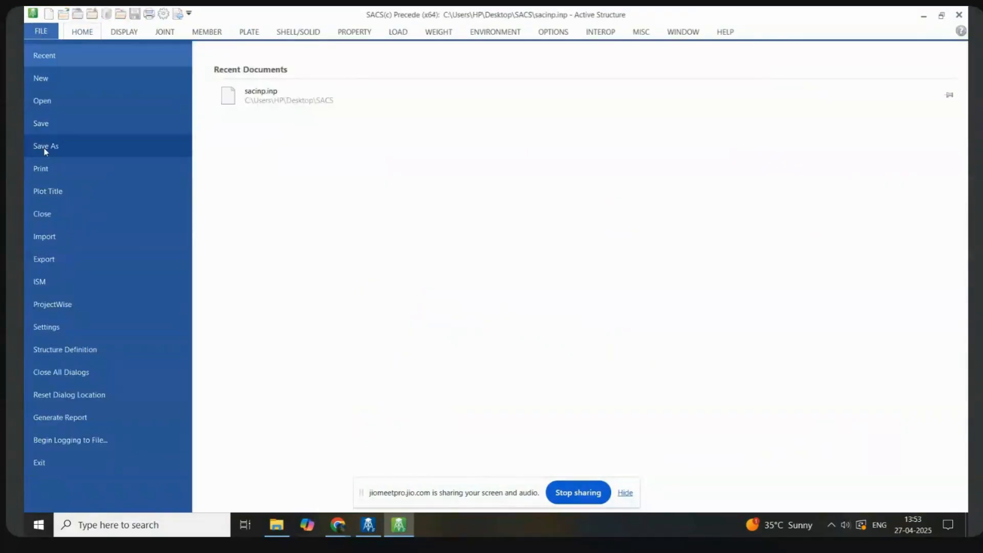
{"action": "left_click", "coordinate": [46, 147]}
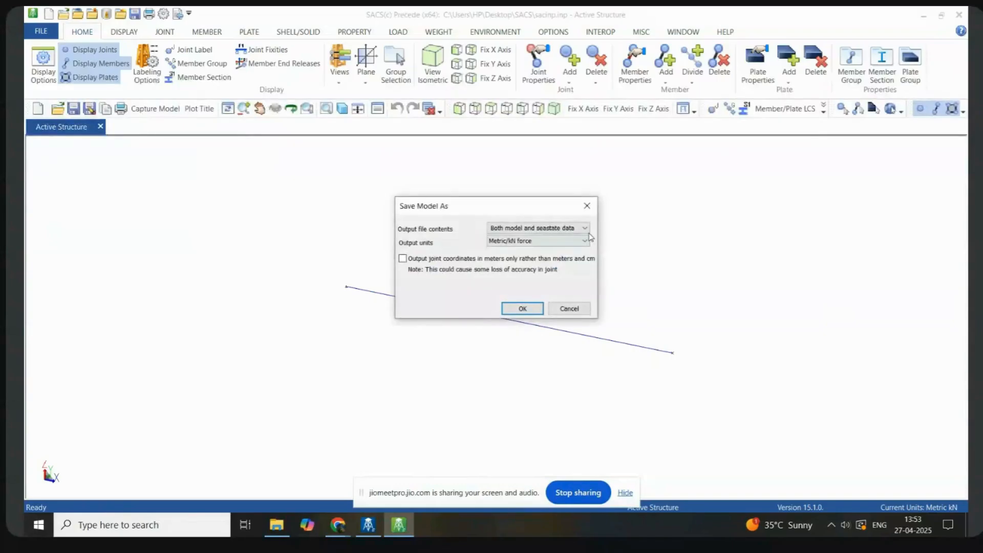
{"action": "left_click", "coordinate": [523, 308]}
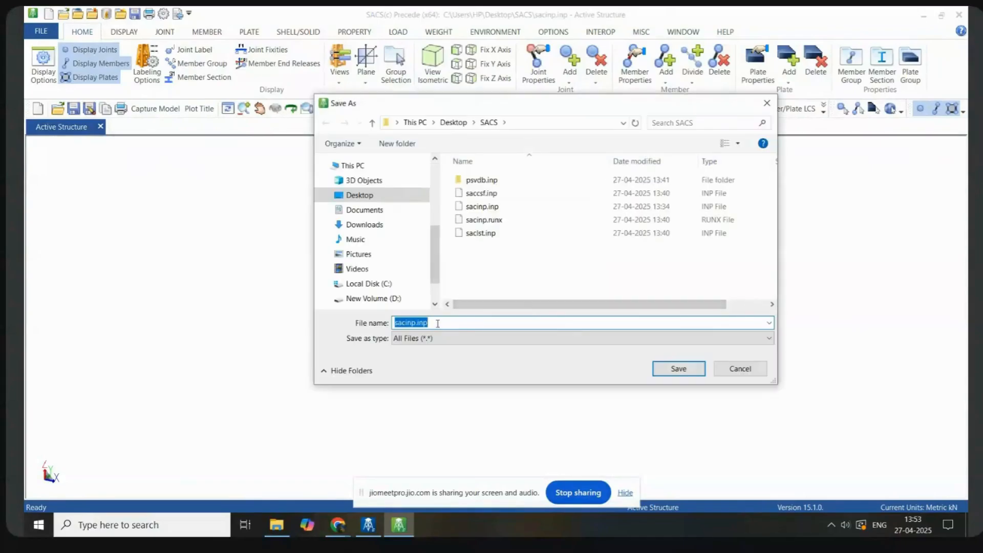
{"action": "left_click", "coordinate": [438, 323]}
{"action": "key", "text": "BackSpace"}
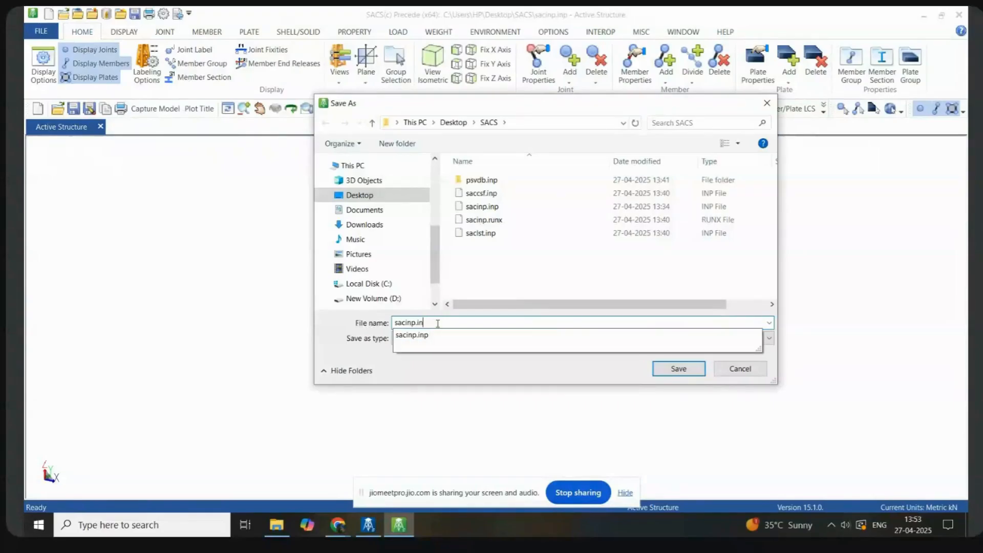
{"action": "key", "text": "BackSpace"}
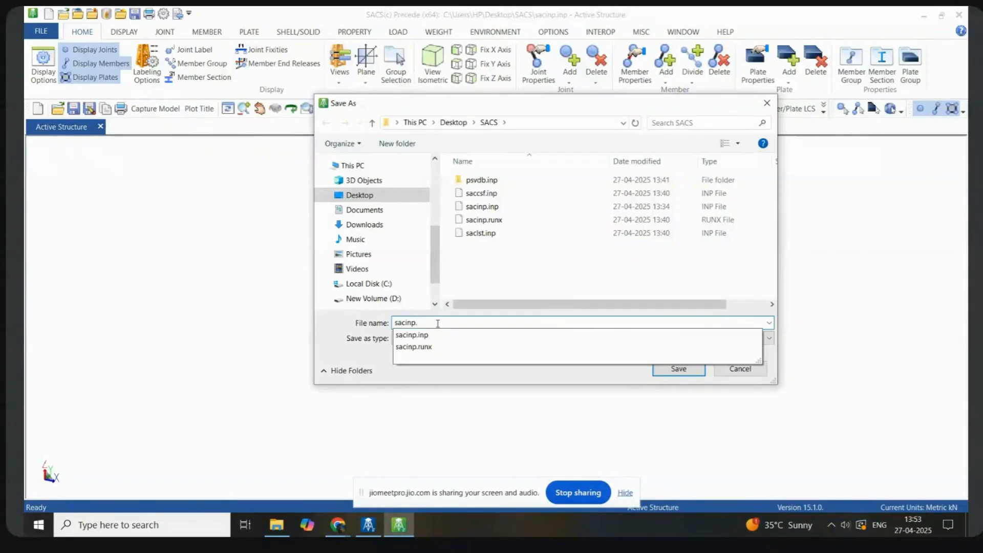
{"action": "type", "text": "trial01"}
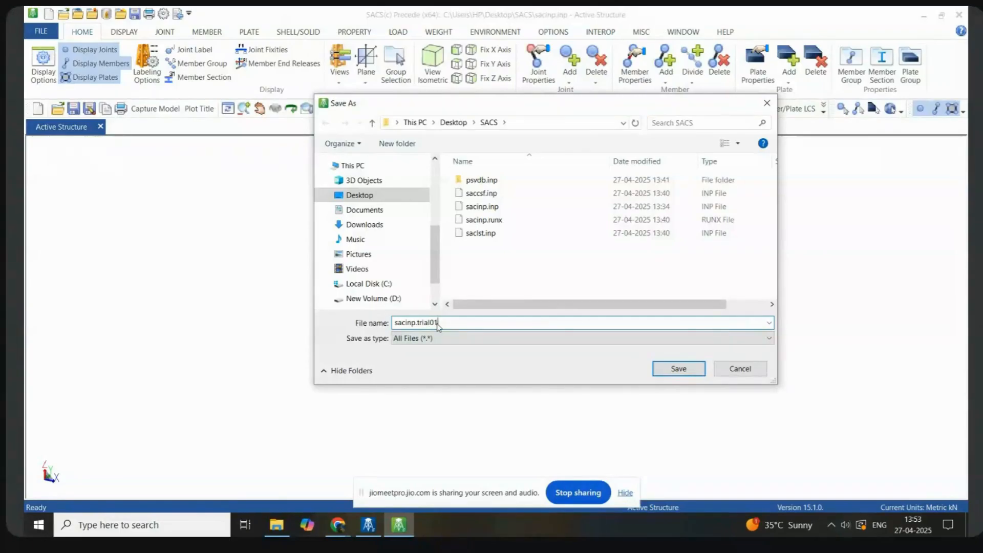
{"action": "left_click", "coordinate": [669, 369]}
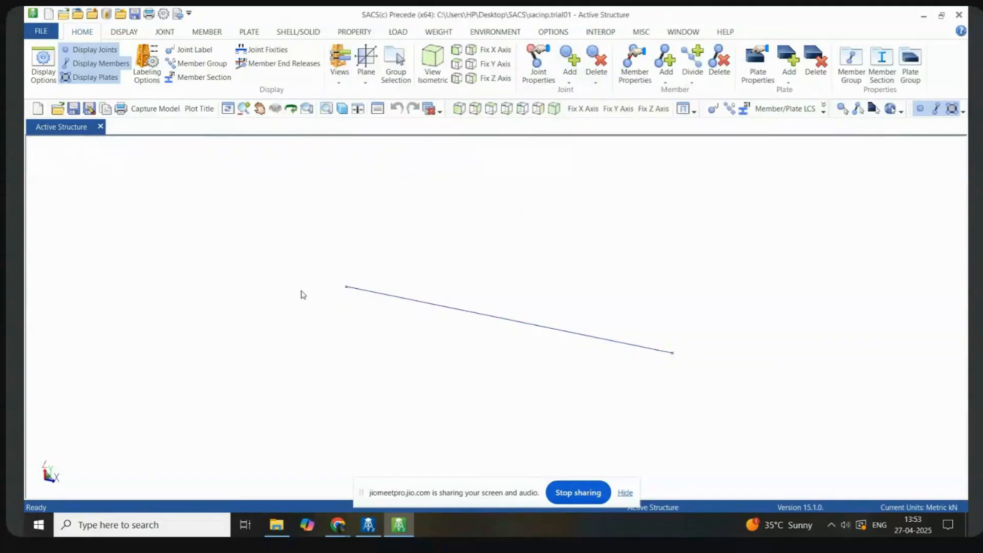
{"action": "left_click", "coordinate": [207, 32]}
{"action": "left_click", "coordinate": [47, 64]}
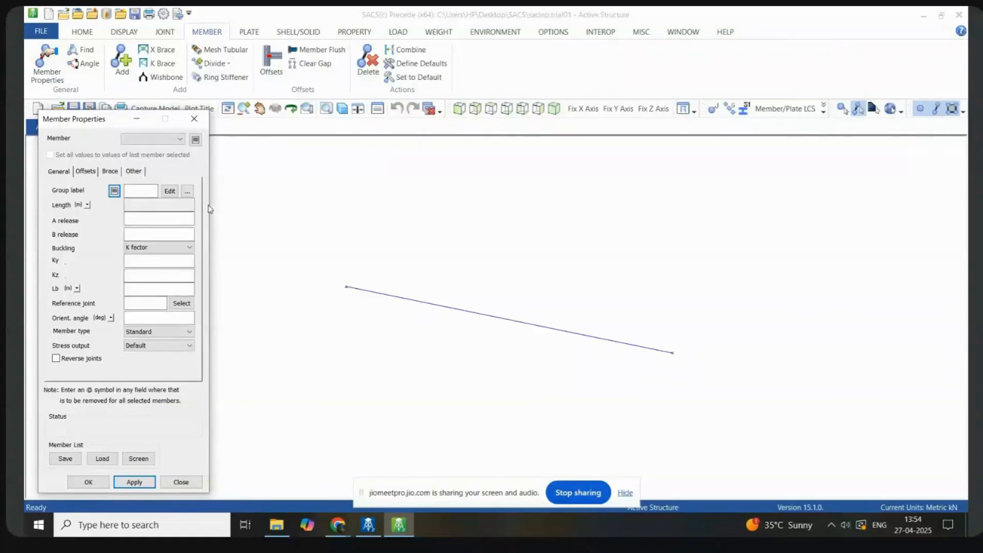
{"action": "left_click", "coordinate": [194, 118]}
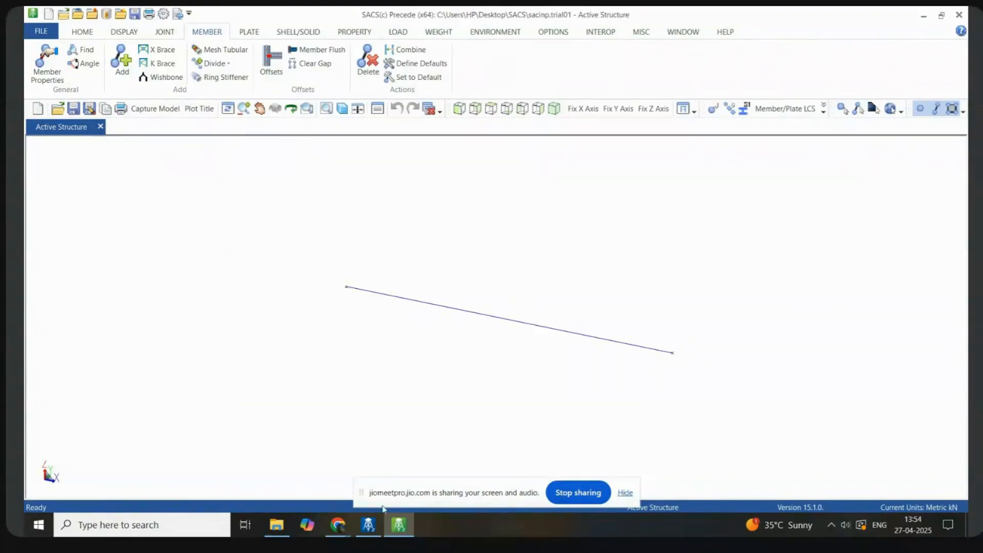
Step: Switch to SACS CONNECT Edition, set the file ID to trial01, and reset the analysis output file IDs to match
{"action": "left_click", "coordinate": [373, 526]}
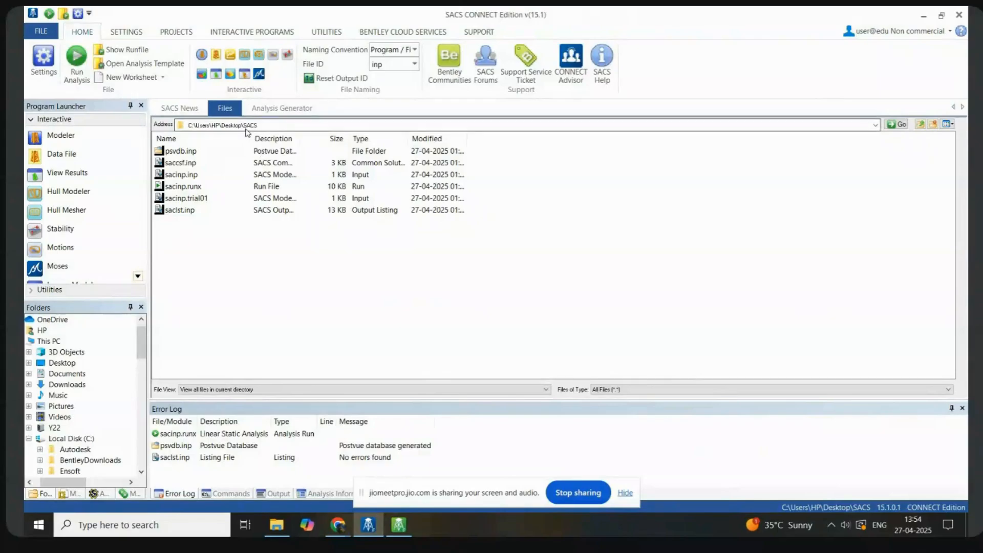
{"action": "left_click", "coordinate": [280, 125]}
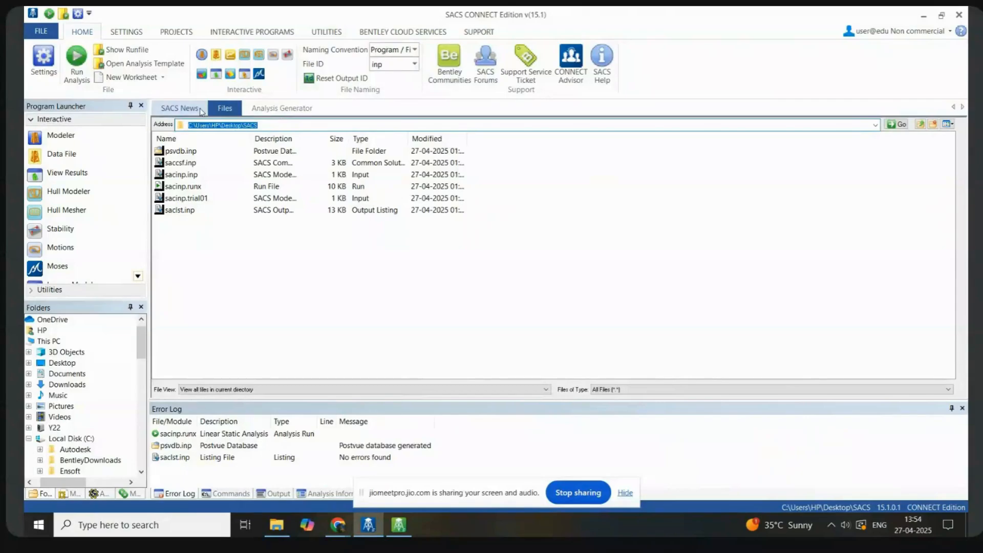
{"action": "left_click", "coordinate": [414, 65]}
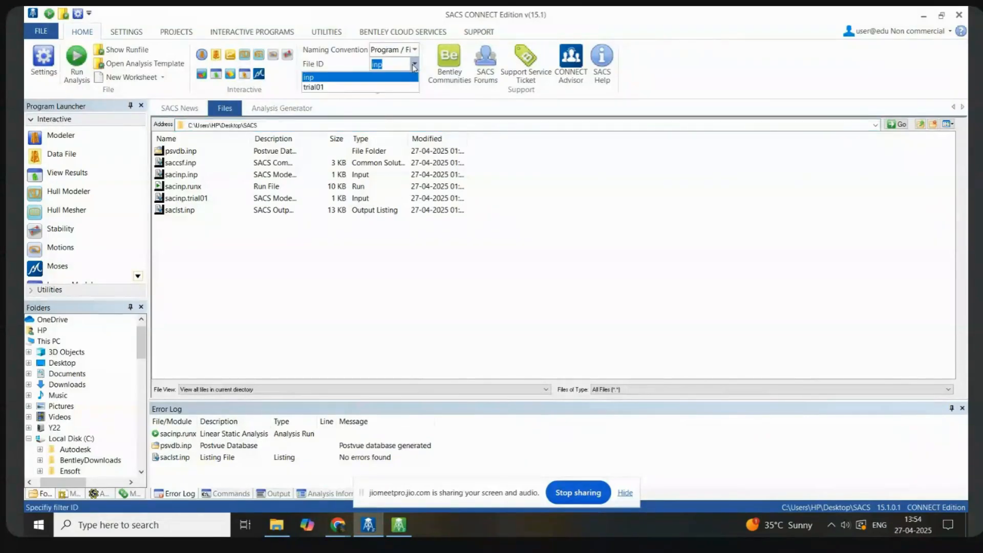
{"action": "left_click", "coordinate": [317, 87]}
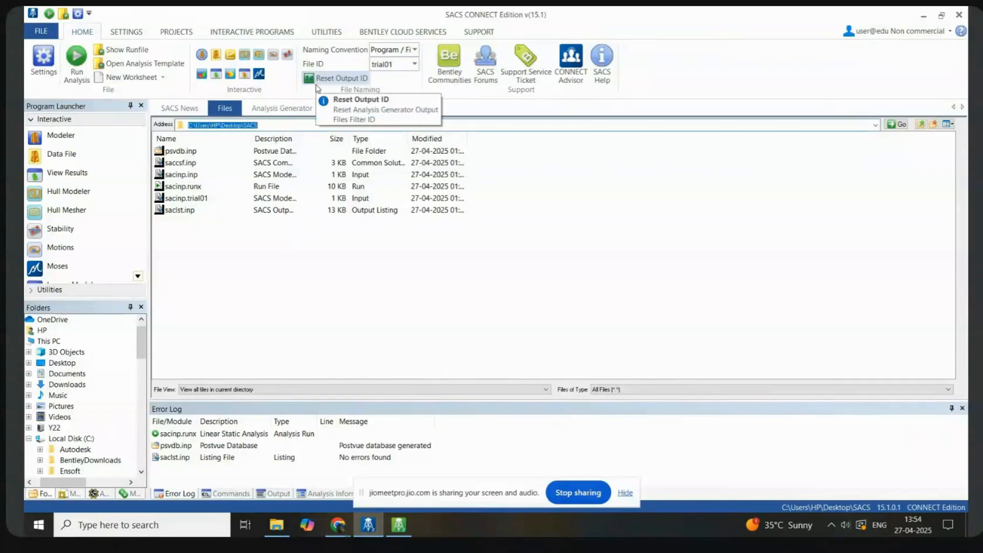
{"action": "left_click", "coordinate": [283, 109]}
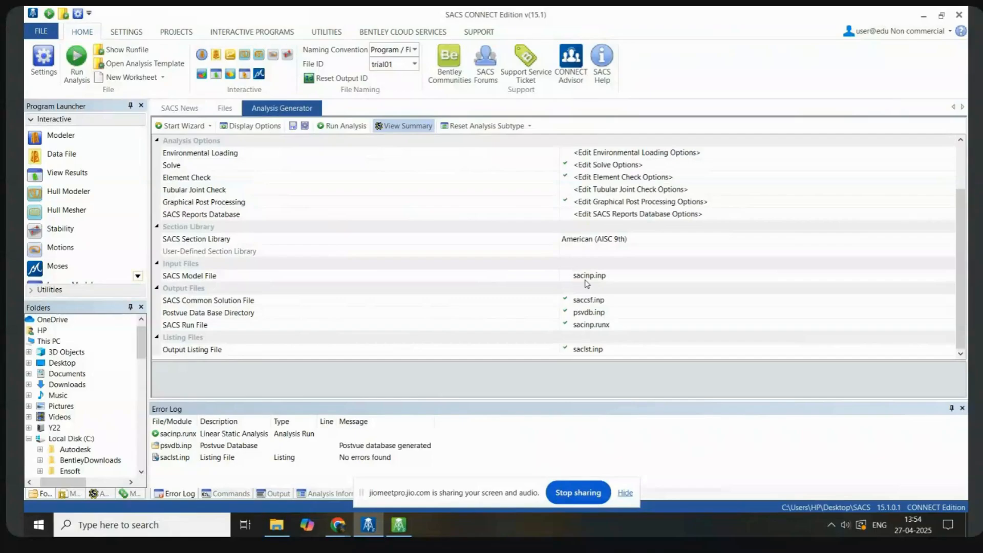
{"action": "left_click", "coordinate": [616, 278]}
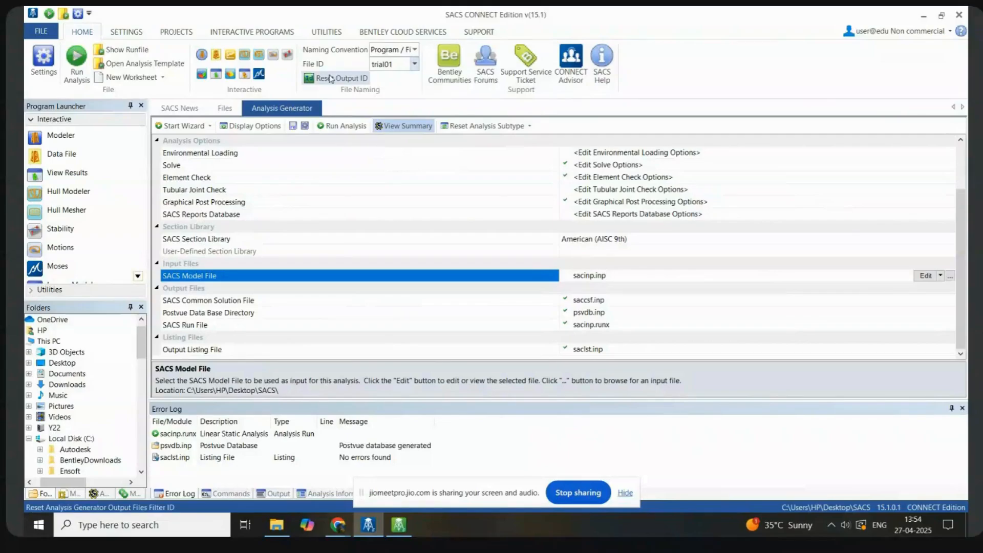
{"action": "left_click", "coordinate": [335, 79]}
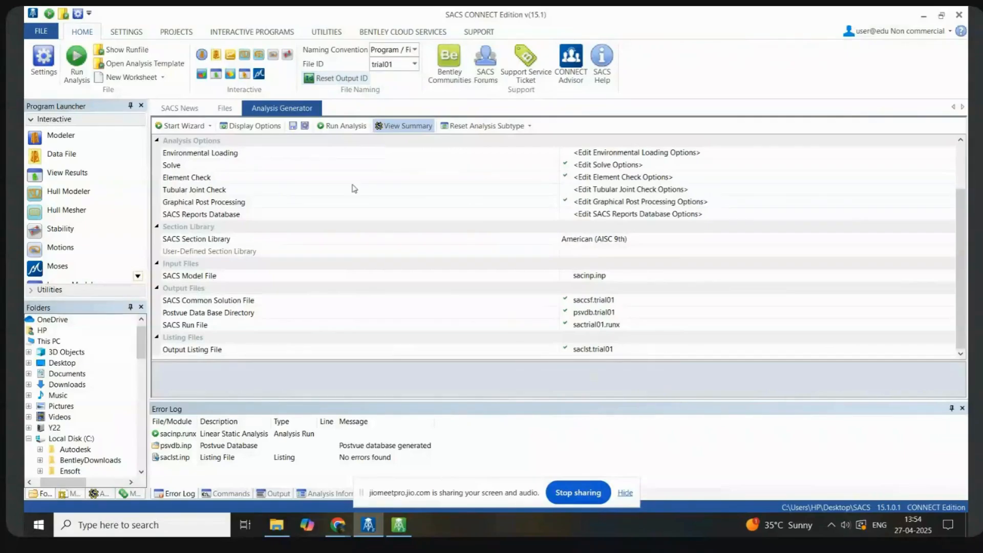
Step: Set the SACS model file for the analysis to sacinp.trial01
{"action": "left_click", "coordinate": [715, 275]}
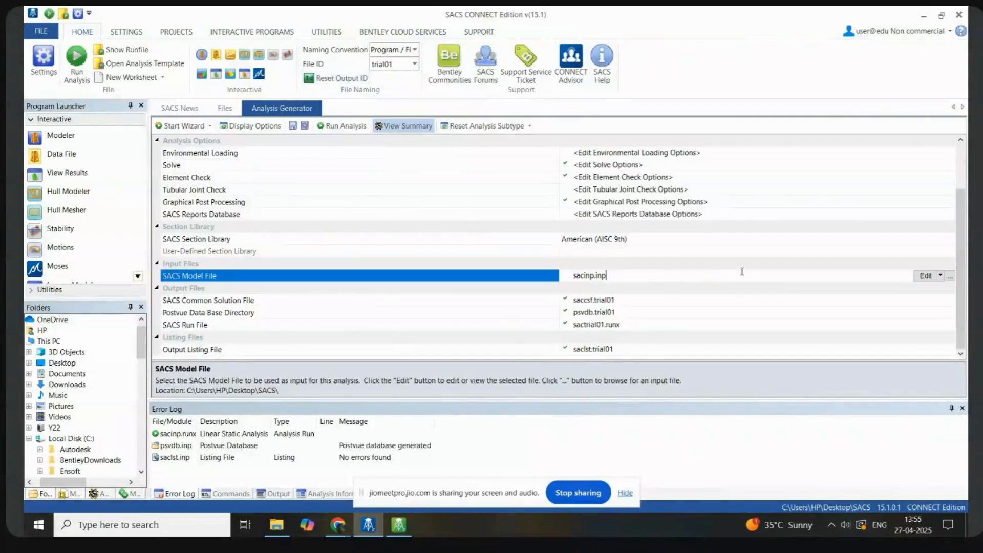
{"action": "left_click", "coordinate": [941, 276]}
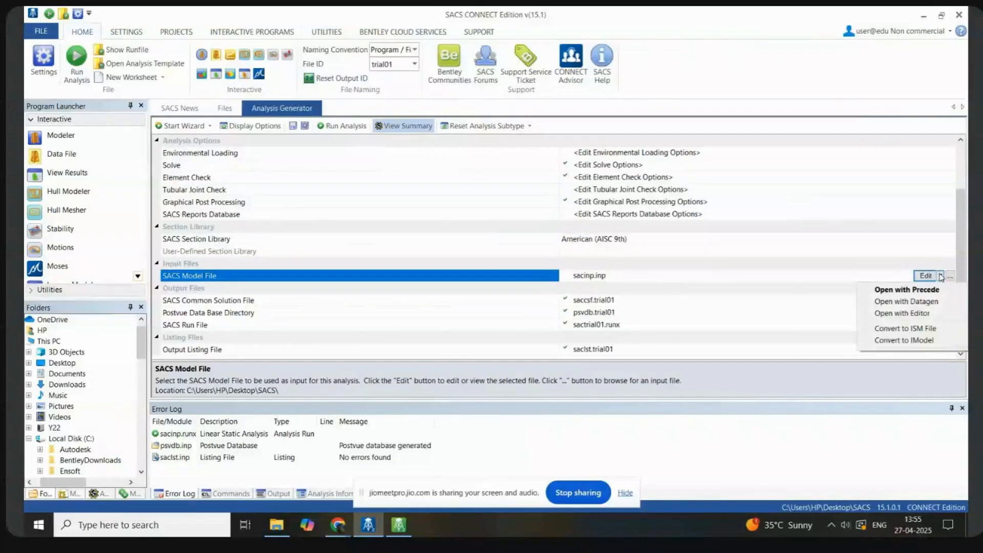
{"action": "left_click", "coordinate": [855, 280]}
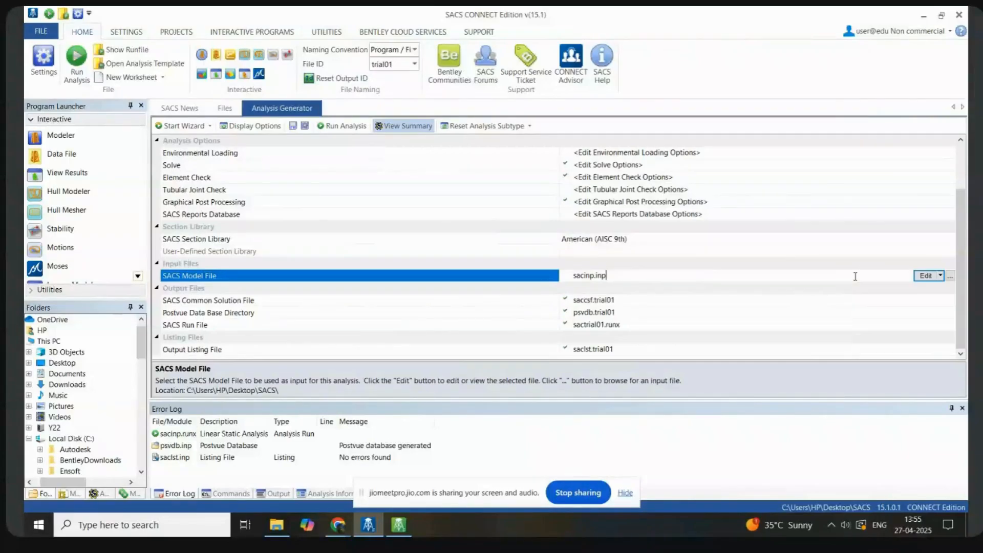
{"action": "left_click", "coordinate": [951, 279]}
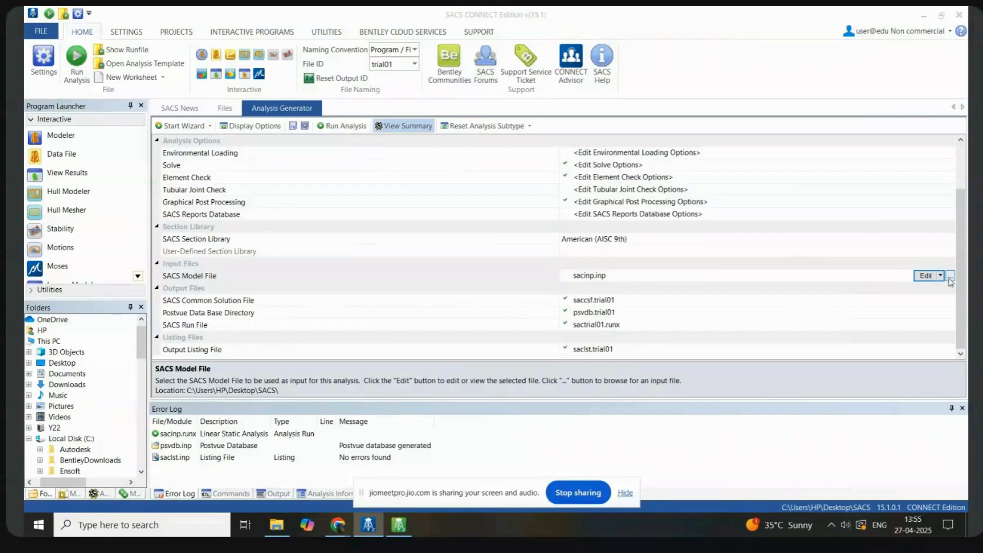
{"action": "left_click", "coordinate": [476, 220]}
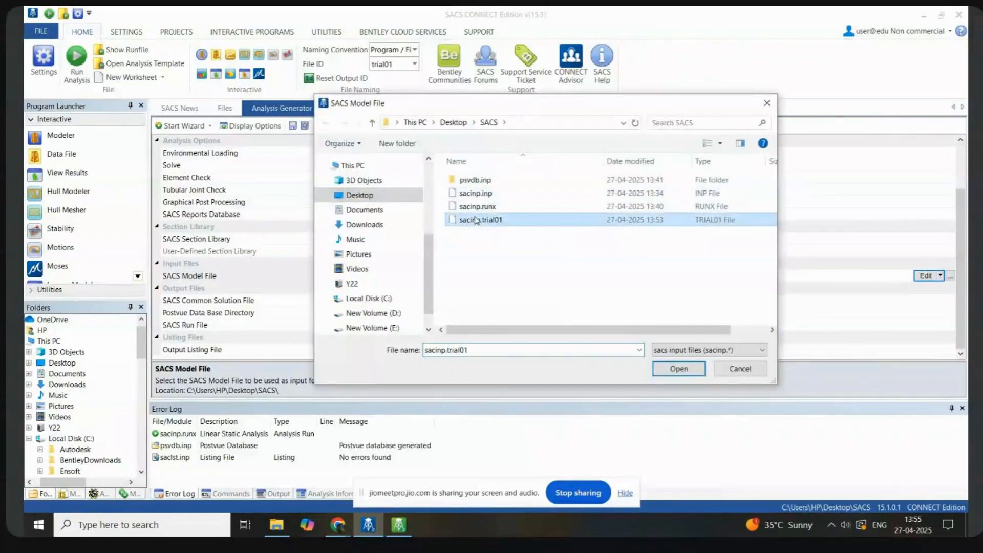
{"action": "left_click", "coordinate": [678, 373]}
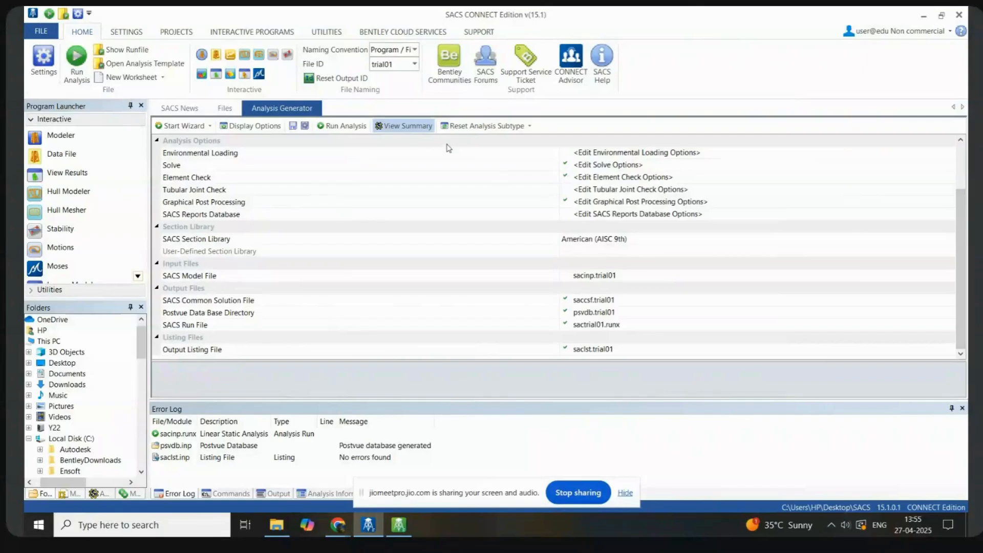
Step: Run the static analysis on sacinp.trial01 and select the psvdb.trial01 results folder in the project file list
{"action": "left_click", "coordinate": [349, 126]}
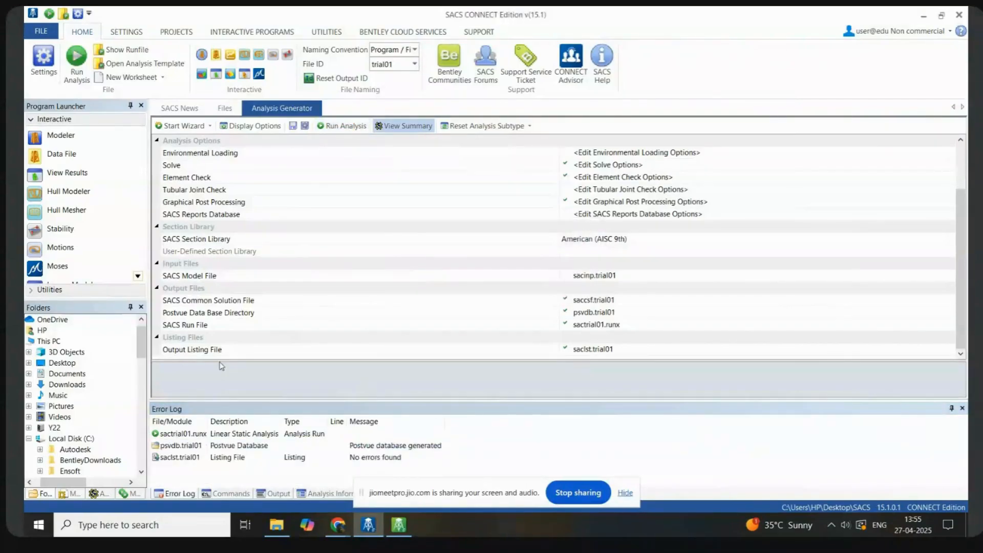
{"action": "left_click", "coordinate": [168, 449]}
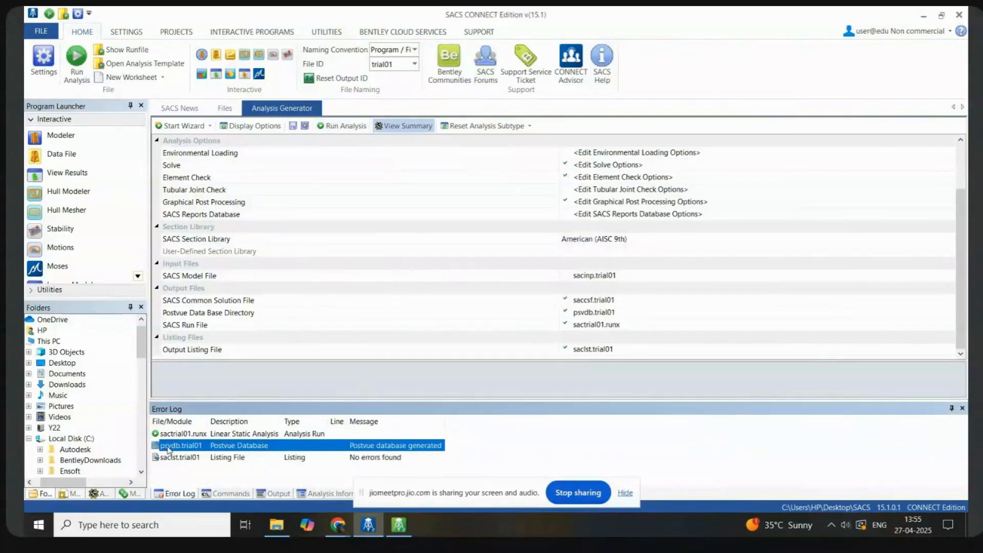
{"action": "left_click", "coordinate": [224, 109]}
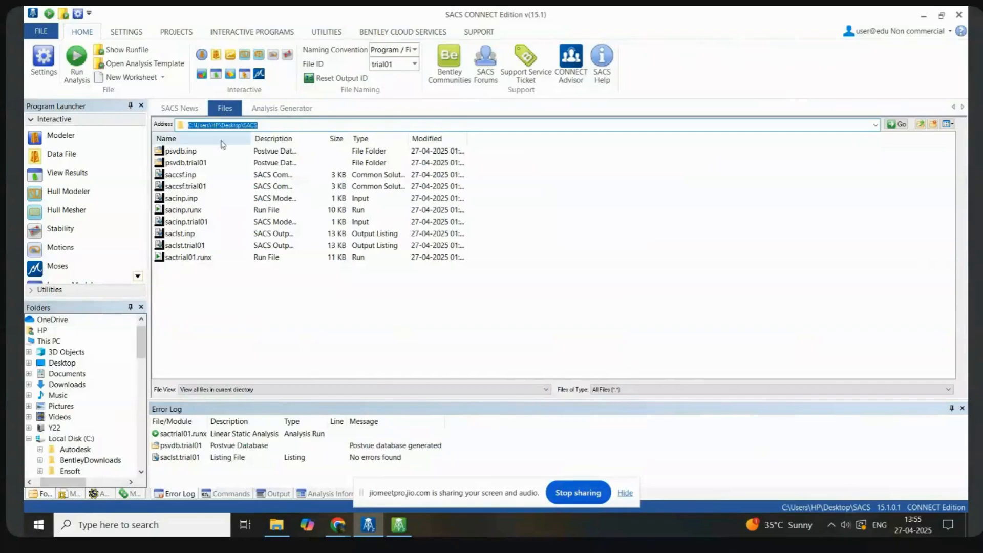
{"action": "left_click", "coordinate": [174, 174]}
{"action": "left_click", "coordinate": [186, 163]}
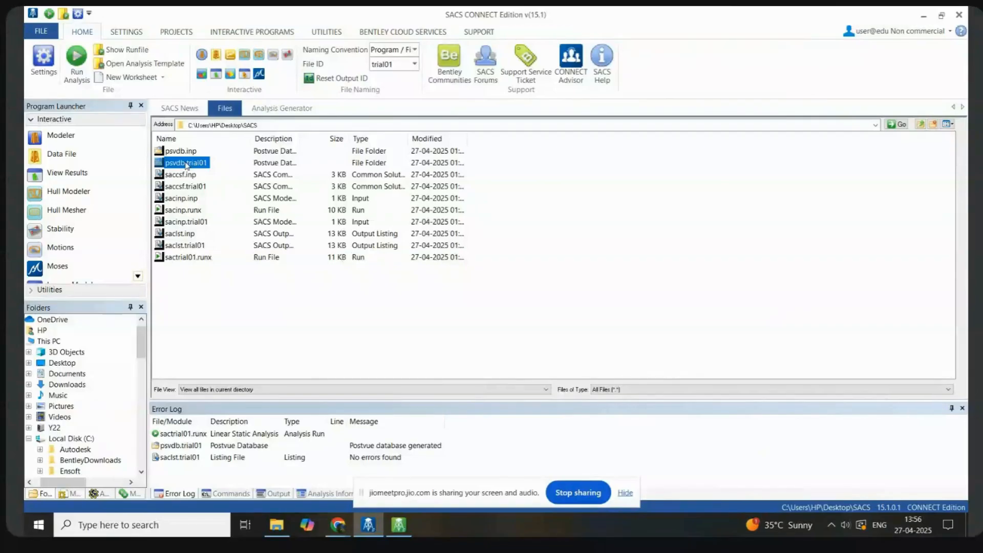
Step: Compare the project file list with the trial01 analysis setup, reviewing its analysis type, options, and input and output files
{"action": "left_click", "coordinate": [270, 108]}
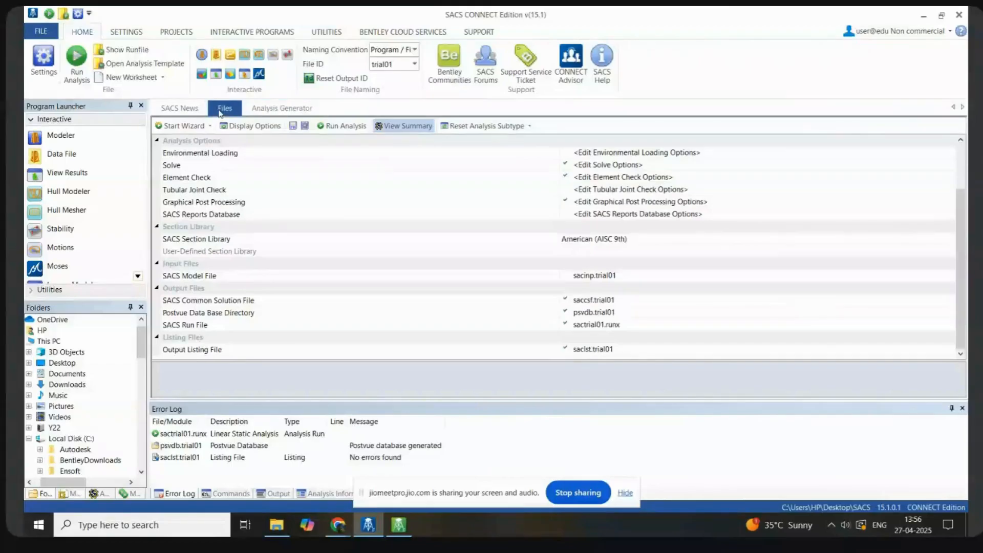
{"action": "left_click", "coordinate": [224, 109]}
{"action": "left_click", "coordinate": [277, 108]}
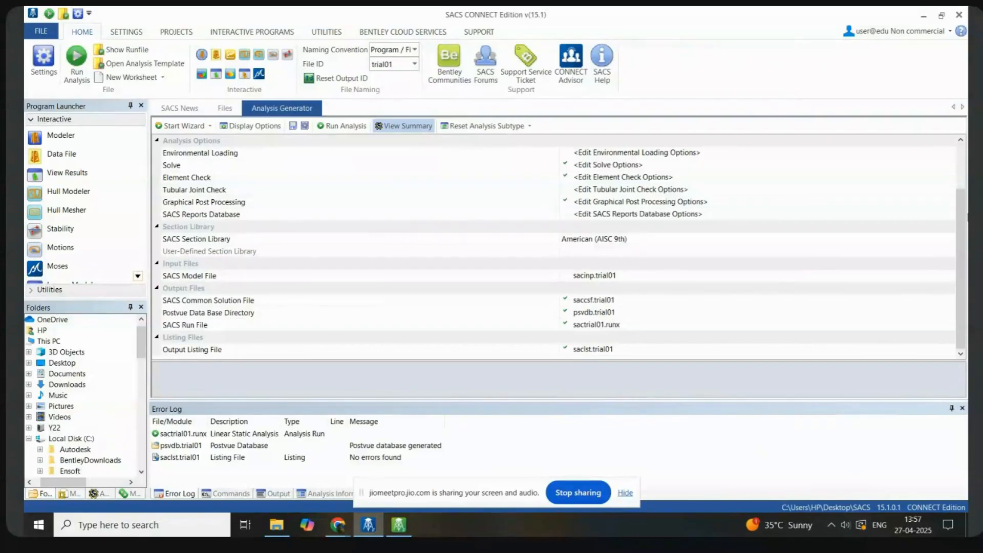
{"action": "left_click_drag", "start_coordinate": [964, 230], "coordinate": [964, 159]}
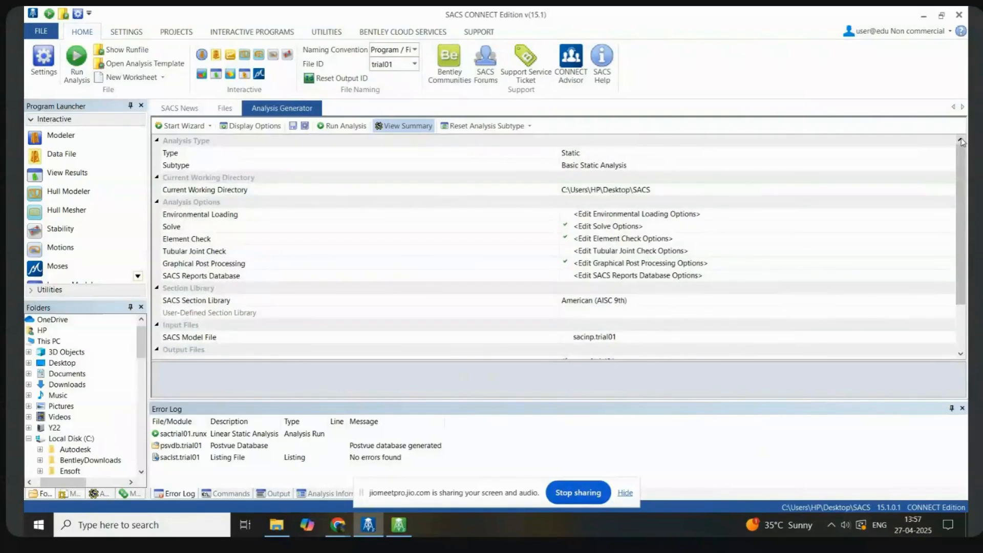
{"action": "left_click", "coordinate": [578, 493]}
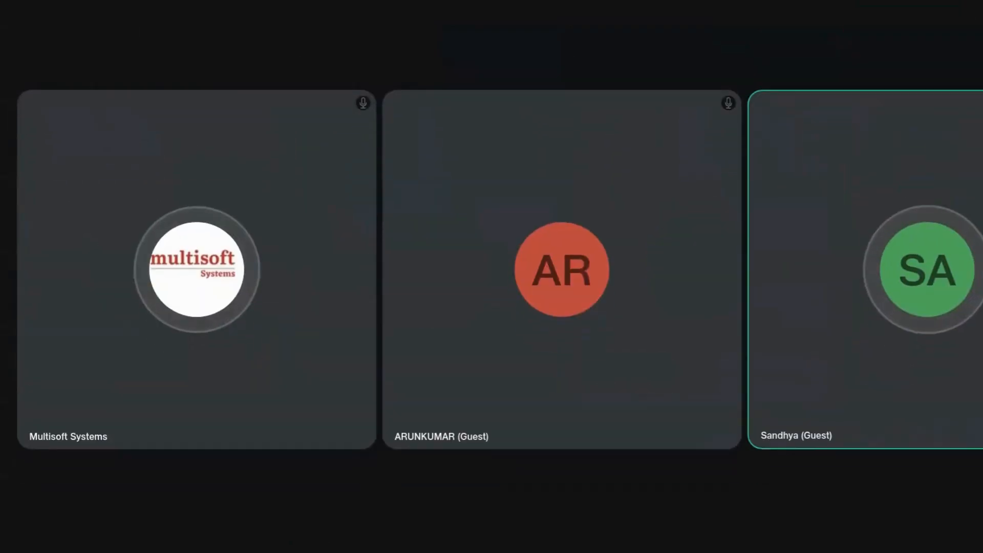